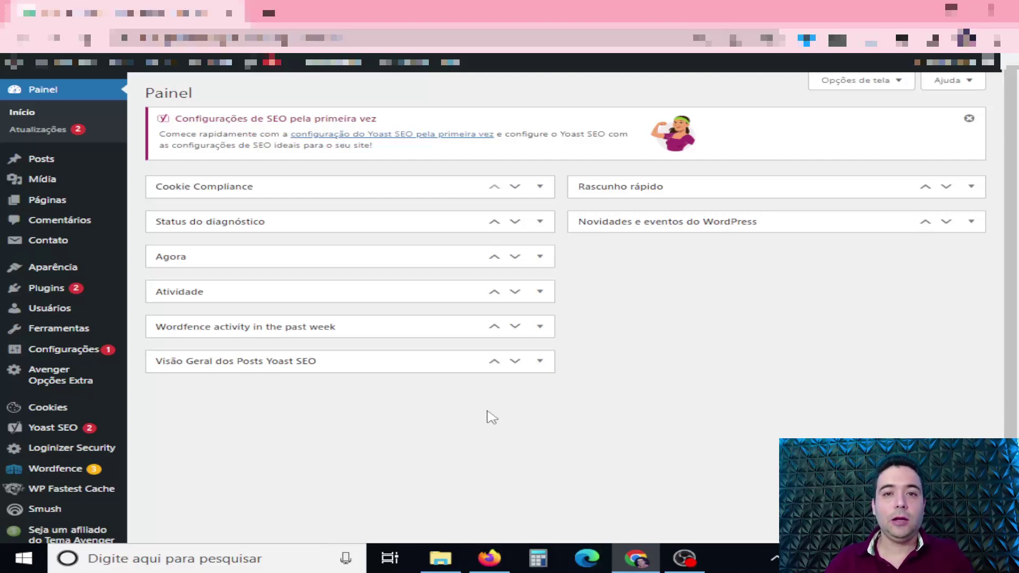
# Update the installed plugins Easy Table of Contents and Wordfence Security to their new versions
pyautogui.moveTo(34, 294)
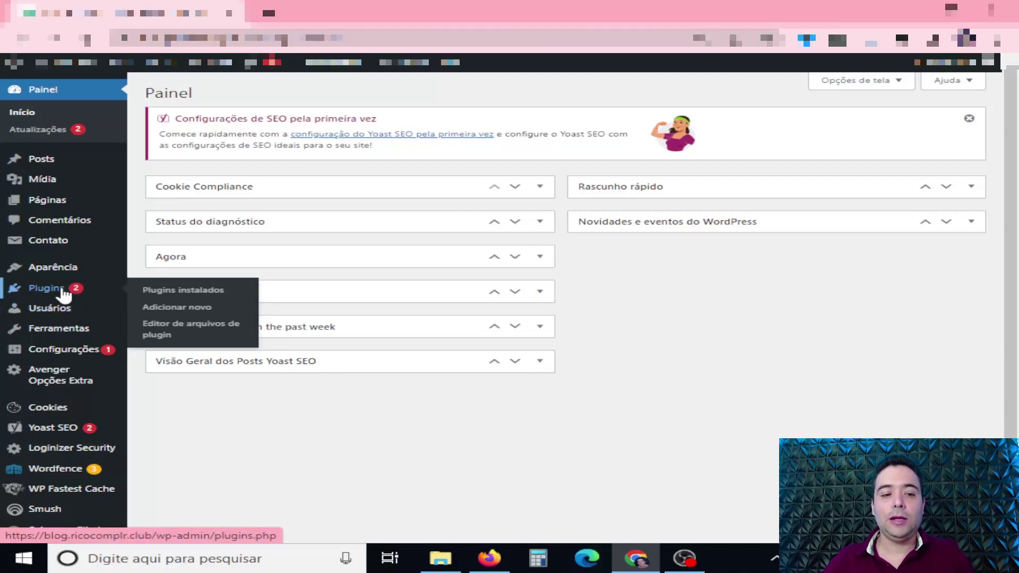
pyautogui.click(53, 294)
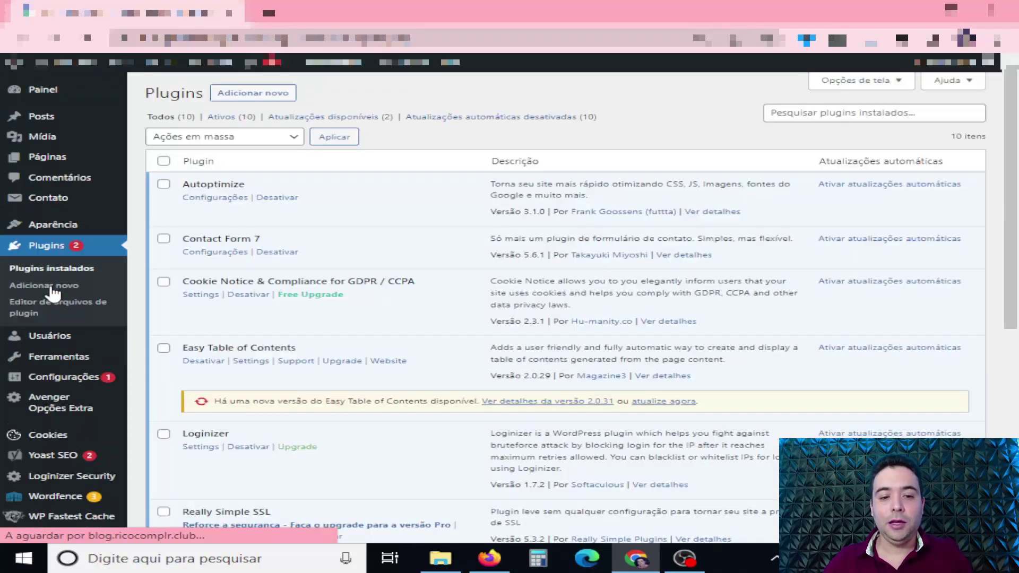
pyautogui.click(669, 403)
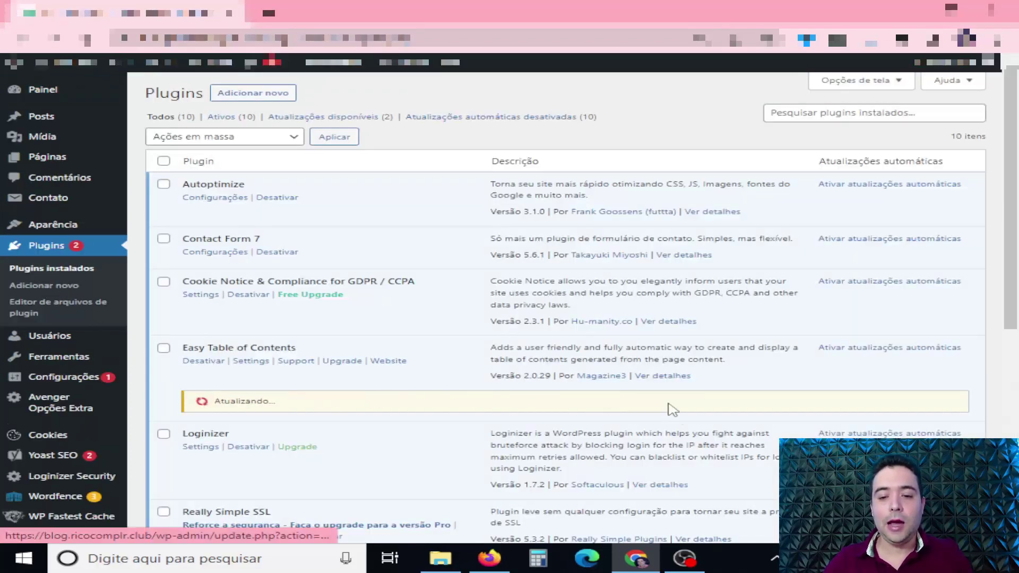
pyautogui.scroll(-5, 672, 409)
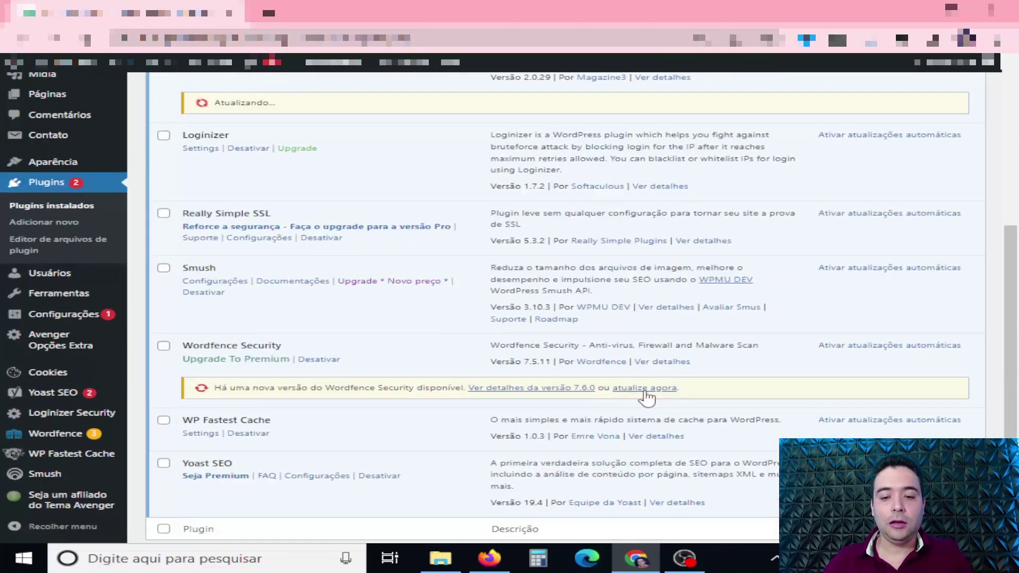
pyautogui.click(644, 388)
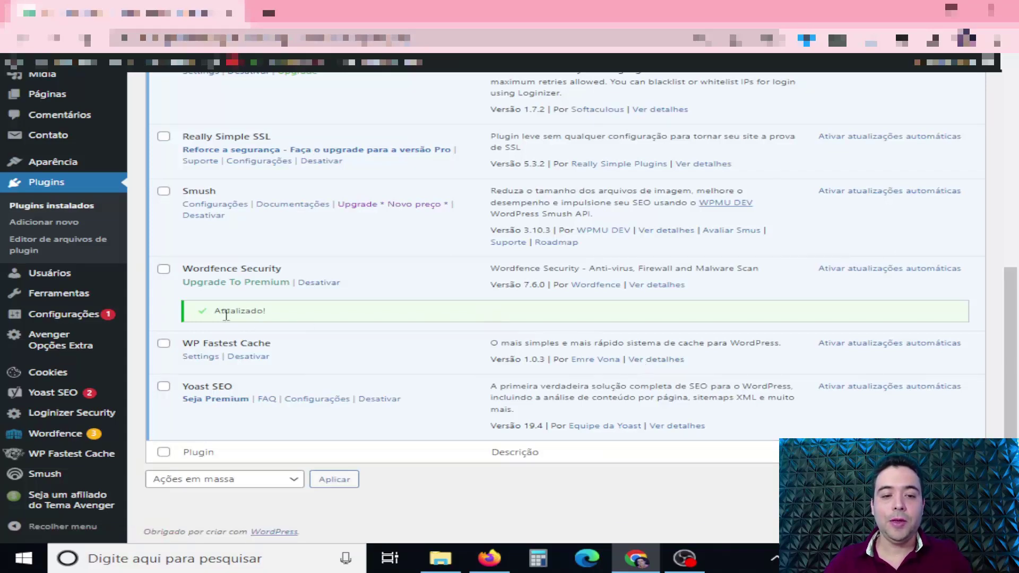
# Open the Avenger theme's extra options and bring up the Barra settings
pyautogui.scroll(4, 417, 311)
pyautogui.scroll(3, 332, 286)
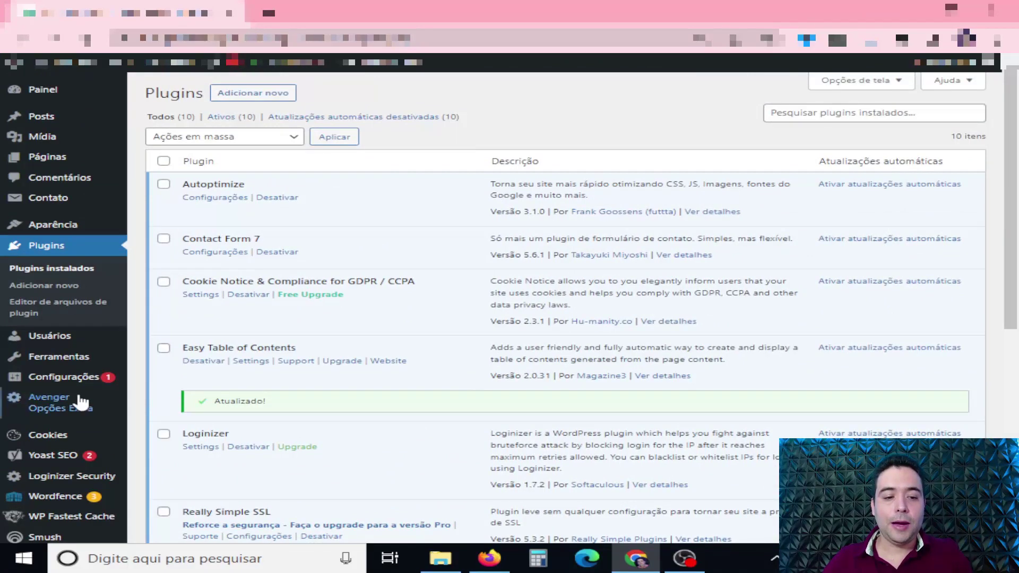
pyautogui.click(40, 407)
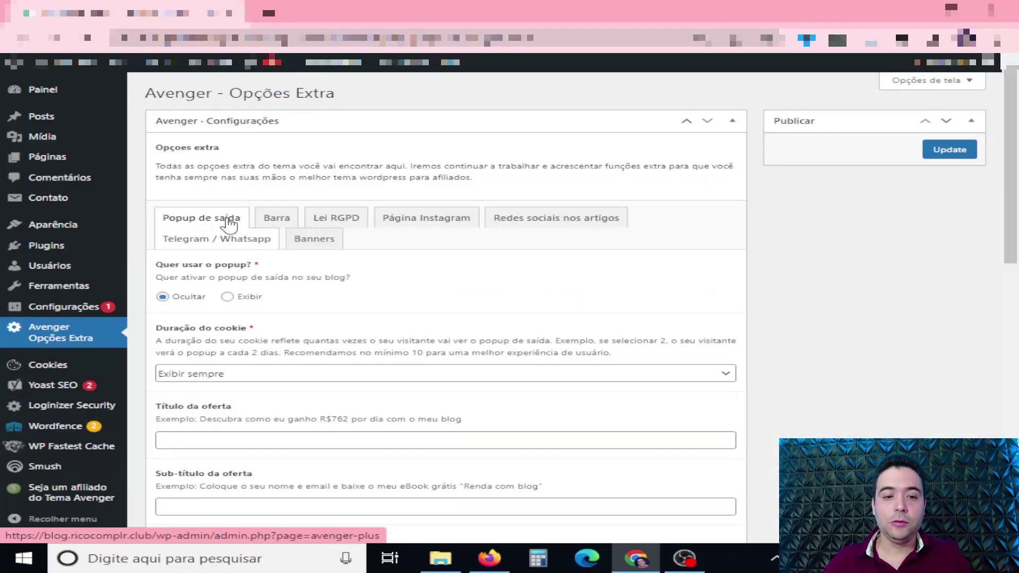
pyautogui.click(270, 218)
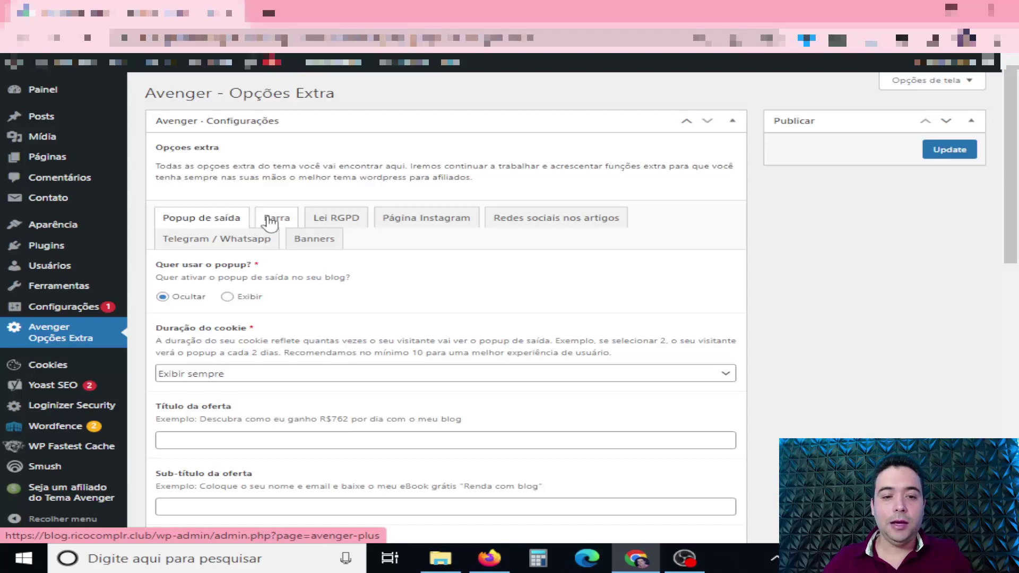
pyautogui.click(340, 218)
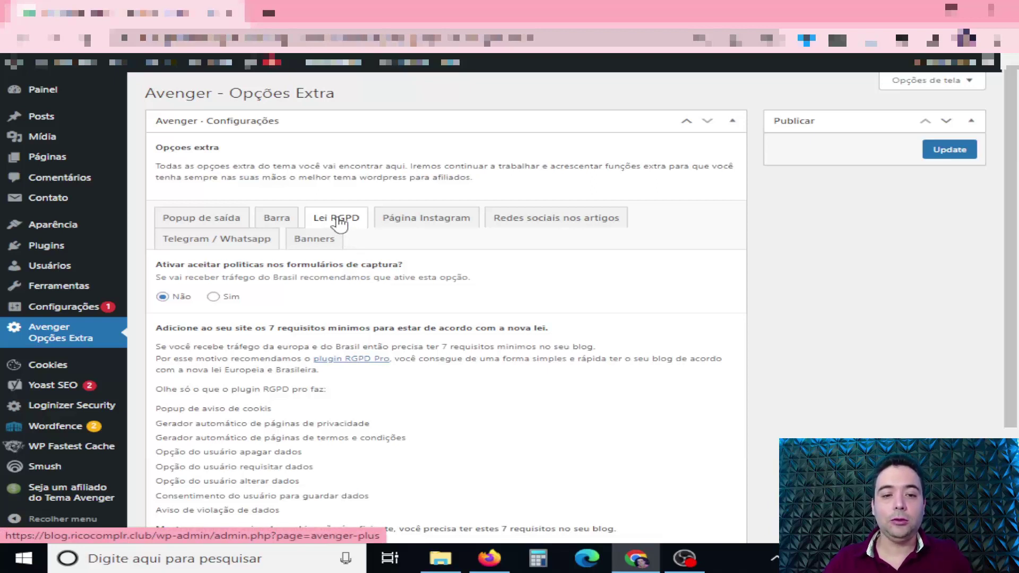
pyautogui.click(280, 222)
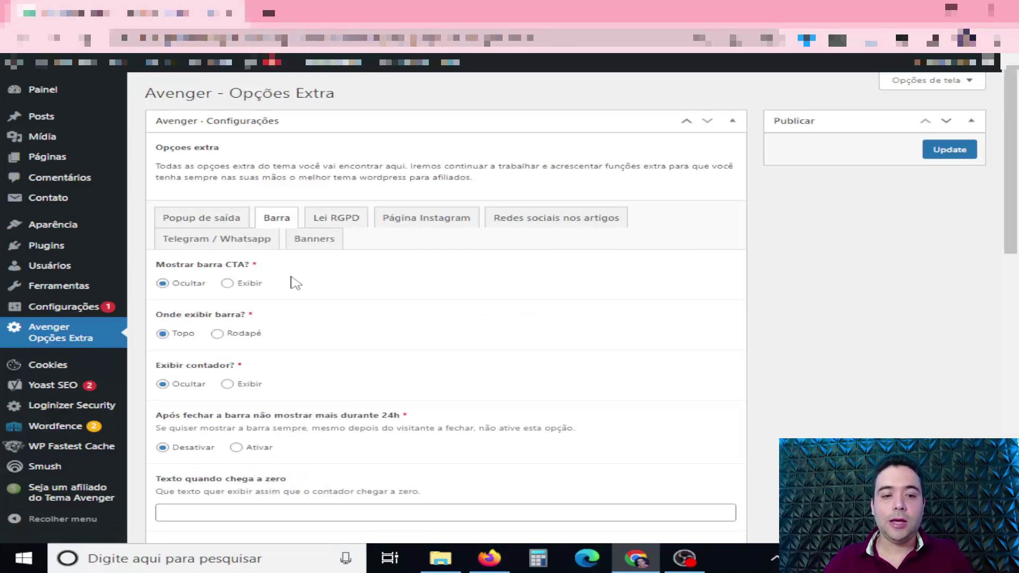
# Set the CTA bar and its counter to Exibir, with the 24-hour hiding after closing set to Desativar
pyautogui.click(228, 284)
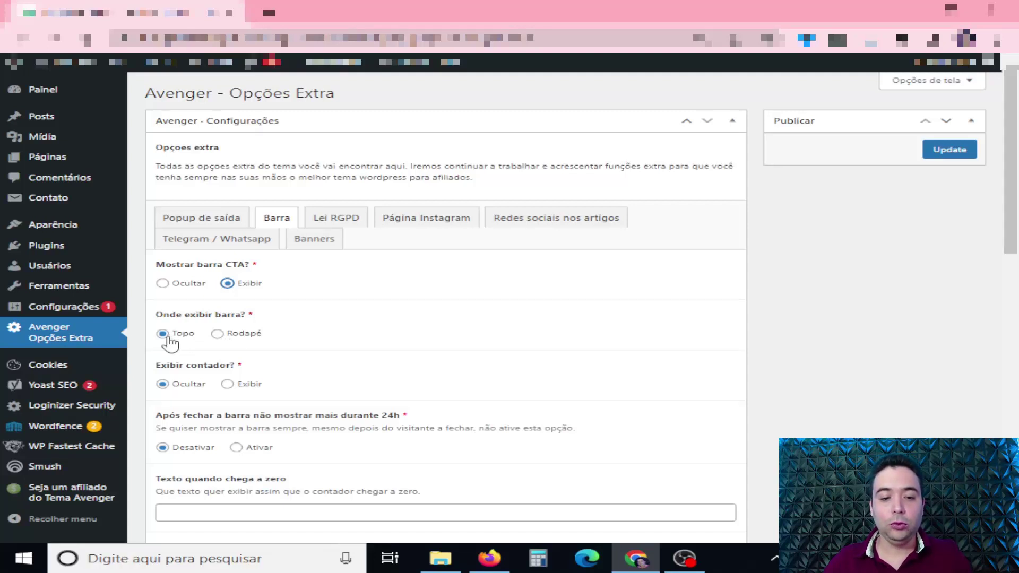
pyautogui.click(228, 383)
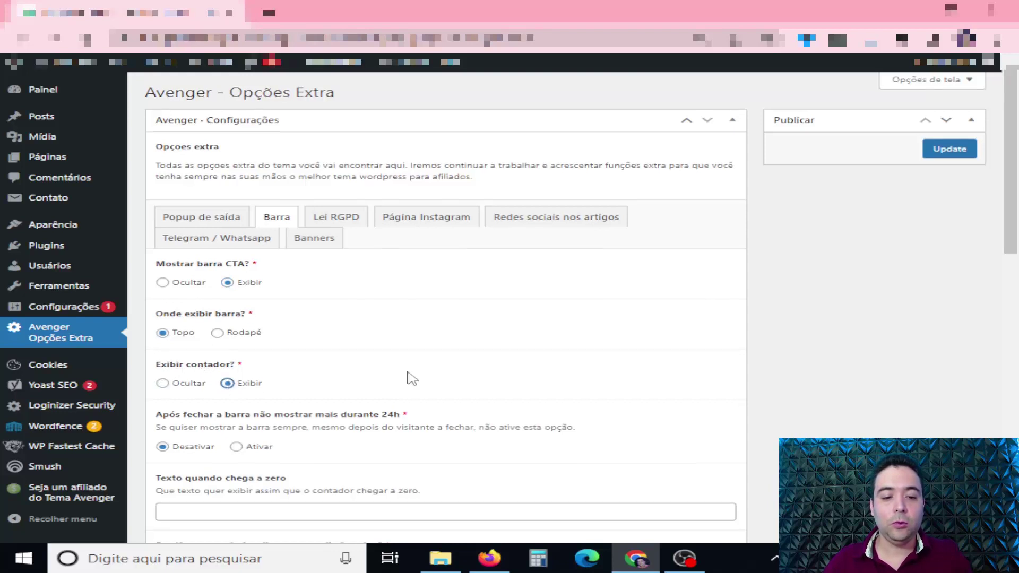
pyautogui.scroll(-1, 412, 379)
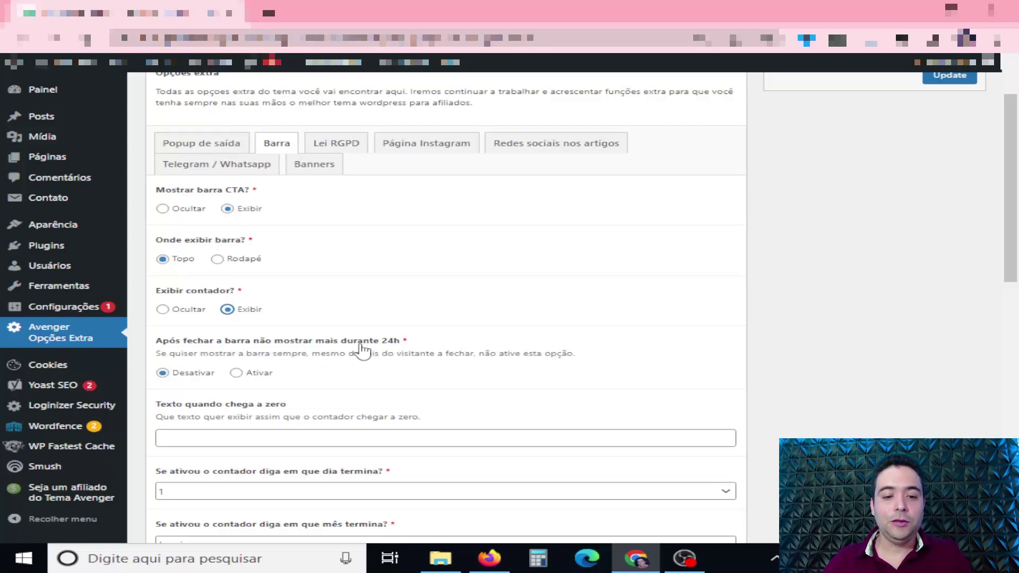
pyautogui.click(236, 374)
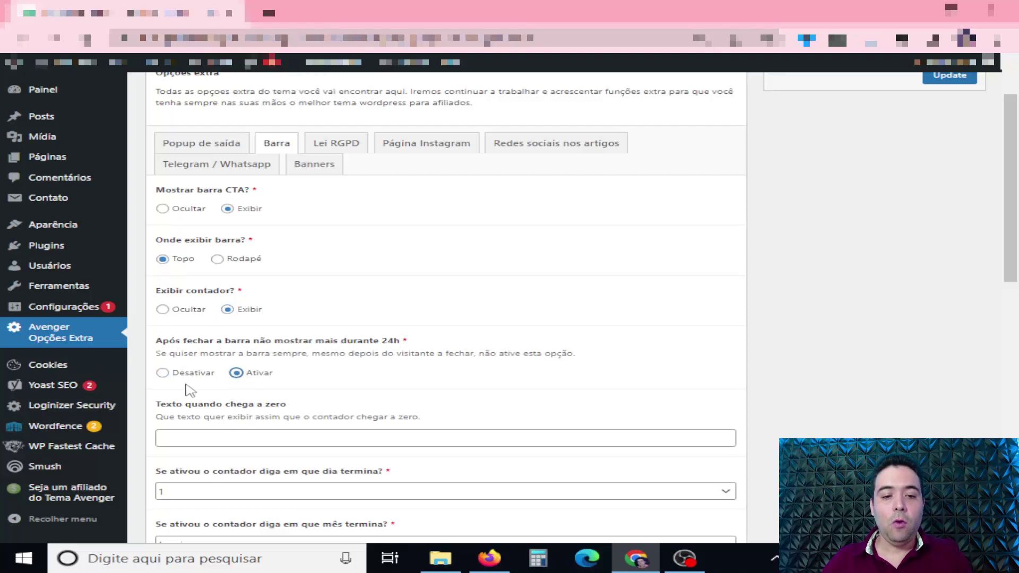
pyautogui.click(163, 373)
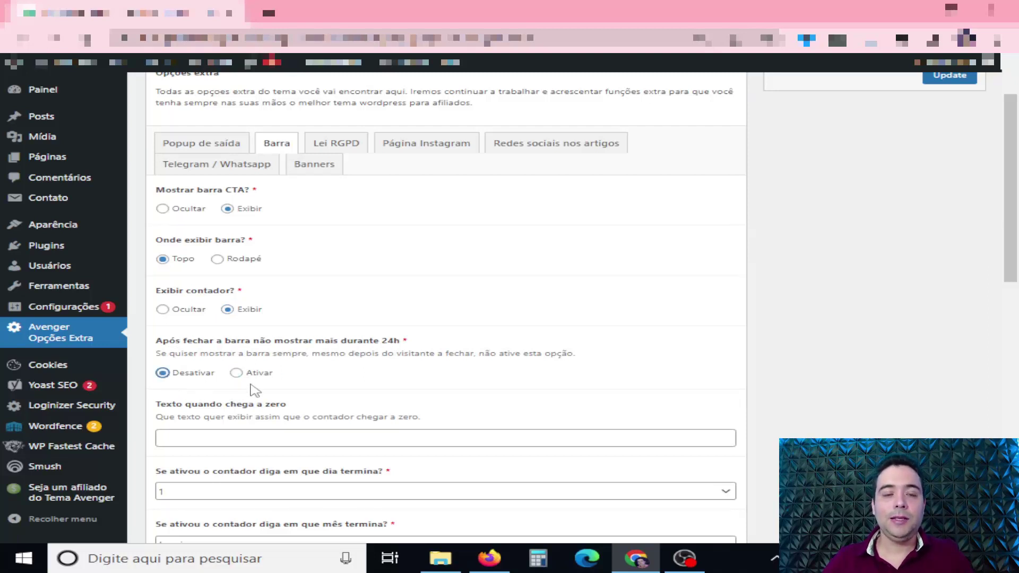
# Enter "Corre que está acabando últimas vagas" as the text shown when the counter reaches zero
pyautogui.scroll(-1, 277, 393)
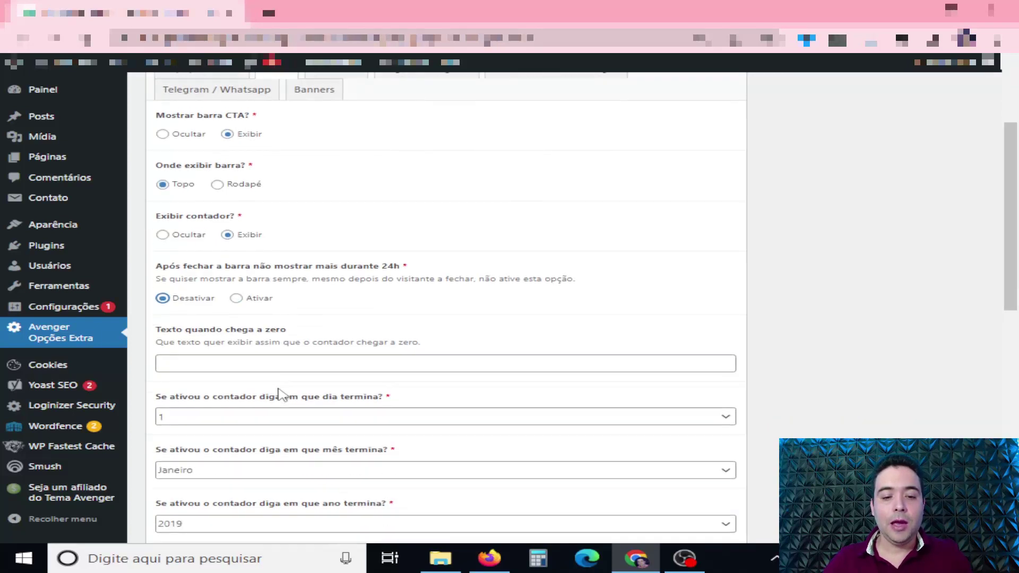
pyautogui.click(275, 362)
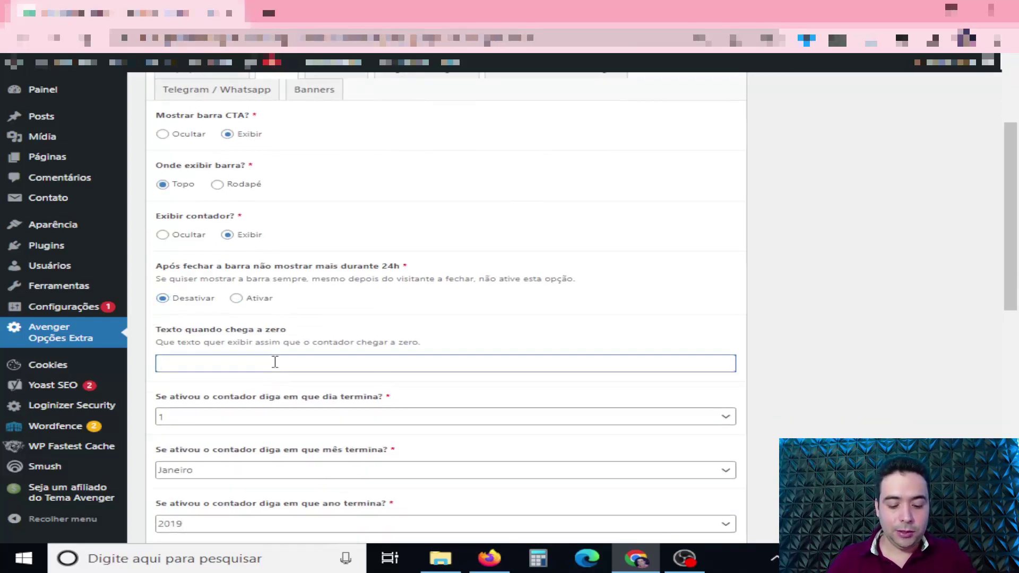
pyautogui.write('C')
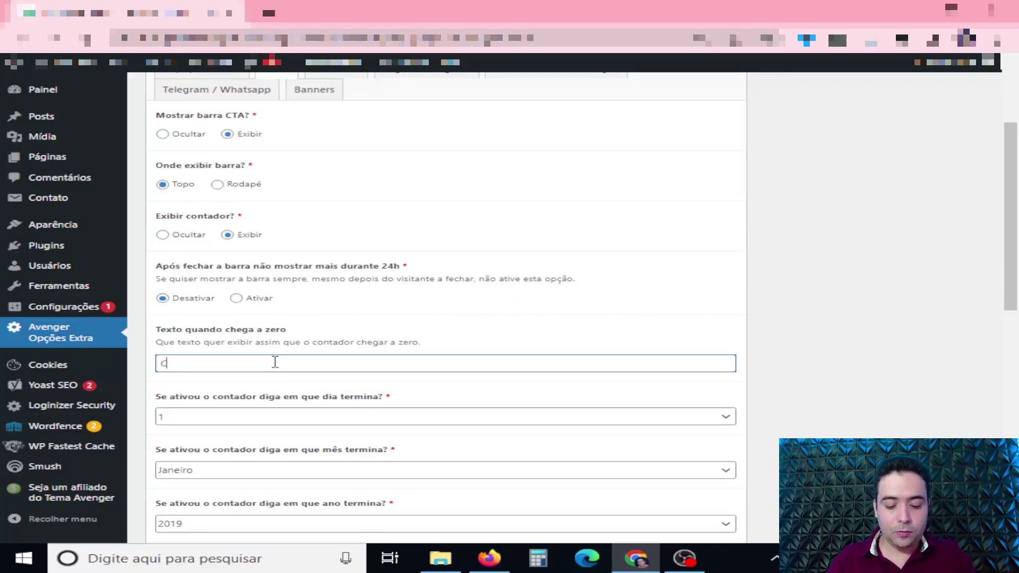
pyautogui.write('orre q')
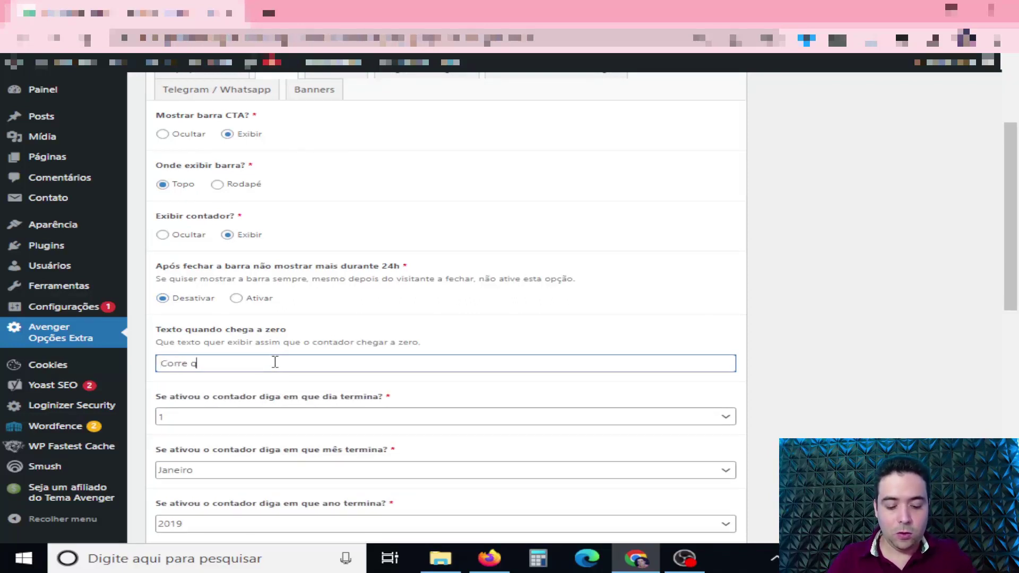
pyautogui.write('ue está acaba')
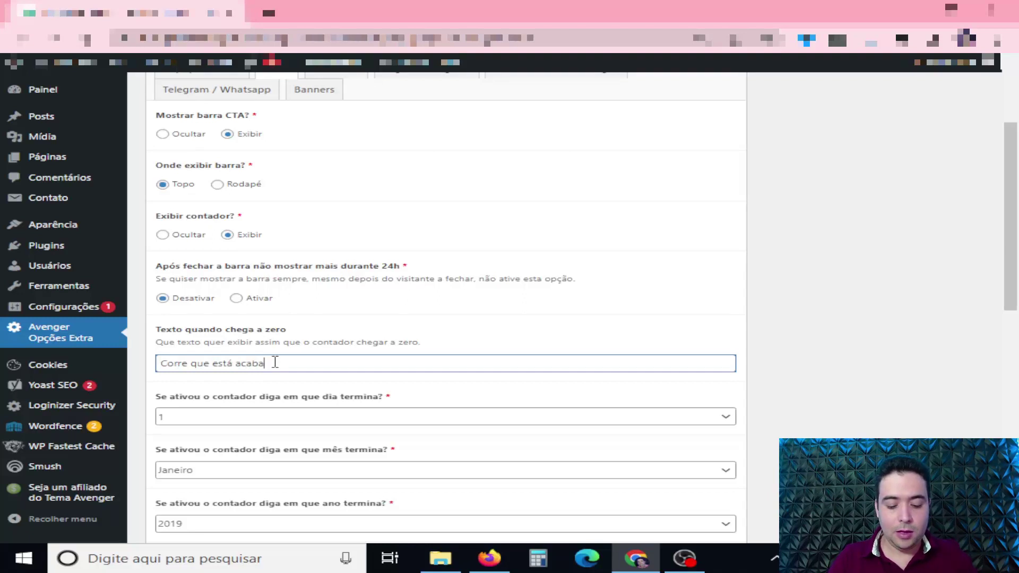
pyautogui.write('ndo ')
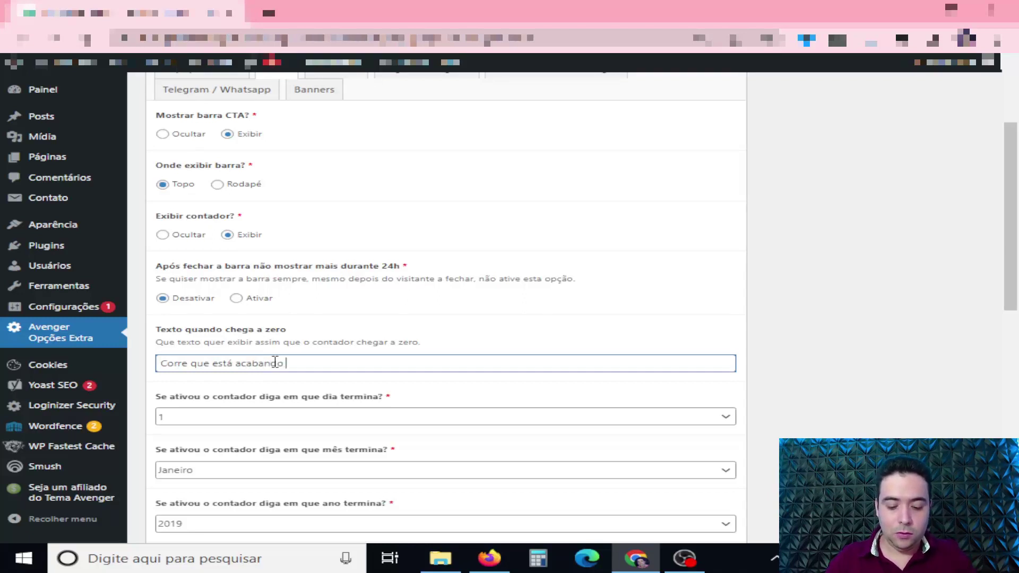
pyautogui.write('últimas vagas')
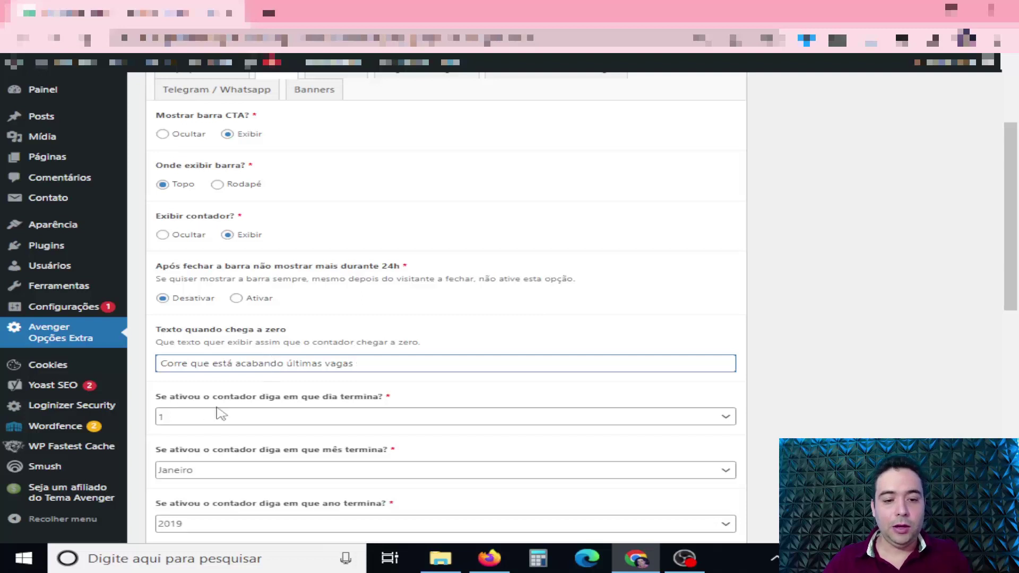
# Set the counter's end date to day 10, month Julho, year 2022
pyautogui.scroll(-1, 231, 415)
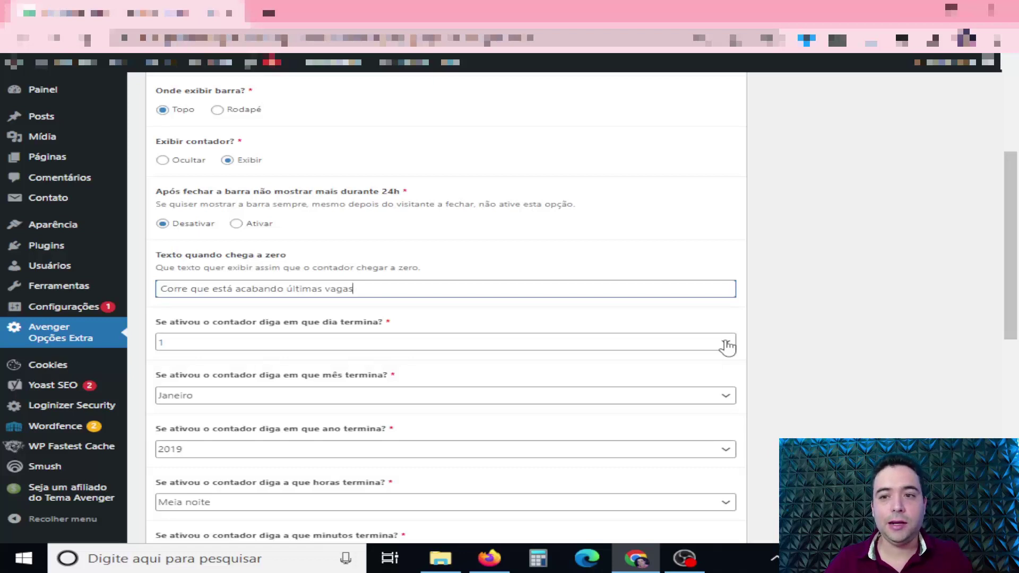
pyautogui.scroll(-1, 727, 346)
pyautogui.click(425, 275)
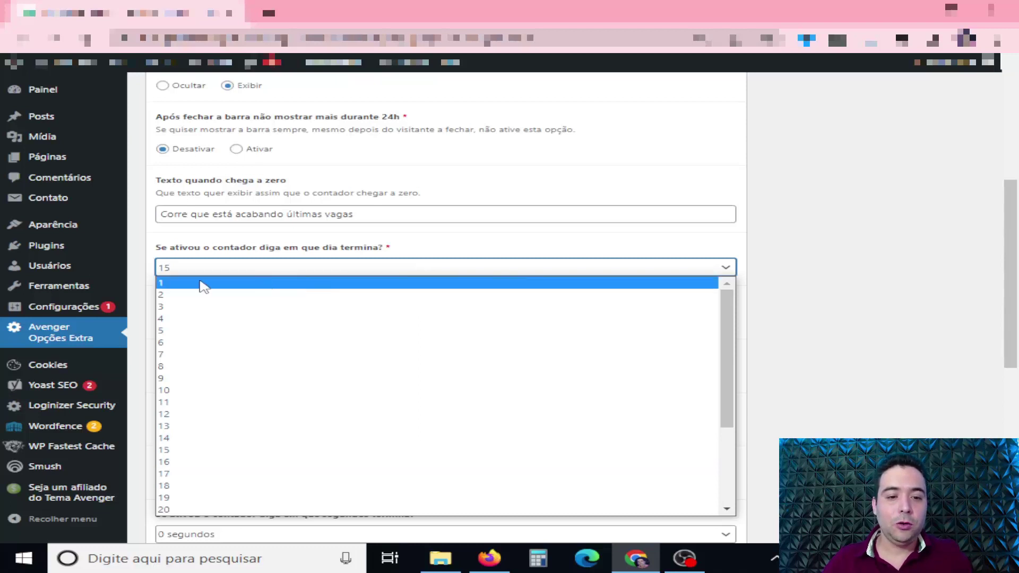
pyautogui.click(183, 391)
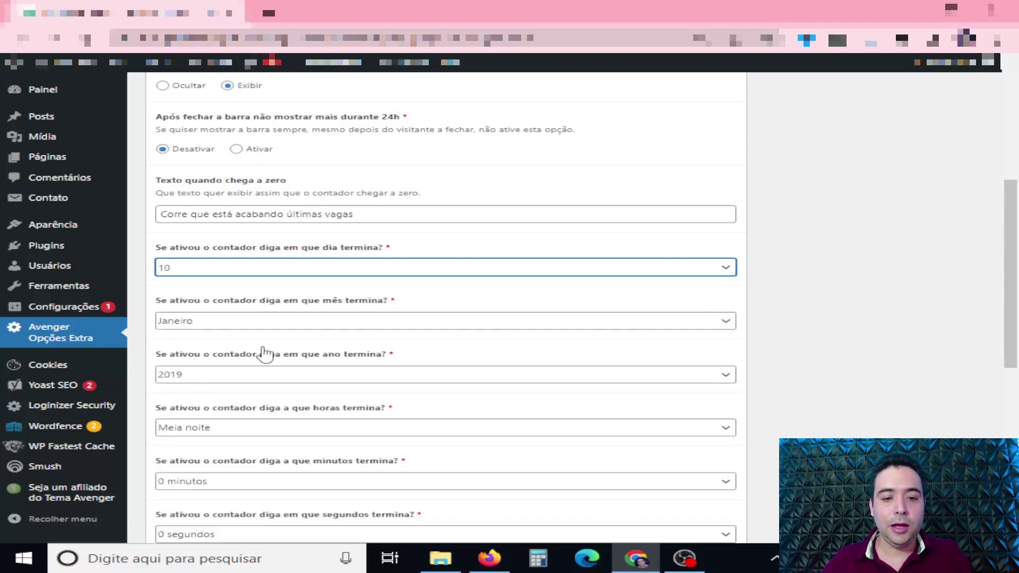
pyautogui.click(308, 325)
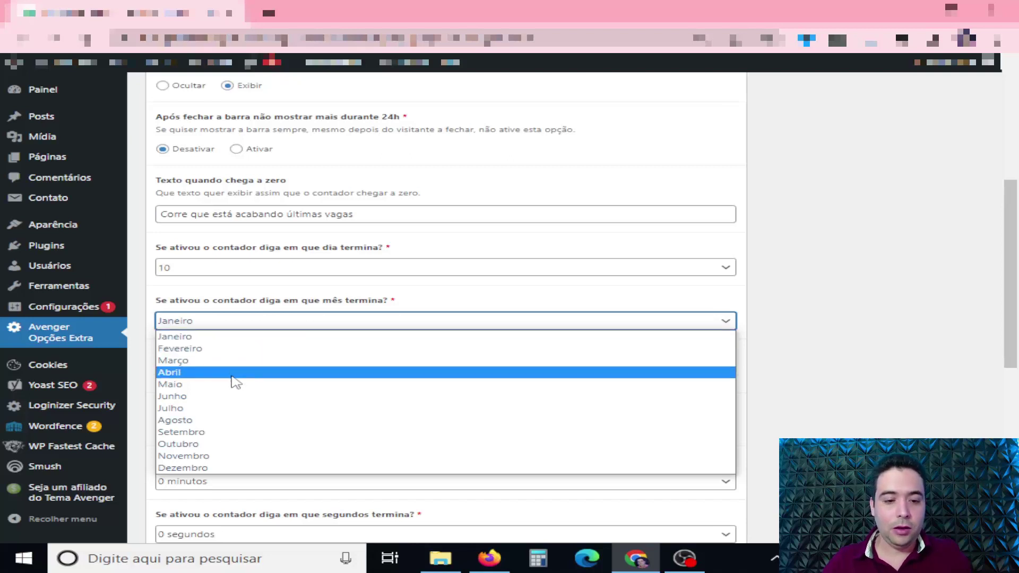
pyautogui.click(195, 408)
pyautogui.click(282, 374)
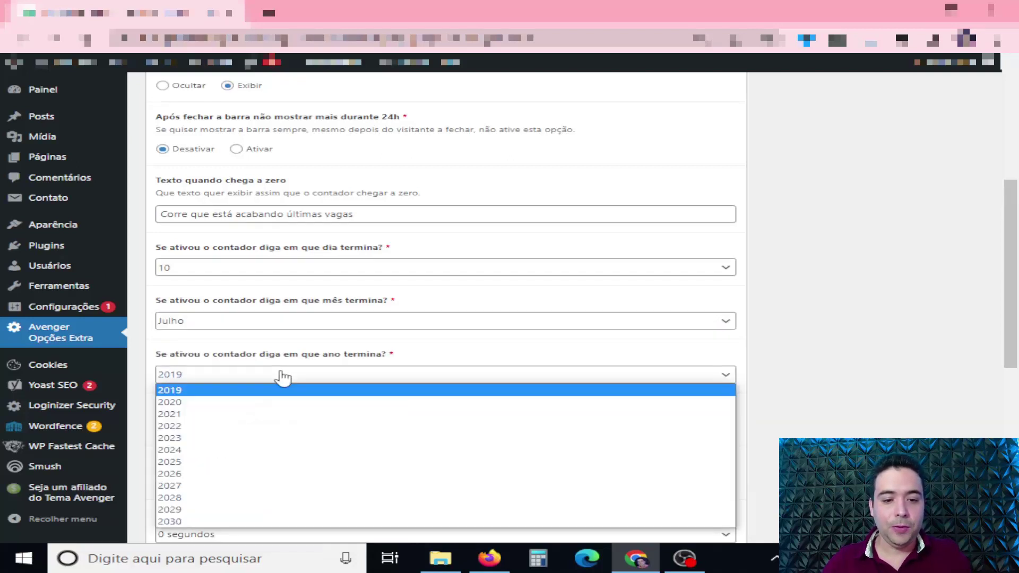
pyautogui.click(183, 425)
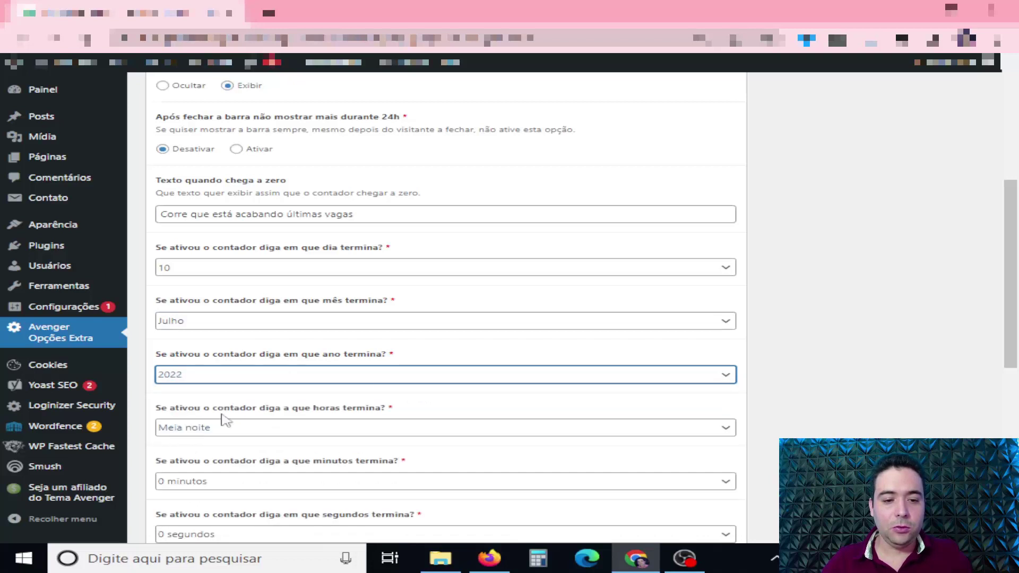
pyautogui.click(498, 345)
# Enter "PROMOÇÃO IMPERDIVEL COM 75% DE DESCONTO SOMENTE HOJE" as the bar's call-to-action text
pyautogui.scroll(-1, 498, 345)
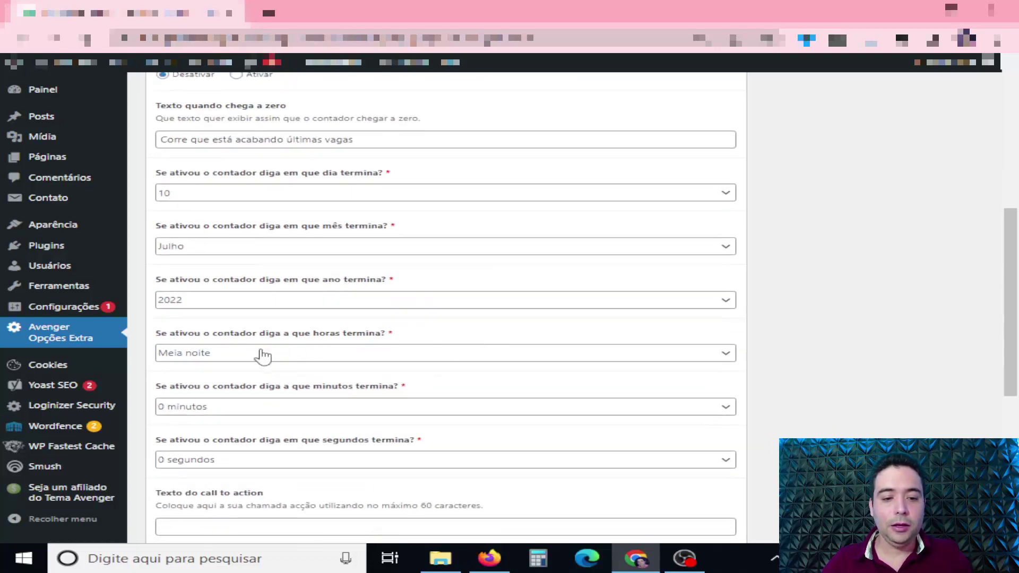
pyautogui.scroll(-1, 388, 348)
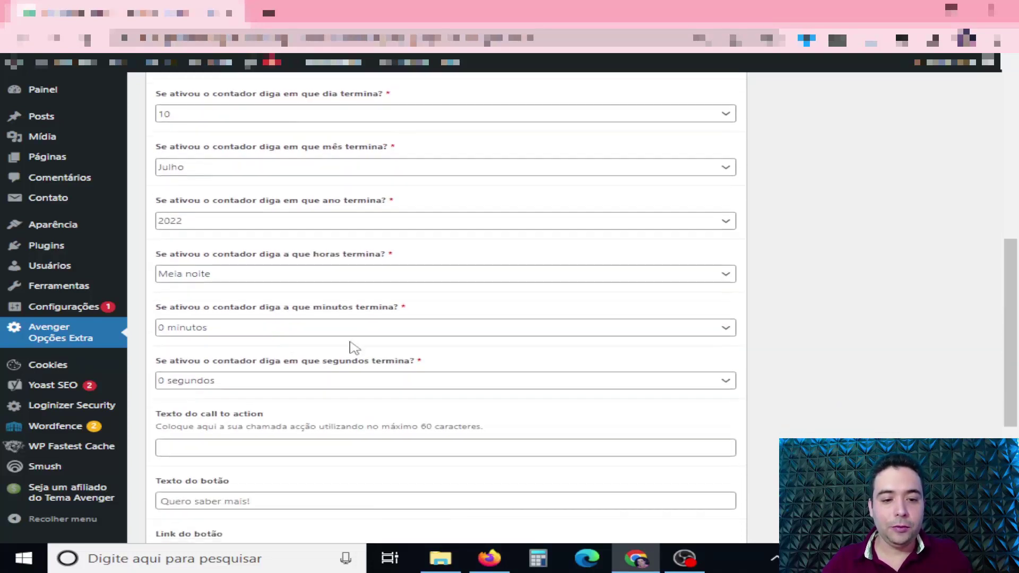
pyautogui.scroll(-1, 354, 347)
pyautogui.scroll(-1, 359, 339)
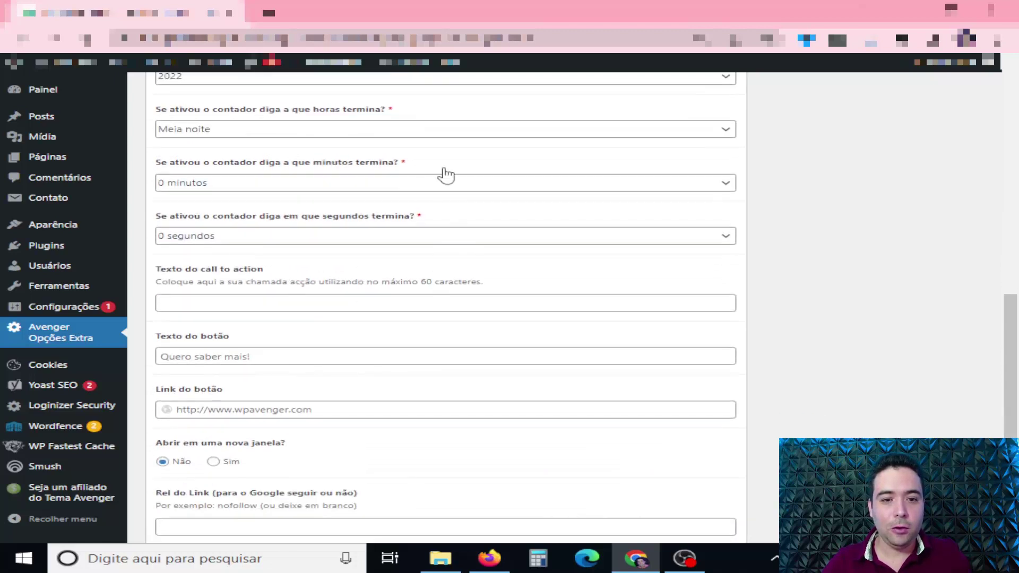
pyautogui.scroll(-1, 318, 255)
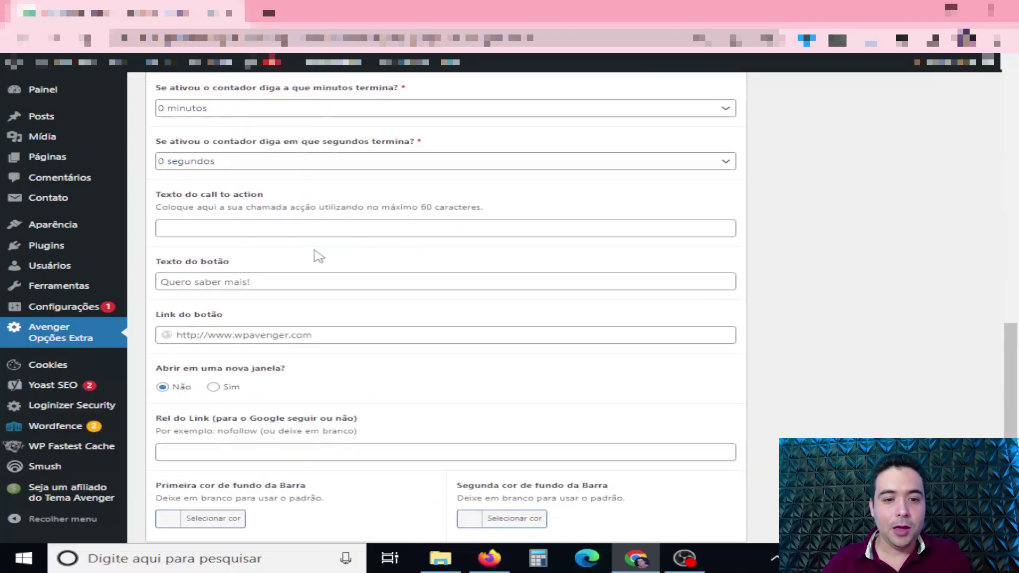
pyautogui.click(325, 227)
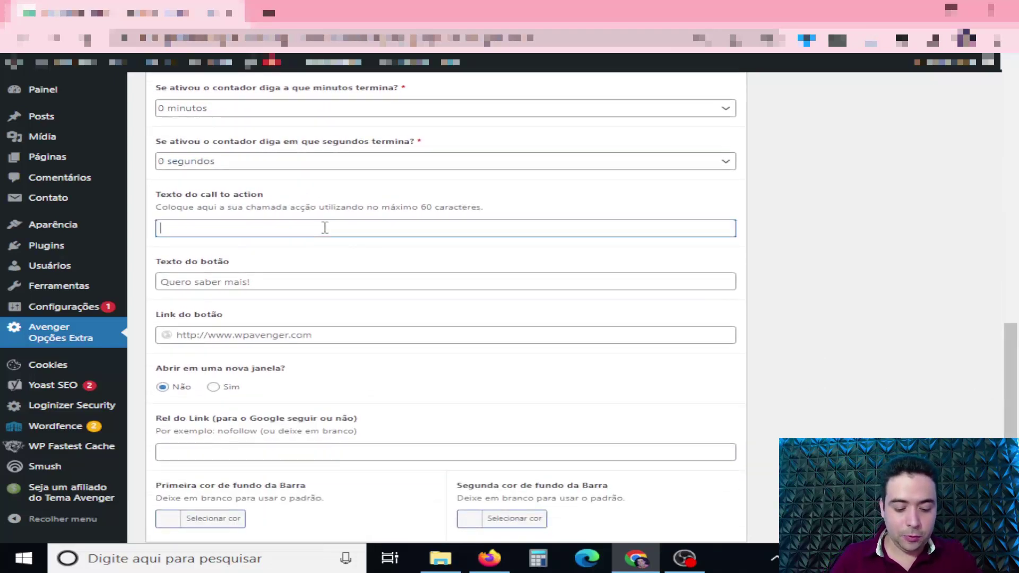
pyautogui.write('PROMOC')
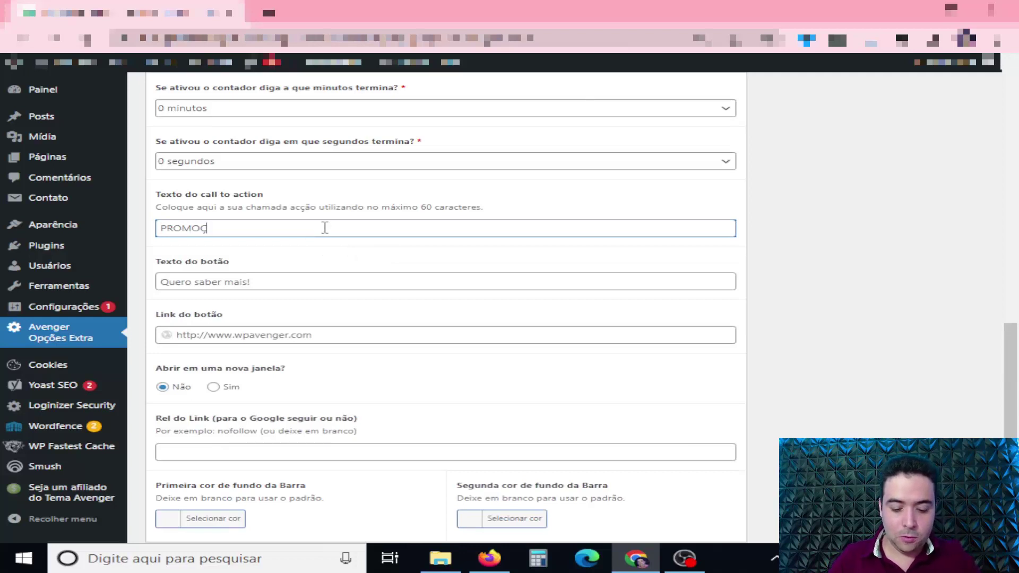
pyautogui.press('BackSpace')
pyautogui.write('ÇÃO IMPERDI')
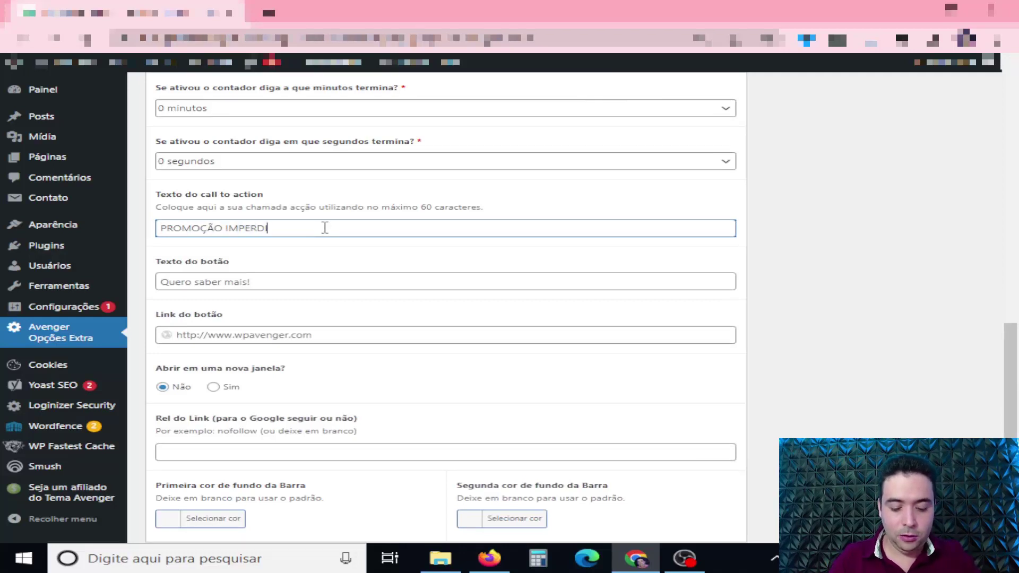
pyautogui.write('VEL ')
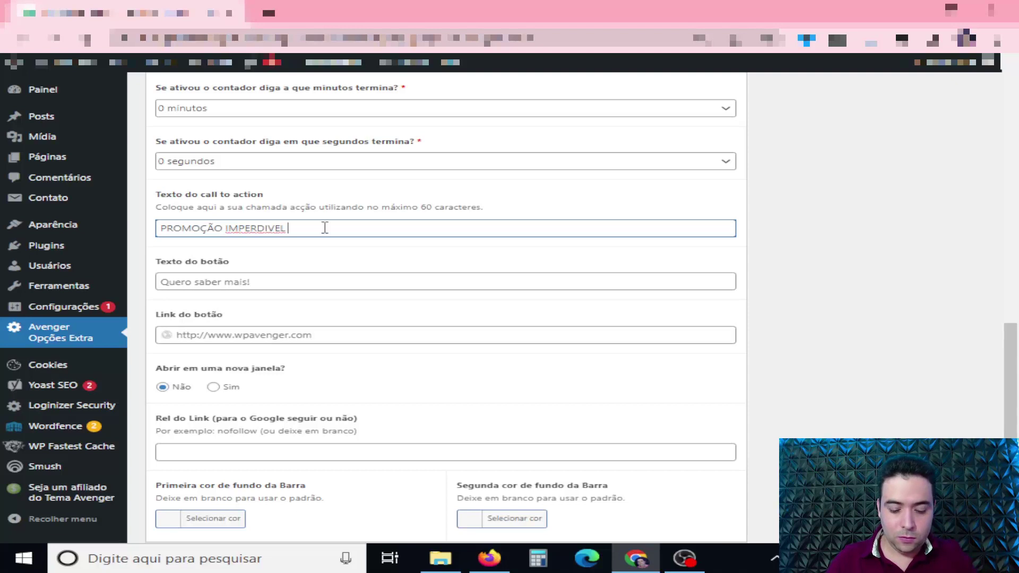
pyautogui.write('COM ')
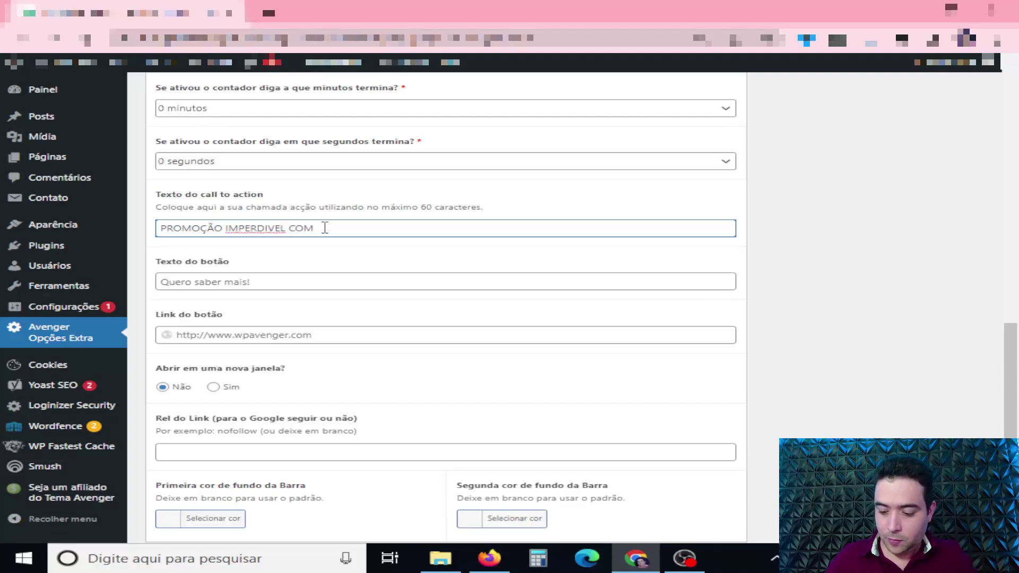
pyautogui.write('70% DE ')
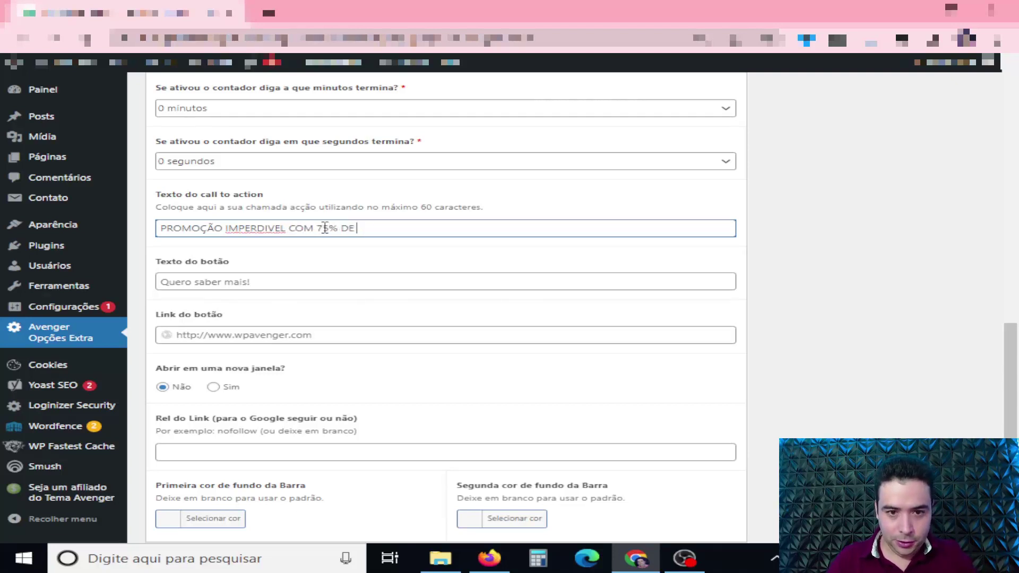
pyautogui.write('DESCONTO S')
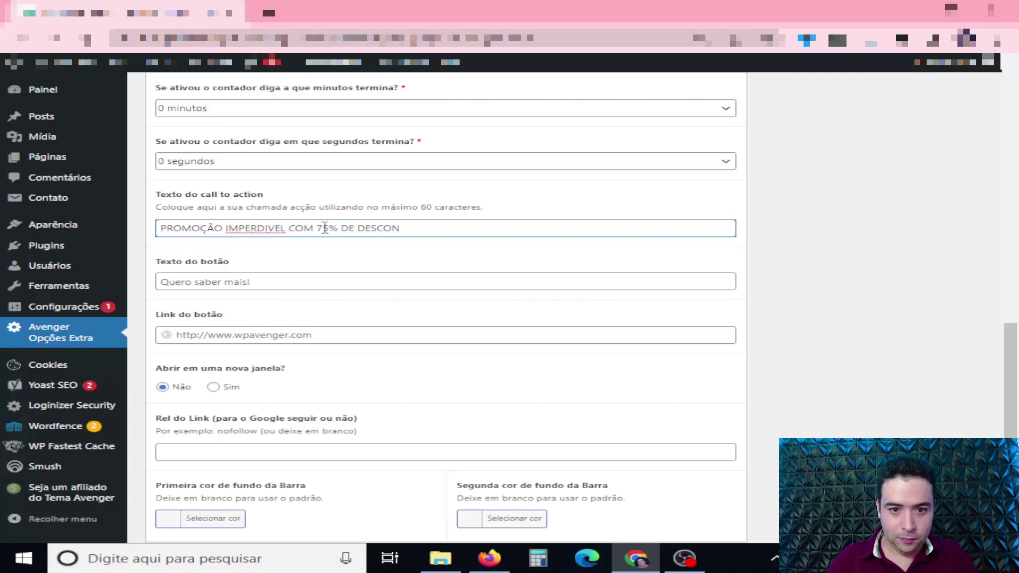
pyautogui.write('TE HOJE')
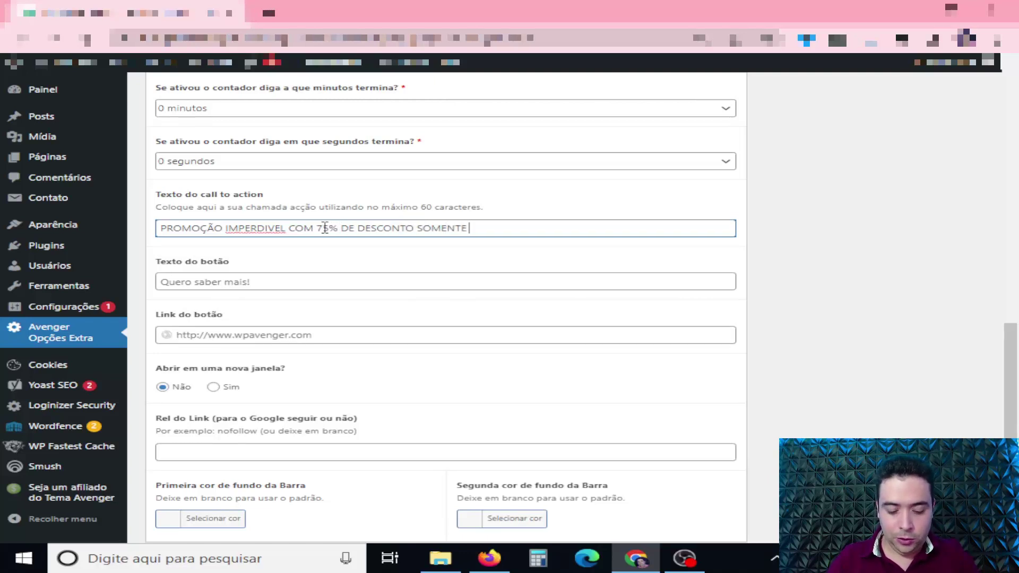
pyautogui.click(240, 281)
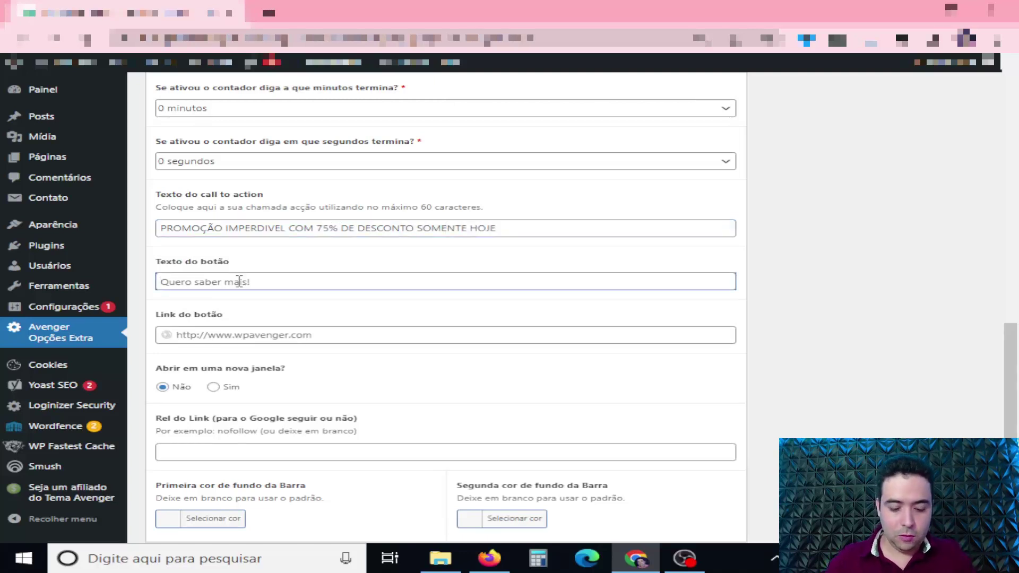
pyautogui.write('COMPRAR AGORA')
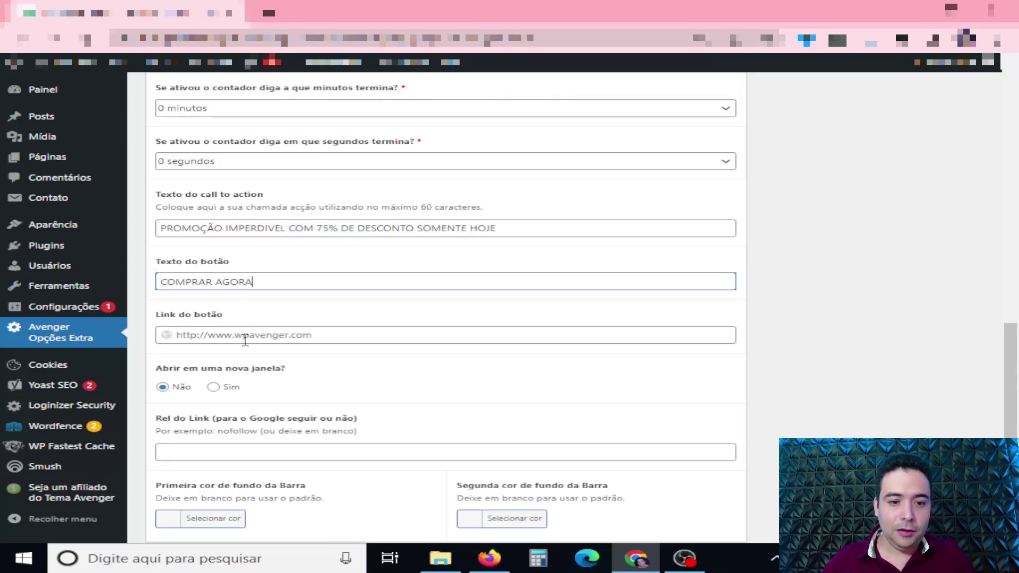
pyautogui.click(247, 335)
pyautogui.write('ht')
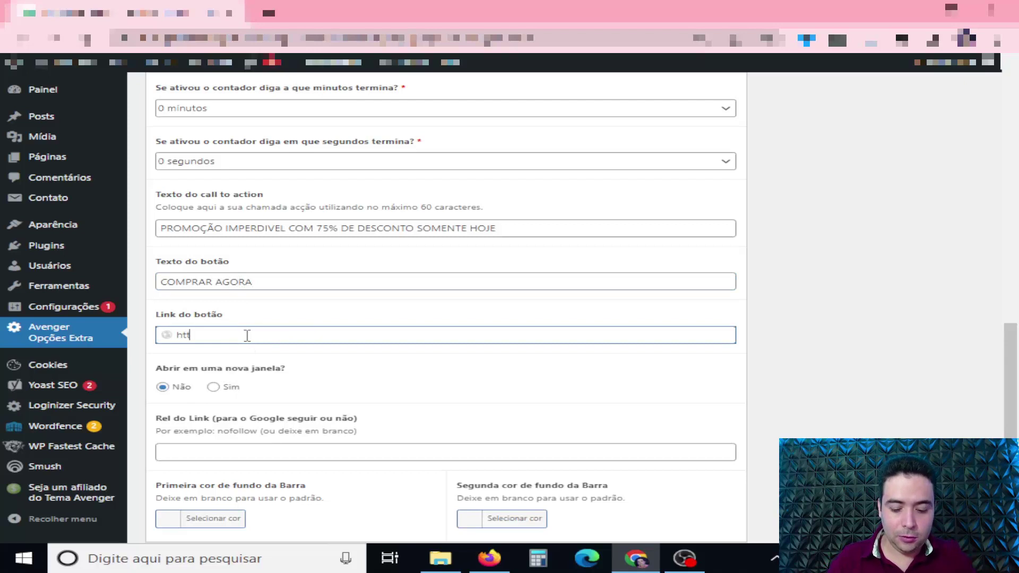
pyautogui.write('tps://')
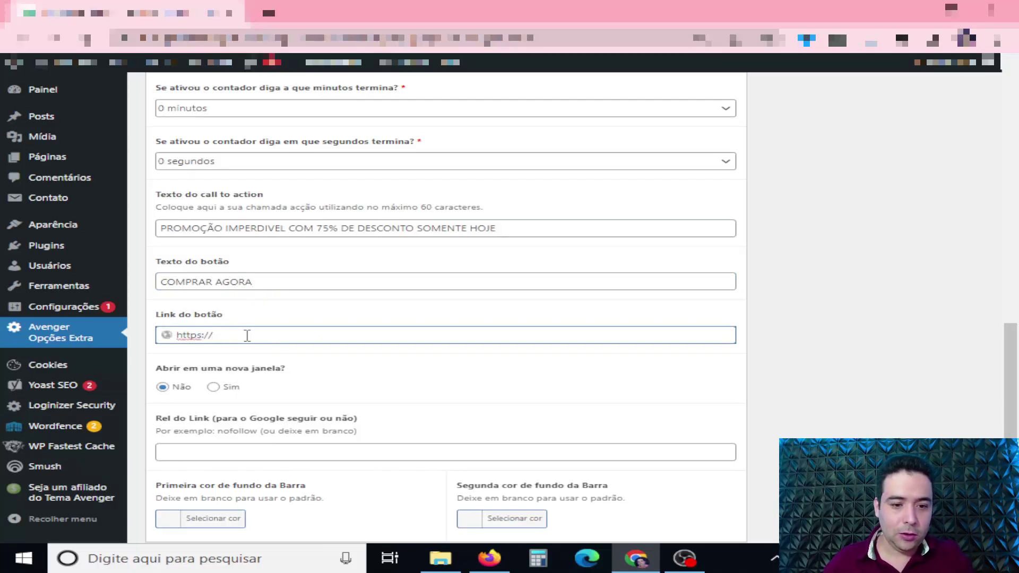
pyautogui.click(217, 388)
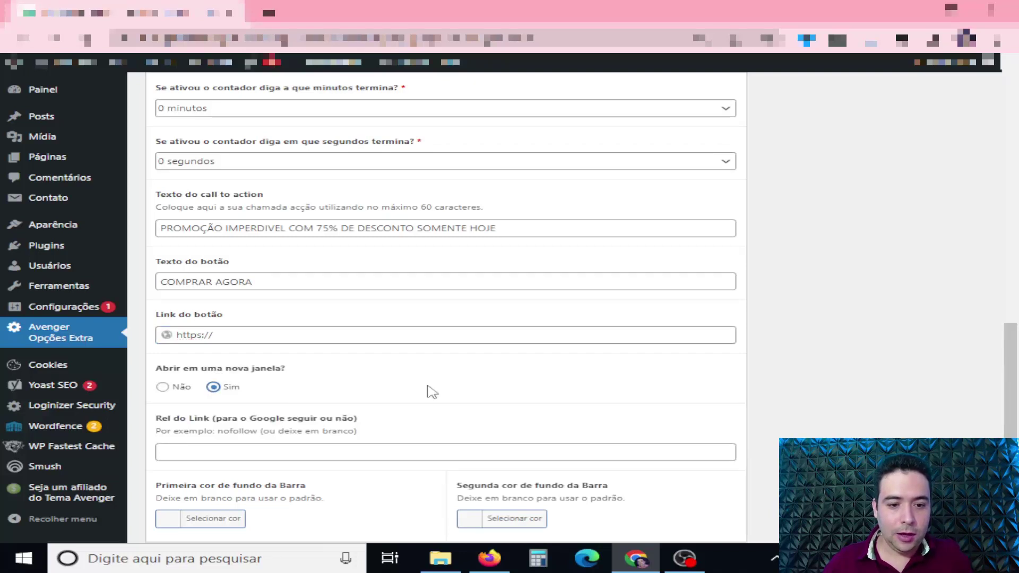
# Set the bar's first background colour to red and view the colour choices for the second background
pyautogui.scroll(-1, 433, 393)
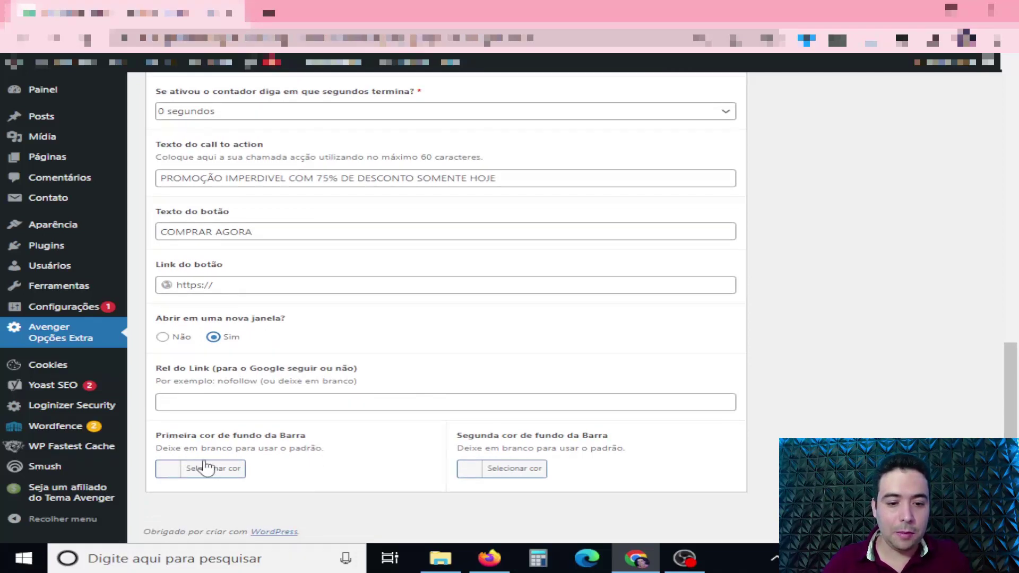
pyautogui.click(189, 472)
pyautogui.moveTo(195, 511); pyautogui.dragTo(154, 485)
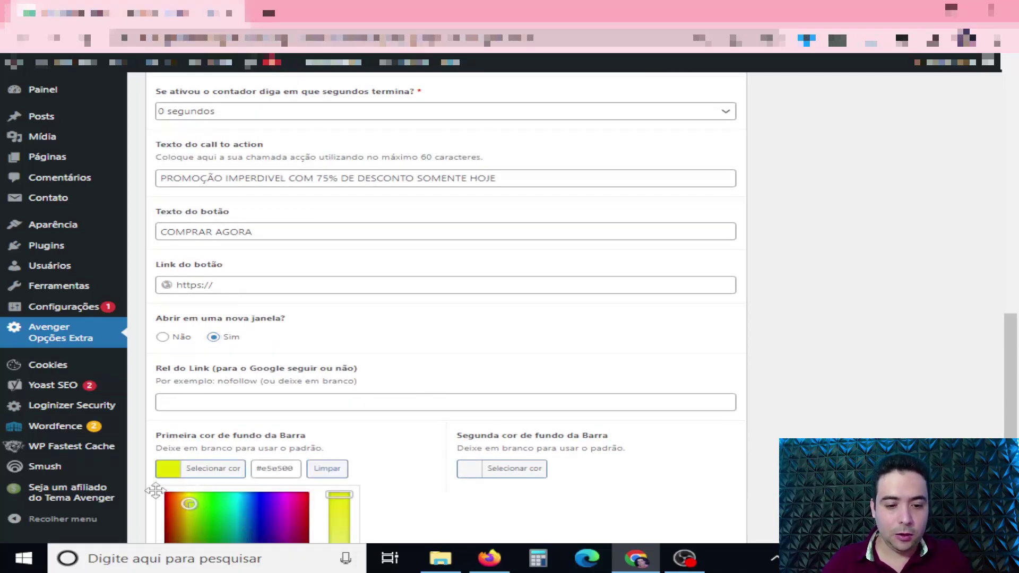
pyautogui.click(154, 489)
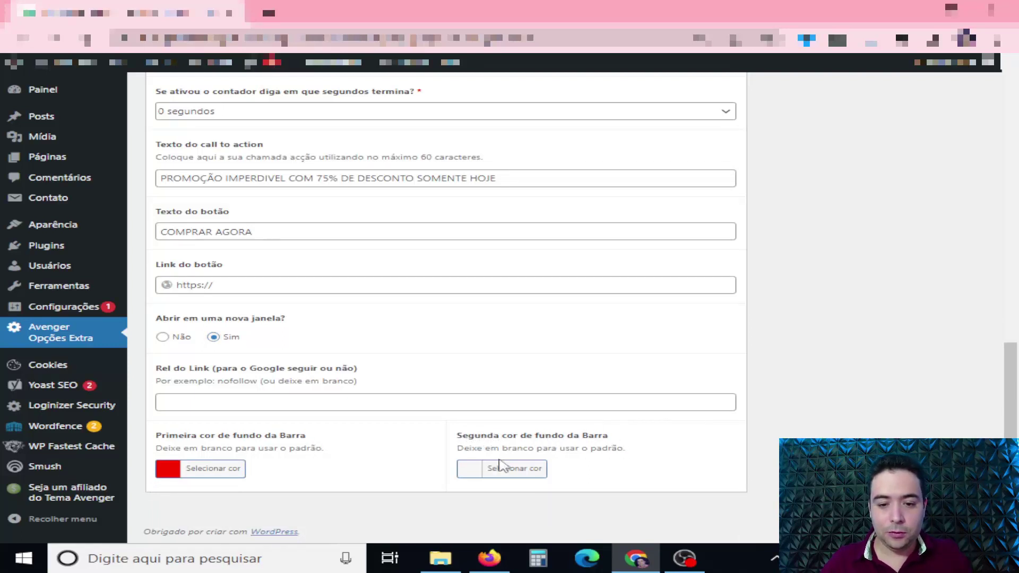
pyautogui.click(483, 470)
pyautogui.scroll(-3, 482, 477)
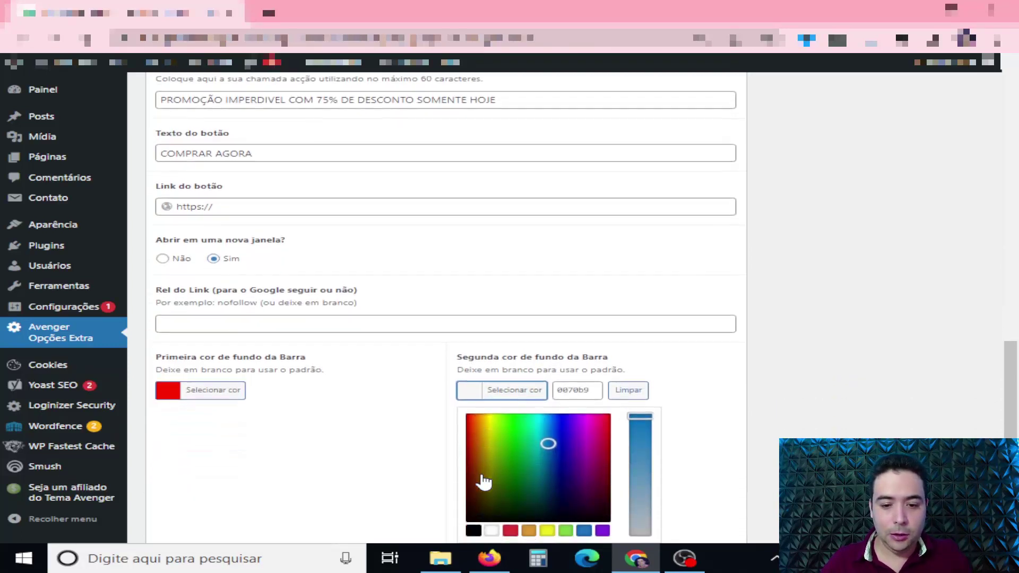
pyautogui.click(431, 342)
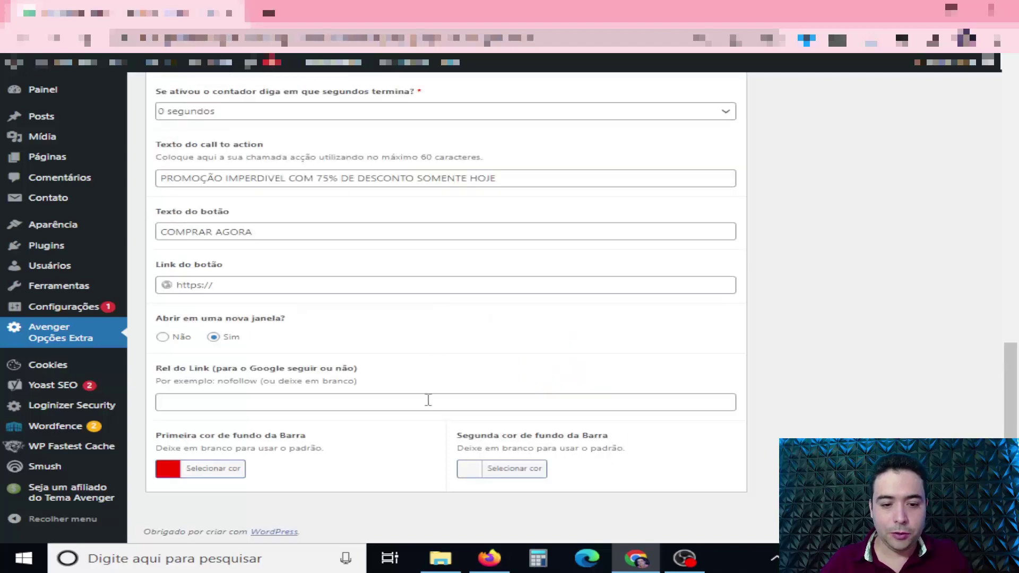
pyautogui.scroll(14, 719, 459)
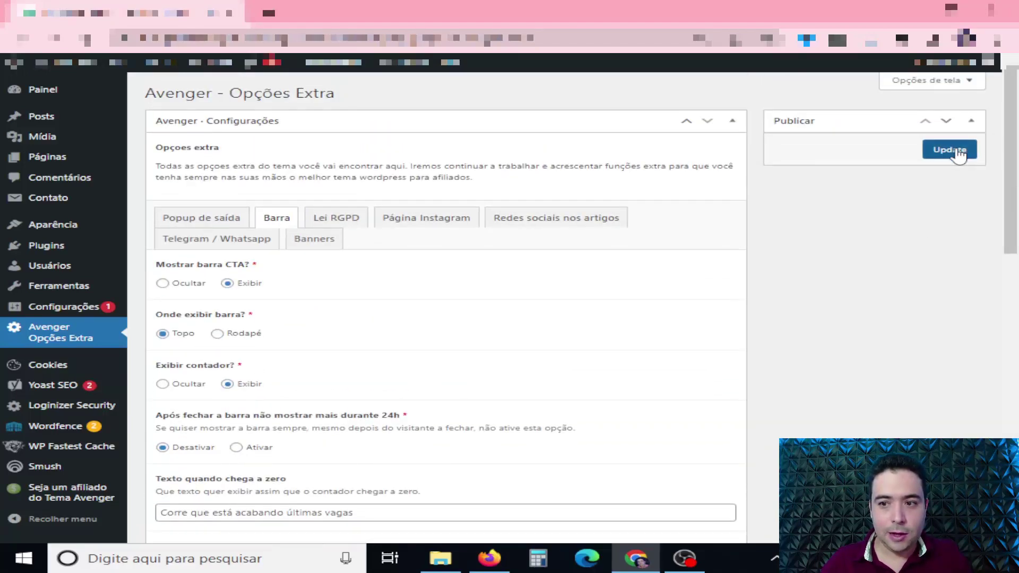
pyautogui.click(958, 153)
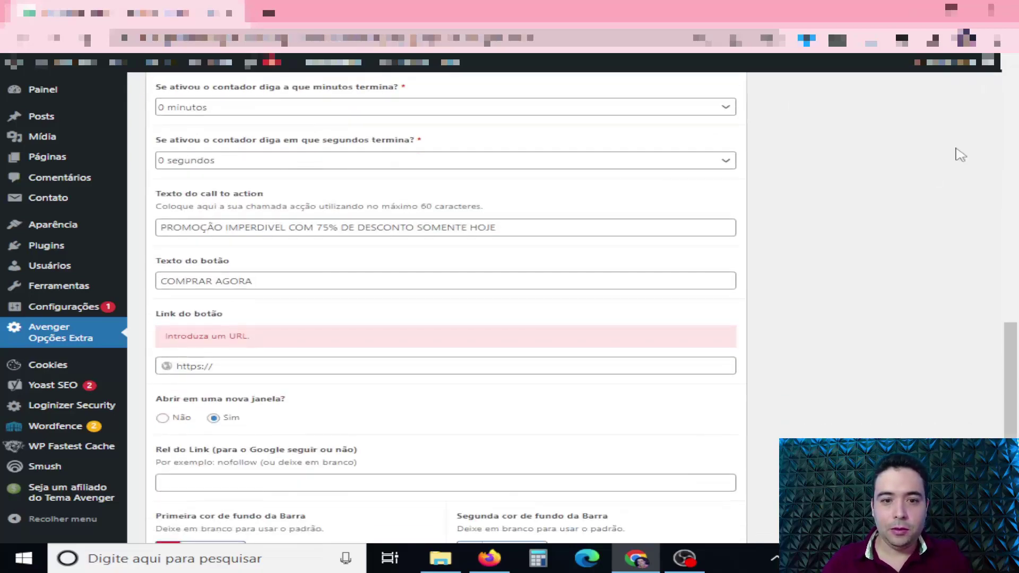
pyautogui.click(250, 365)
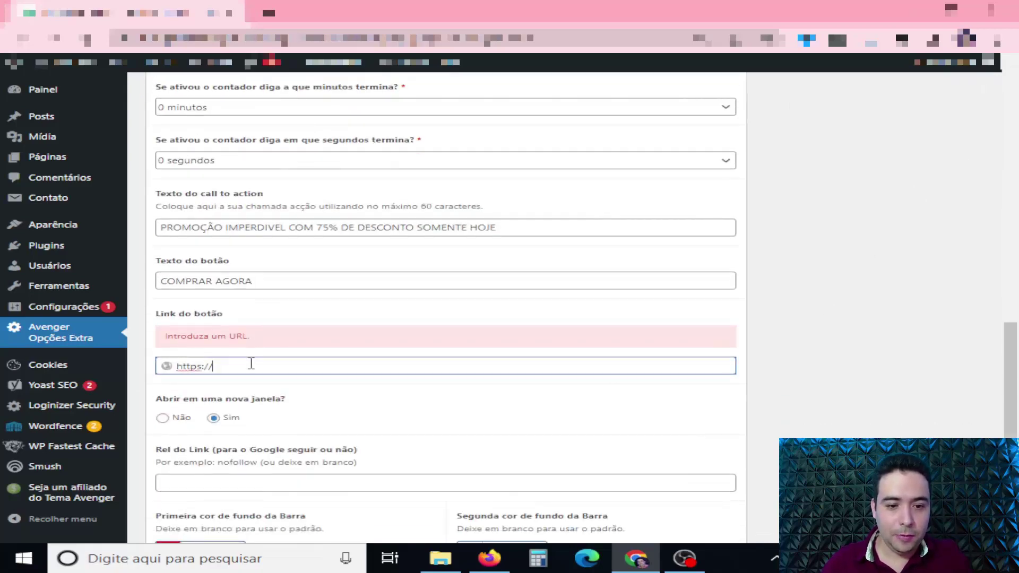
pyautogui.write('google')
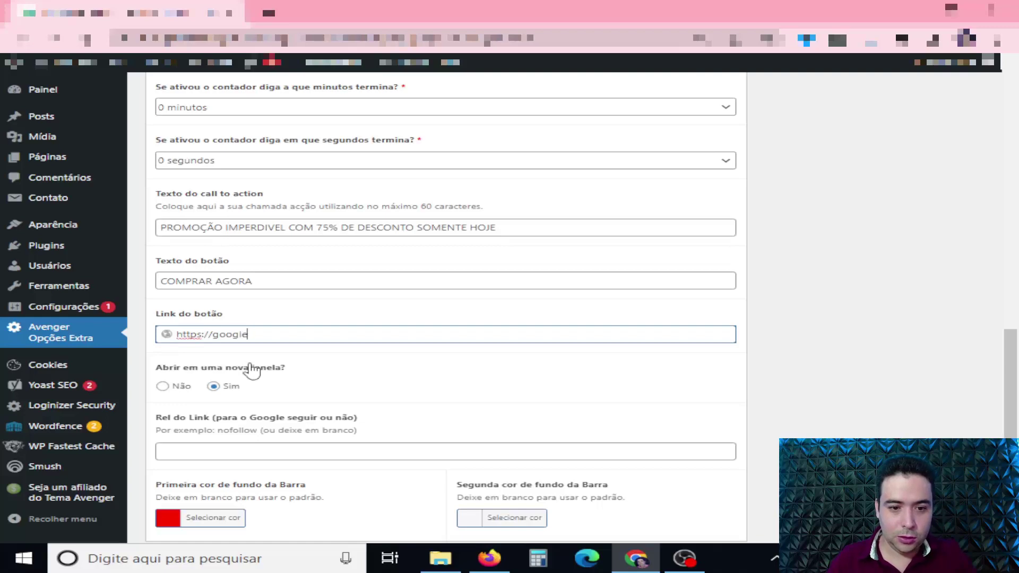
pyautogui.write('.com')
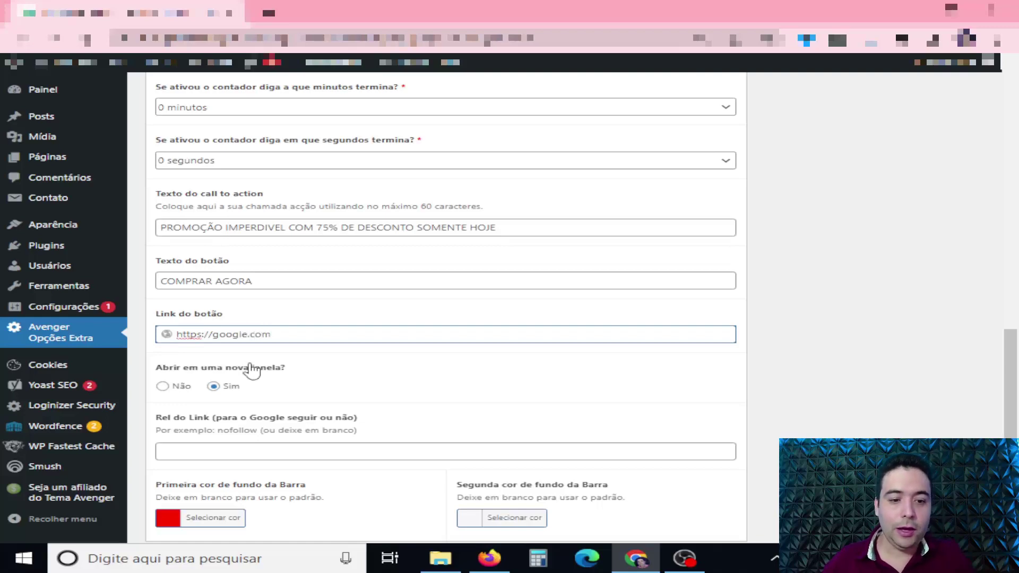
pyautogui.scroll(10, 826, 352)
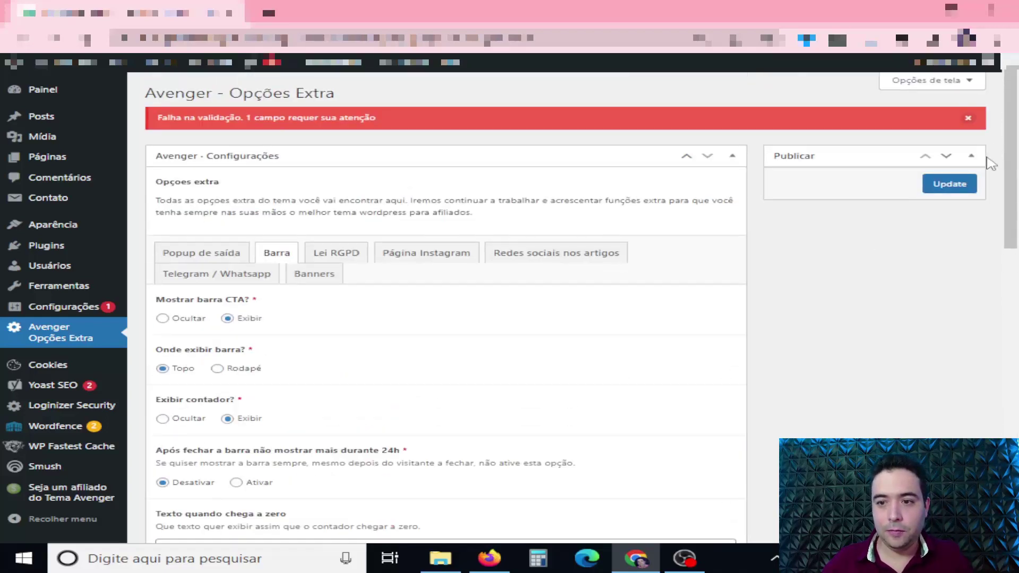
pyautogui.click(964, 184)
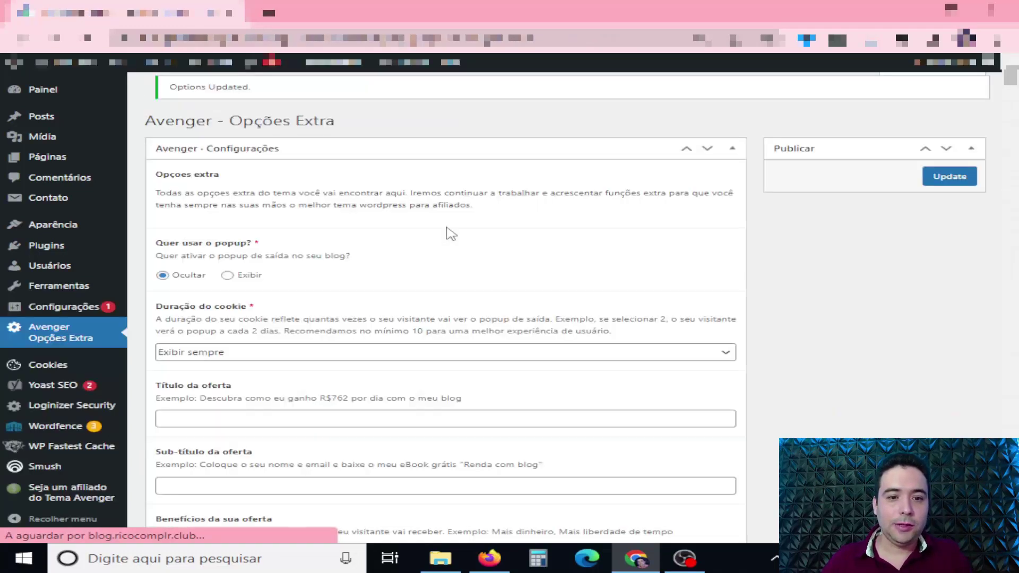
# Switch to the blog page, examine the CTA bar's text and button, and close that window
pyautogui.hotkey('alt', 'Tab')
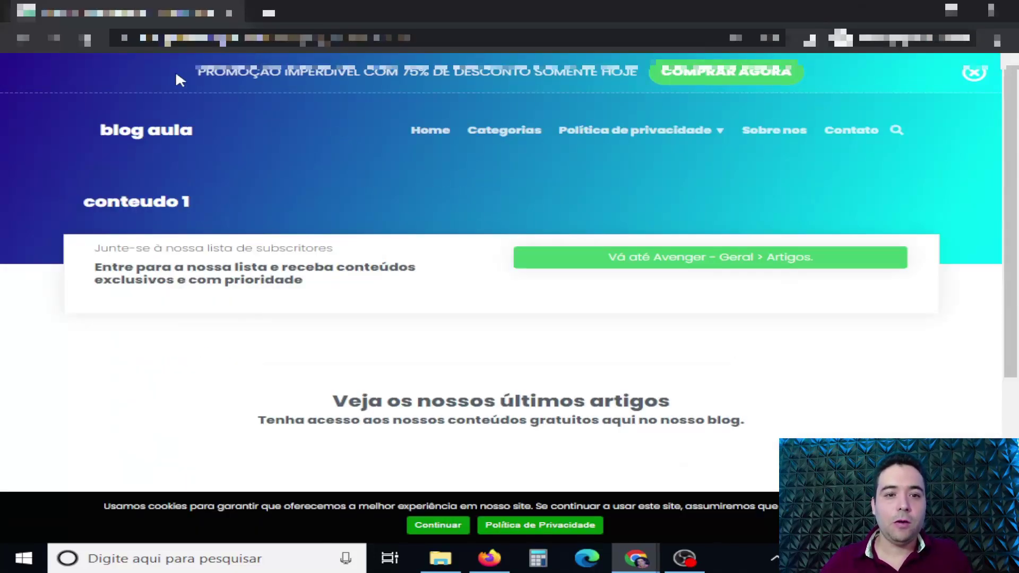
pyautogui.moveTo(177, 72); pyautogui.dragTo(566, 72)
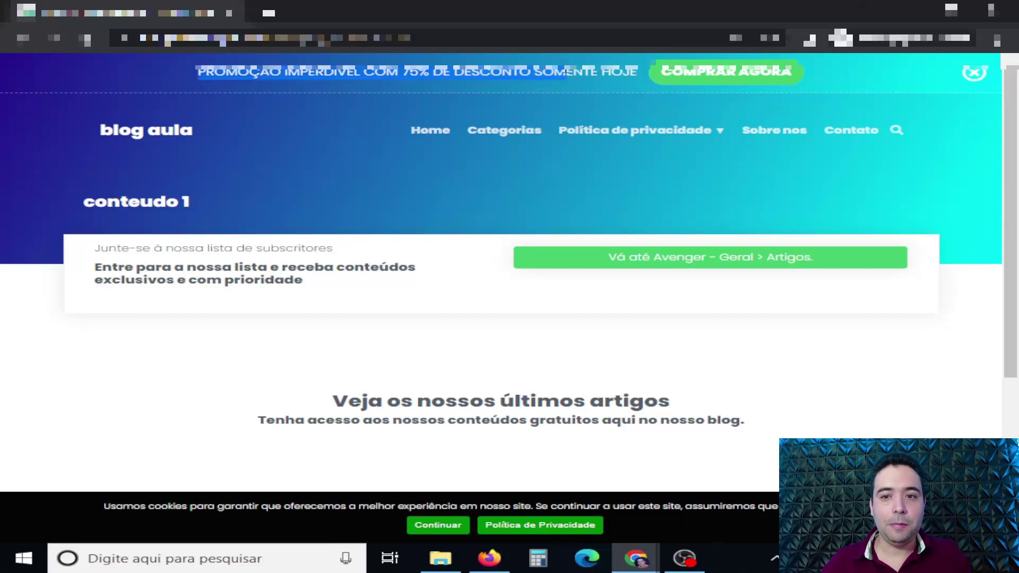
pyautogui.click(553, 82)
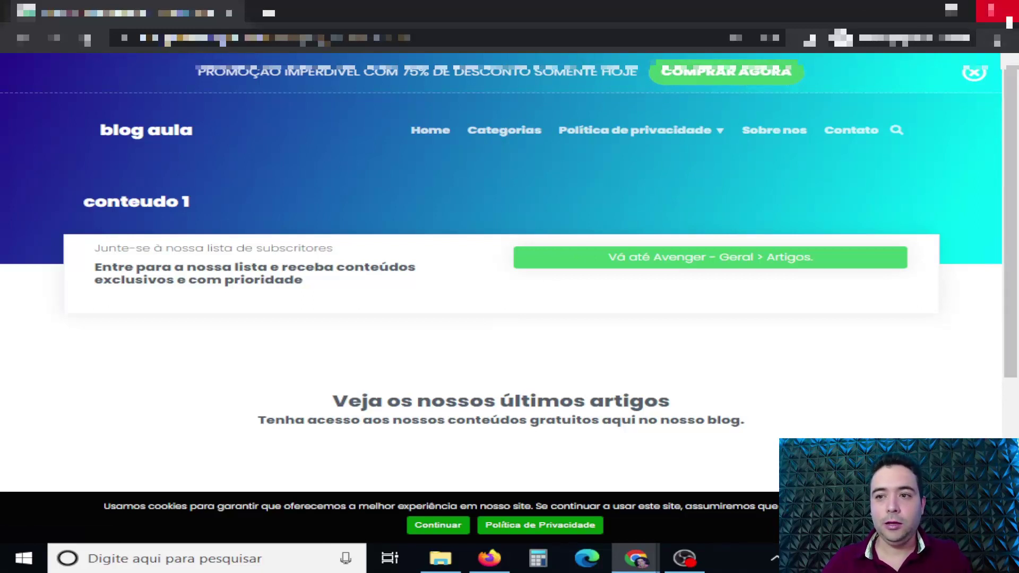
pyautogui.click(997, 11)
# Return to the Avenger extra options and bring up the Popup de saída settings
pyautogui.click(318, 13)
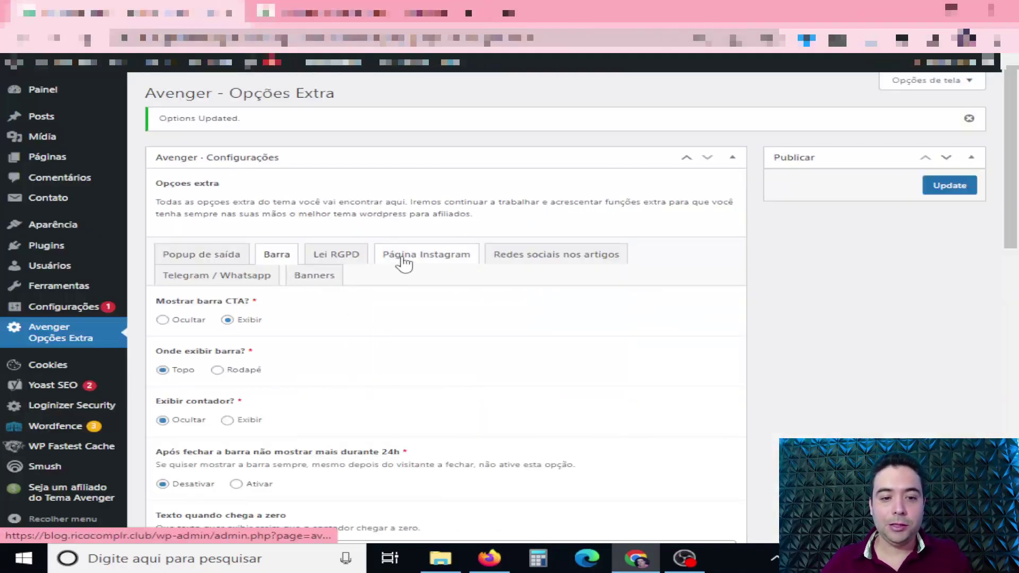
pyautogui.click(218, 261)
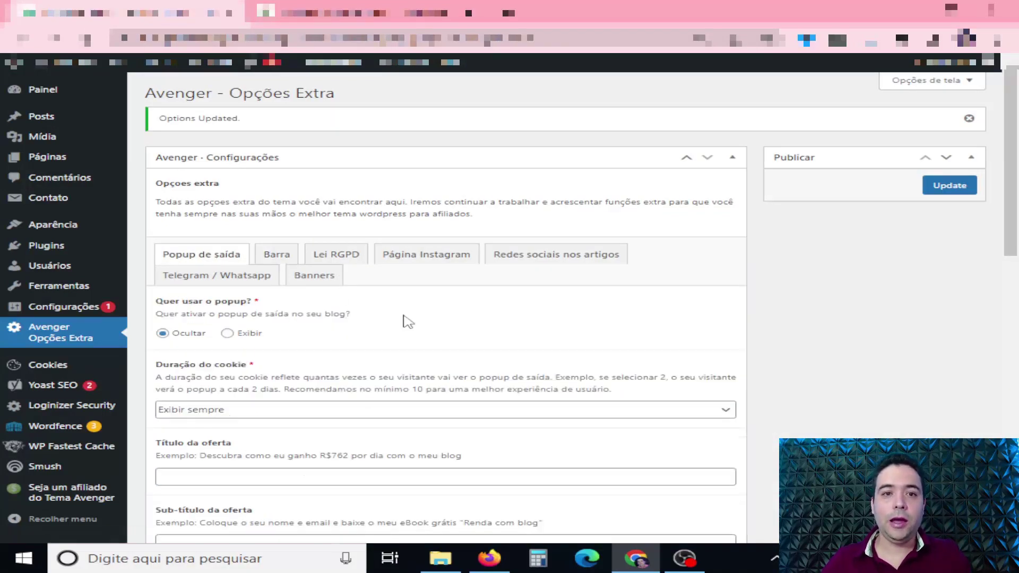
pyautogui.scroll(-2, 408, 322)
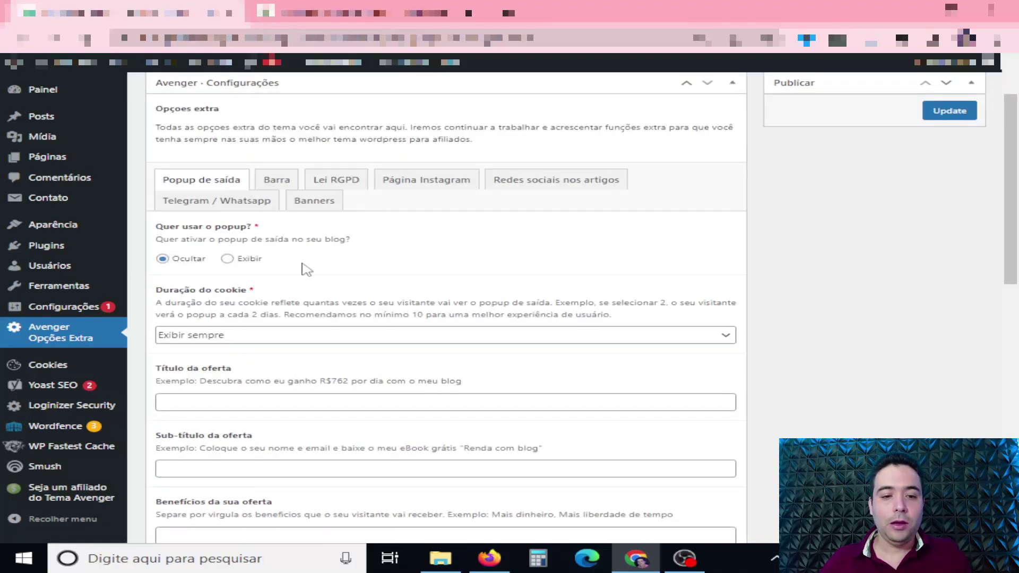
# Enable the exit popup with Exibir and set its cookie duration to 2
pyautogui.click(227, 260)
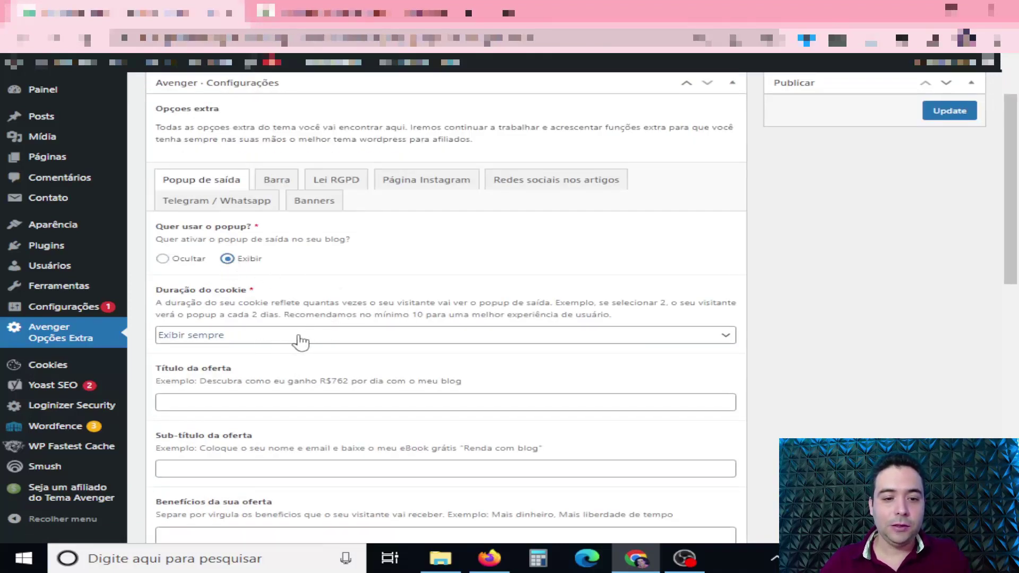
pyautogui.click(297, 342)
pyautogui.click(300, 342)
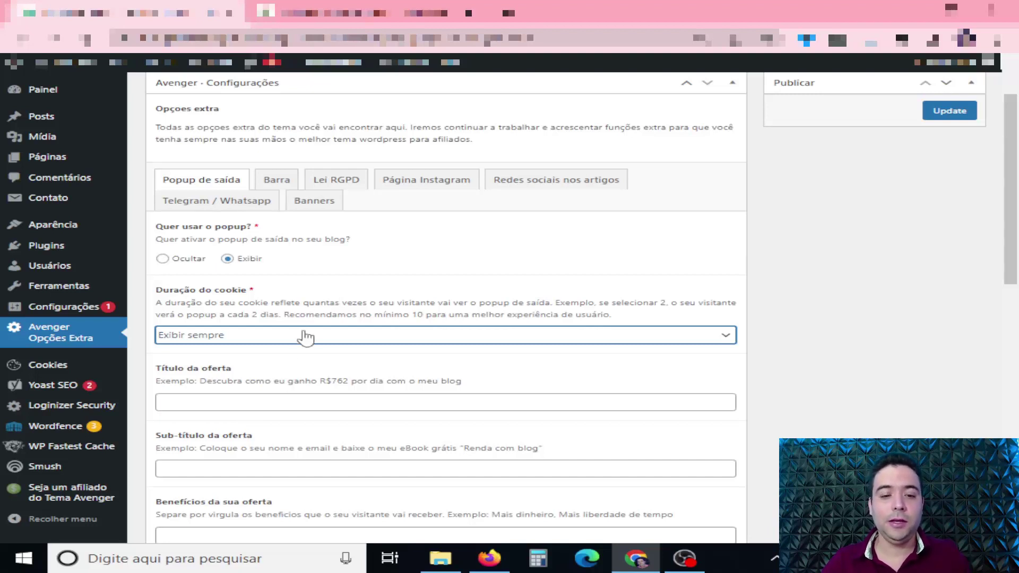
pyautogui.click(309, 340)
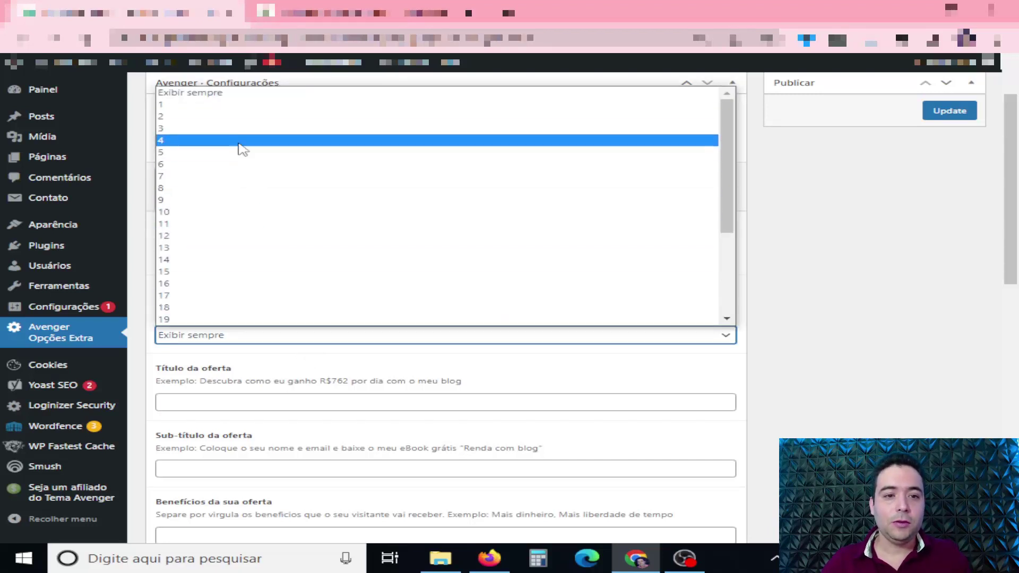
pyautogui.click(227, 116)
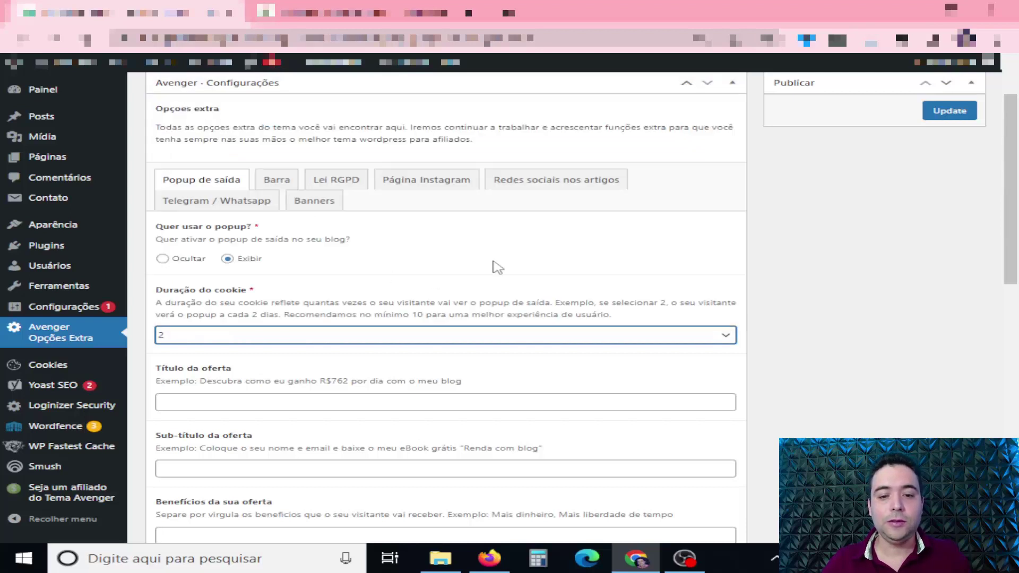
# Set the popup's offer title to "GANHE AGORA 75% DE DESCONTO COMPRANDO PRODUTO X"
pyautogui.scroll(-1, 493, 269)
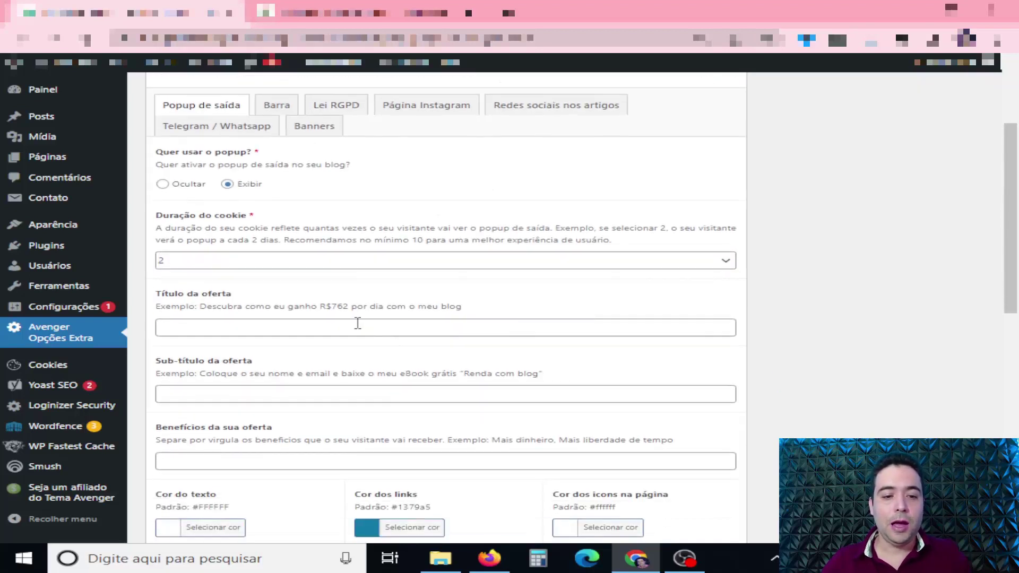
pyautogui.click(333, 327)
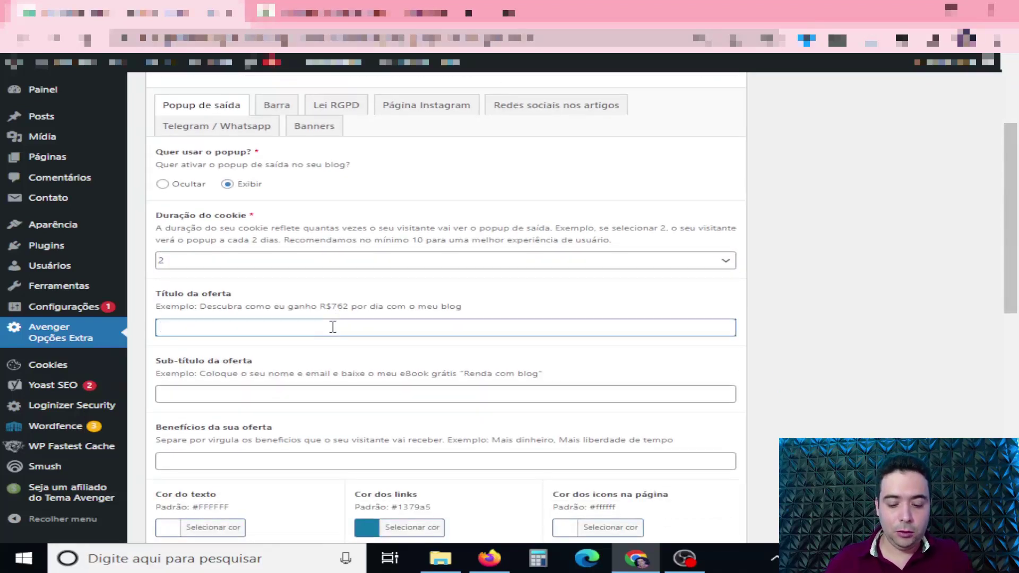
pyautogui.write('GANHE AGORA 7')
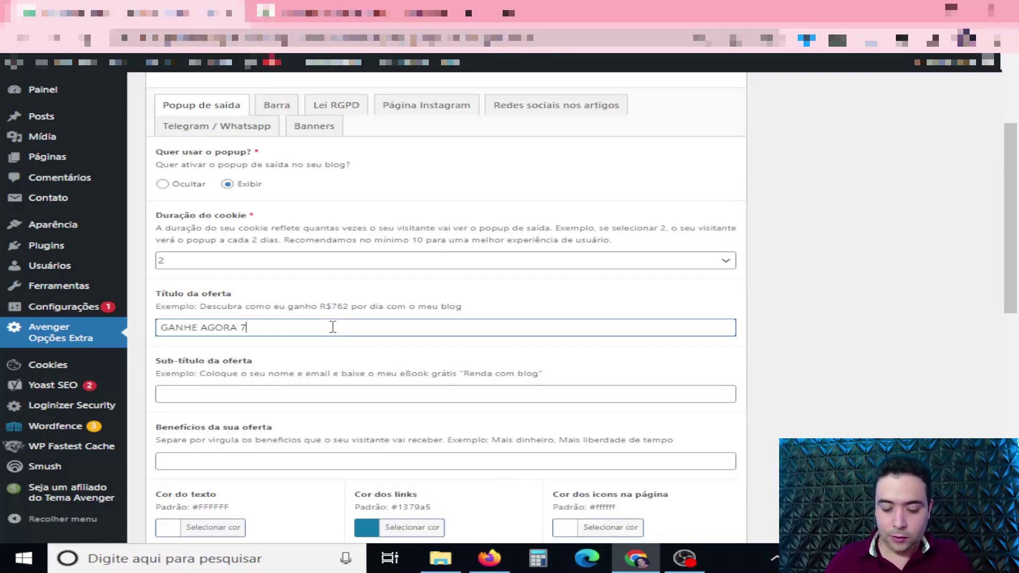
pyautogui.write('5% DE DESCONTO')
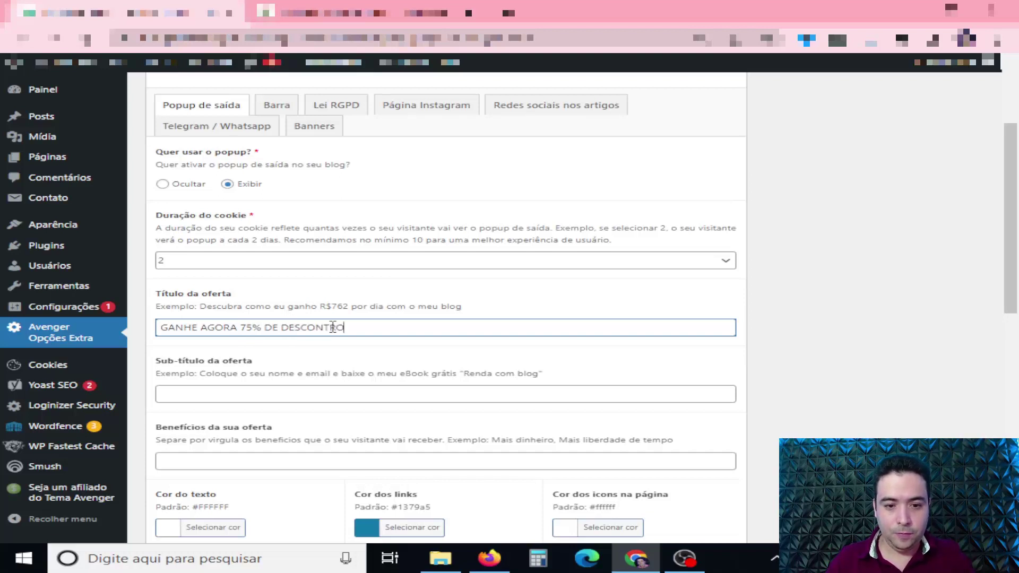
pyautogui.press('BackSpace')
pyautogui.write('COMPRANDO')
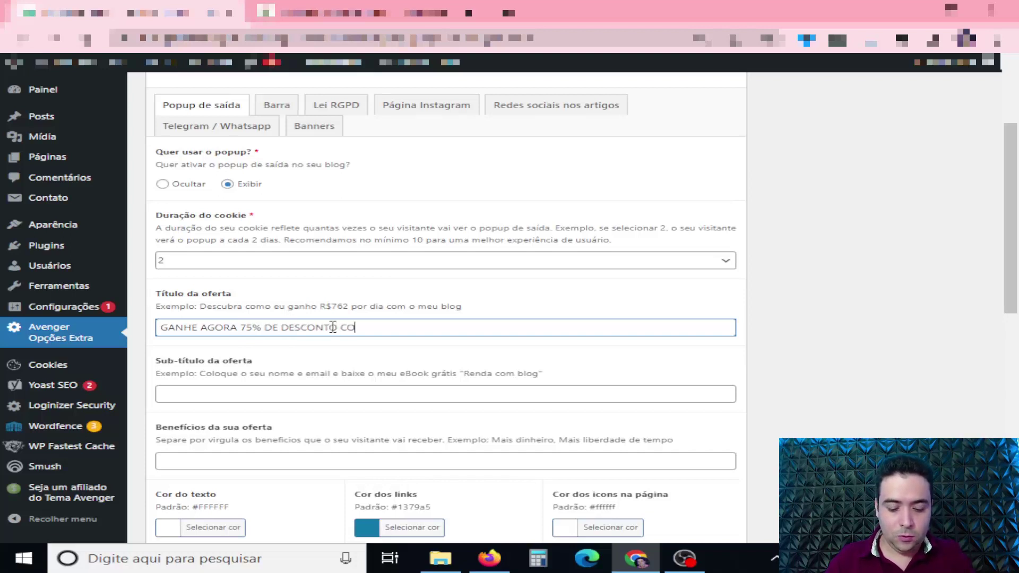
pyautogui.write(' PRODUTO X')
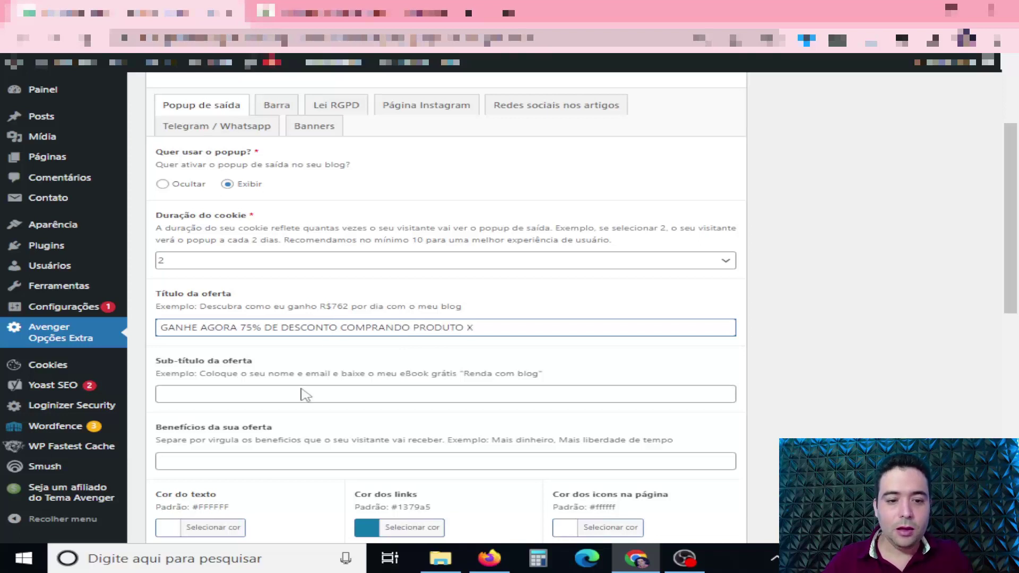
# Set the offer subtitle to "SOMENTE HOJE" and the offer benefits to "75% DE DESCONTO"
pyautogui.click(292, 396)
pyautogui.write('S')
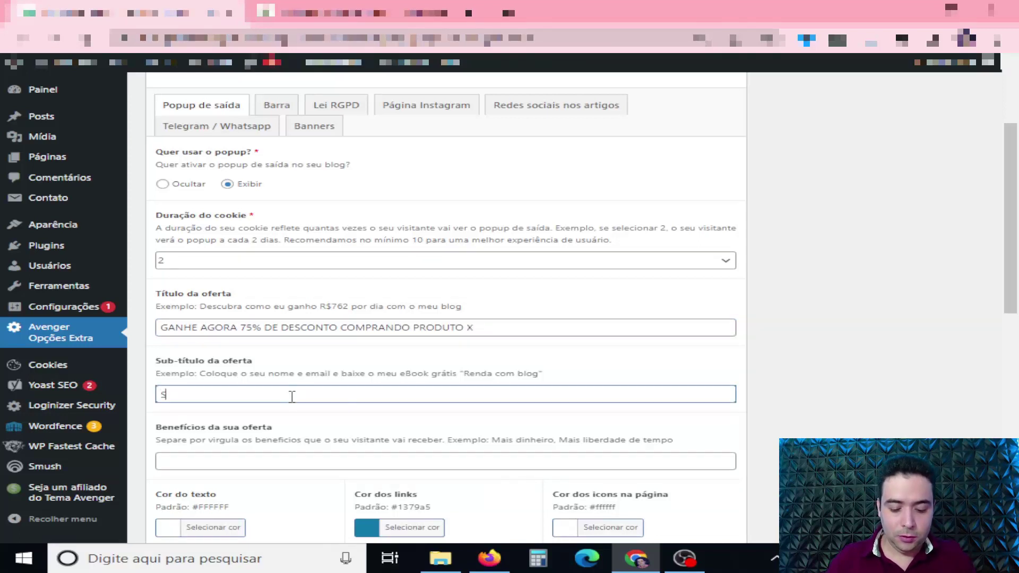
pyautogui.write('OMENTE HOJE')
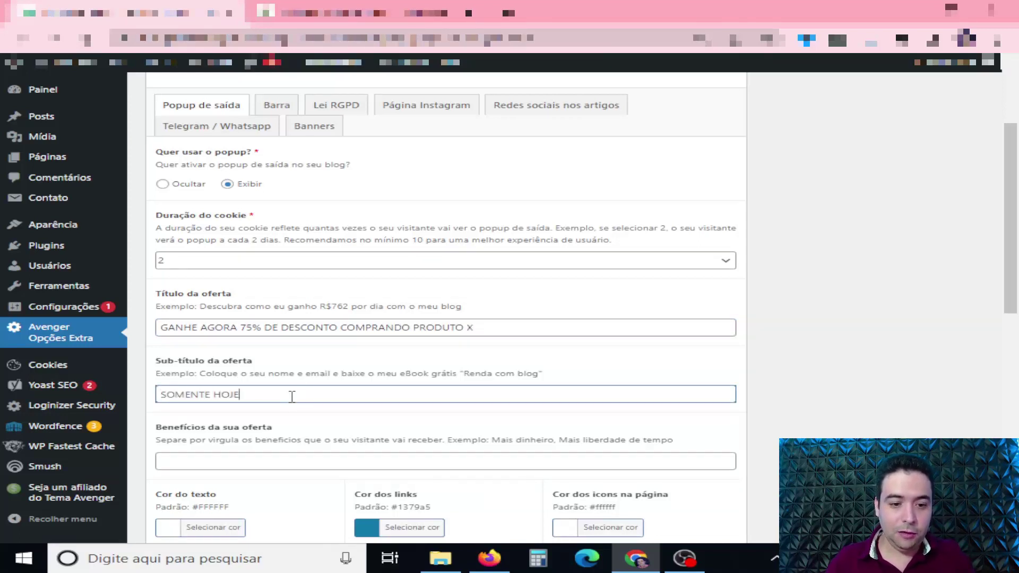
pyautogui.scroll(-1, 292, 397)
pyautogui.click(286, 389)
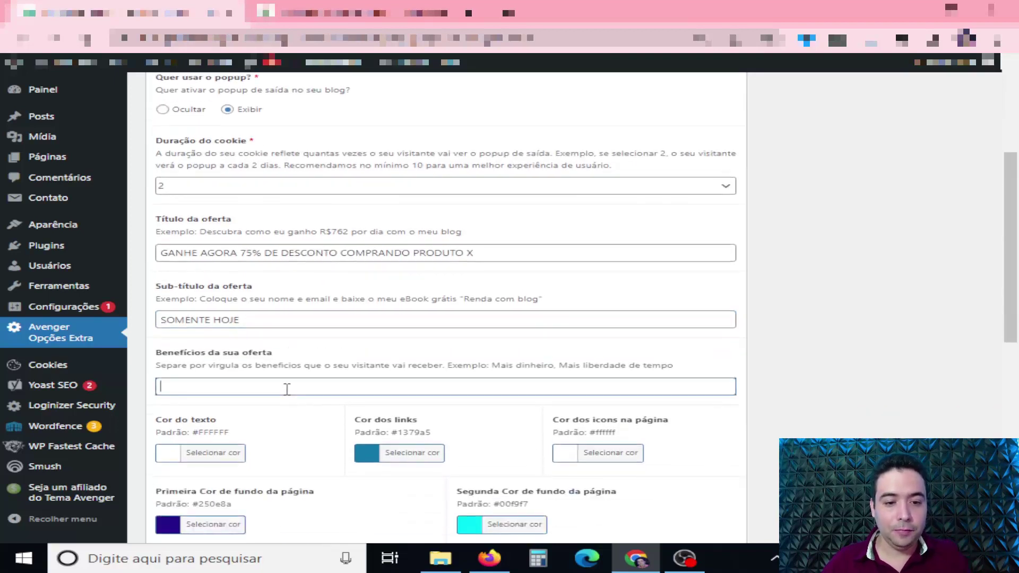
pyautogui.write('75% DE')
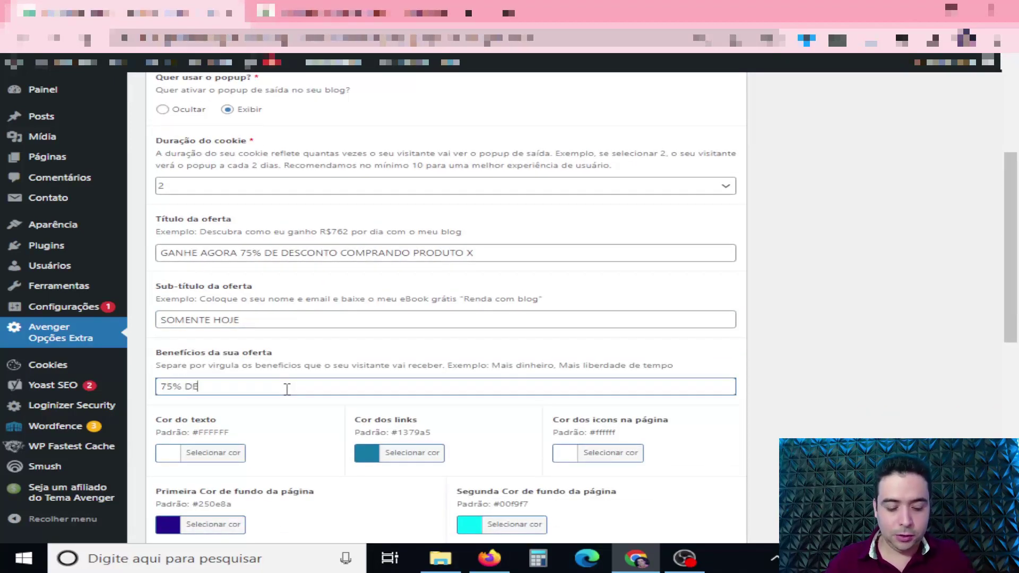
pyautogui.write(' DESCONTO')
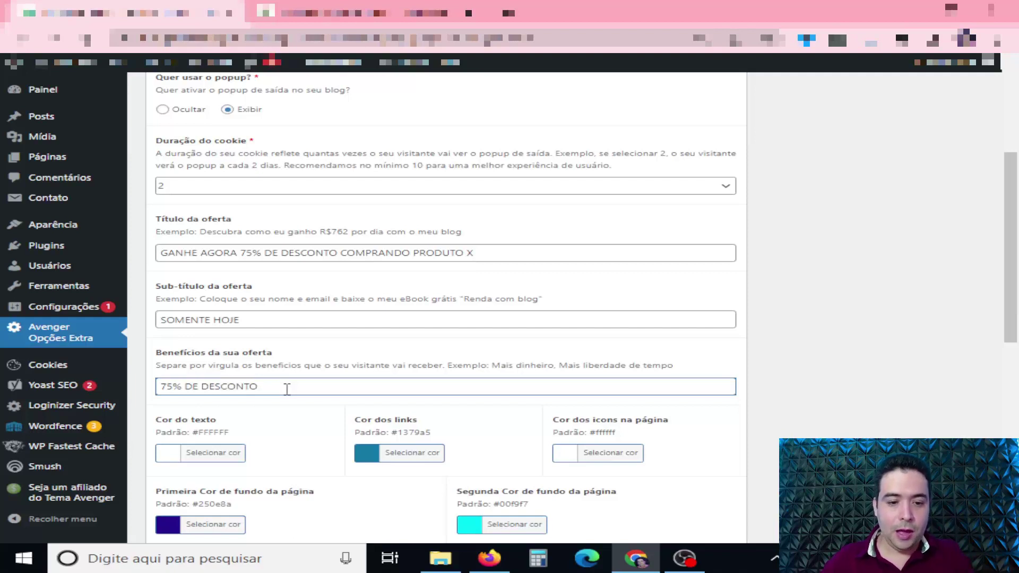
# Add the pizza picture as the exit popup's image
pyautogui.scroll(-1, 287, 390)
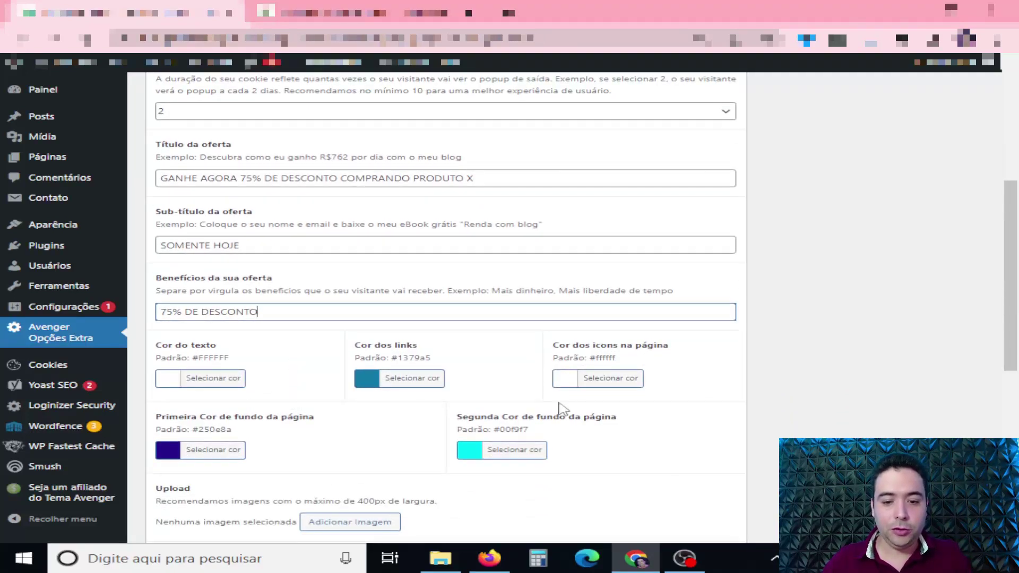
pyautogui.scroll(-2, 493, 380)
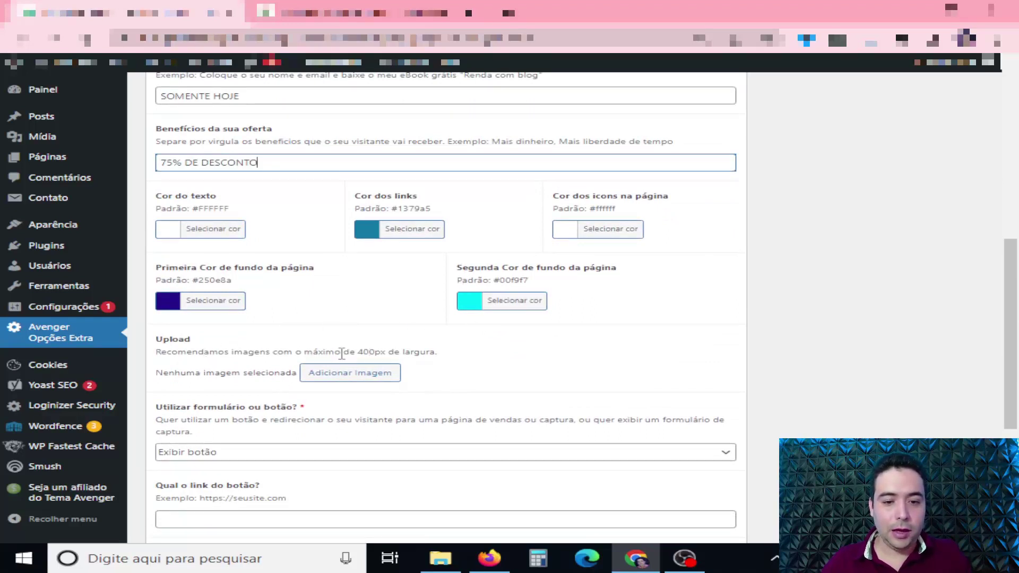
pyautogui.moveTo(359, 354); pyautogui.dragTo(391, 355)
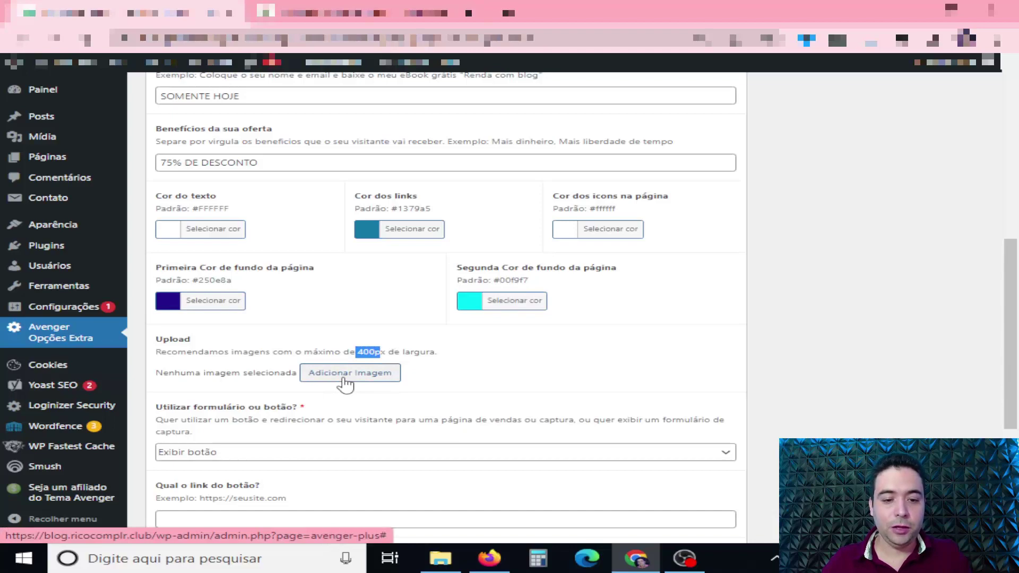
pyautogui.click(345, 373)
pyautogui.scroll(-4, 541, 395)
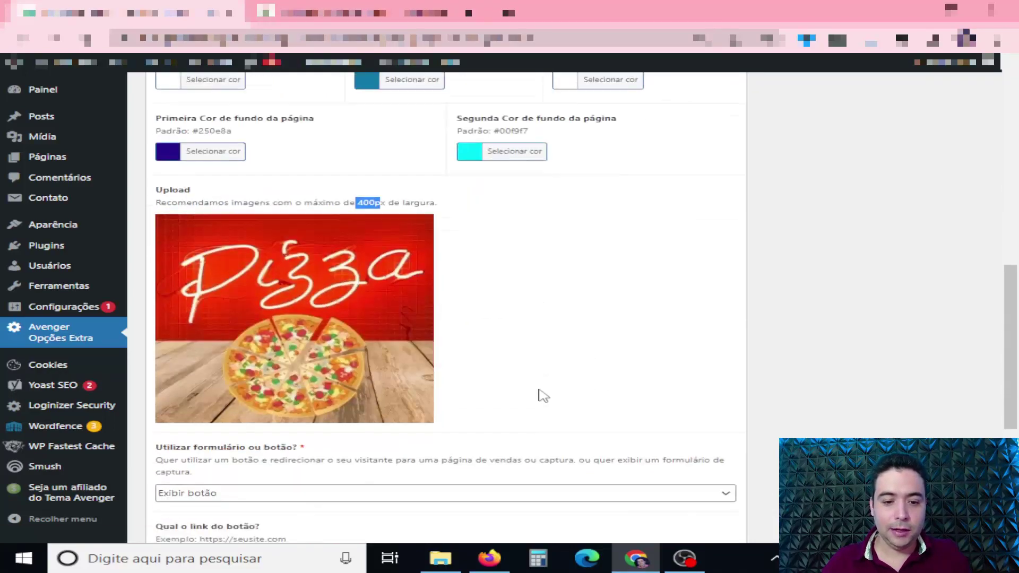
# Choose Exibir botão for the popup and enter htpps://google.com as the button link
pyautogui.scroll(-3, 541, 392)
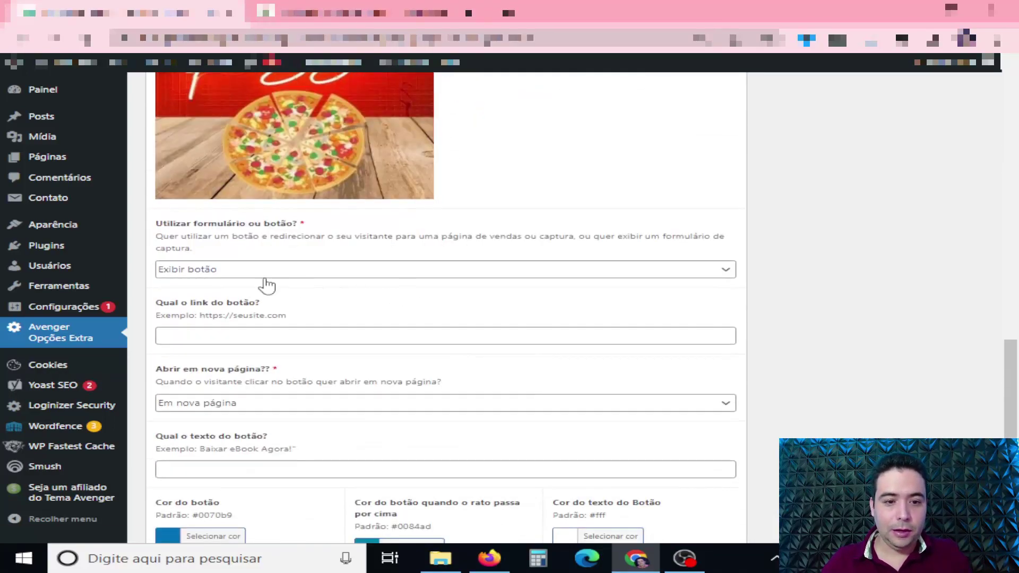
pyautogui.click(282, 271)
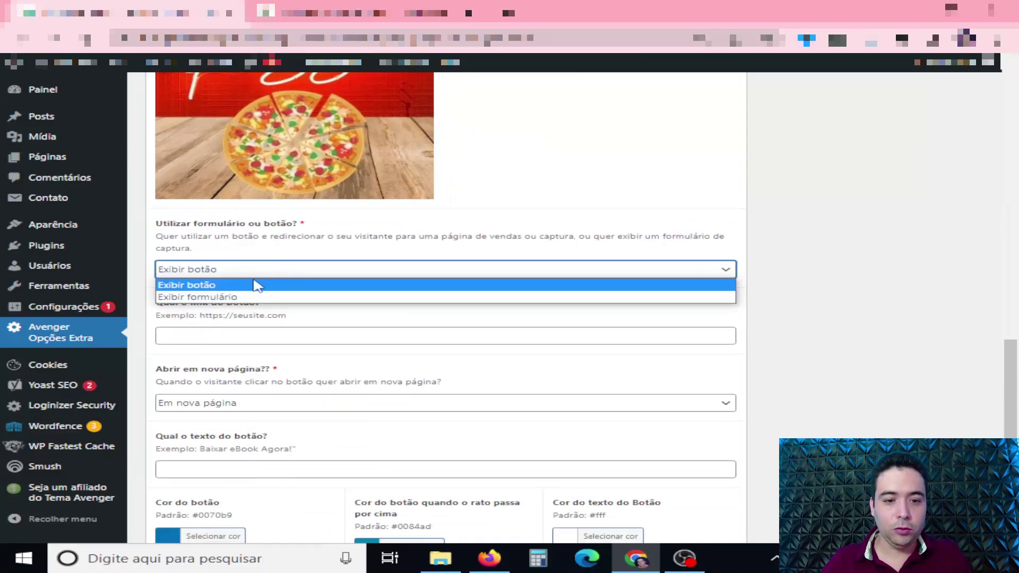
pyautogui.click(280, 286)
pyautogui.click(309, 331)
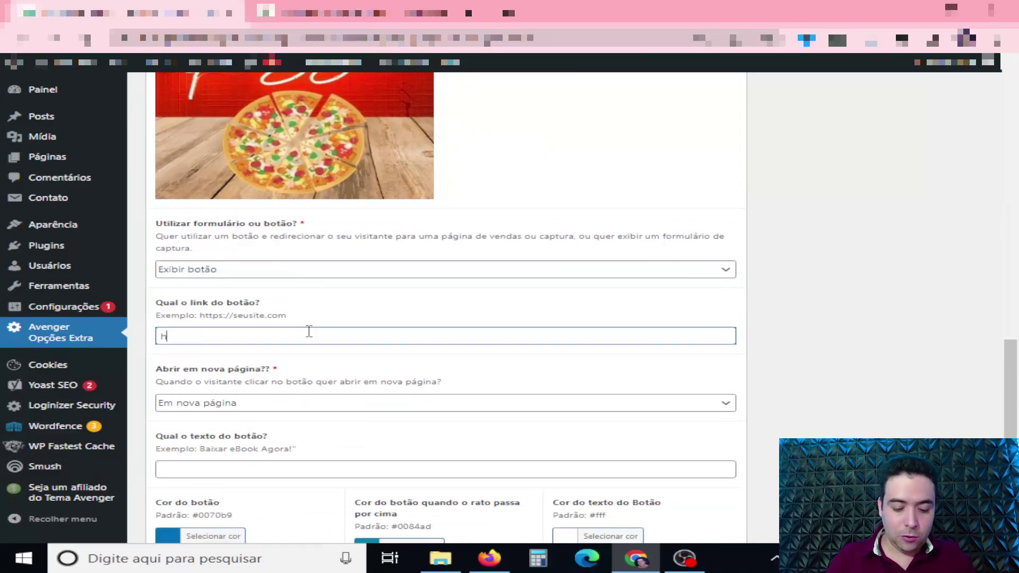
pyautogui.write('htpps:')
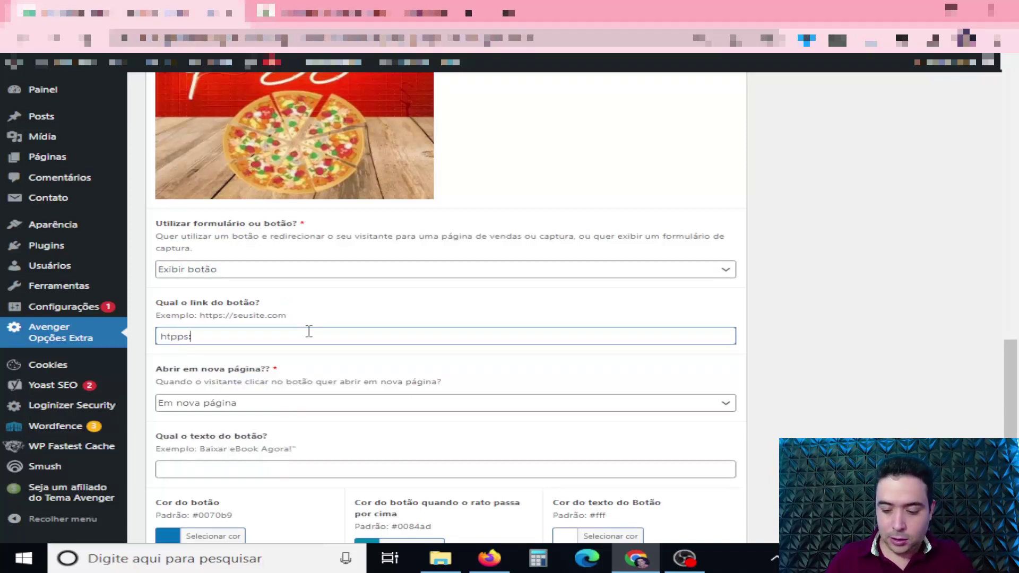
pyautogui.write('//google')
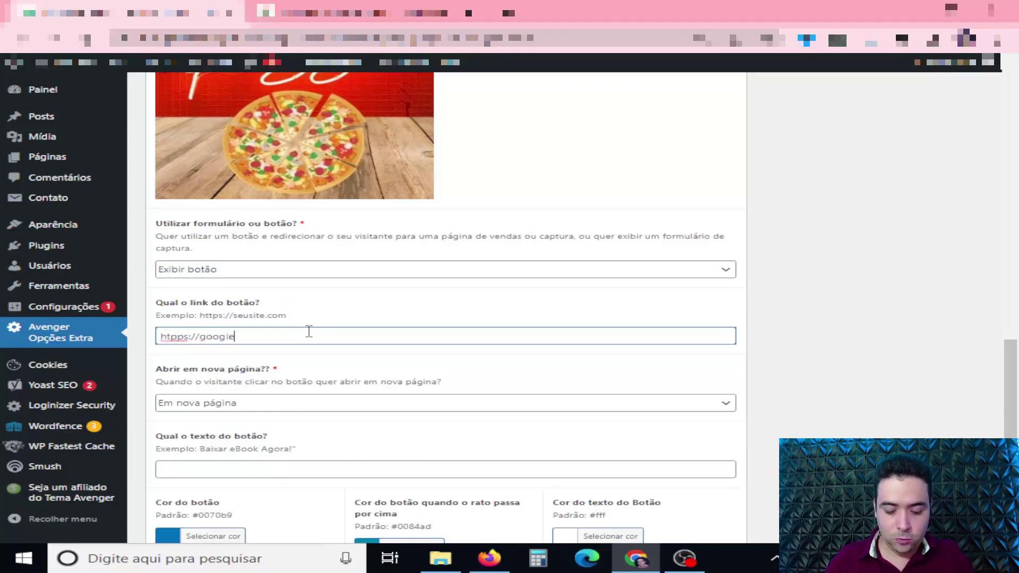
pyautogui.write('.com')
pyautogui.hotkey('ctrl', 'a')
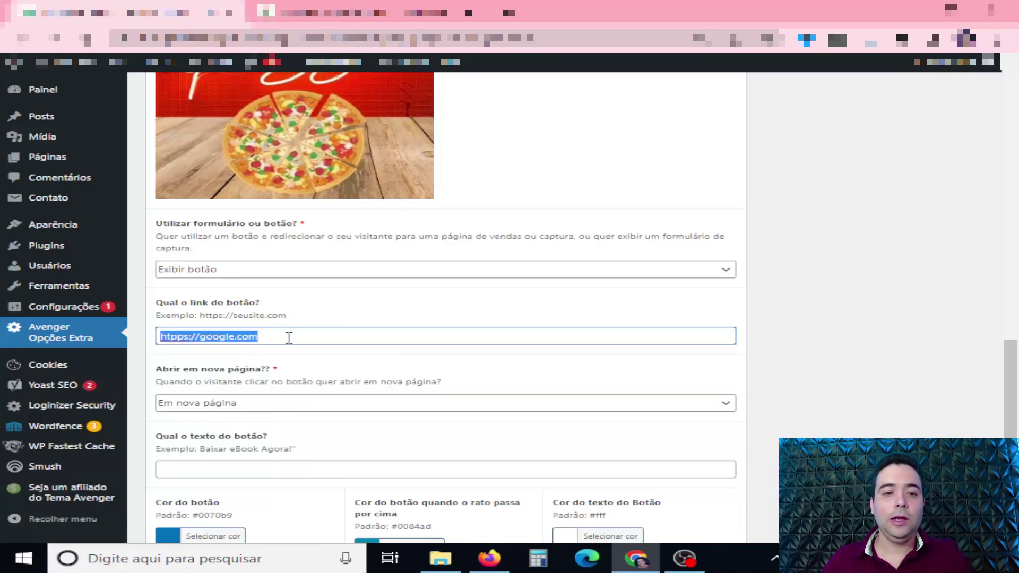
# Set the popup button's text to "QUERO COMPRAR AGORA"
pyautogui.scroll(-2, 369, 332)
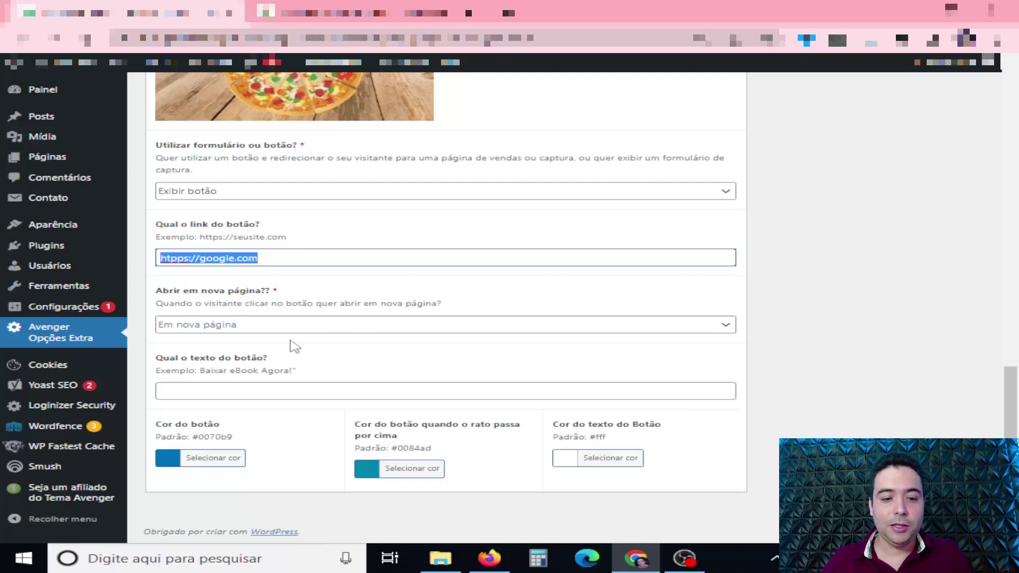
pyautogui.click(250, 390)
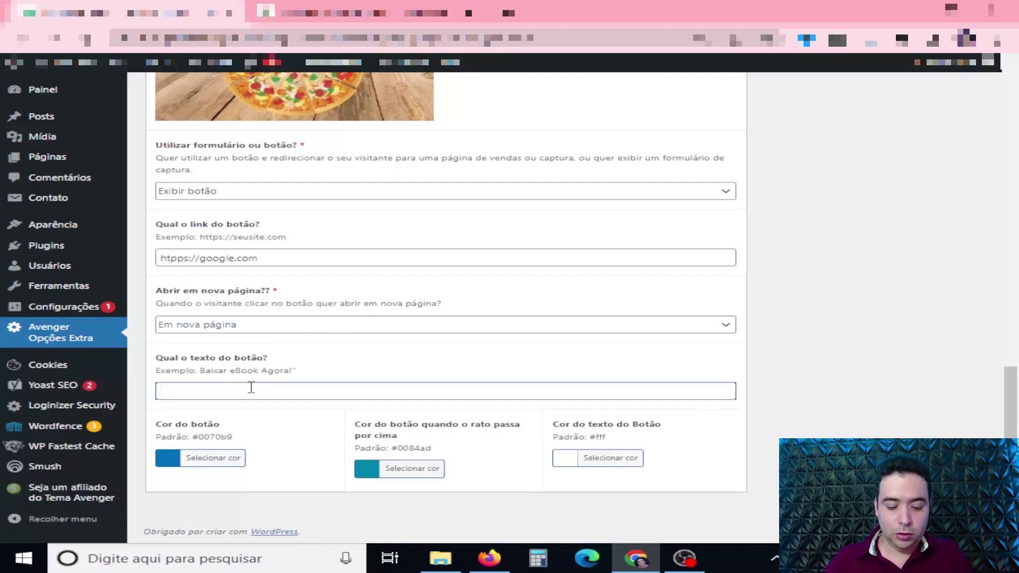
pyautogui.write('QUE')
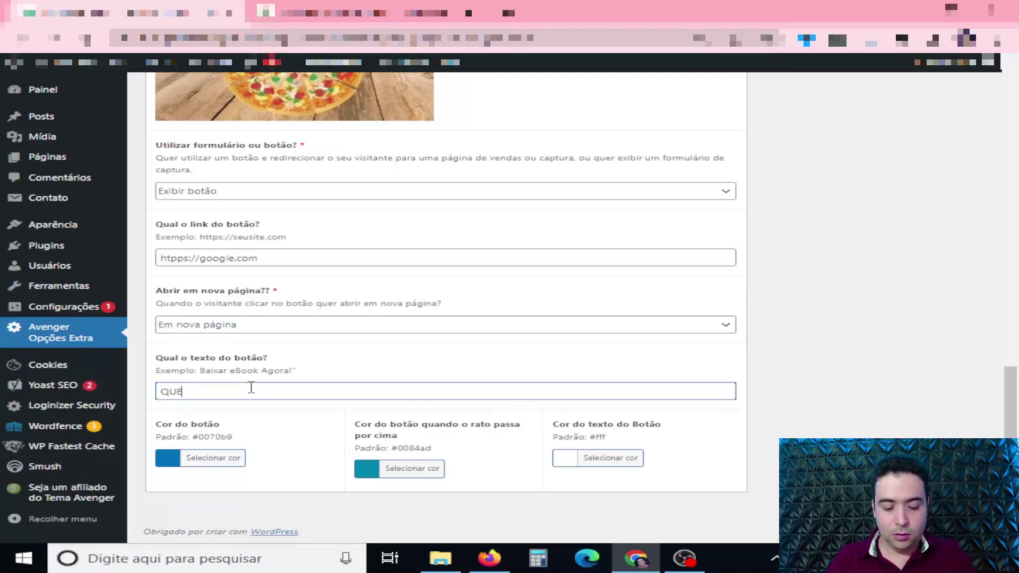
pyautogui.write('RO COMPRAR AGORA')
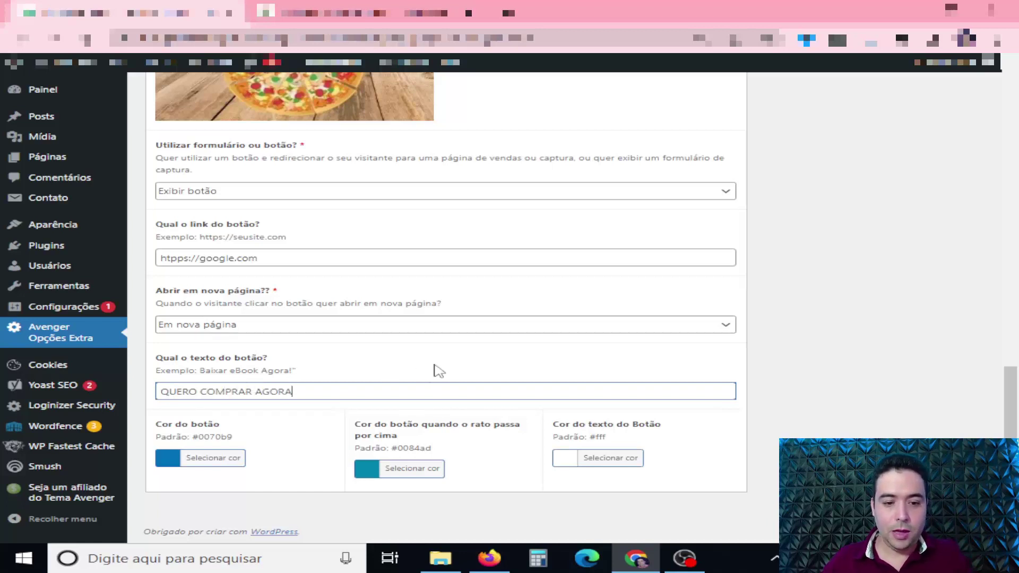
# Set the popup button's colour to pinkish red #ff0044 and its mouse-over colour to blue #1f00ed
pyautogui.click(203, 463)
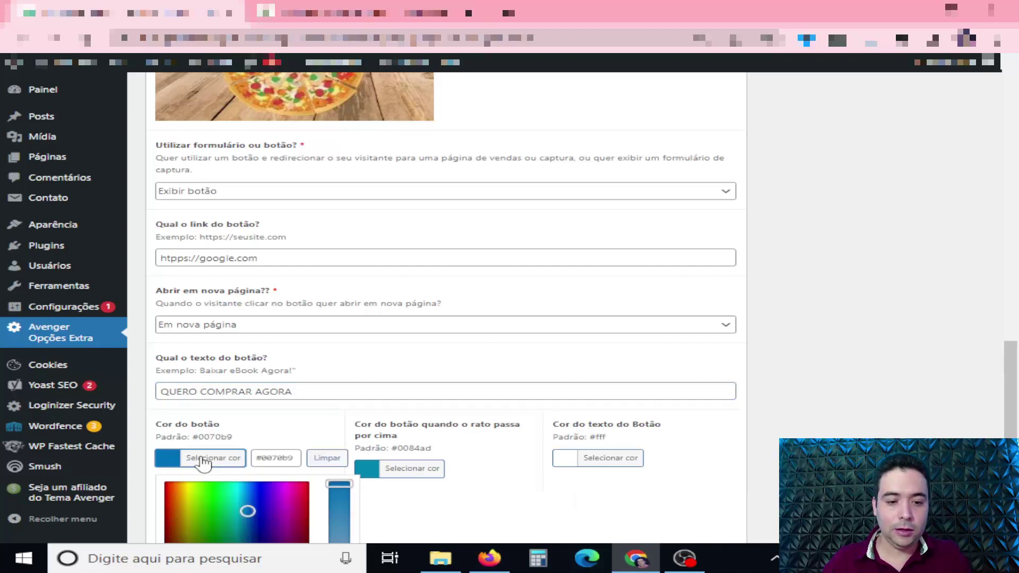
pyautogui.moveTo(224, 481); pyautogui.dragTo(303, 482)
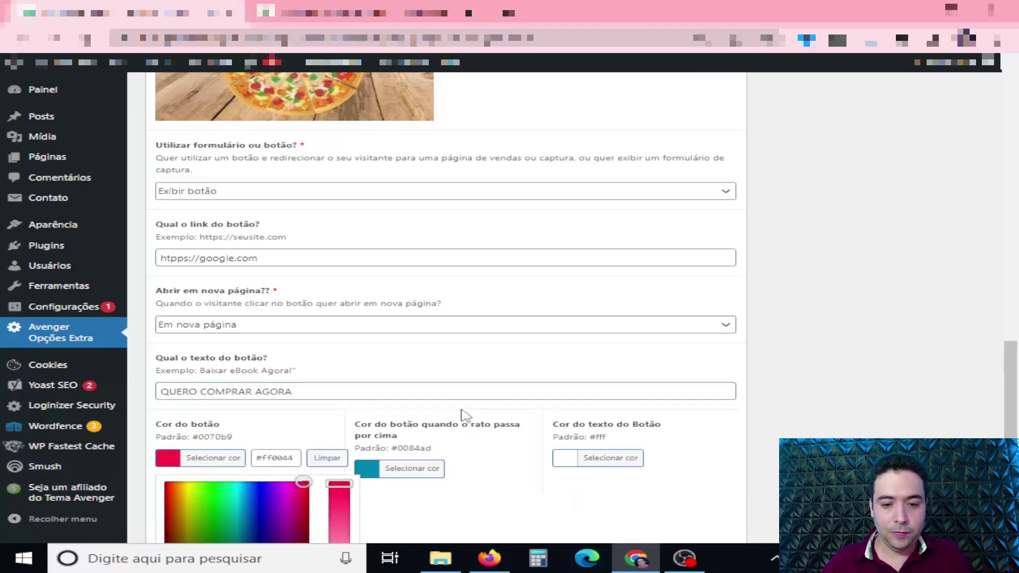
pyautogui.click(465, 415)
pyautogui.click(406, 470)
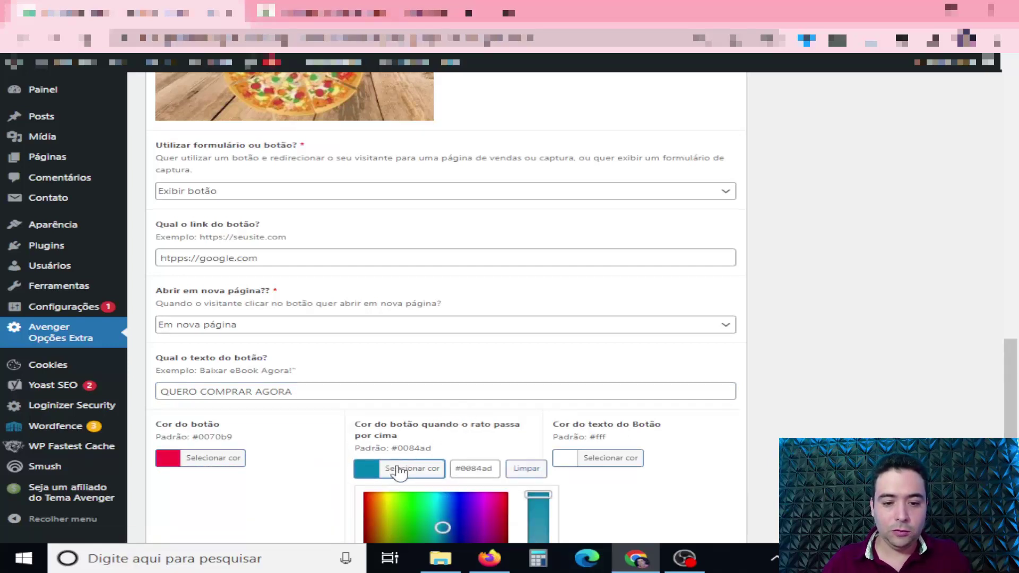
pyautogui.click(462, 502)
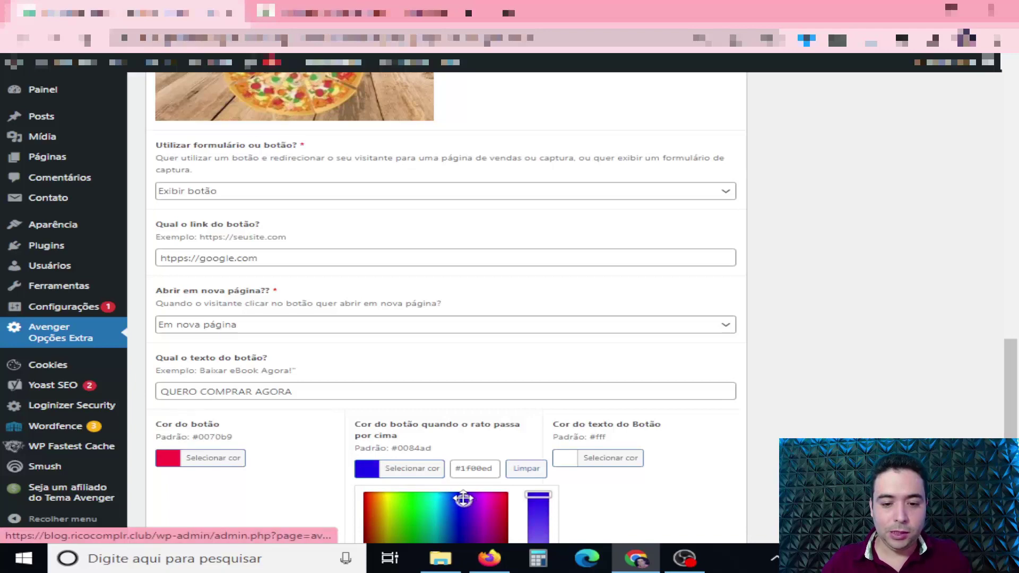
pyautogui.click(601, 478)
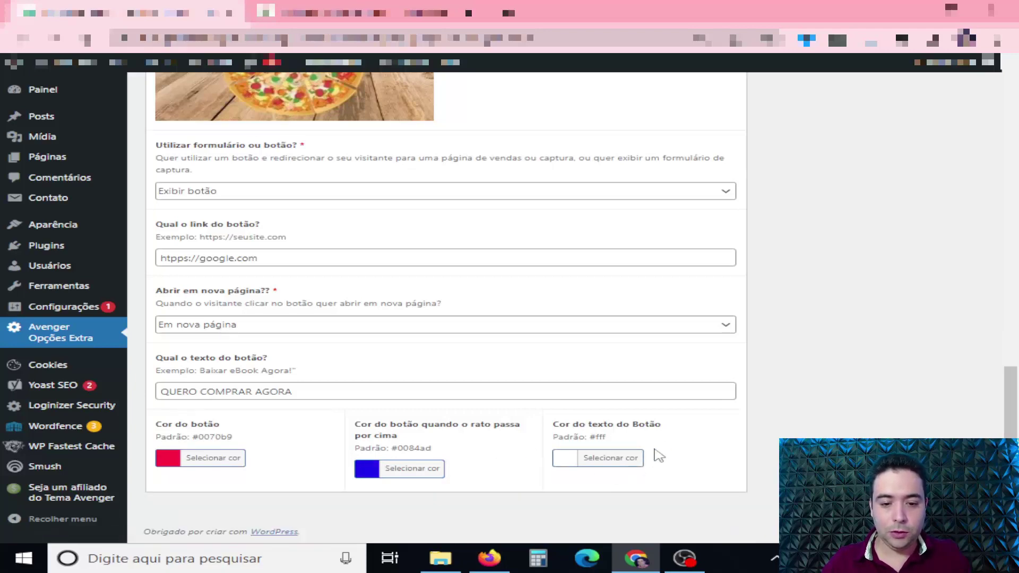
pyautogui.scroll(20, 802, 433)
pyautogui.scroll(2, 831, 431)
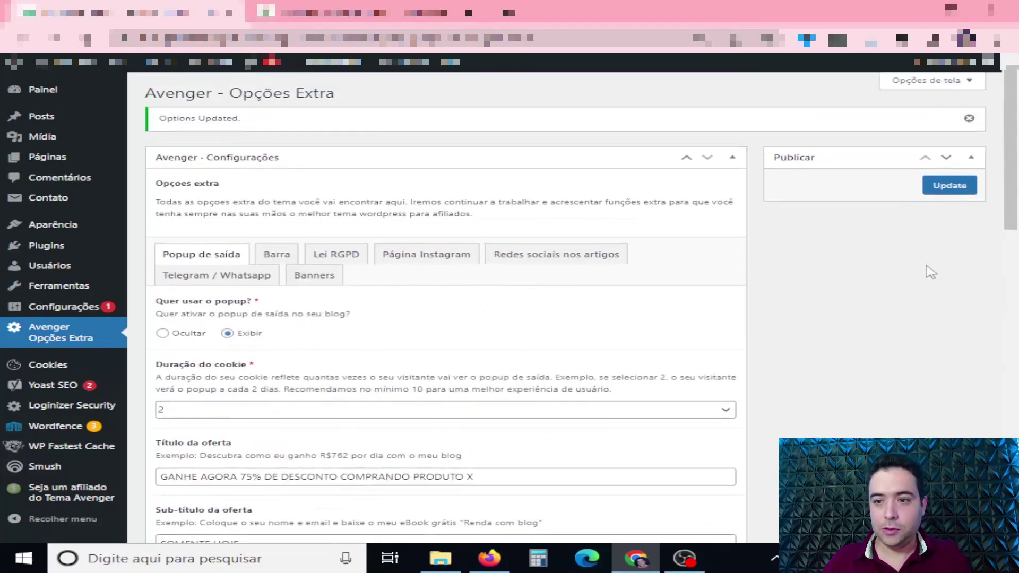
# Save the theme's extra options and check the exit popup's offer, image and button on the blog's home page
pyautogui.click(949, 187)
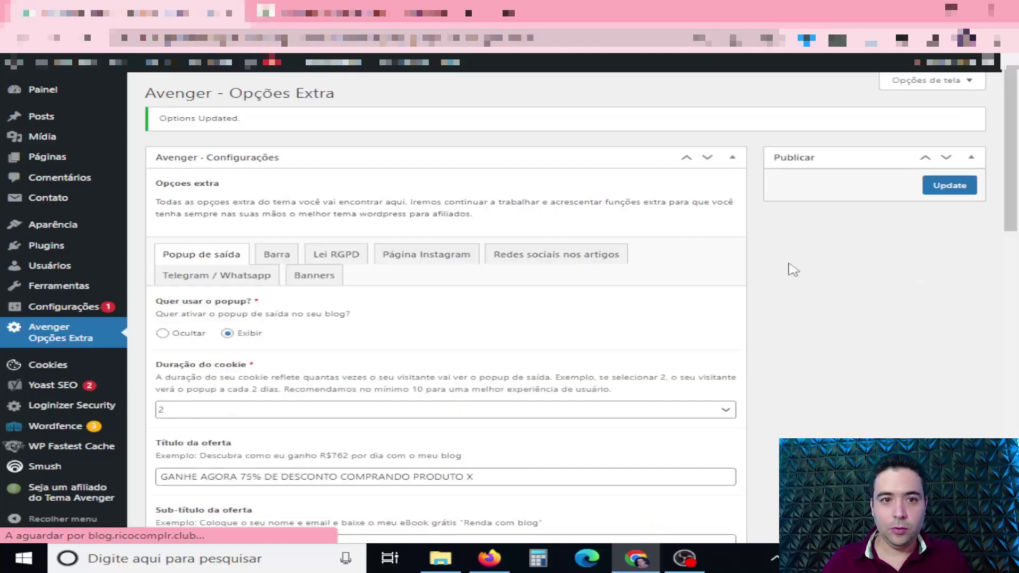
pyautogui.click(366, 11)
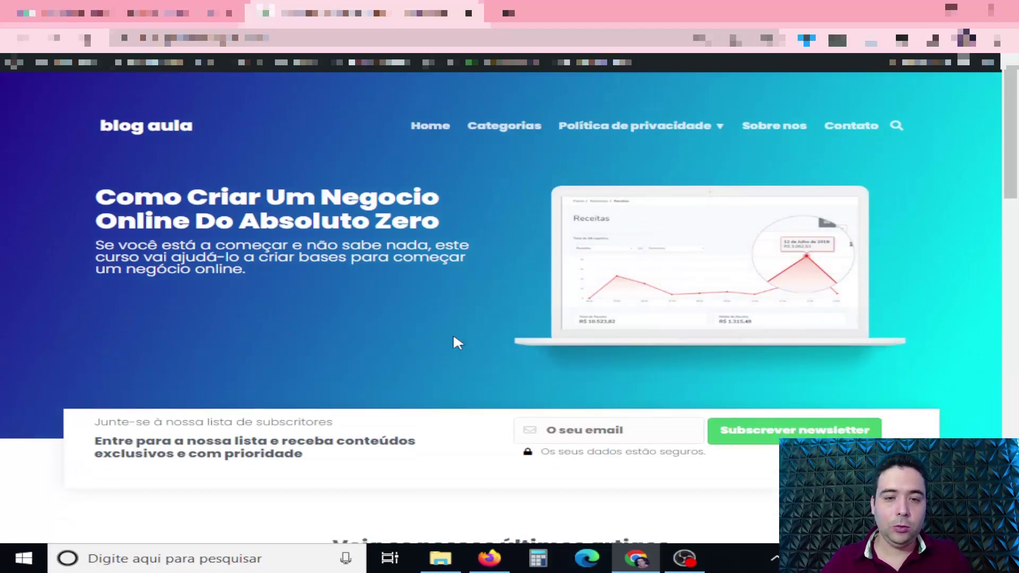
pyautogui.moveTo(466, 11)
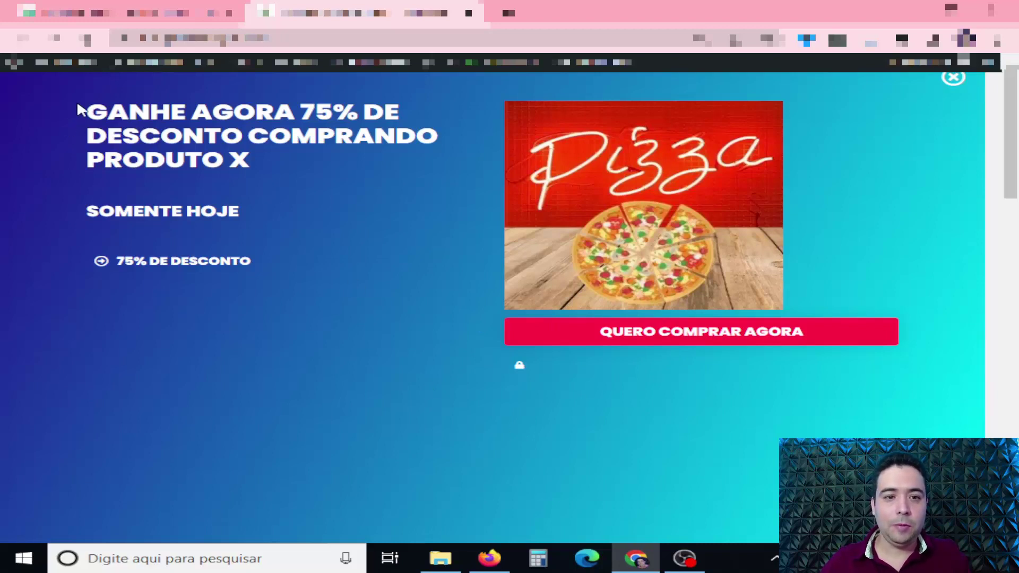
pyautogui.moveTo(80, 107); pyautogui.dragTo(137, 260)
pyautogui.click(135, 277)
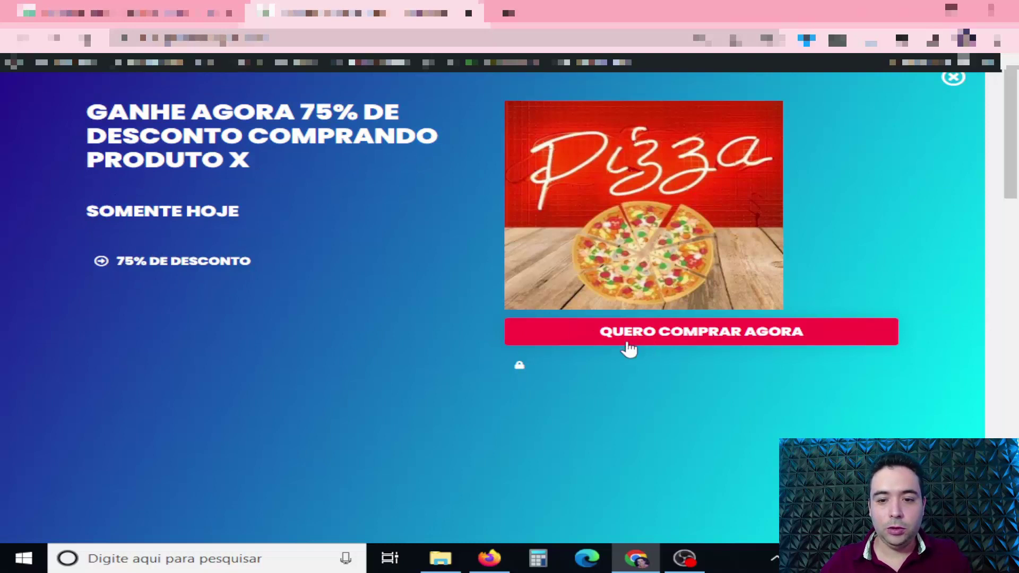
pyautogui.moveTo(632, 233)
pyautogui.mouseDown()
pyautogui.moveTo(717, 221)
pyautogui.moveTo(652, 235)
pyautogui.mouseUp()
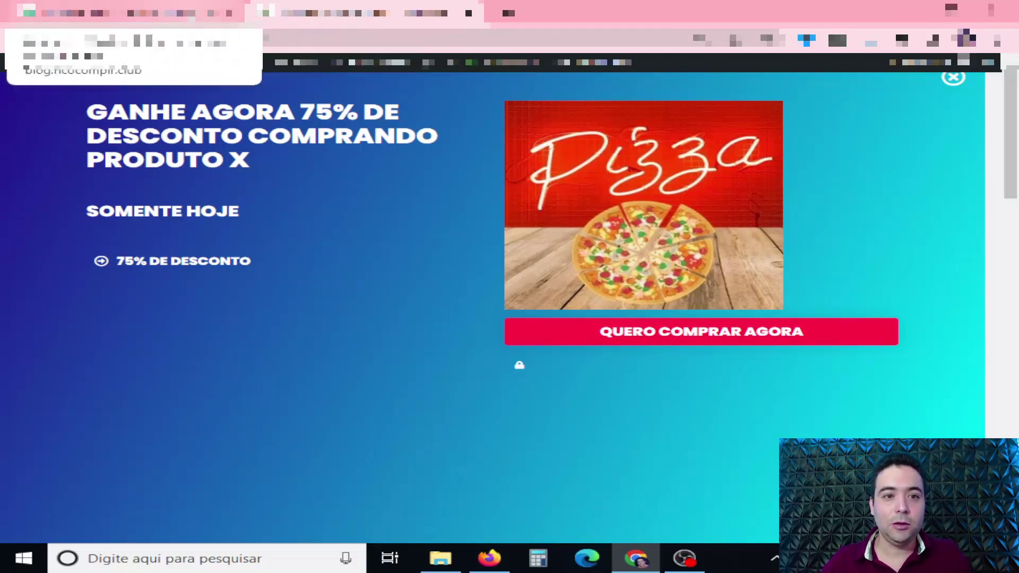
# Return to the extra options, add a custom button under Página Instagram and expand its settings
pyautogui.click(133, 12)
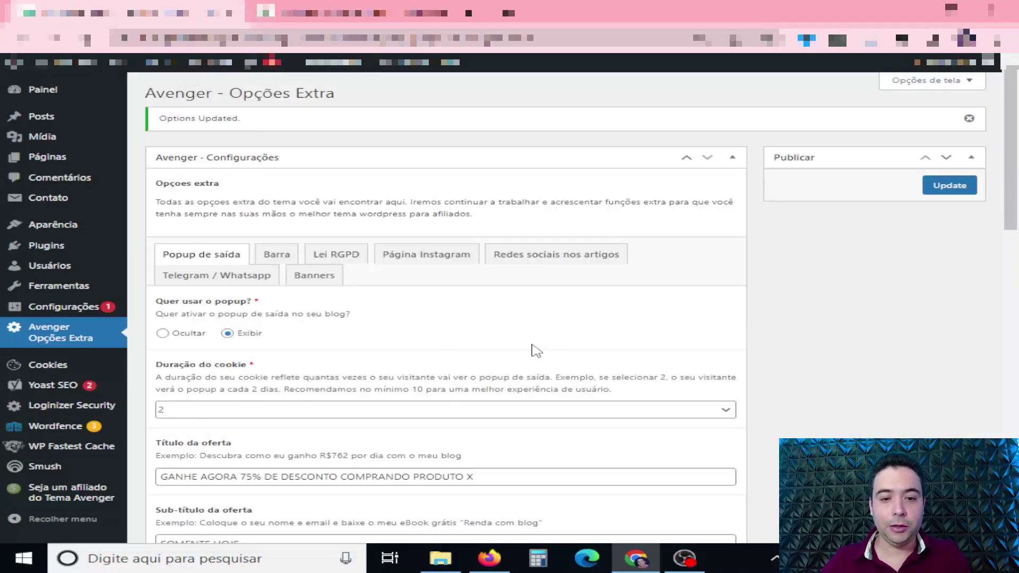
pyautogui.click(438, 257)
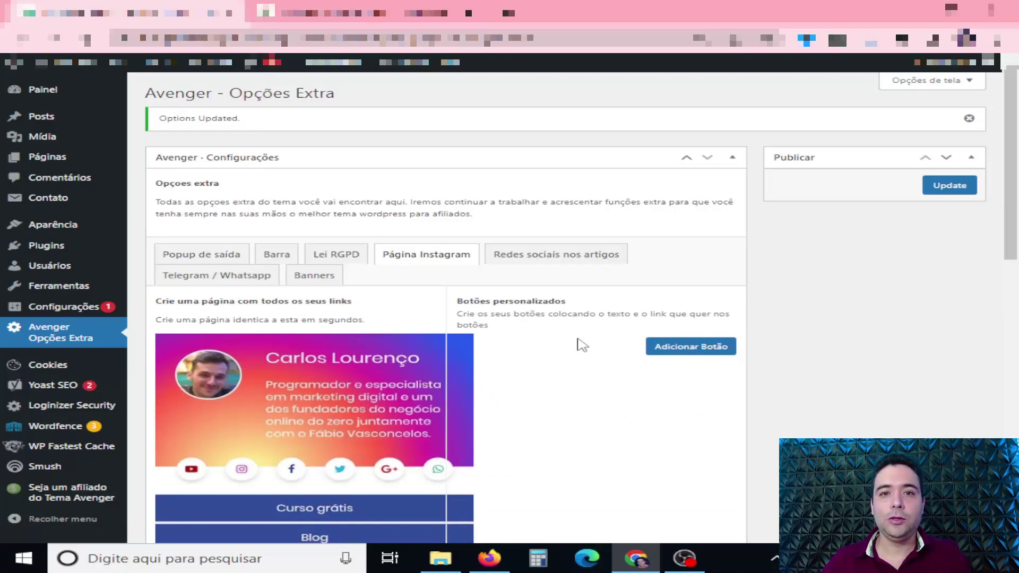
pyautogui.scroll(-3, 582, 345)
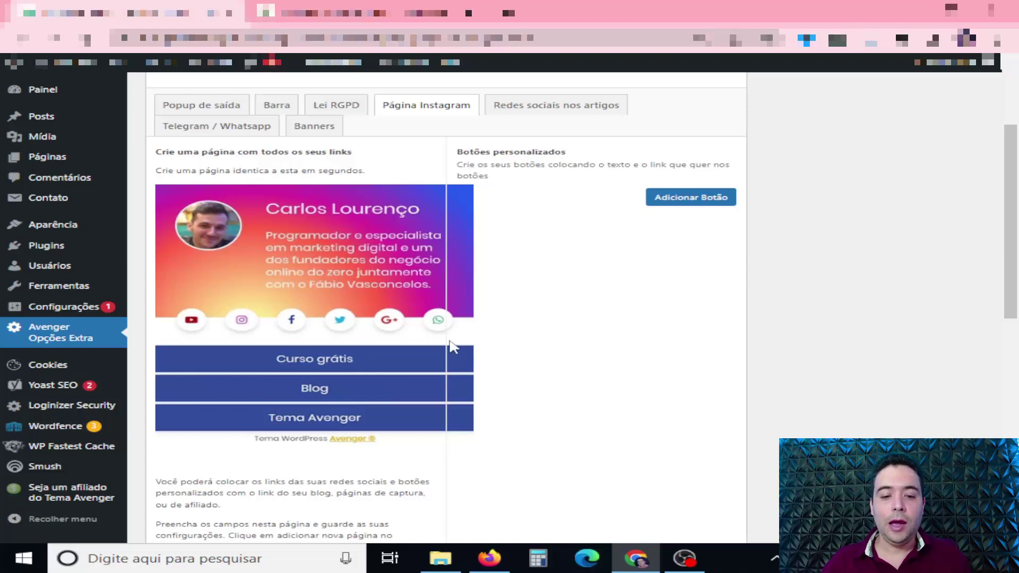
pyautogui.scroll(-1, 547, 349)
pyautogui.scroll(-2, 584, 343)
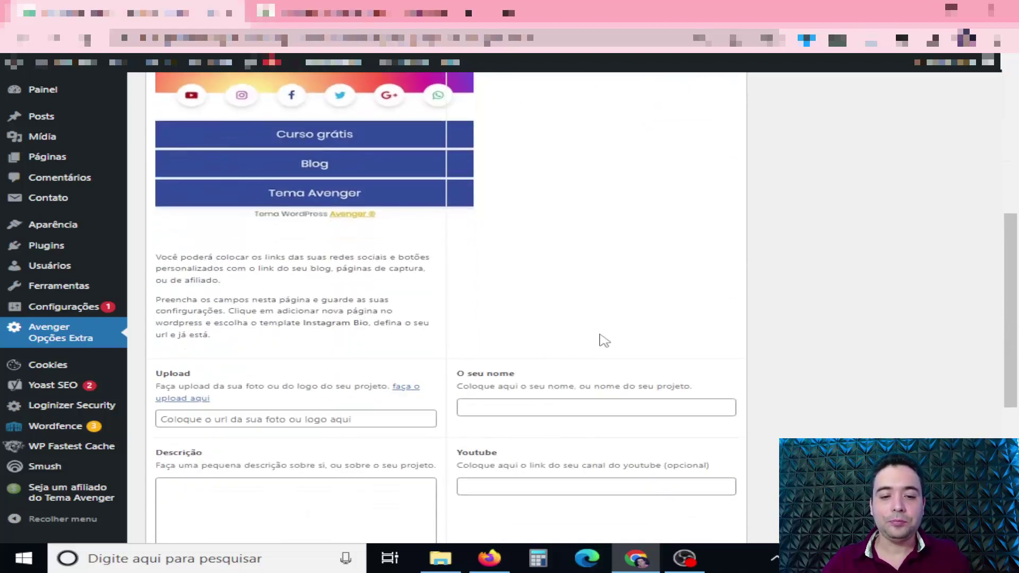
pyautogui.scroll(-1, 600, 334)
pyautogui.scroll(4, 601, 334)
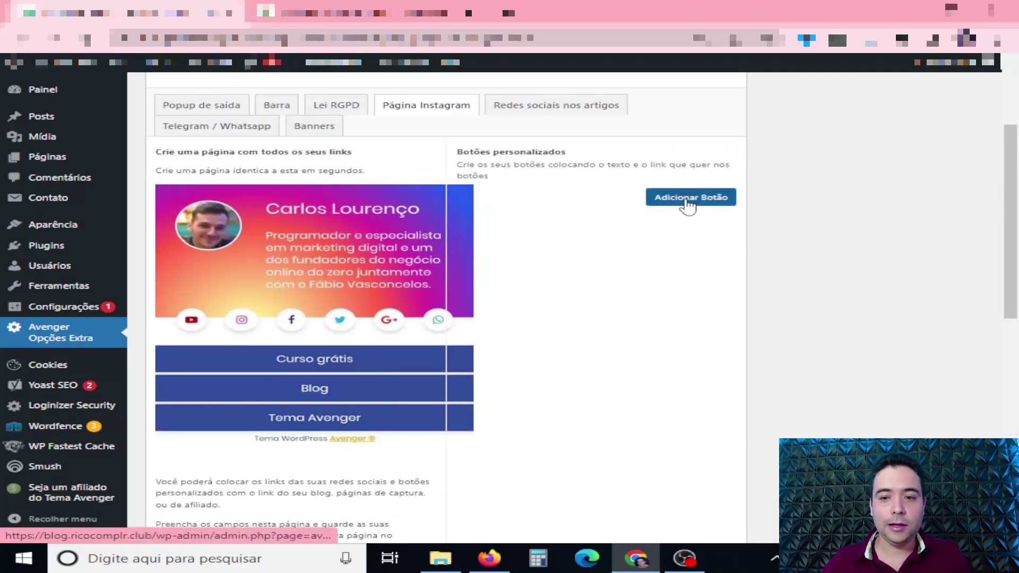
pyautogui.click(688, 200)
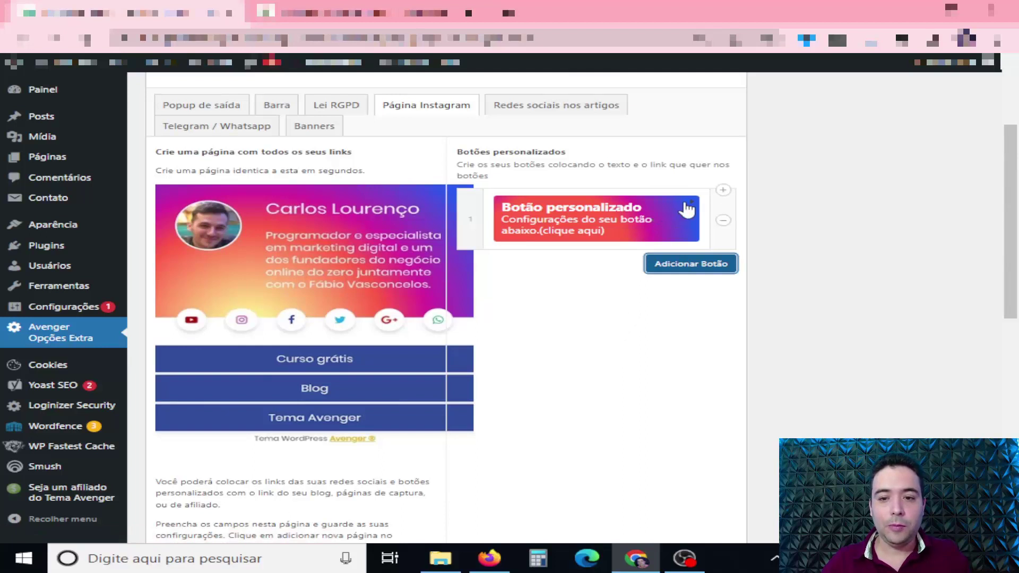
pyautogui.click(692, 207)
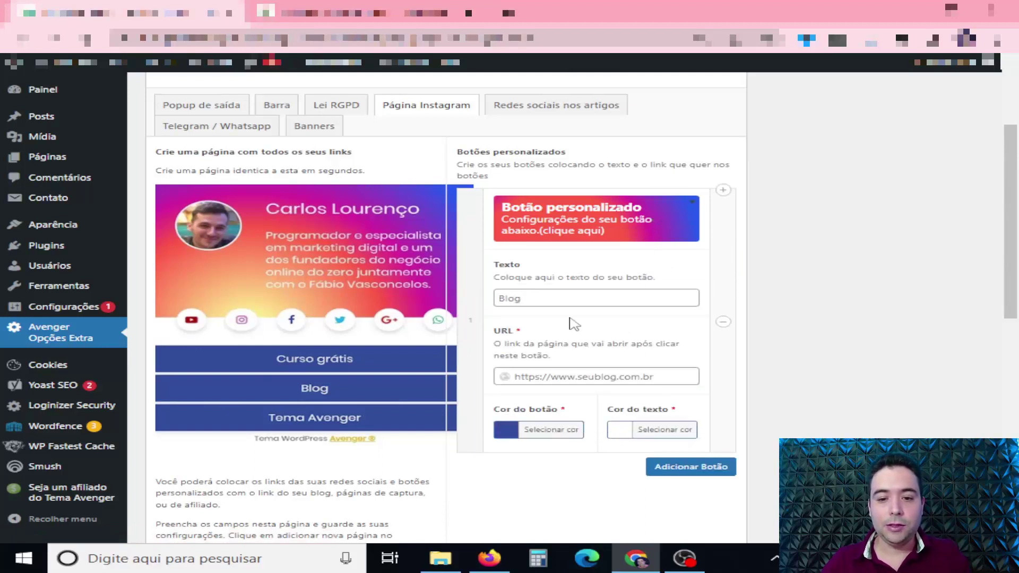
pyautogui.click(507, 302)
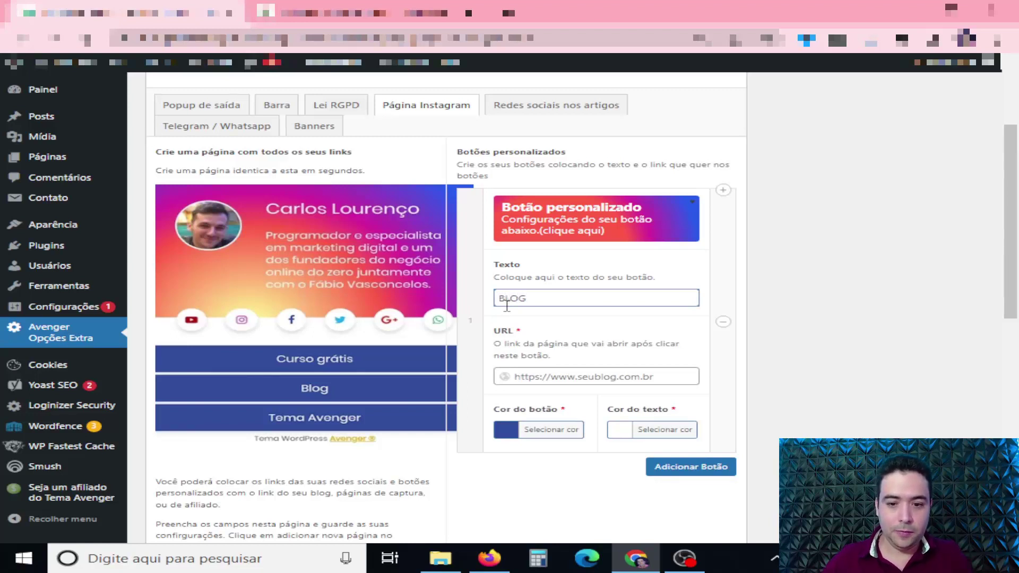
pyautogui.click(538, 376)
pyautogui.write('HTTPS://')
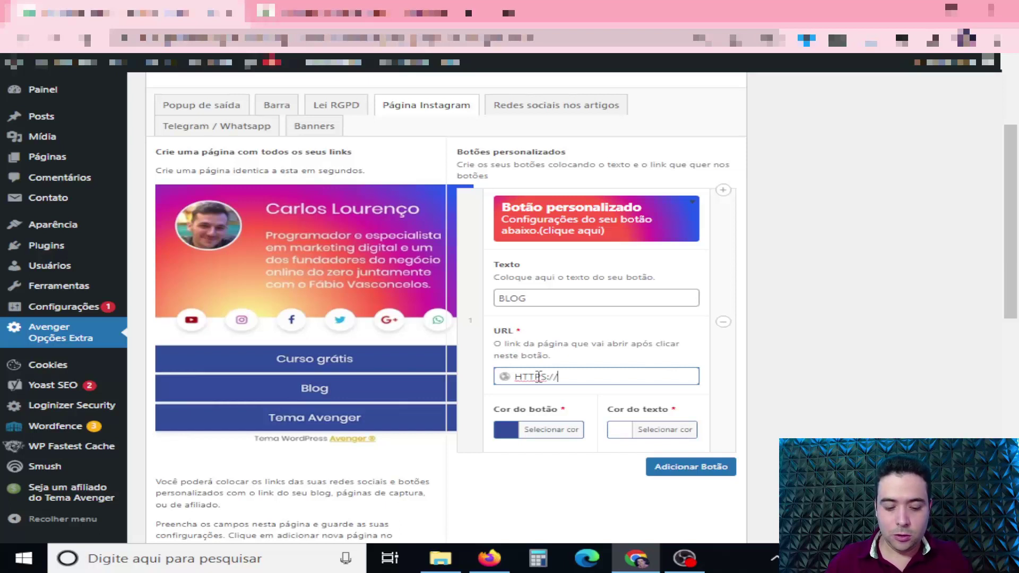
pyautogui.write('GOOGLE.C')
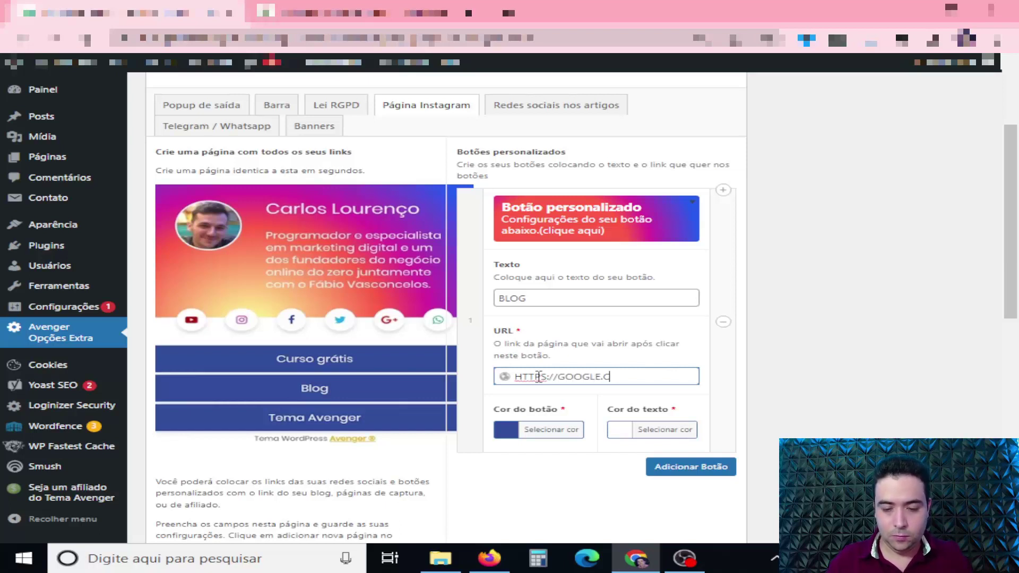
pyautogui.write('OM')
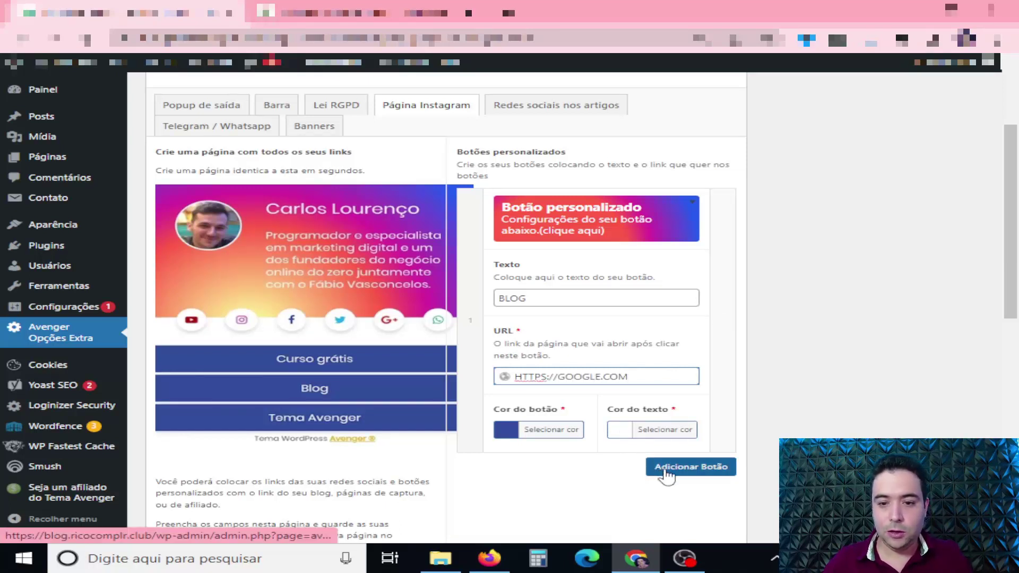
pyautogui.click(666, 475)
pyautogui.scroll(-1, 655, 414)
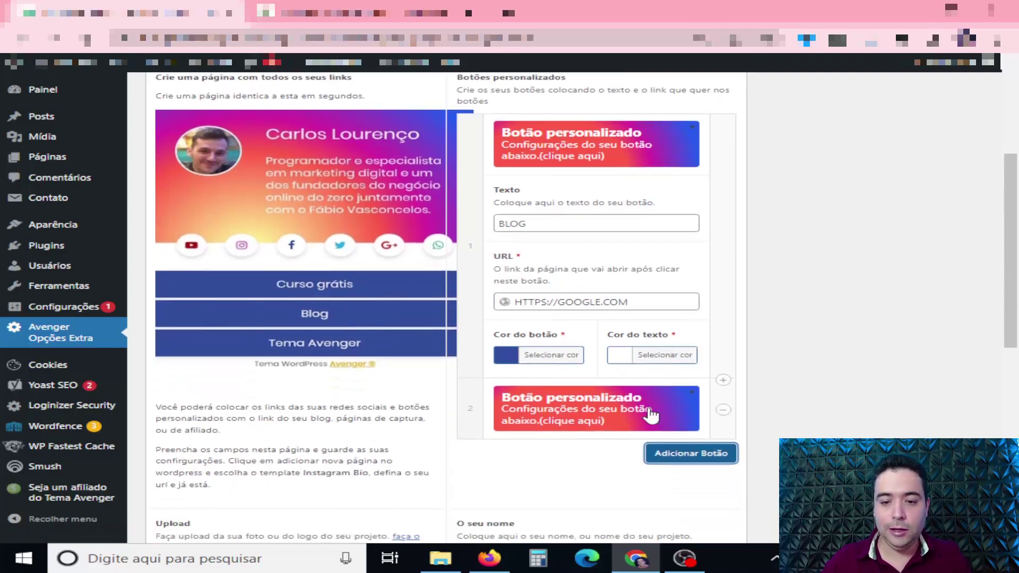
pyautogui.click(687, 398)
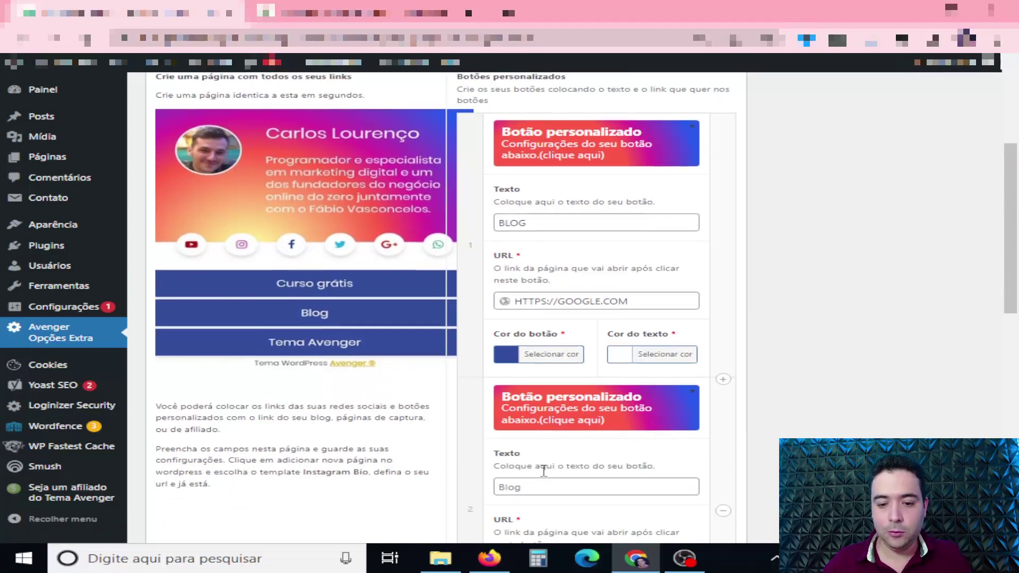
pyautogui.scroll(-3, 543, 470)
pyautogui.click(563, 262)
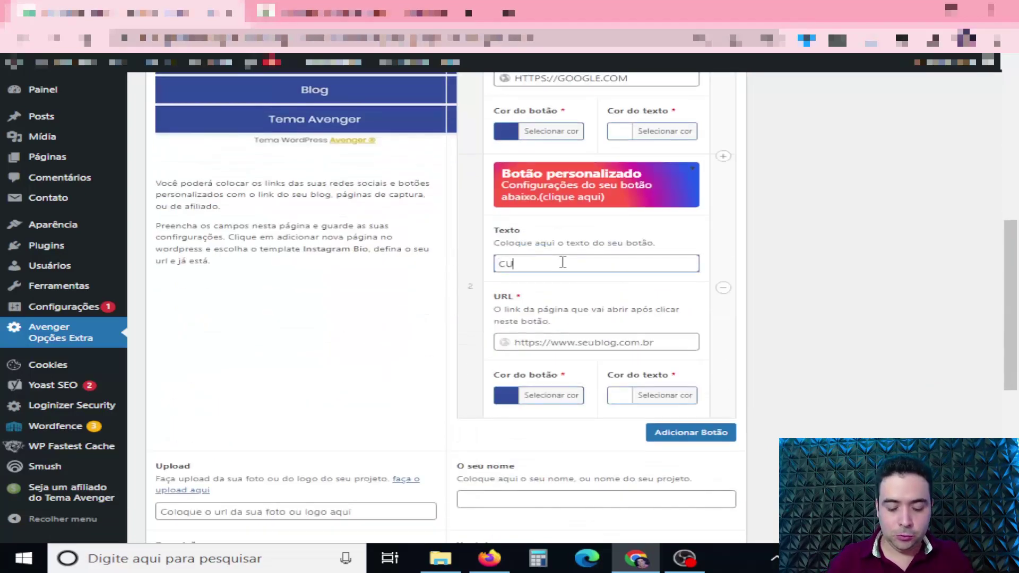
pyautogui.write('CURSO X')
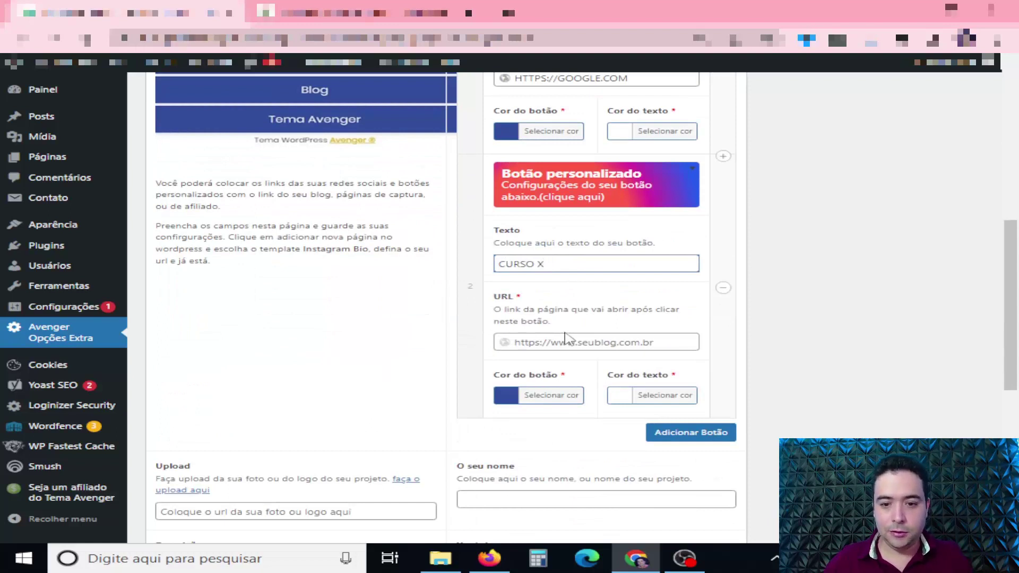
pyautogui.click(566, 337)
pyautogui.write('HTT')
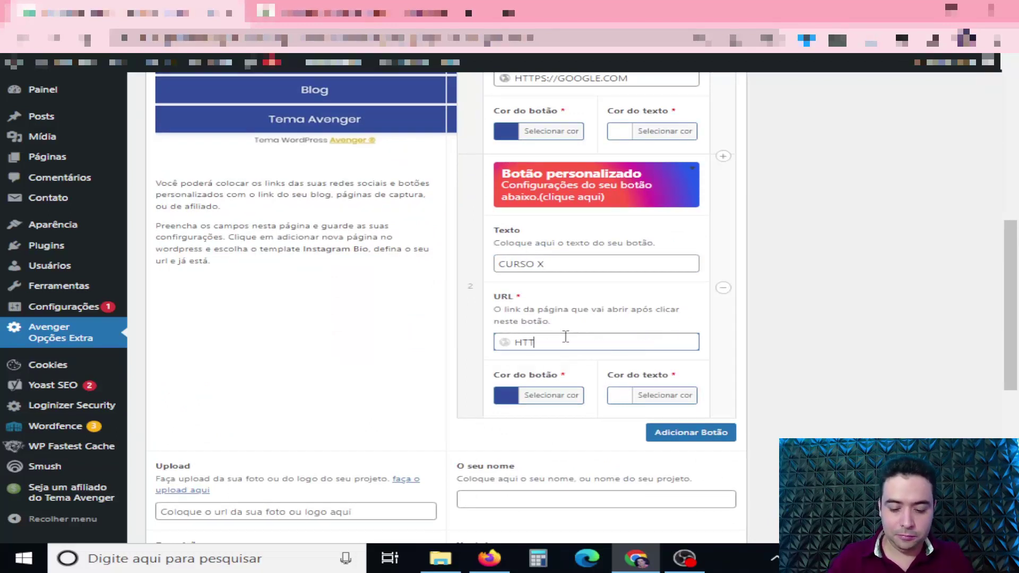
pyautogui.write('PS://GOOGLE.COM')
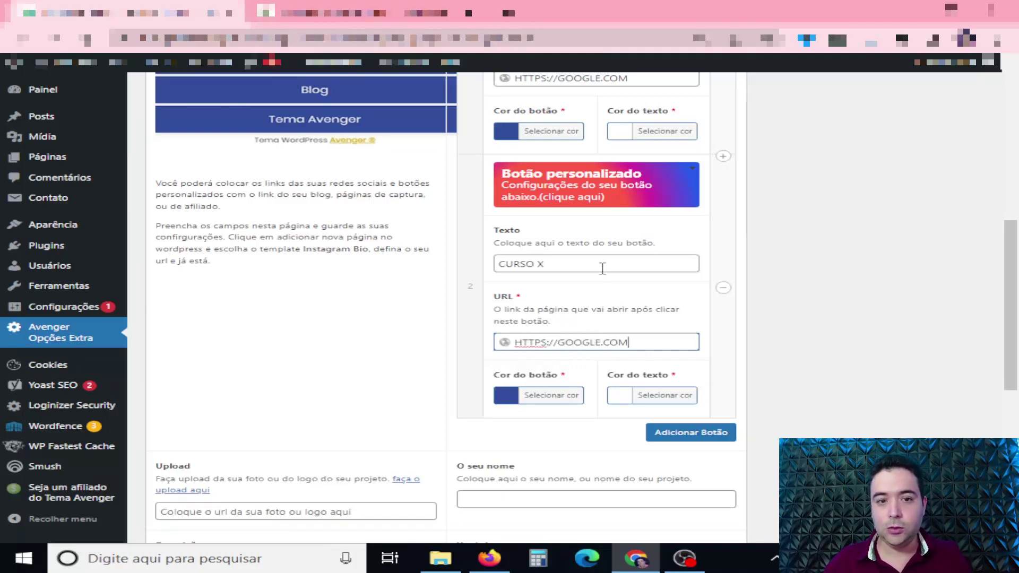
# Open the media upload page and enter the uploaded face.jpg image's URL as the Instagram page's photo
pyautogui.scroll(-3, 609, 398)
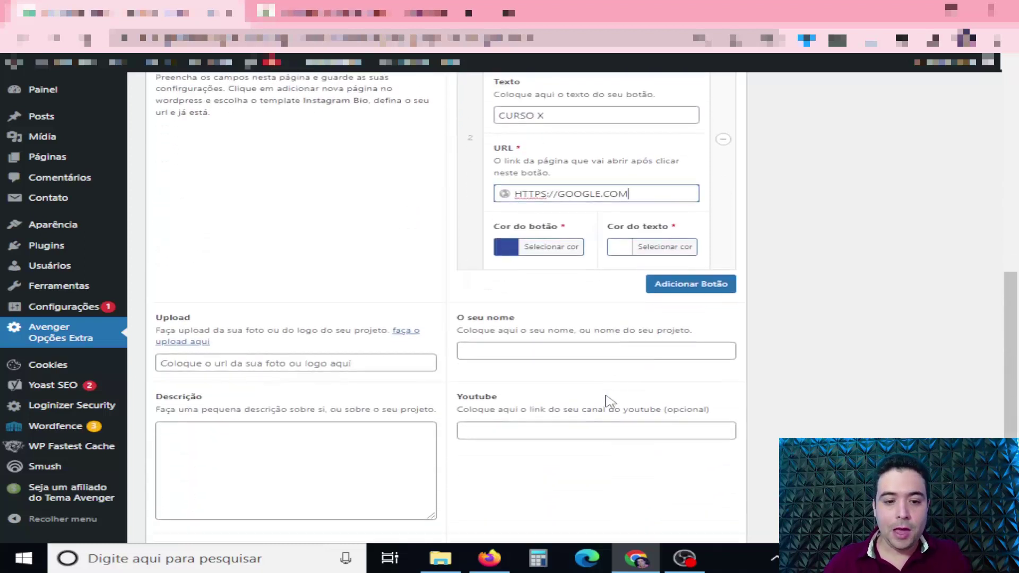
pyautogui.click(300, 364)
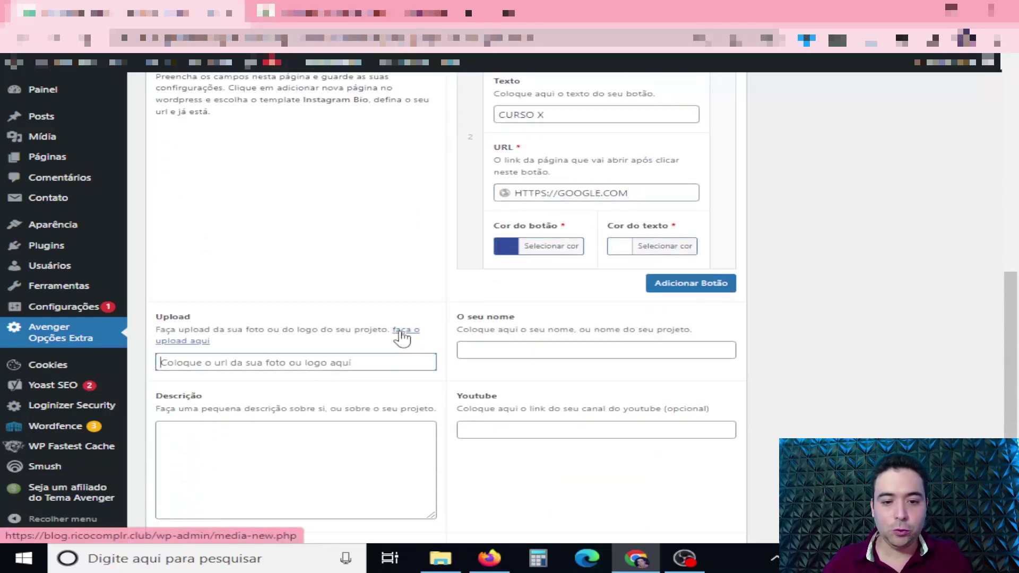
pyautogui.click(400, 332)
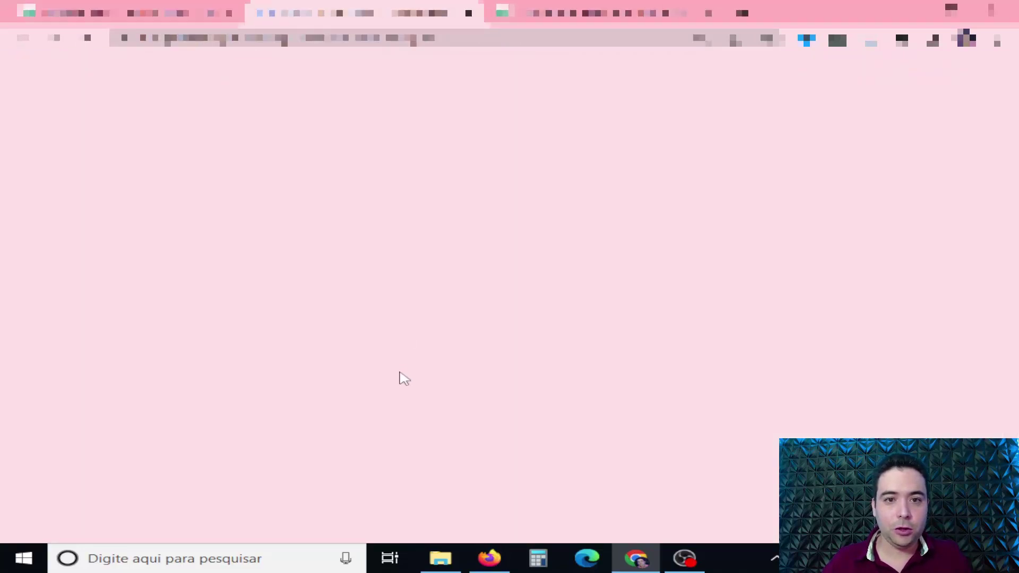
pyautogui.hotkey('ctrl', 'v')
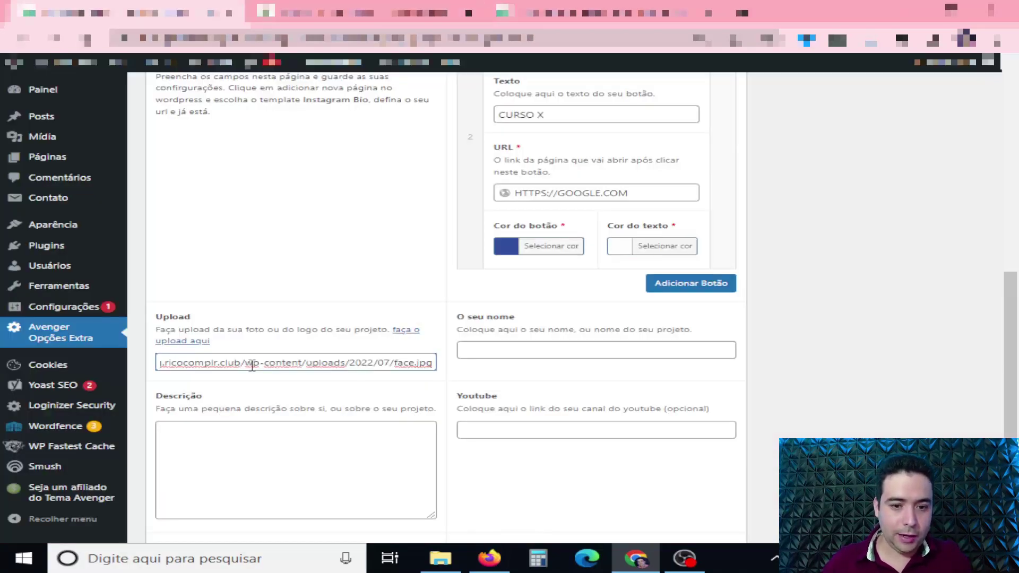
pyautogui.click(328, 390)
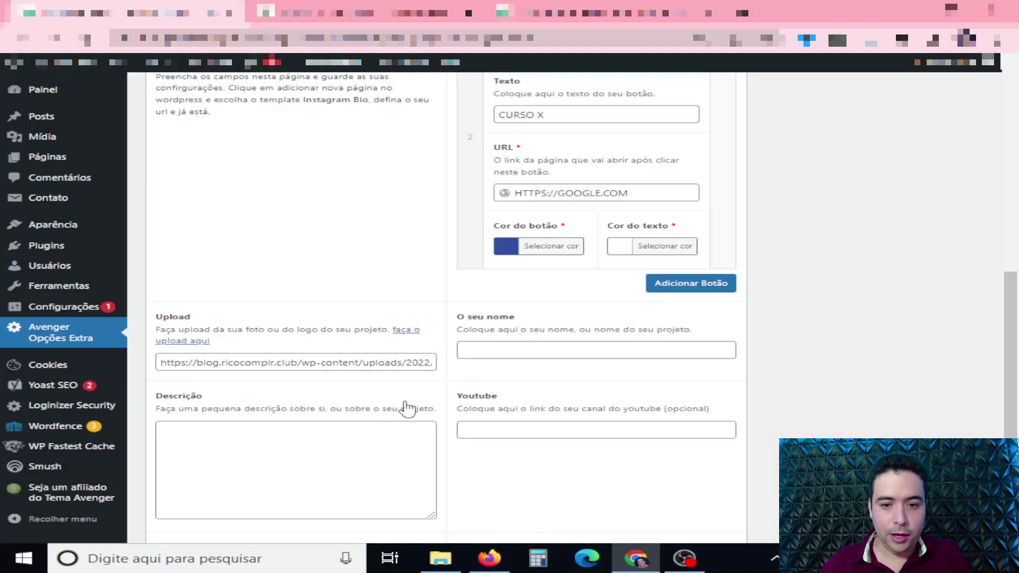
# Enter the owner's name and the description "Conheça minhas redes sociais" for the Instagram page
pyautogui.click(491, 349)
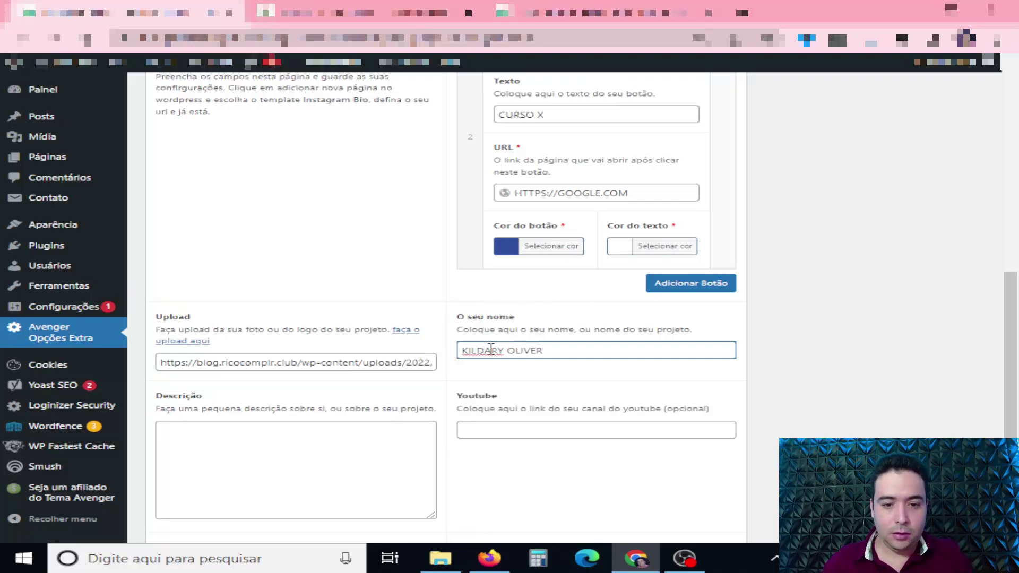
pyautogui.scroll(-2, 491, 350)
pyautogui.click(359, 386)
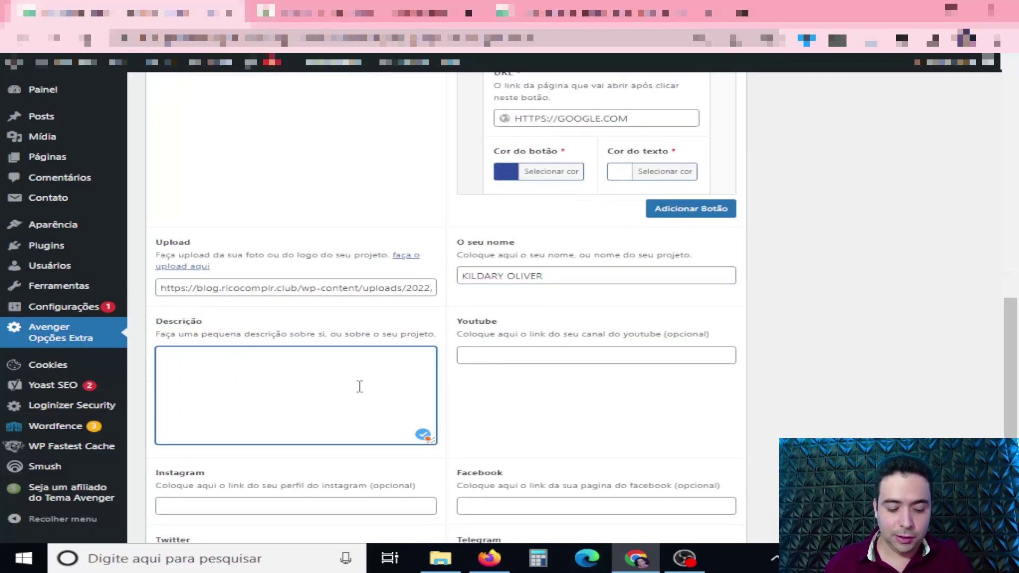
pyautogui.write('Conhe')
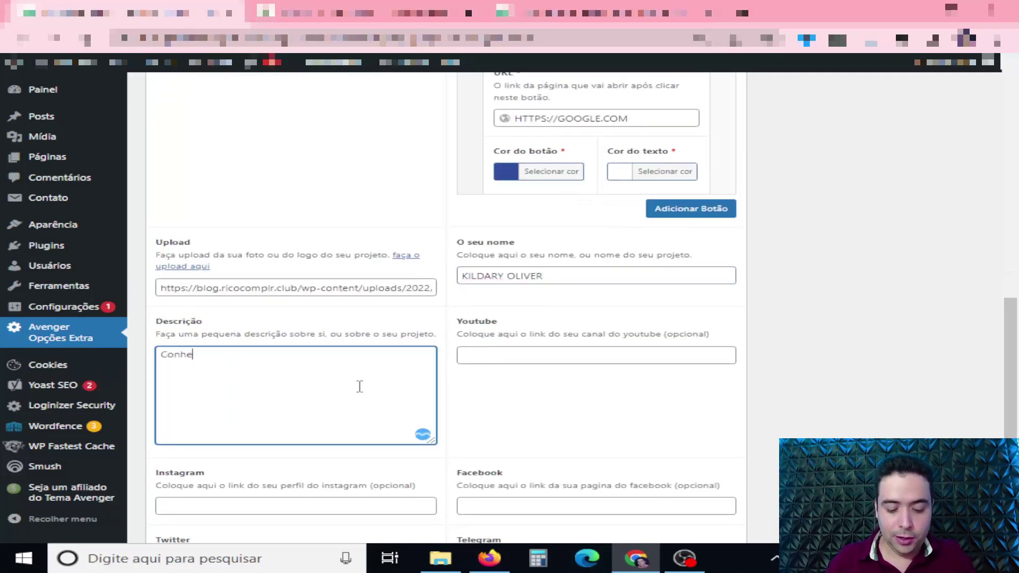
pyautogui.write('ça minhas ')
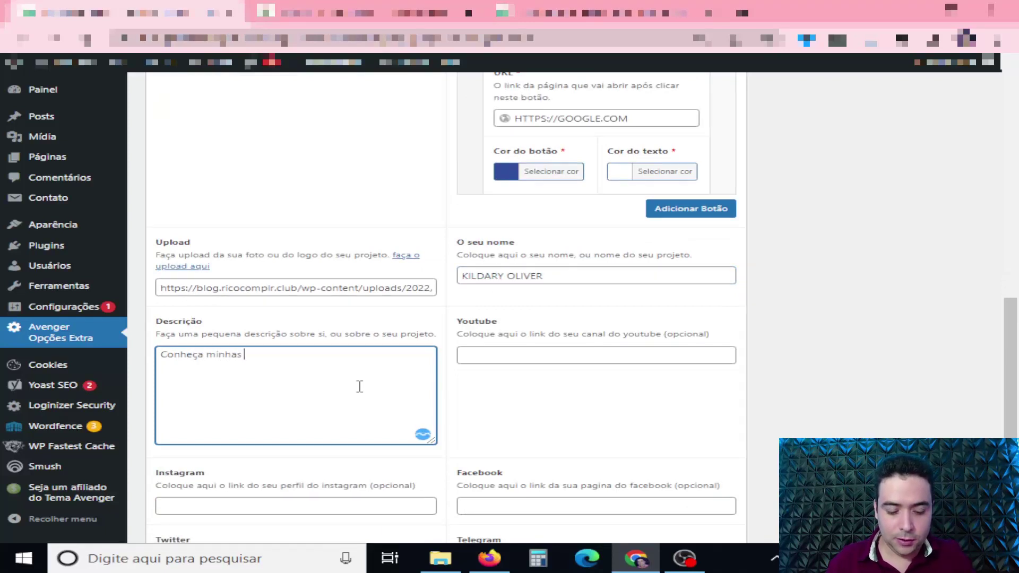
pyautogui.write('redes sociais')
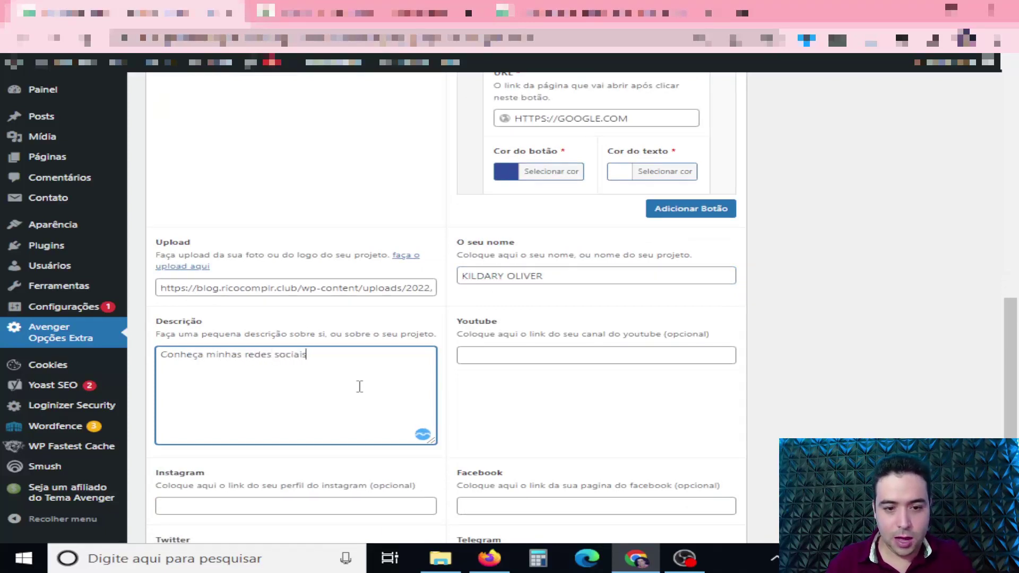
pyautogui.click(503, 356)
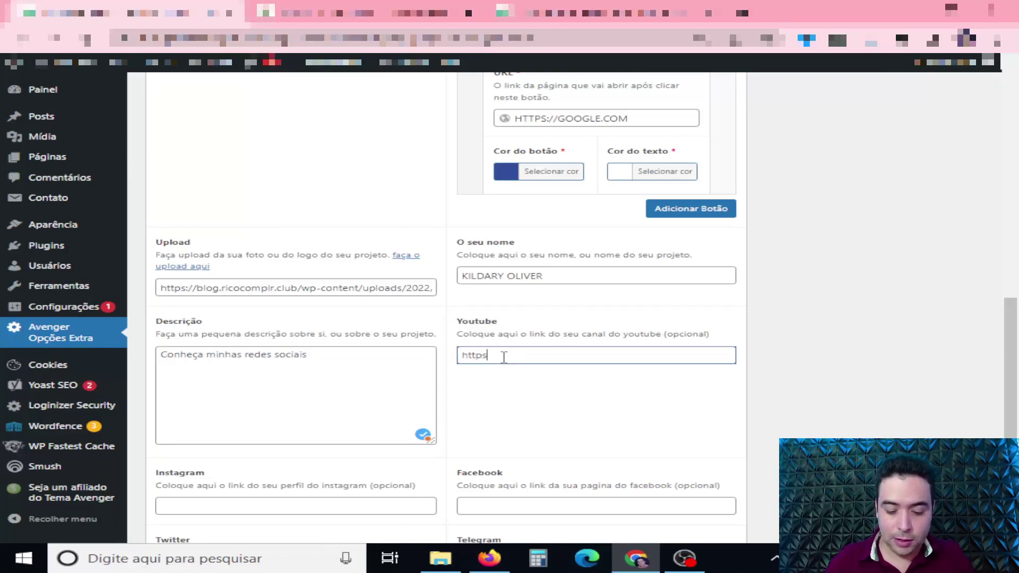
pyautogui.write('https://youtube.com')
pyautogui.scroll(-3, 503, 357)
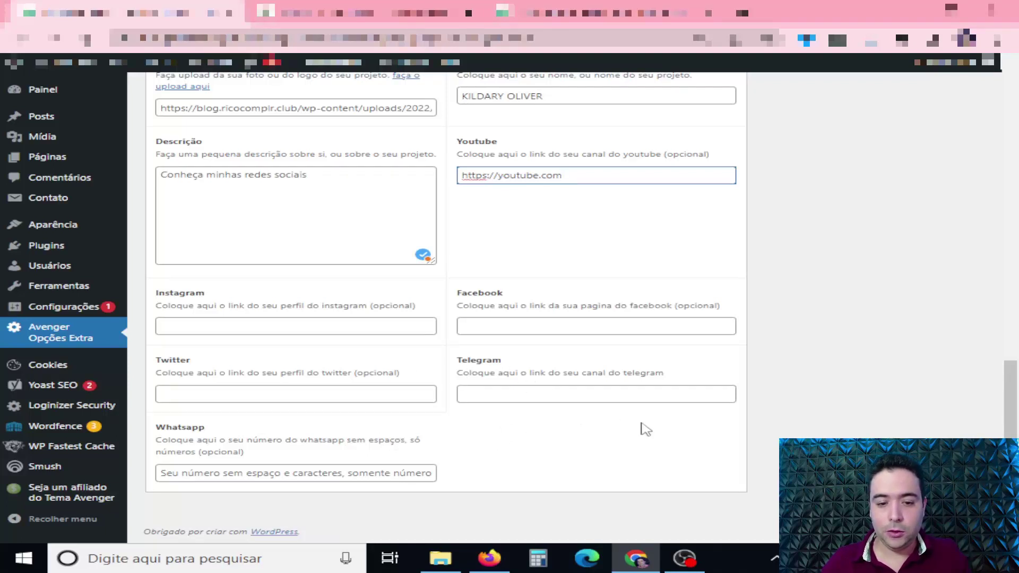
pyautogui.scroll(15, 811, 416)
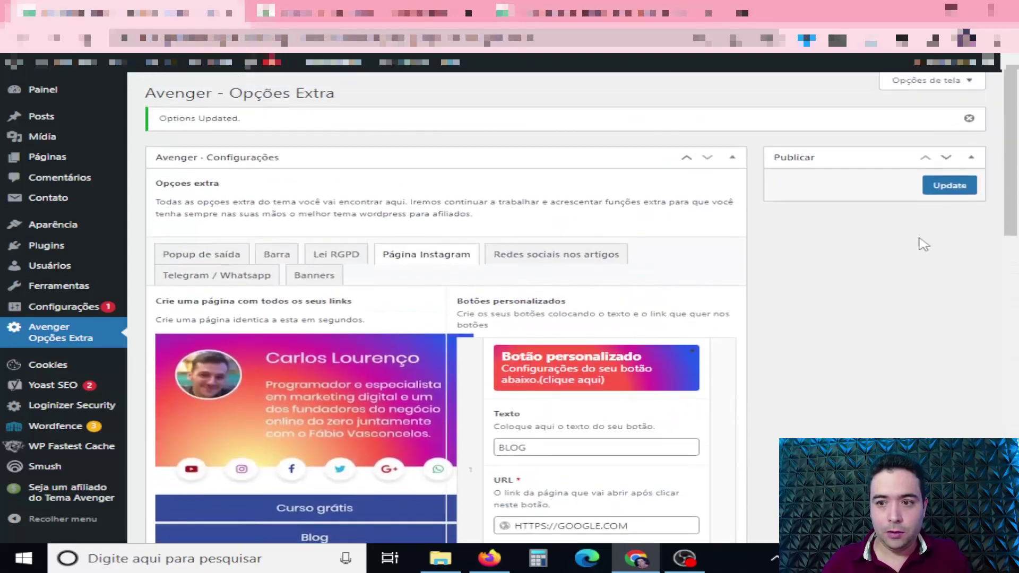
# Save the Instagram page options and create a new page titled "Instagram"
pyautogui.click(941, 186)
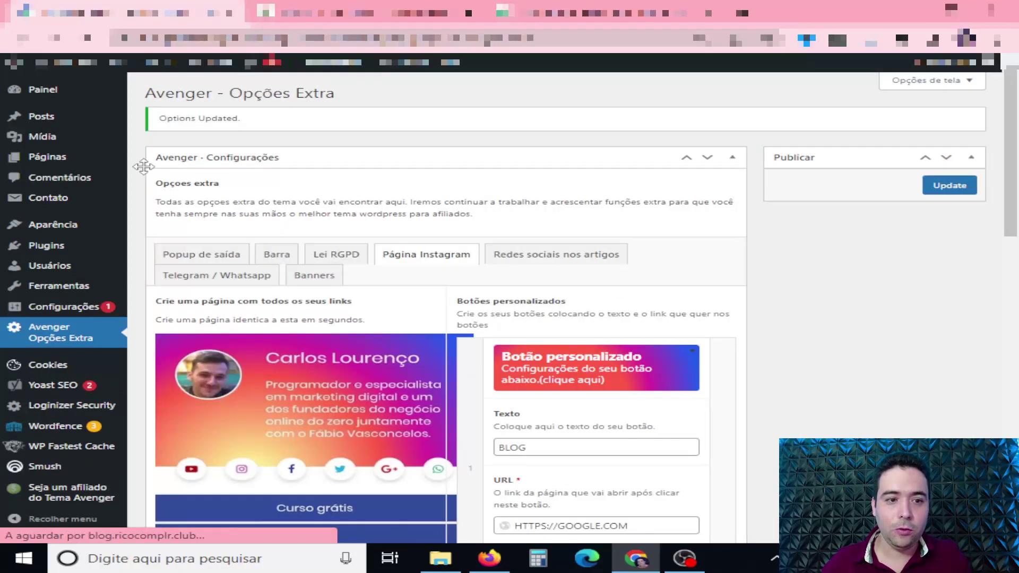
pyautogui.click(53, 162)
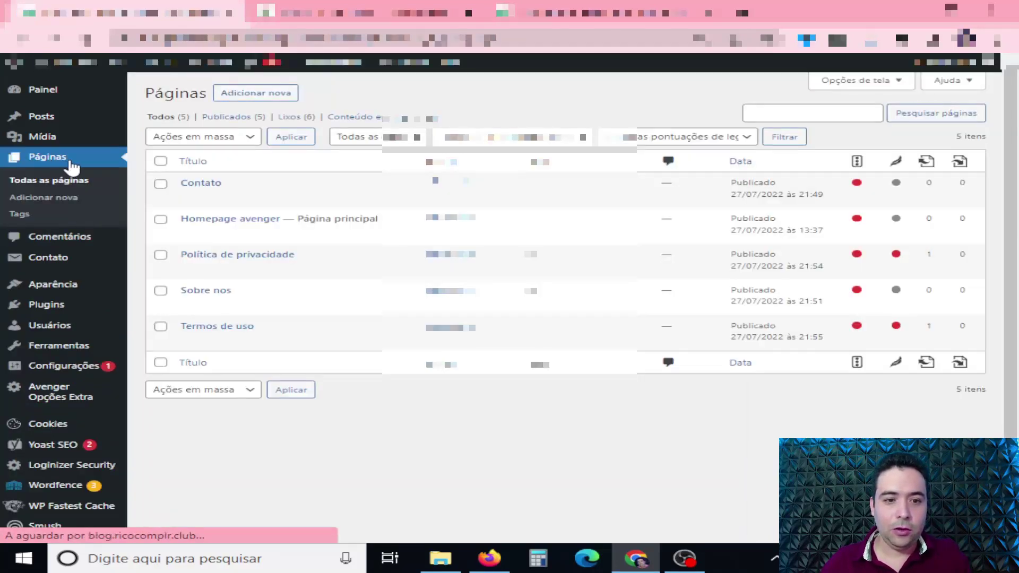
pyautogui.click(233, 106)
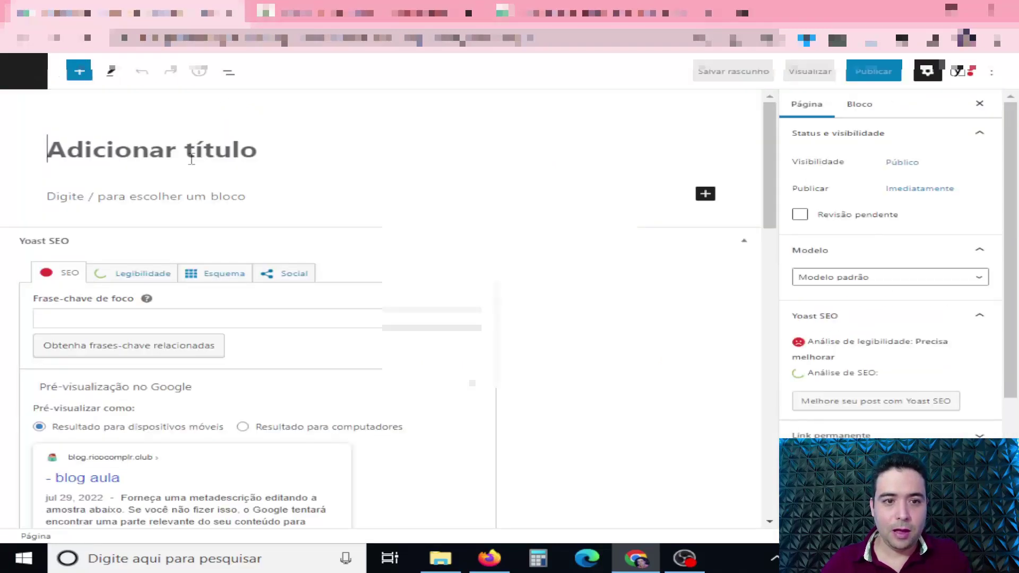
pyautogui.write('In')
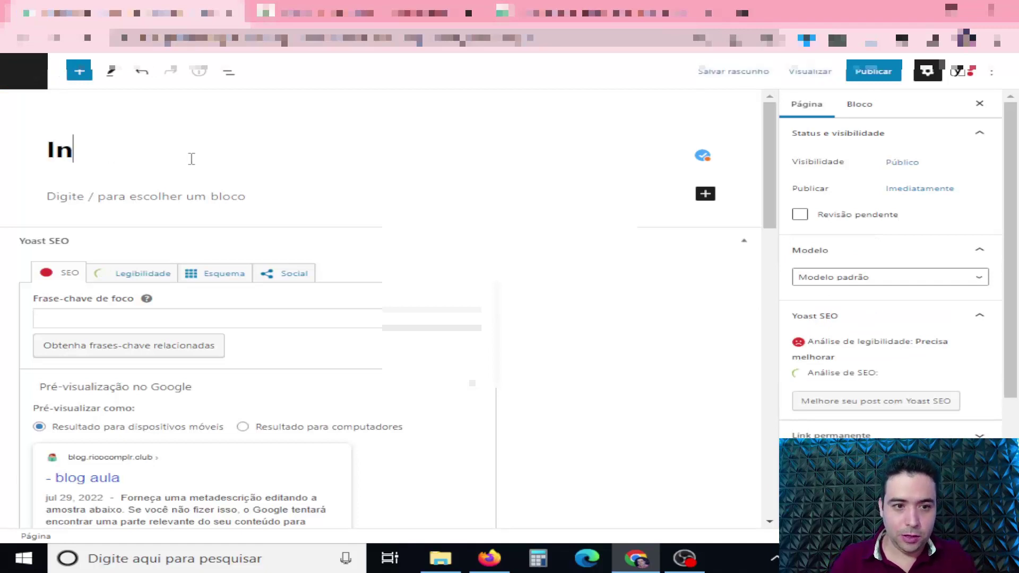
pyautogui.write('stagram')
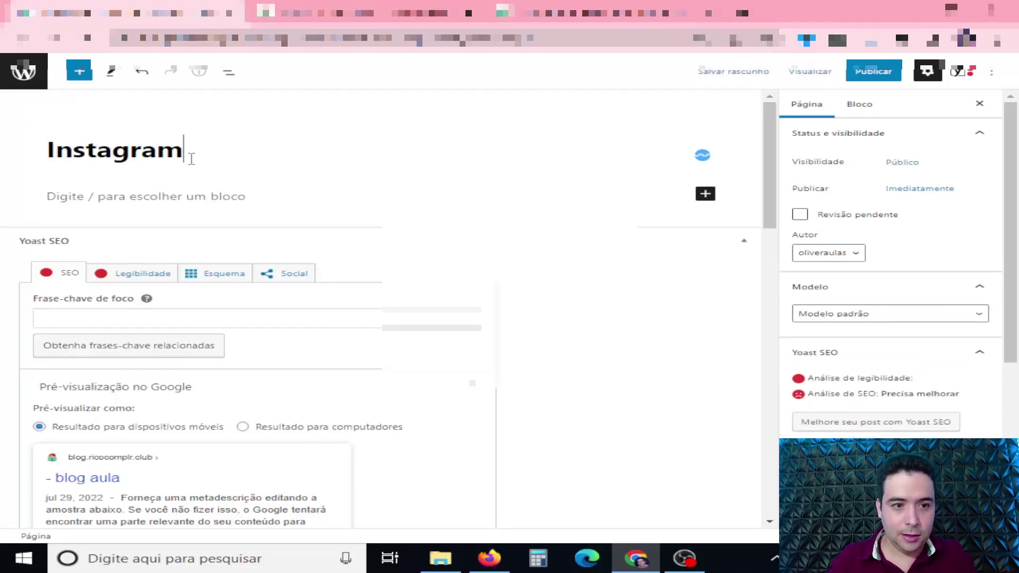
# Assign the Instagram Bio template to the new Instagram page and publish it
pyautogui.click(863, 314)
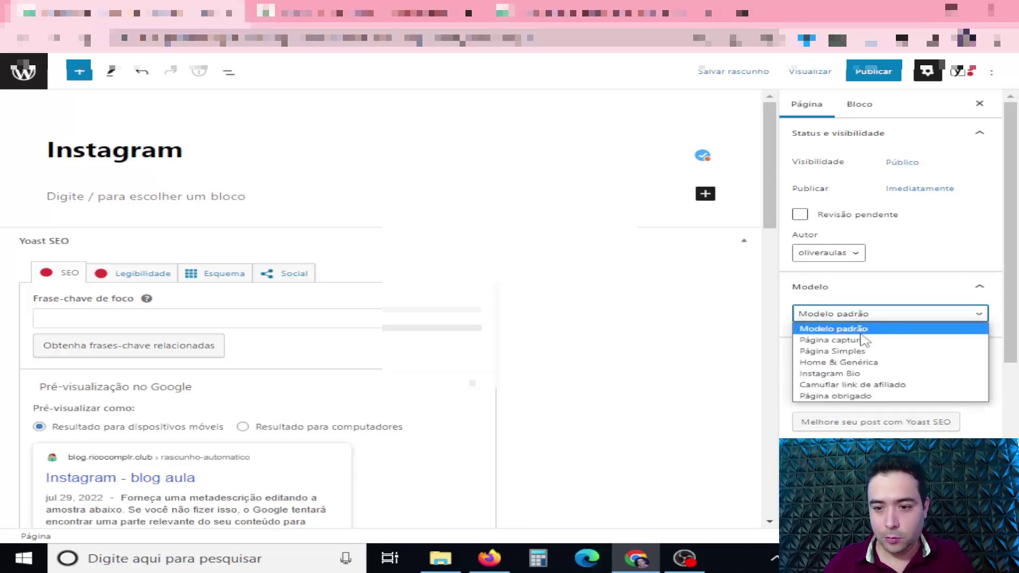
pyautogui.click(839, 374)
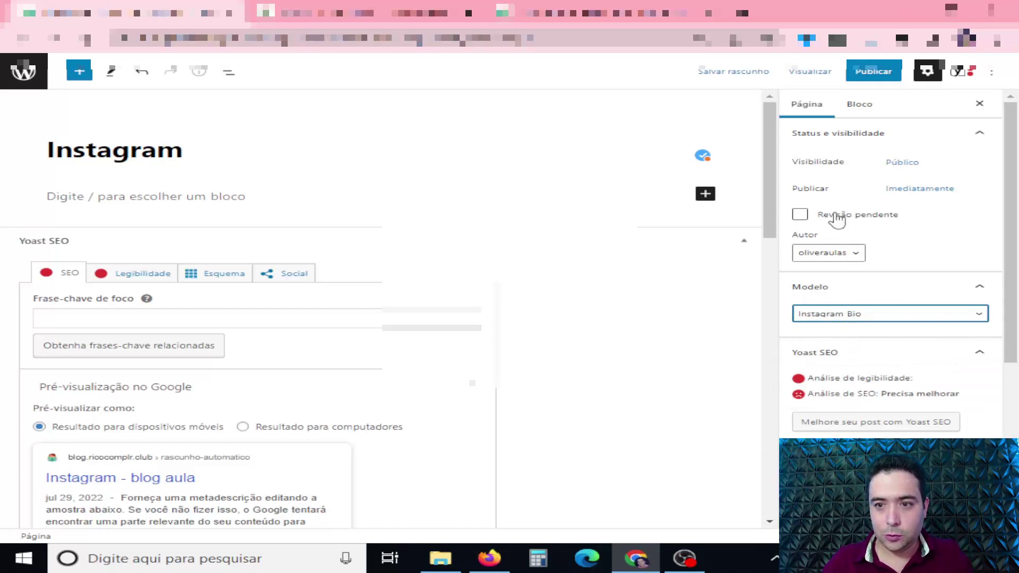
pyautogui.click(872, 77)
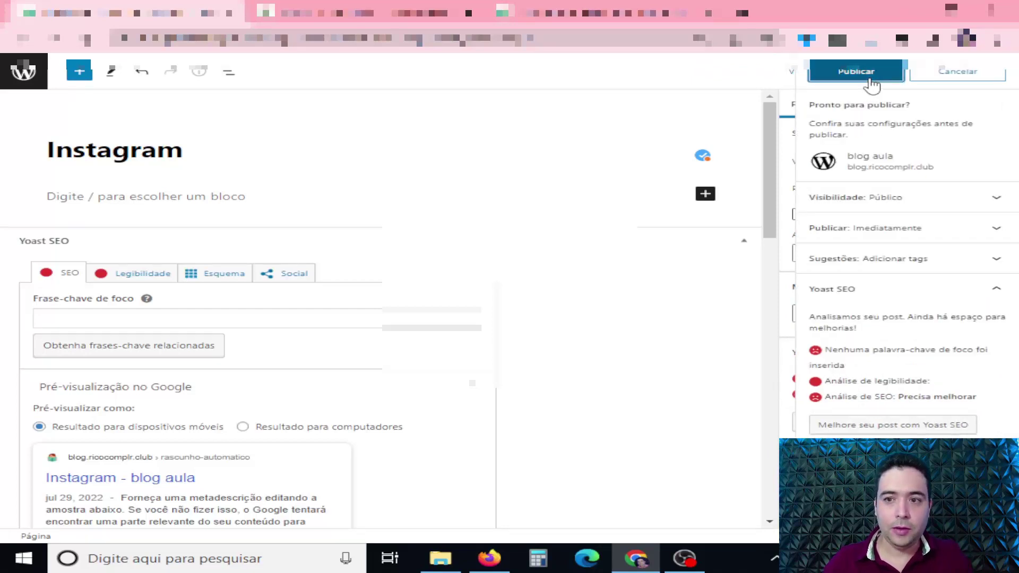
pyautogui.click(871, 80)
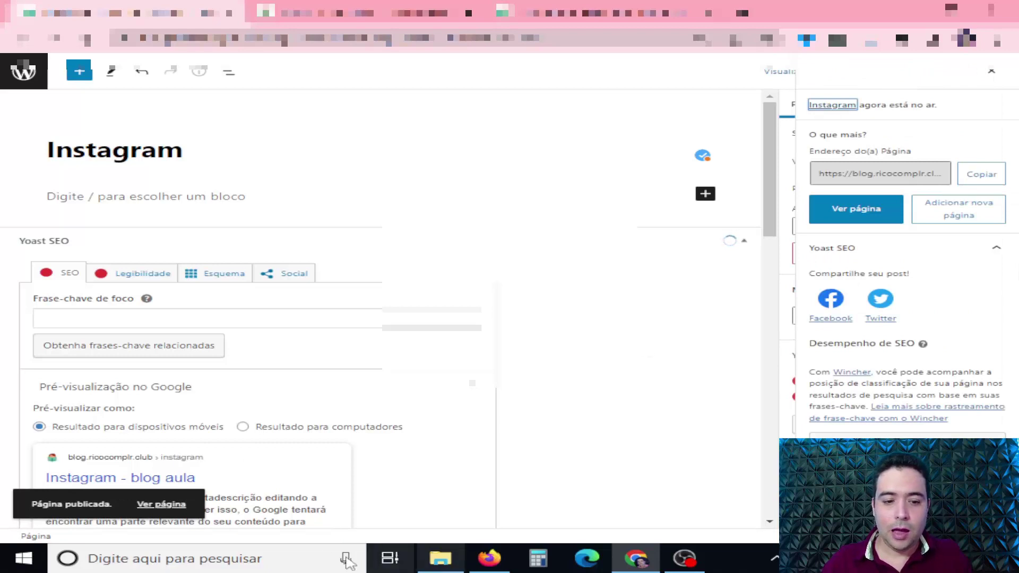
# Open the published Instagram page in a new tab and check its photo, name, description, social link and buttons
pyautogui.rightClick(153, 505)
pyautogui.click(239, 390)
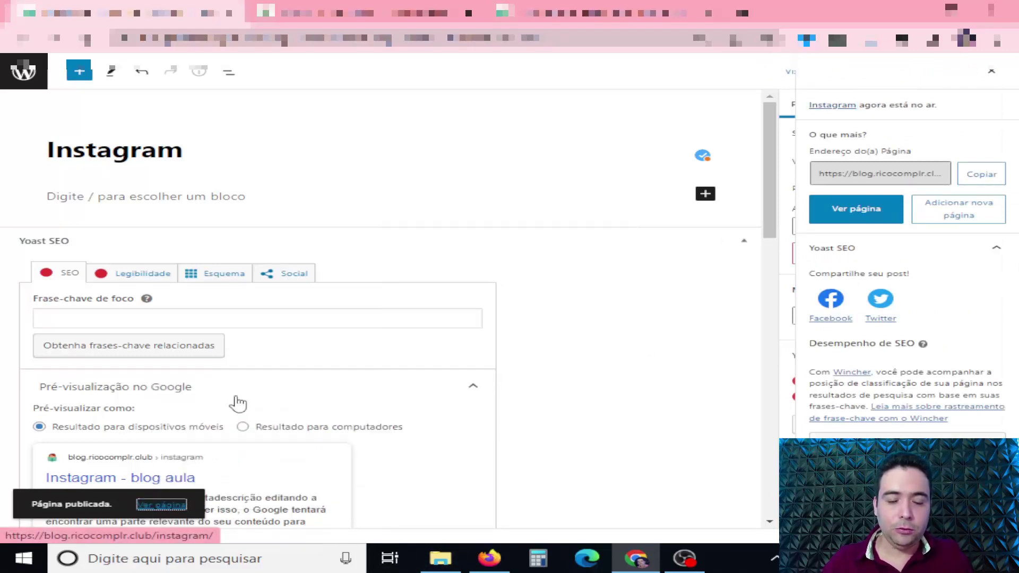
pyautogui.click(447, 11)
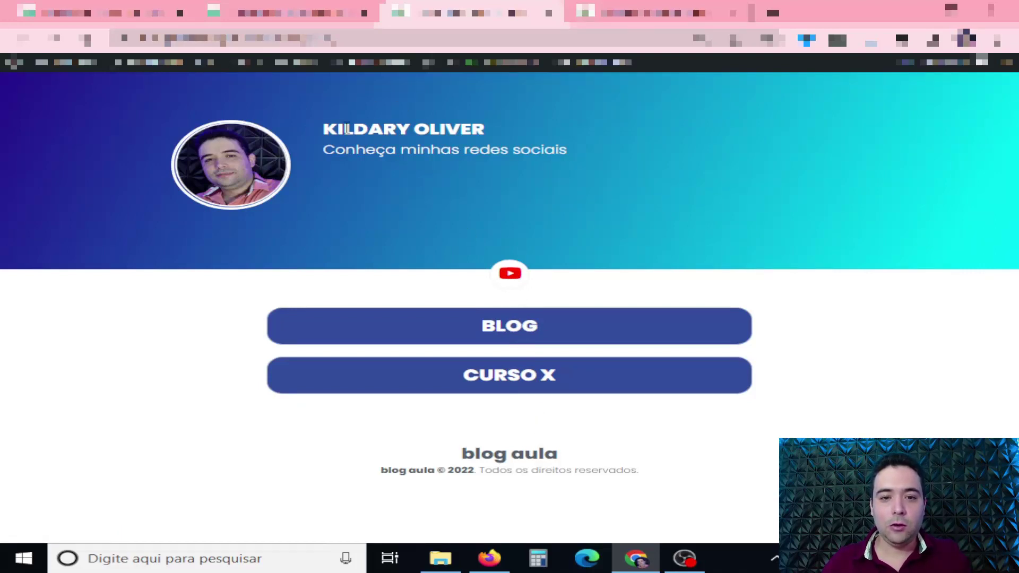
pyautogui.moveTo(334, 150); pyautogui.dragTo(563, 171)
pyautogui.click(566, 184)
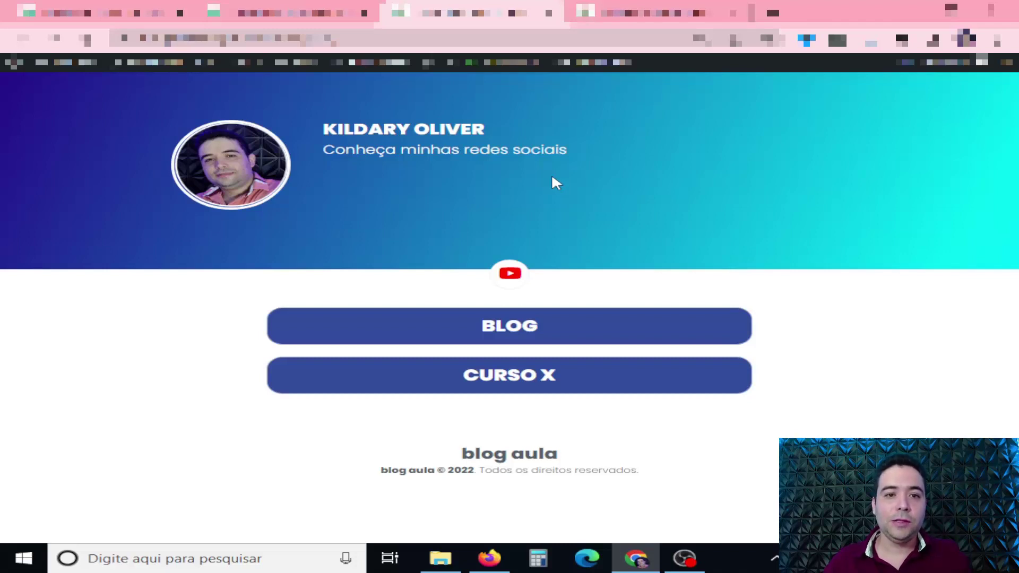
# Return to the Avenger extra options, set the article sharing buttons per row to 3 for both desktop and mobile, and save
pyautogui.click(100, 13)
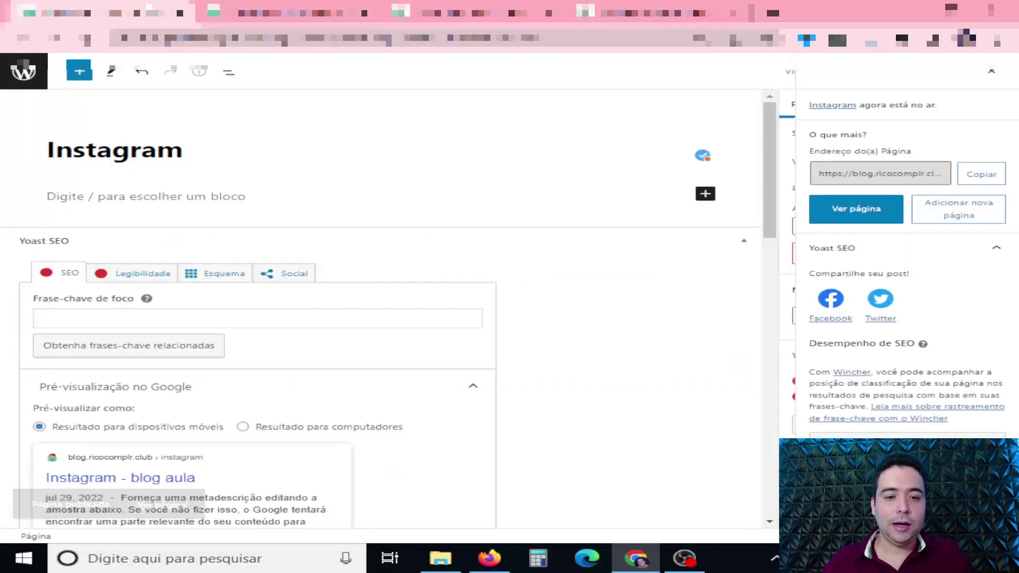
pyautogui.click(21, 75)
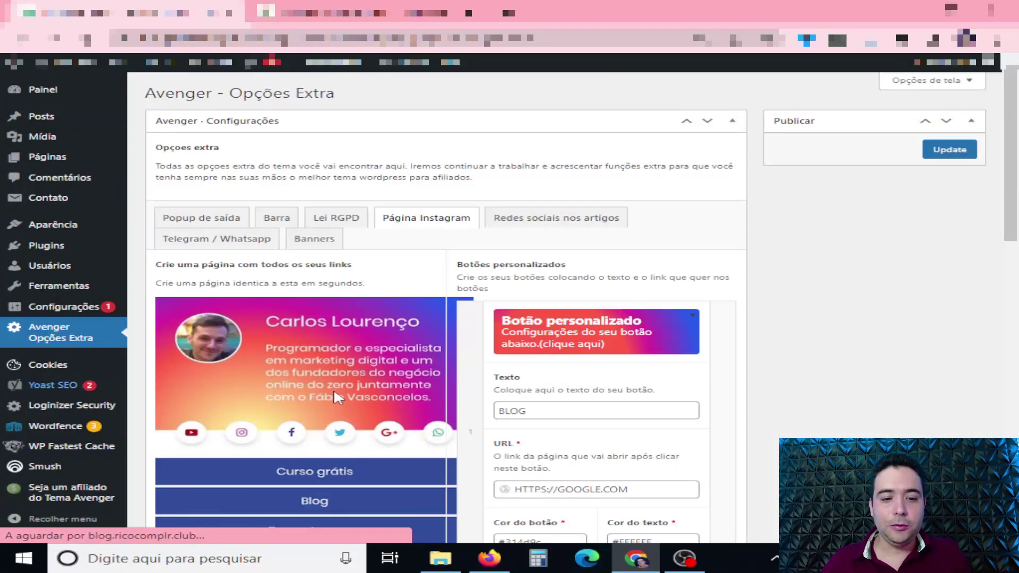
pyautogui.scroll(-2, 333, 388)
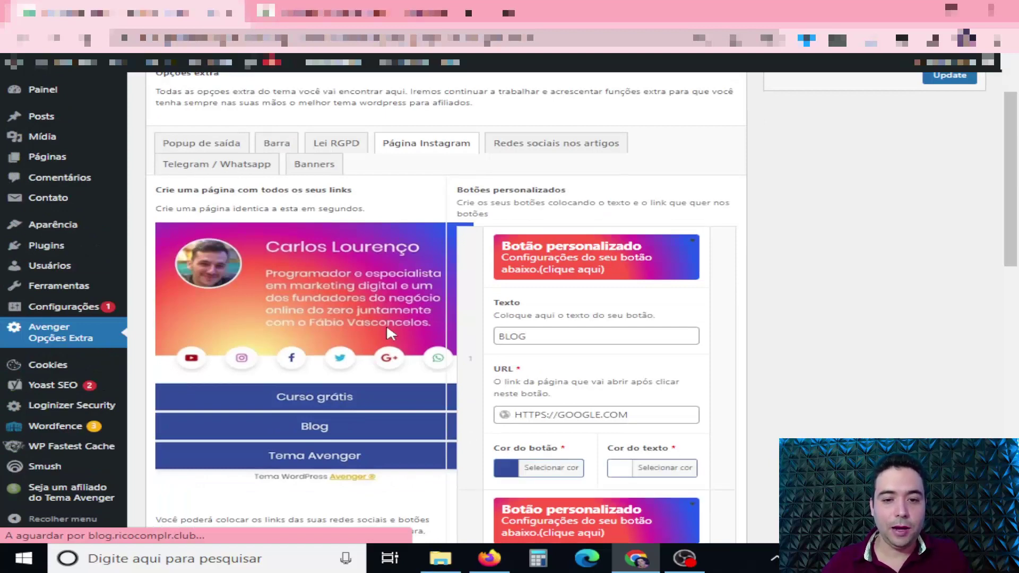
pyautogui.scroll(1, 402, 336)
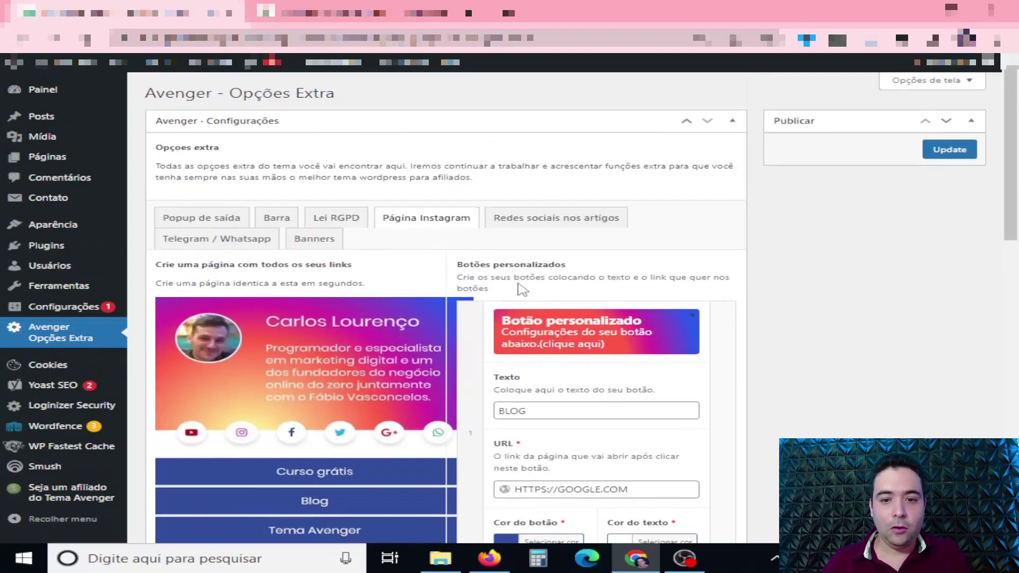
pyautogui.click(569, 229)
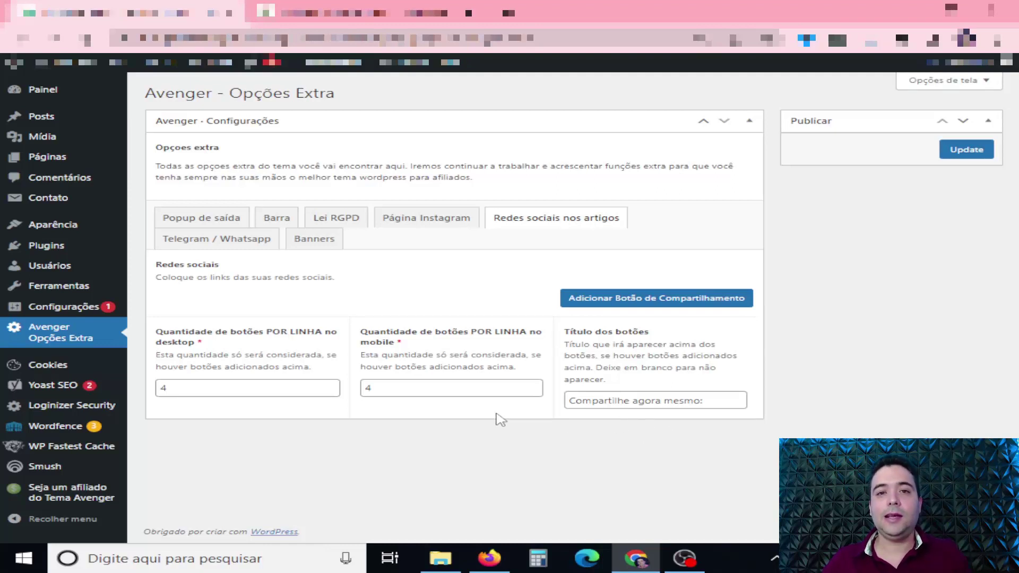
pyautogui.click(329, 392)
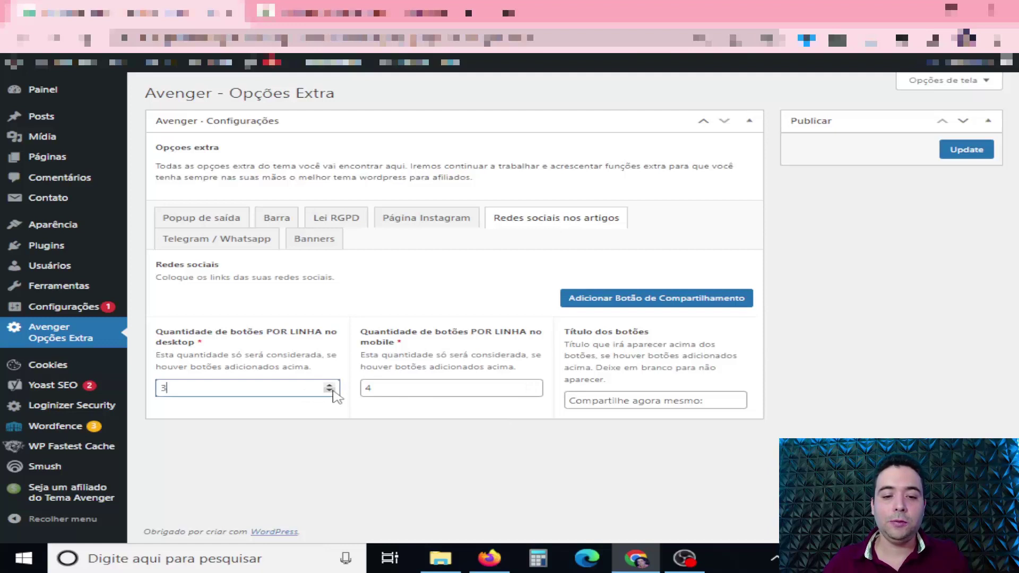
pyautogui.click(532, 391)
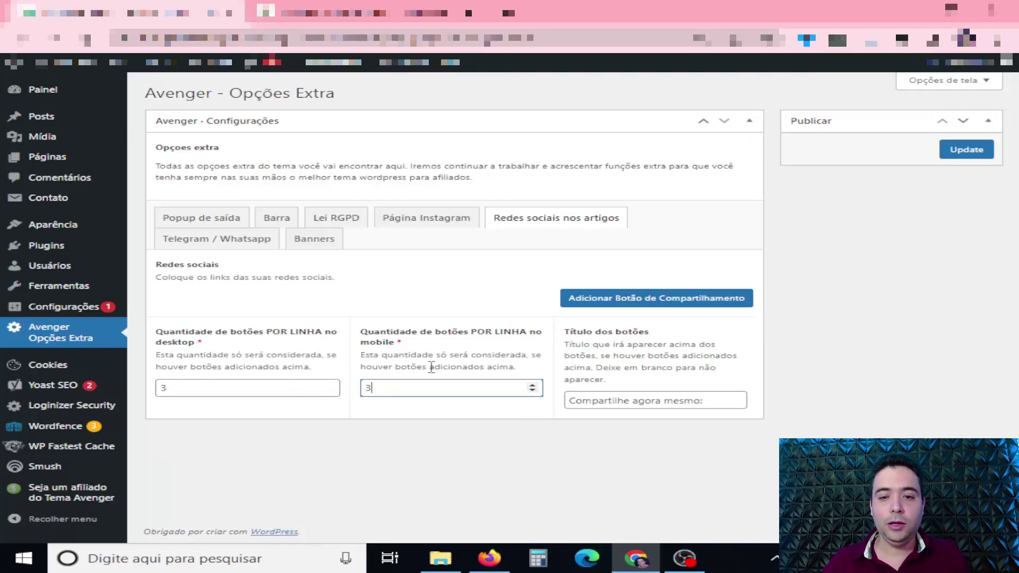
pyautogui.click(985, 155)
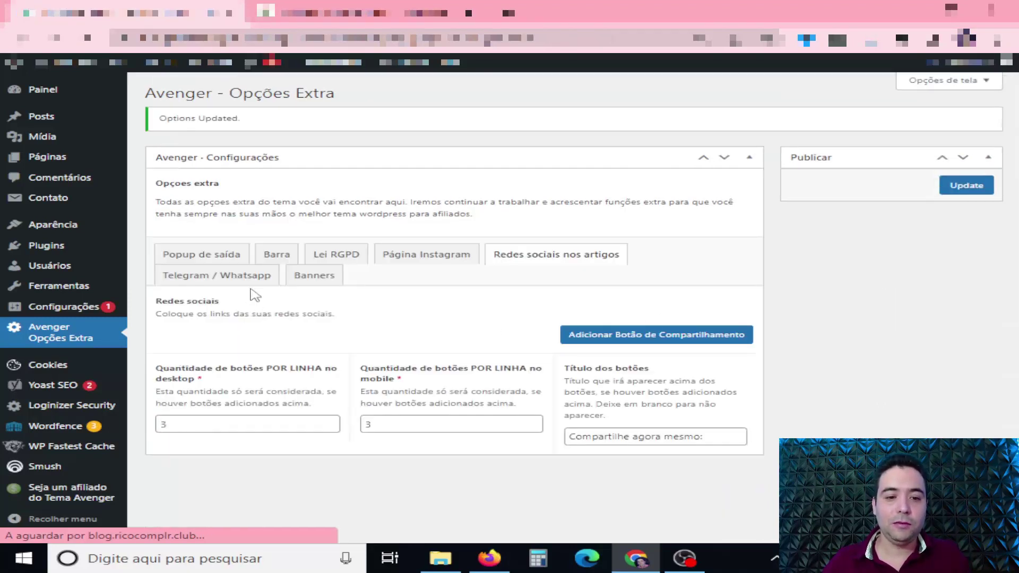
# Activate the Telegram / Whatsapp popup and set it to use Whatsapp
pyautogui.click(236, 277)
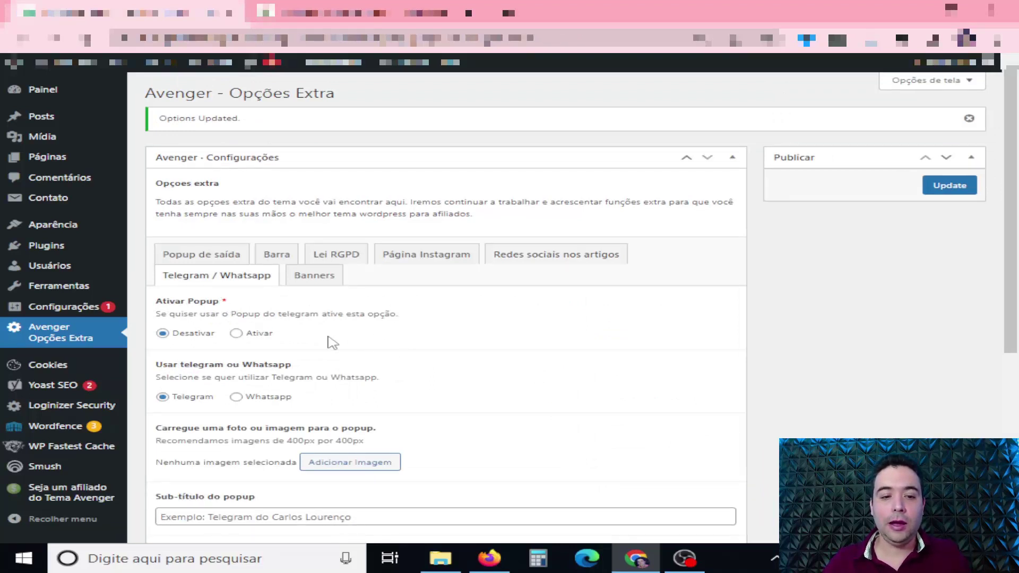
pyautogui.click(236, 333)
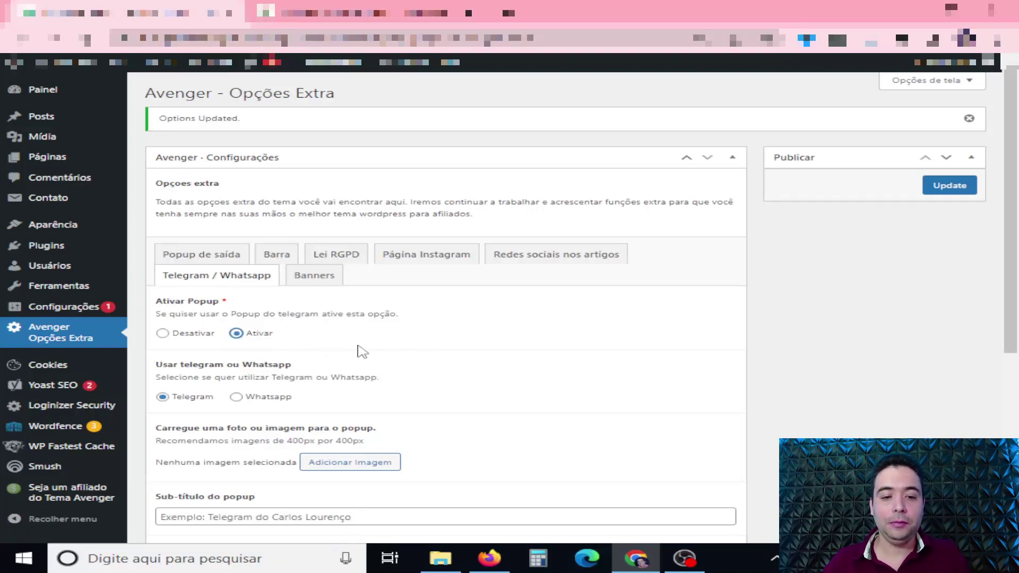
pyautogui.scroll(-1, 312, 353)
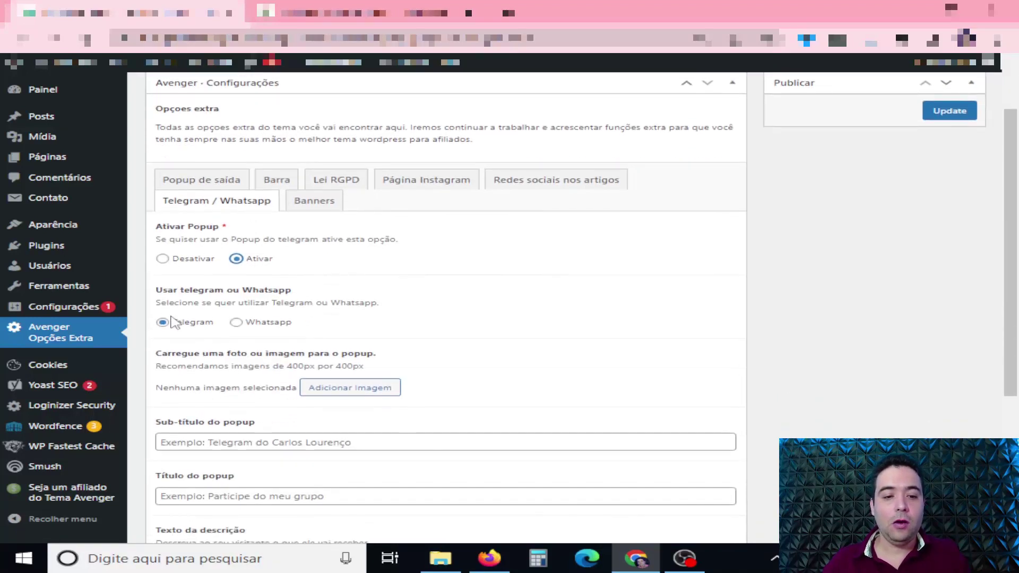
pyautogui.click(234, 326)
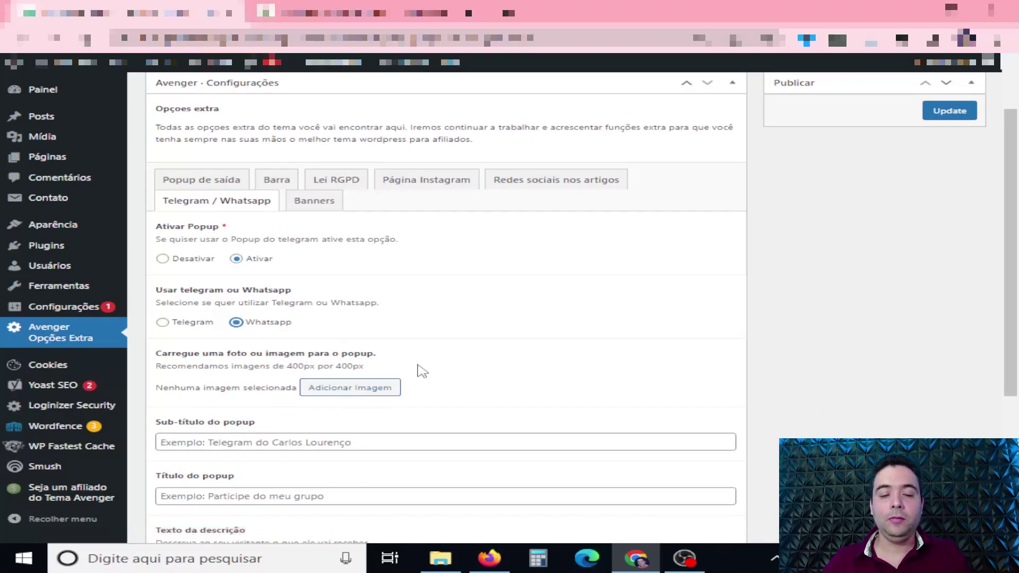
# Add cropped-Design-sem-nome-2.jpg from the media library as the Whatsapp popup's image
pyautogui.click(350, 391)
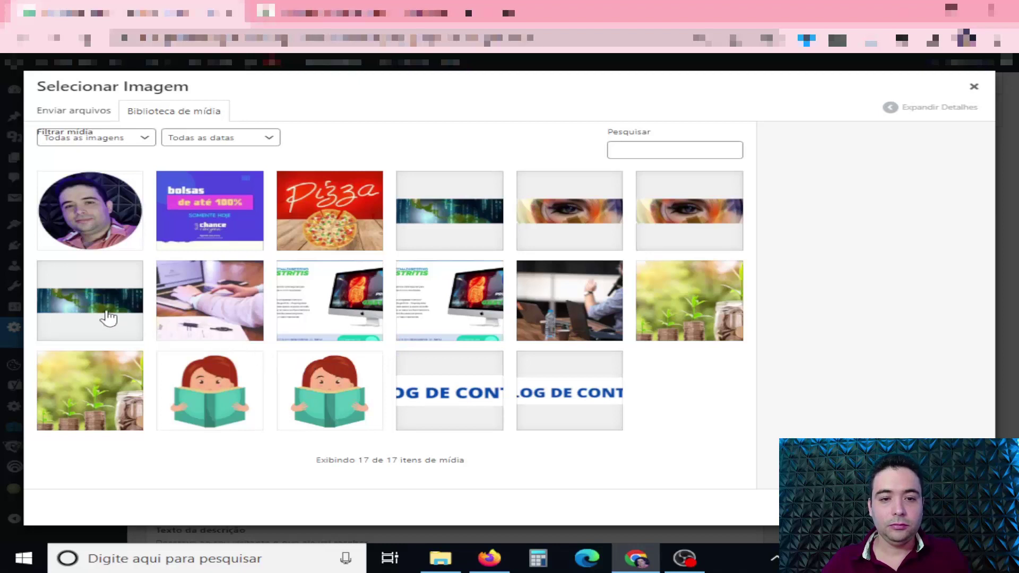
pyautogui.click(418, 204)
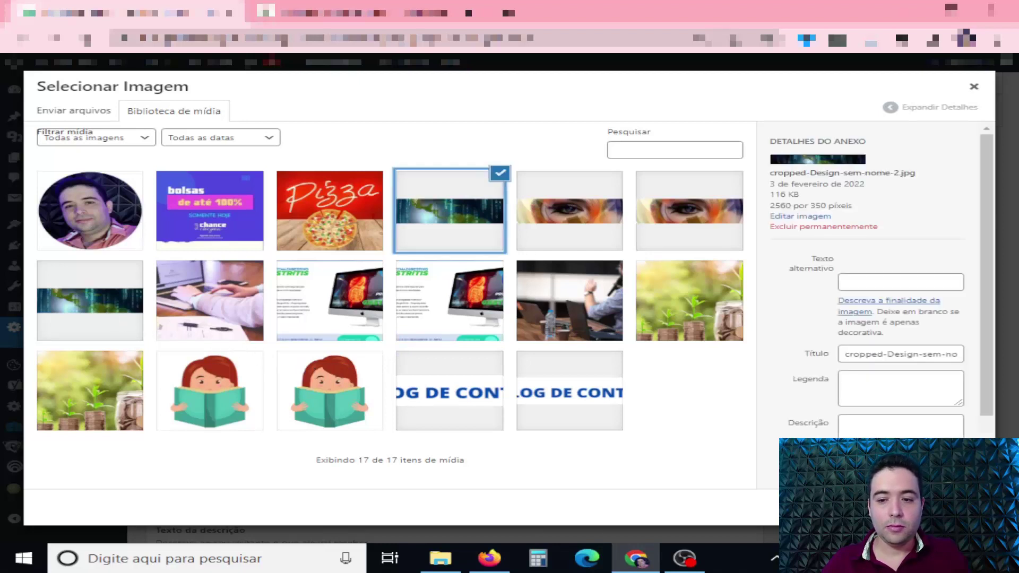
pyautogui.click(944, 507)
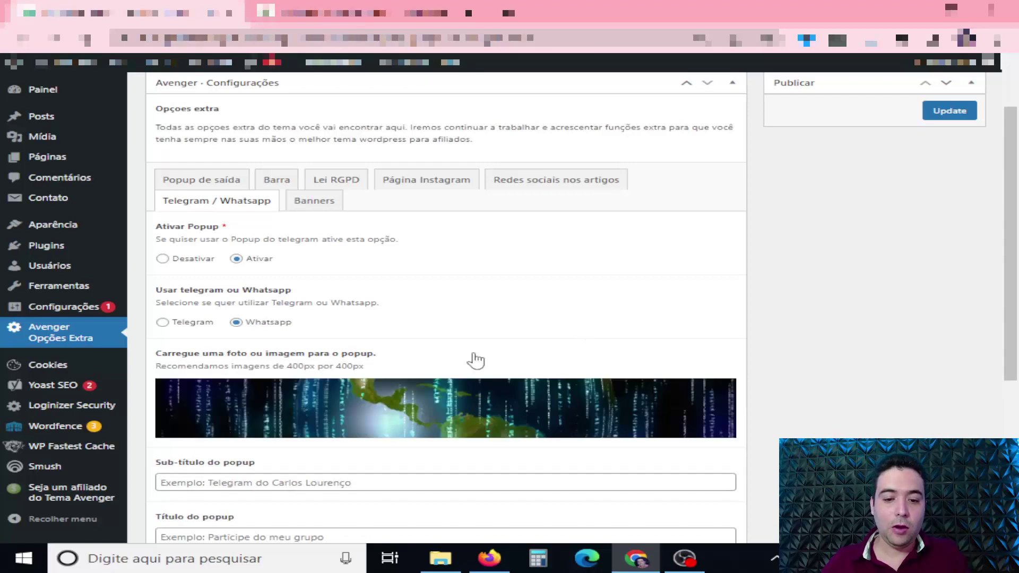
# Set the Whatsapp popup's subtitle to "entre em contato conosco"
pyautogui.scroll(-3, 507, 267)
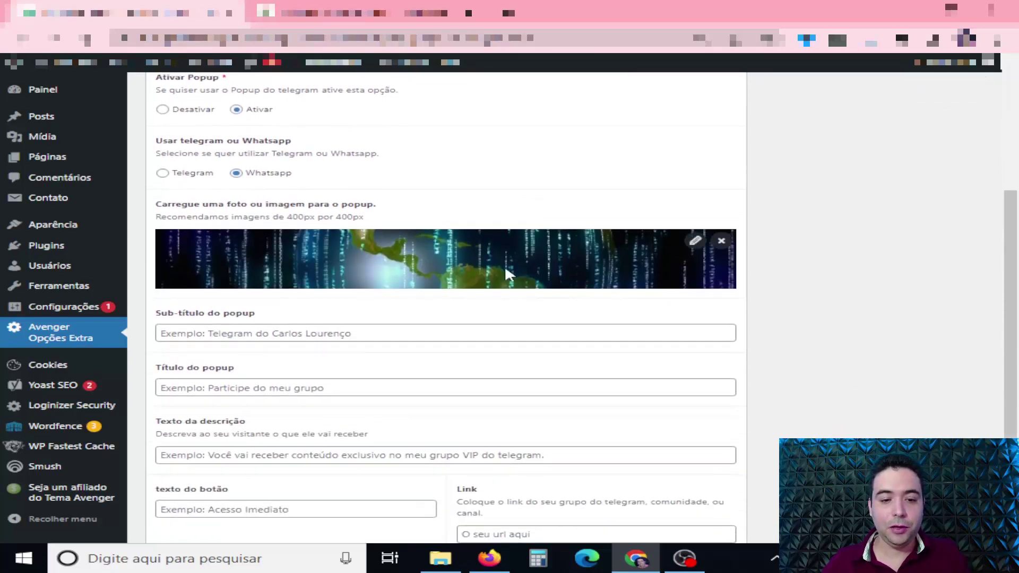
pyautogui.click(257, 335)
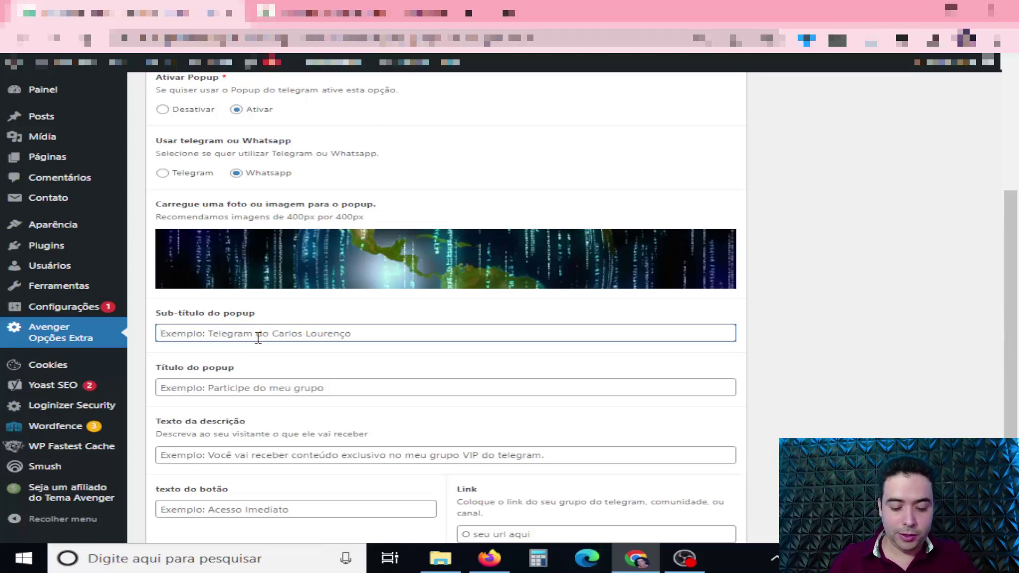
pyautogui.write('entre em con')
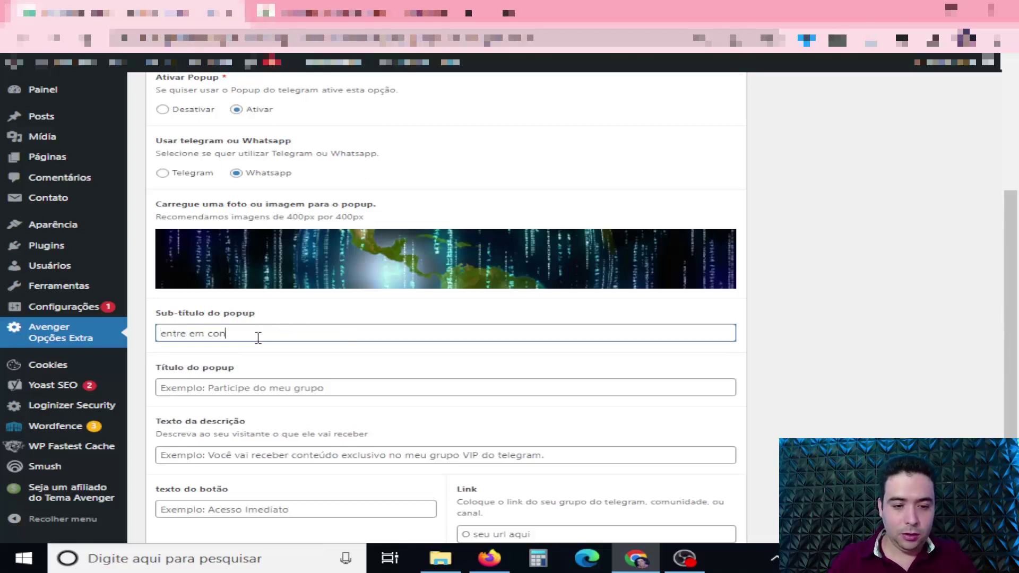
pyautogui.write('tato conos')
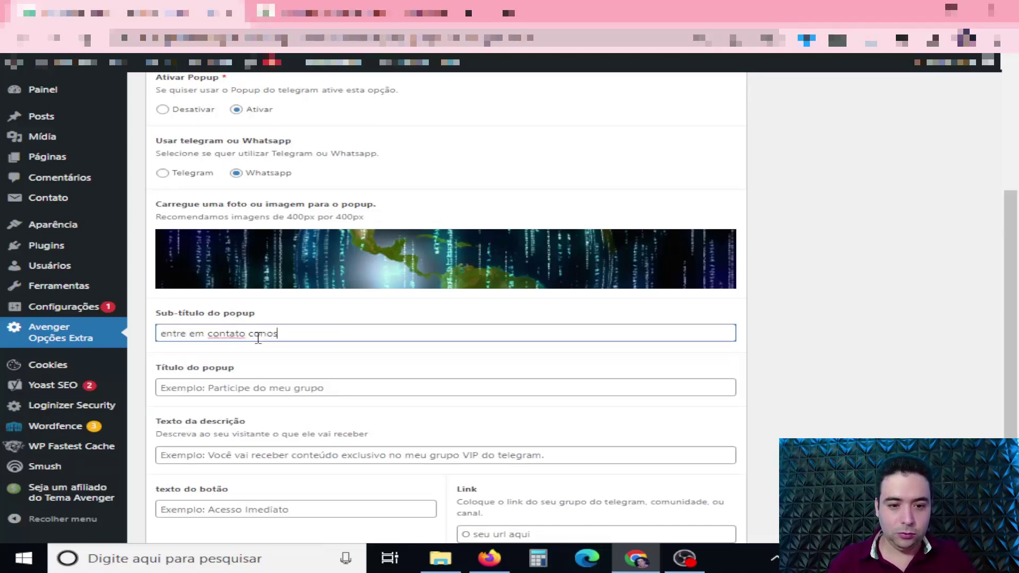
pyautogui.write('co')
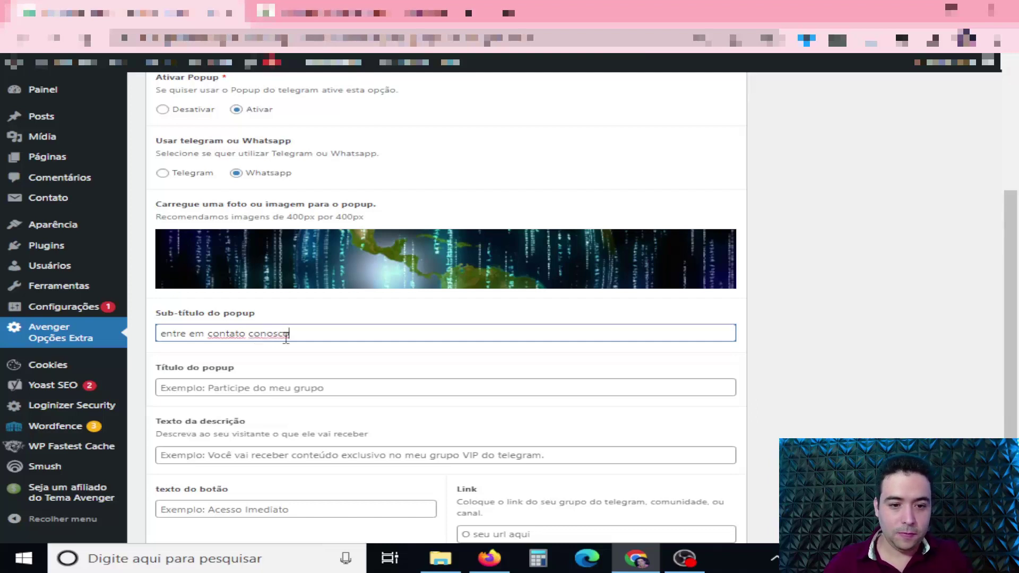
pyautogui.click(221, 335)
# Set the Whatsapp popup's title to "FALE CONOSCOS"
pyautogui.click(240, 388)
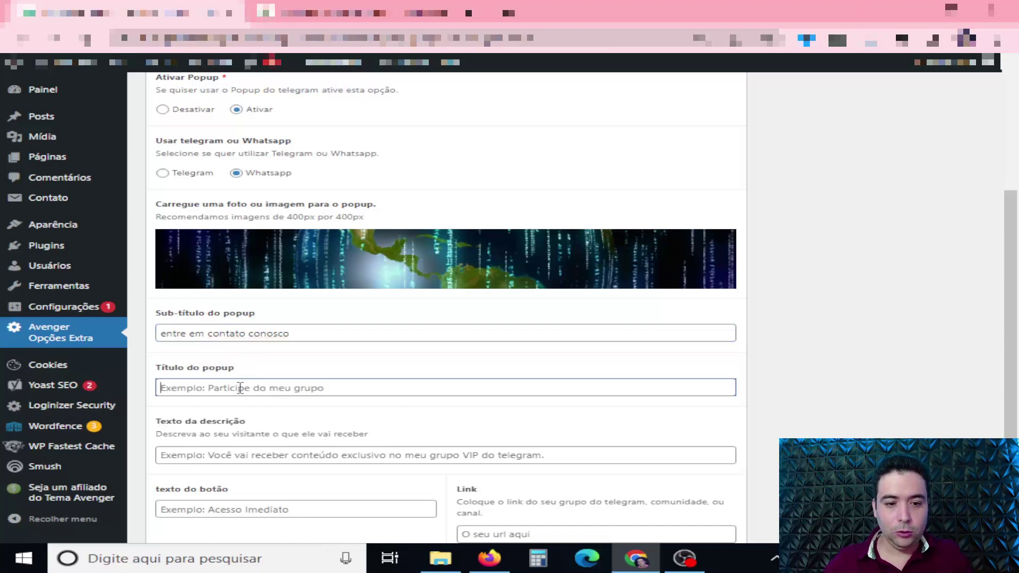
pyautogui.write('FALE CONOS')
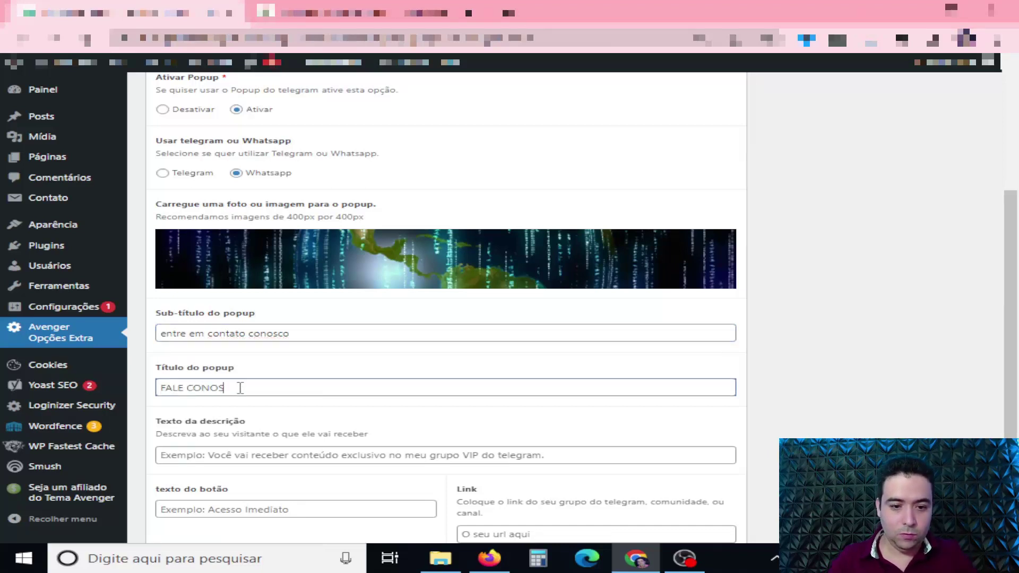
pyautogui.write('COS')
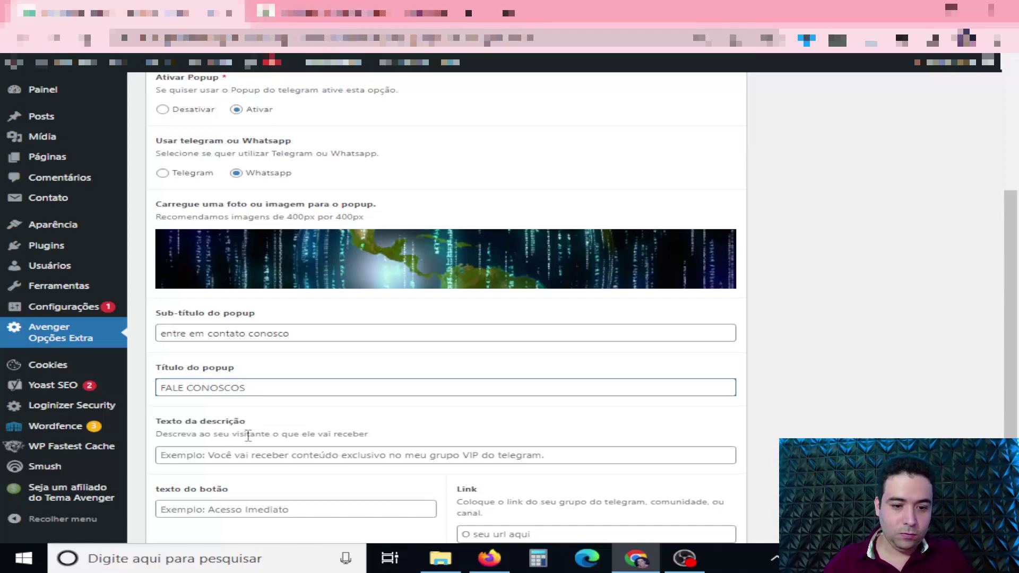
# Set the Whatsapp popup's description text to "Estamos prontos para lhe atender"
pyautogui.scroll(-1, 277, 431)
pyautogui.click(287, 377)
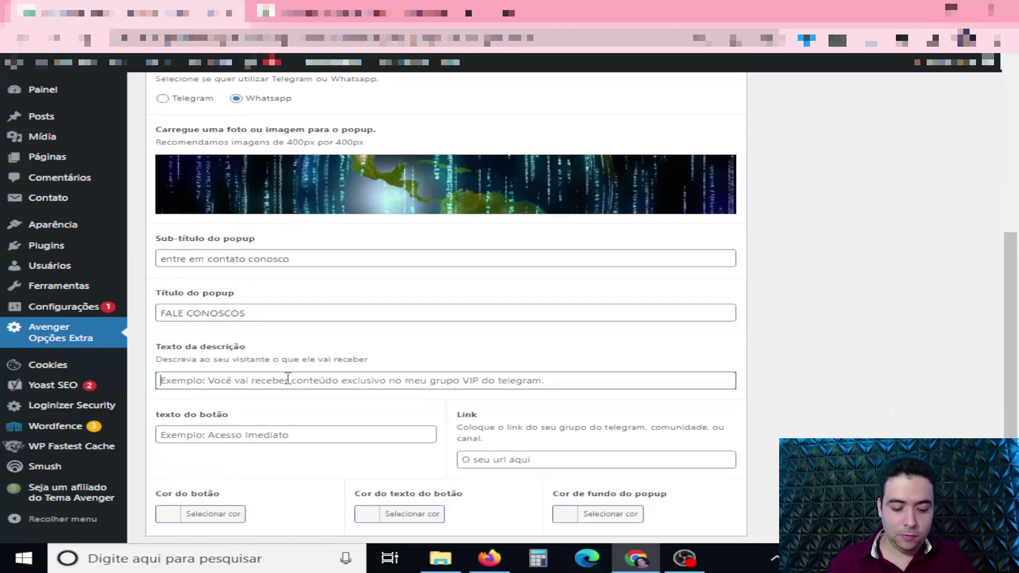
pyautogui.write('Estamo')
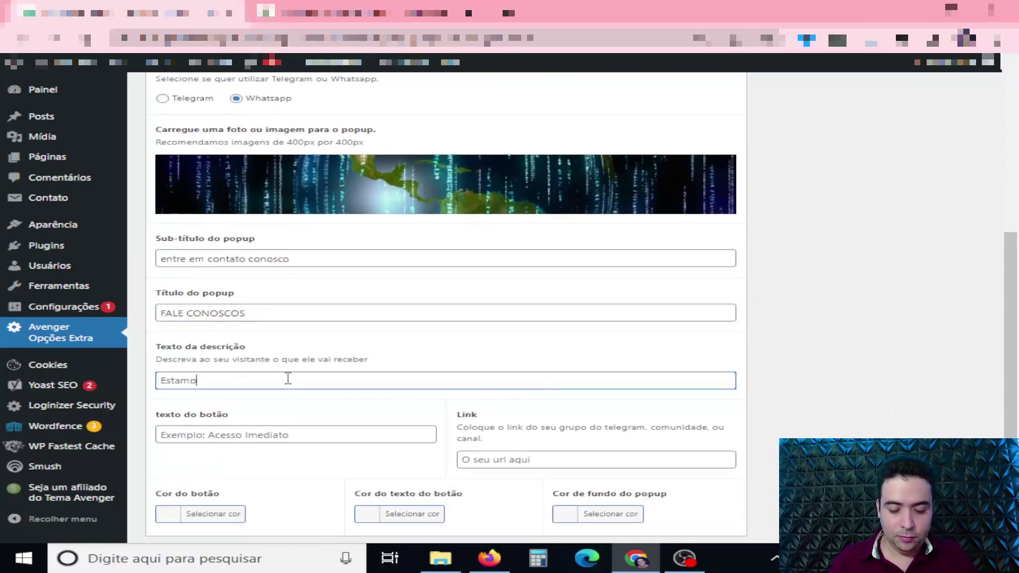
pyautogui.write('s prontos pa')
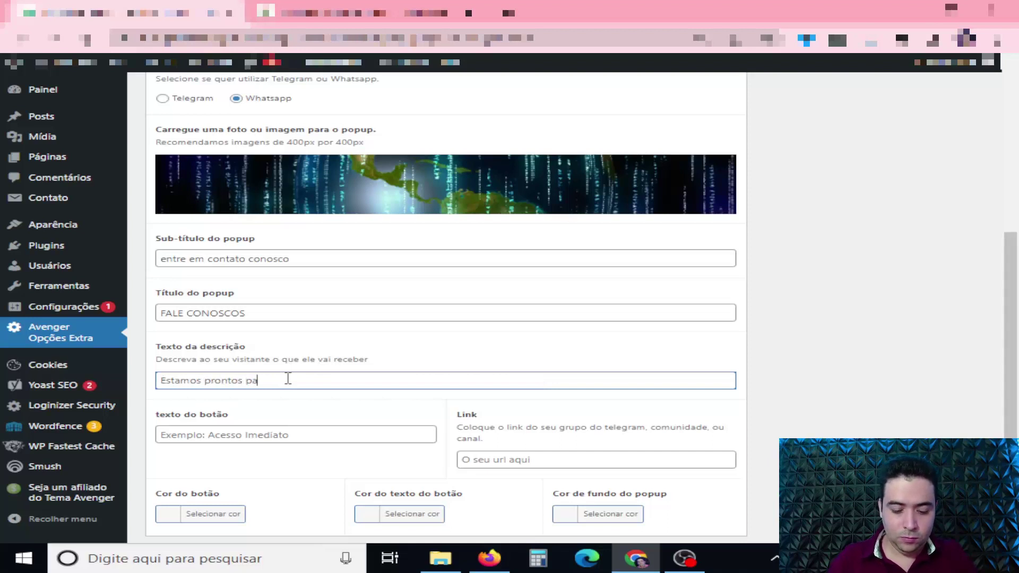
pyautogui.write('ra lhe atender')
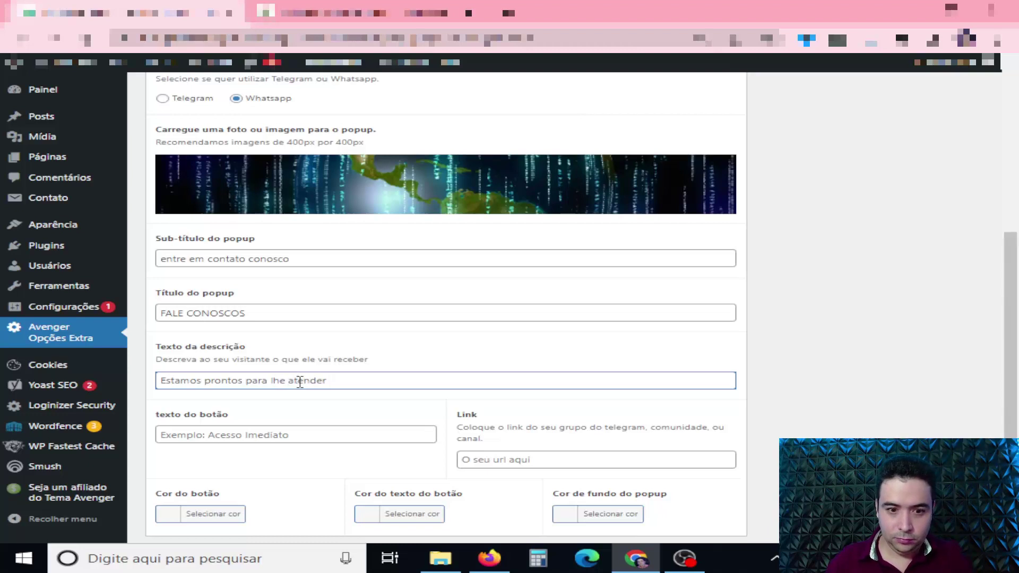
# Set the Whatsapp popup's button text to "Clique e fale agora"
pyautogui.click(335, 431)
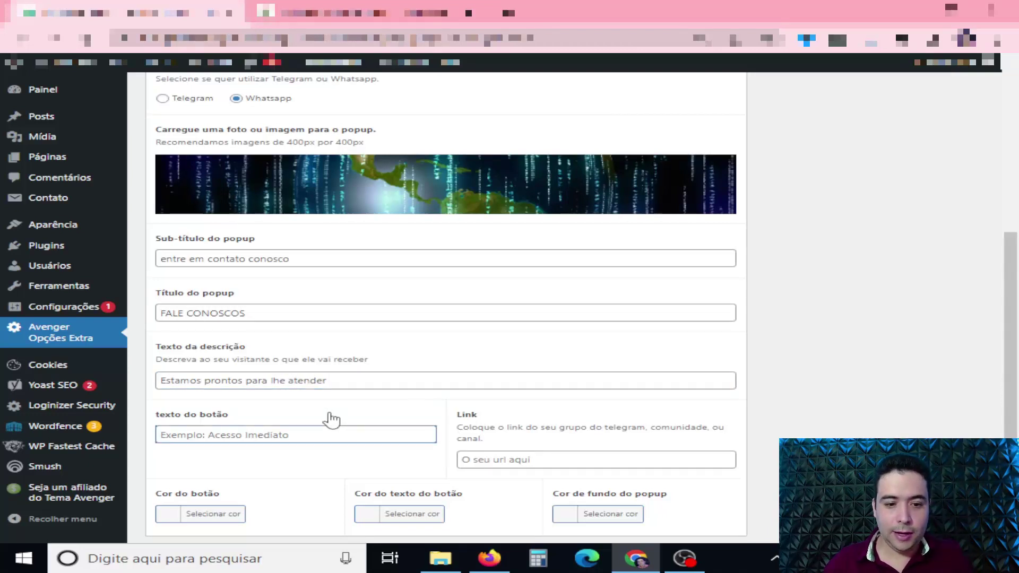
pyautogui.scroll(-1, 278, 396)
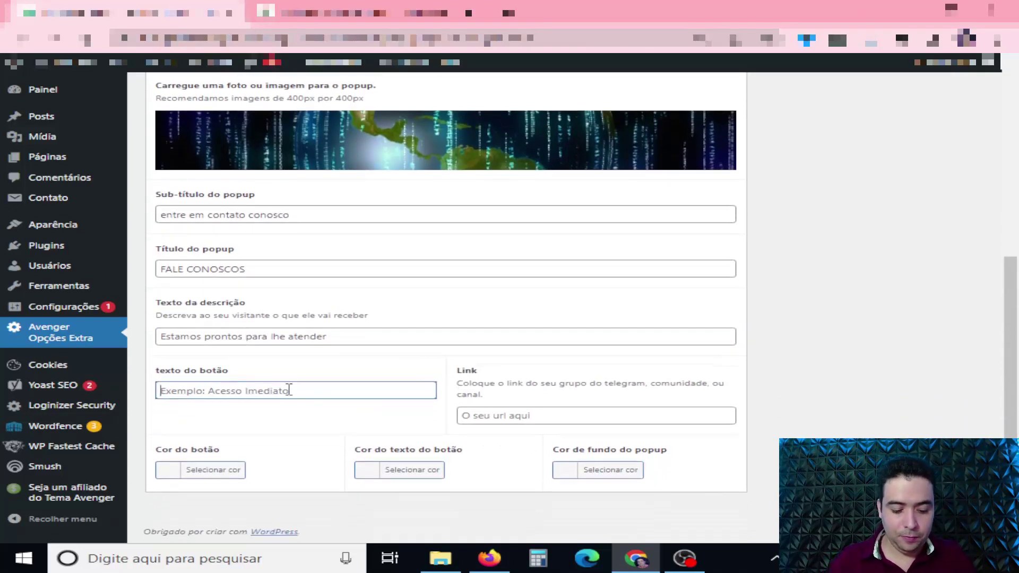
pyautogui.write('C')
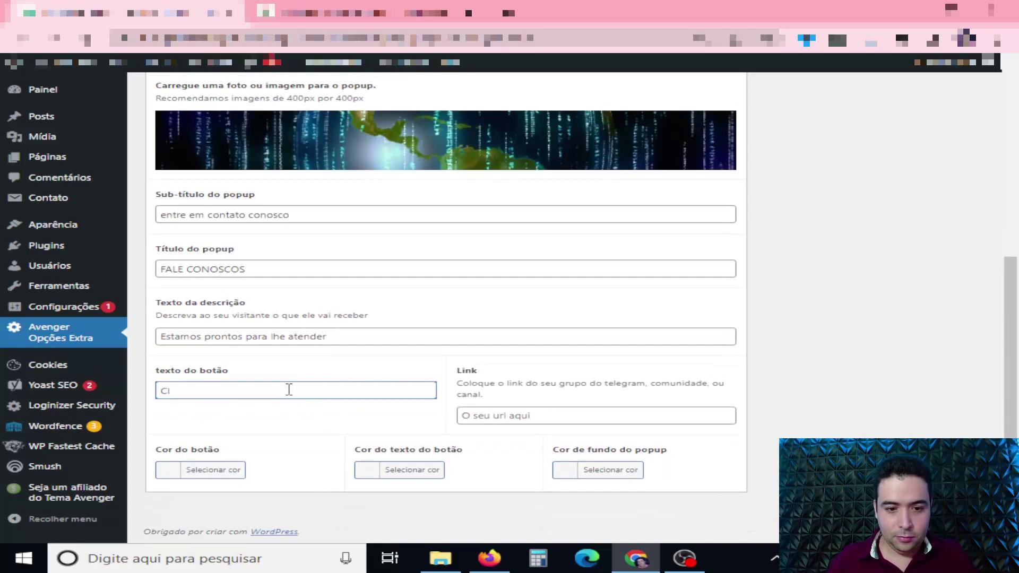
pyautogui.write('l')
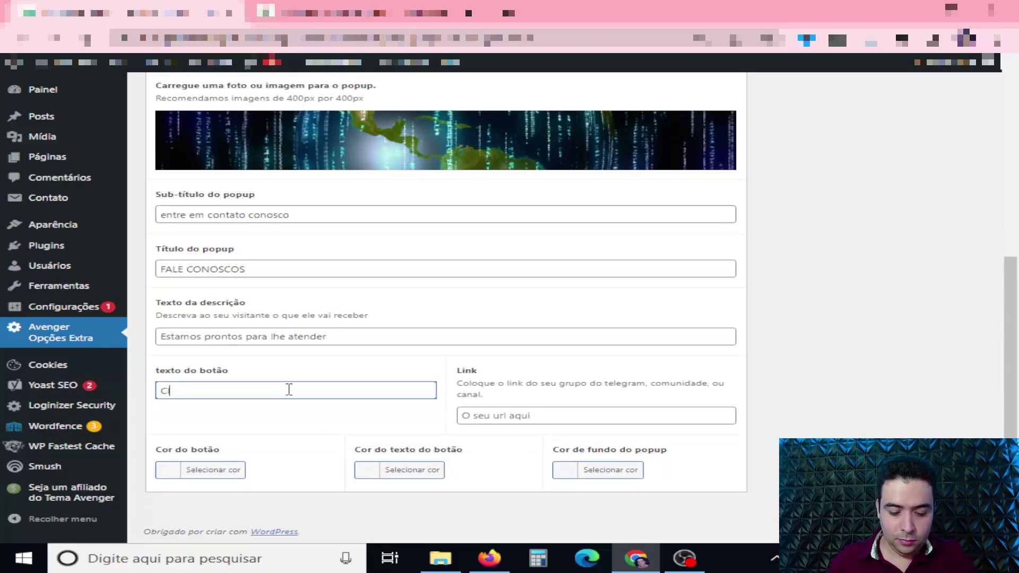
pyautogui.write('ique e ')
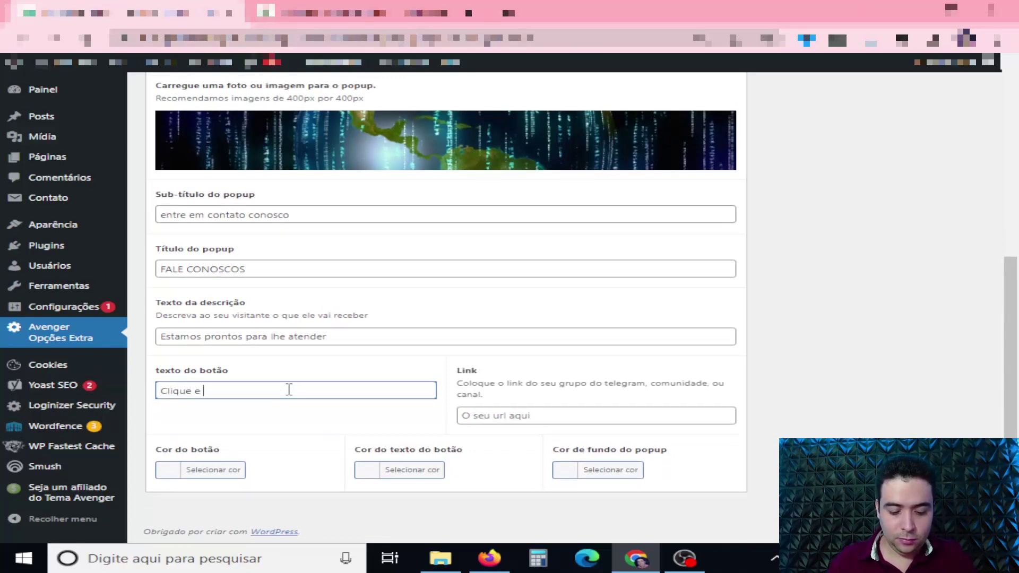
pyautogui.write('fale agora')
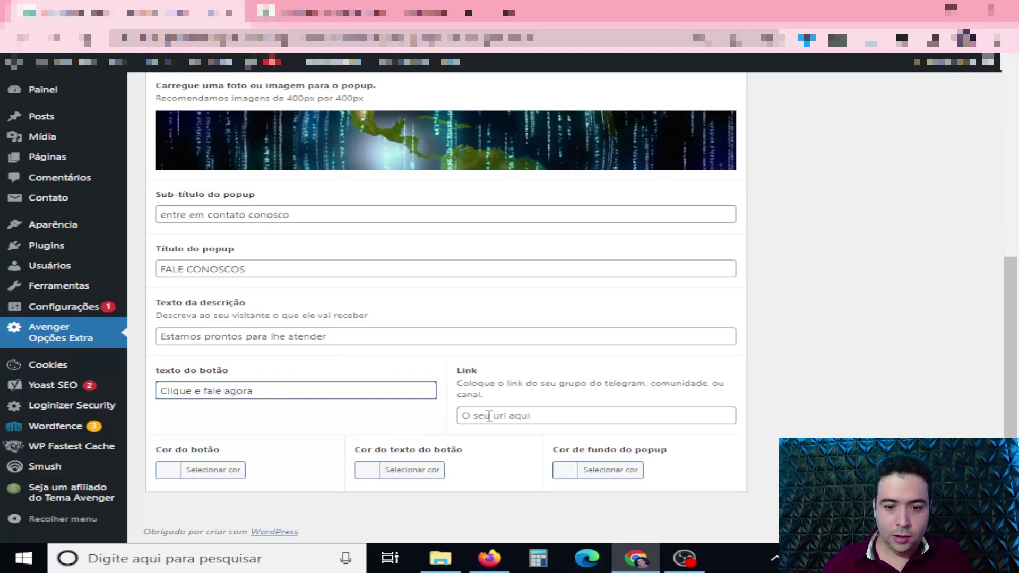
pyautogui.click(491, 416)
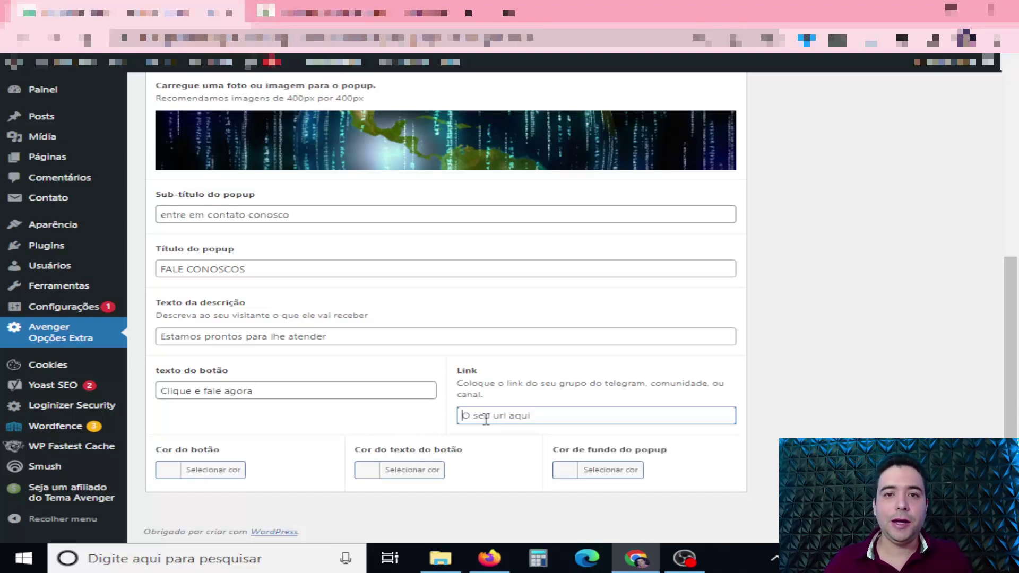
pyautogui.write('h')
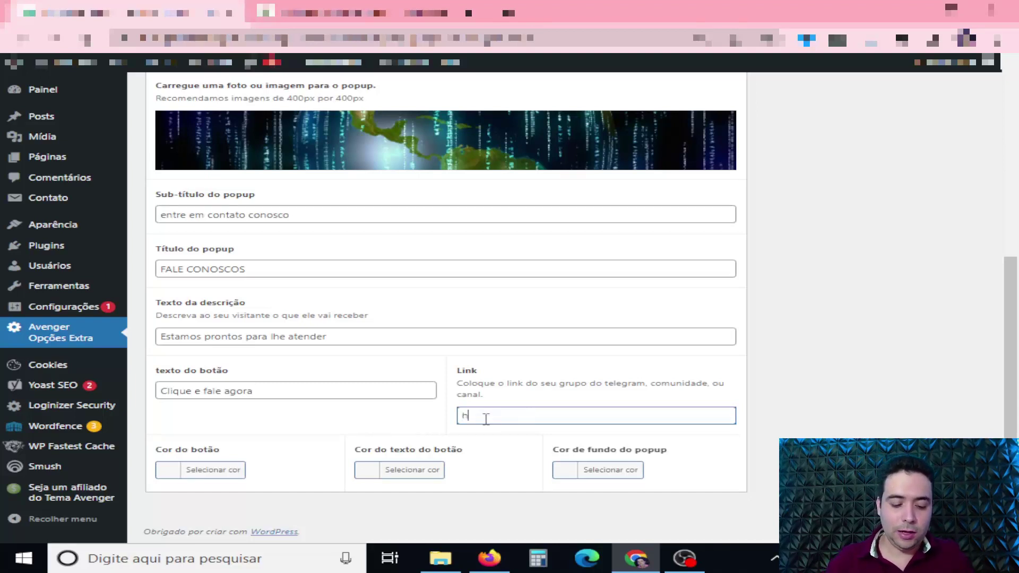
pyautogui.write('ttps')
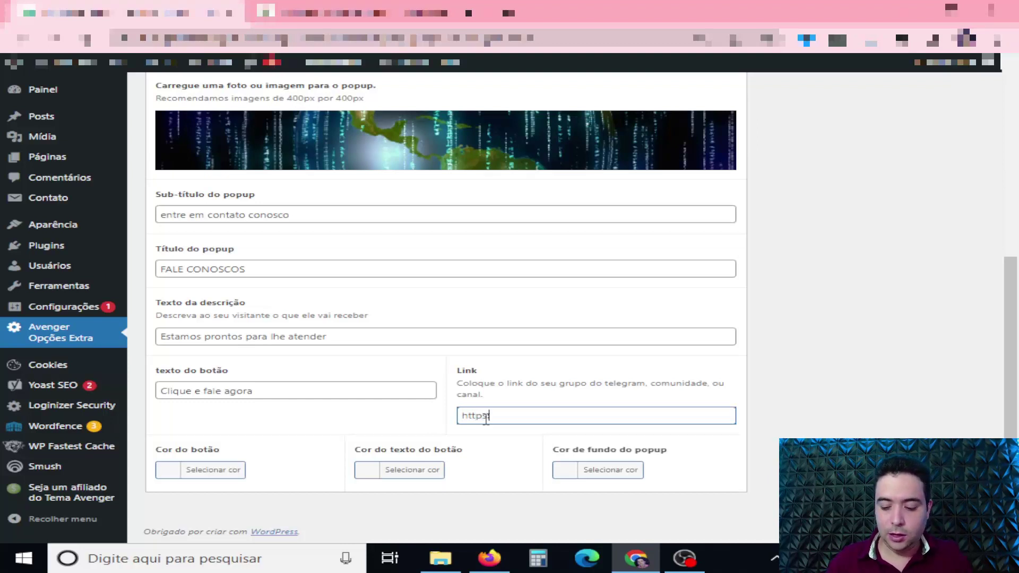
pyautogui.write('://goo')
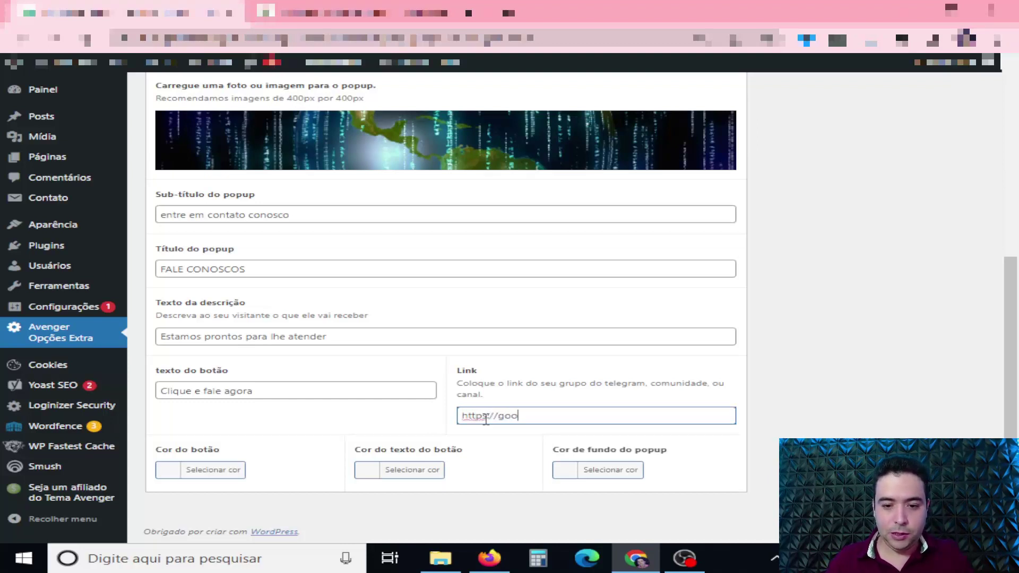
pyautogui.write('gle.com')
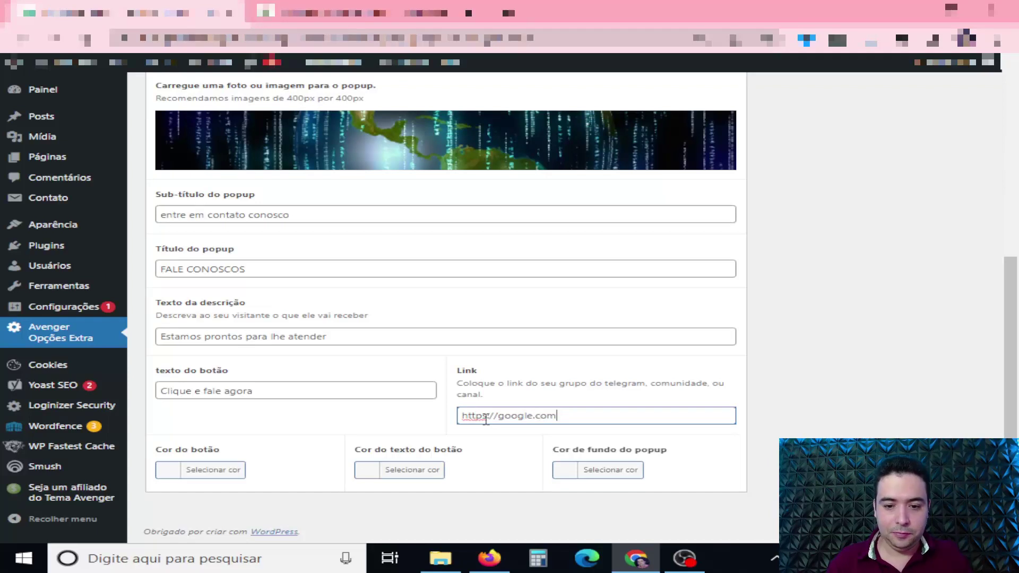
# Set the Whatsapp popup's button colour to a bright red
pyautogui.click(212, 470)
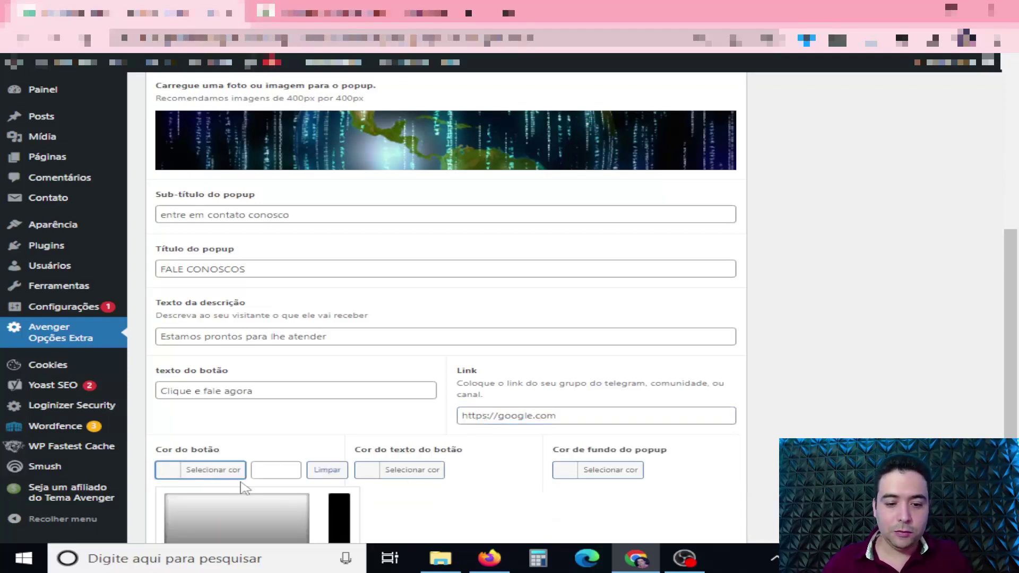
pyautogui.scroll(-3, 249, 488)
pyautogui.click(209, 470)
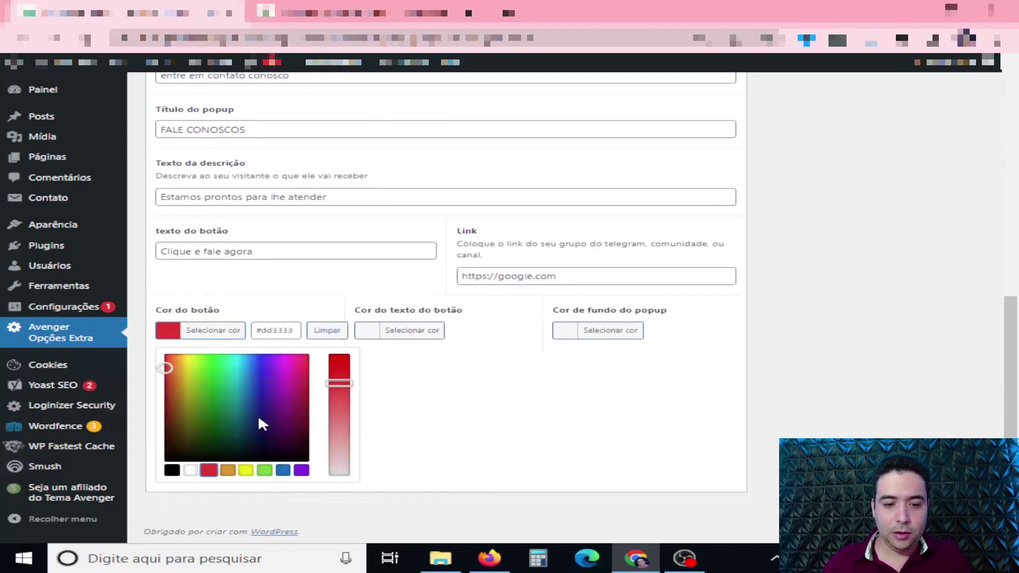
pyautogui.click(217, 401)
pyautogui.moveTo(216, 401); pyautogui.dragTo(159, 352)
pyautogui.click(155, 352)
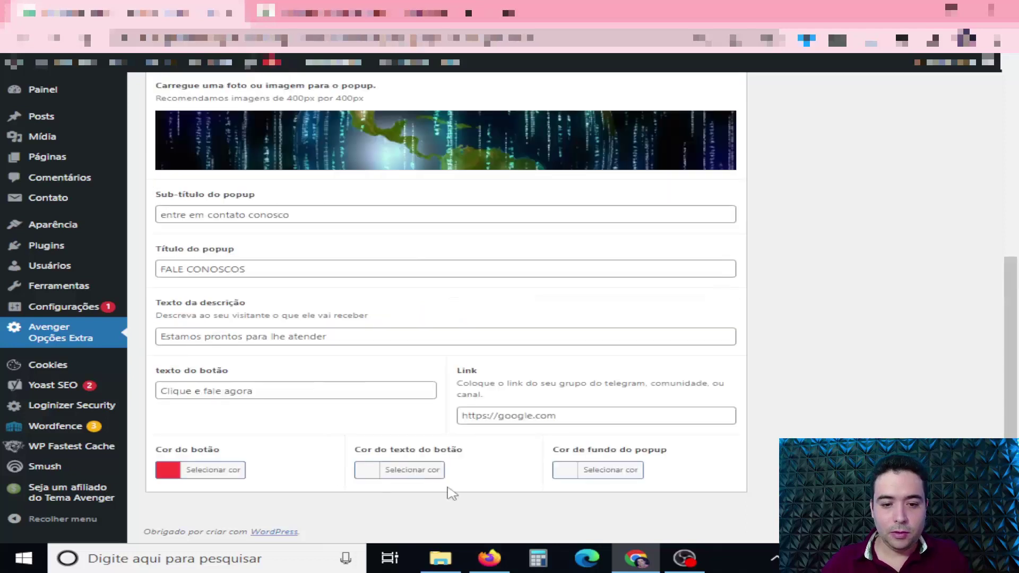
# Set the Whatsapp popup's background colour to blue #1f4bc4 and save the extra options
pyautogui.click(406, 471)
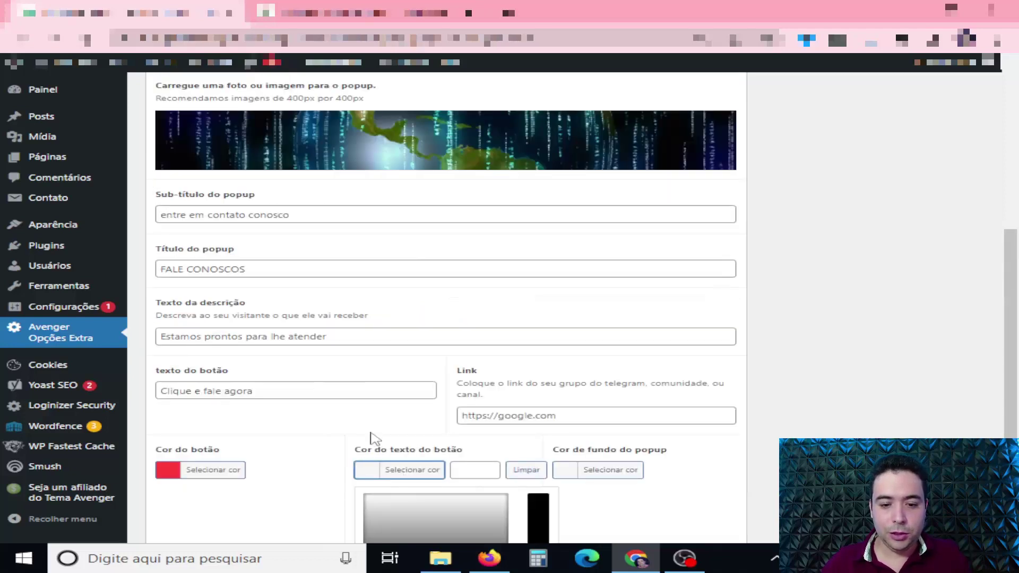
pyautogui.click(350, 432)
pyautogui.click(581, 469)
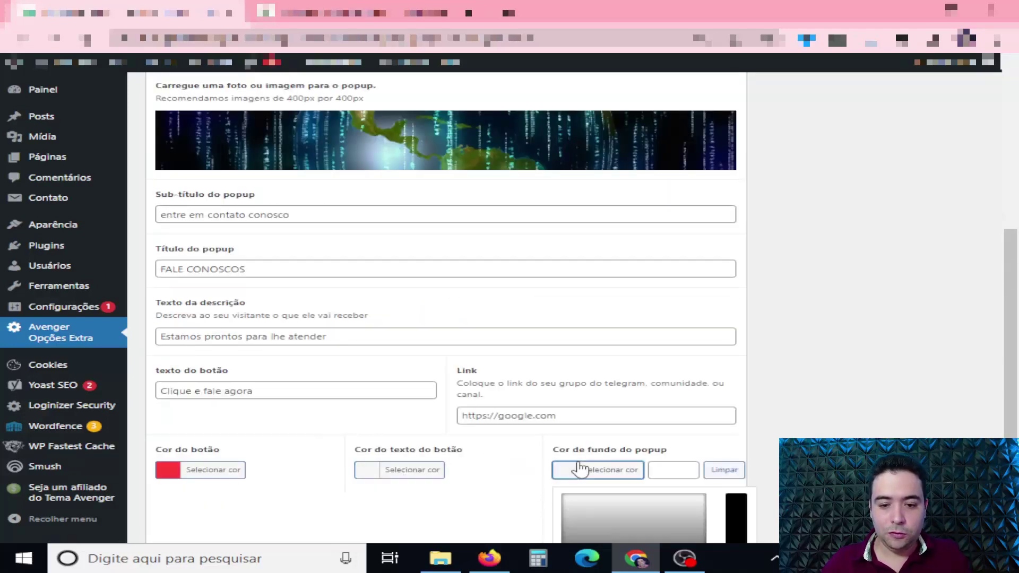
pyautogui.scroll(-3, 589, 456)
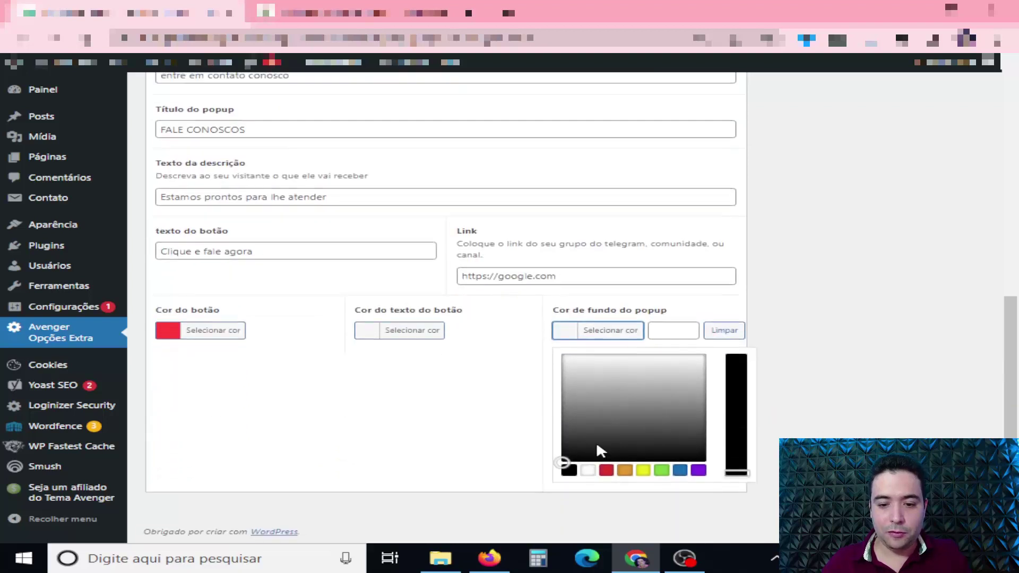
pyautogui.click(678, 470)
pyautogui.click(653, 379)
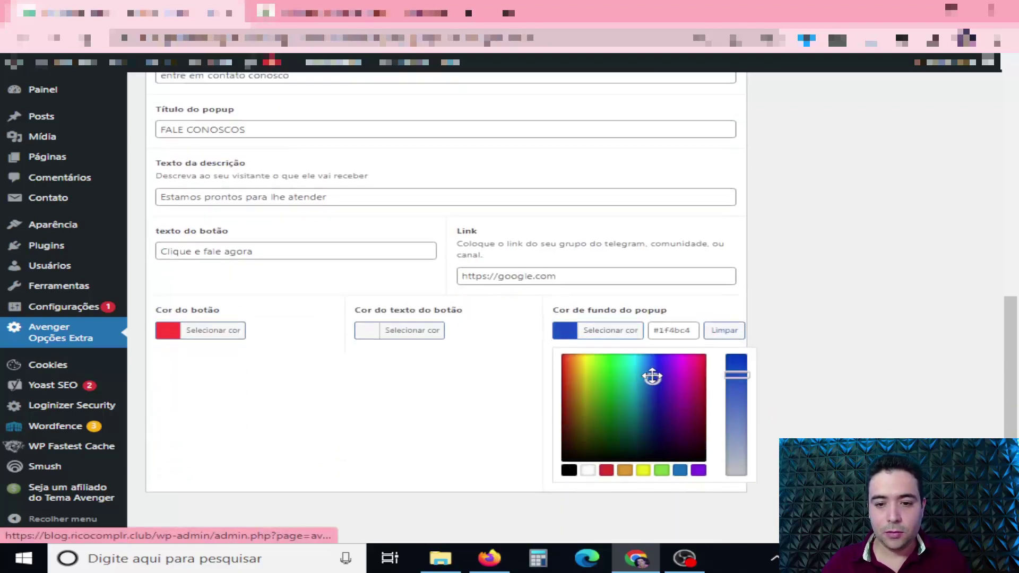
pyautogui.click(502, 377)
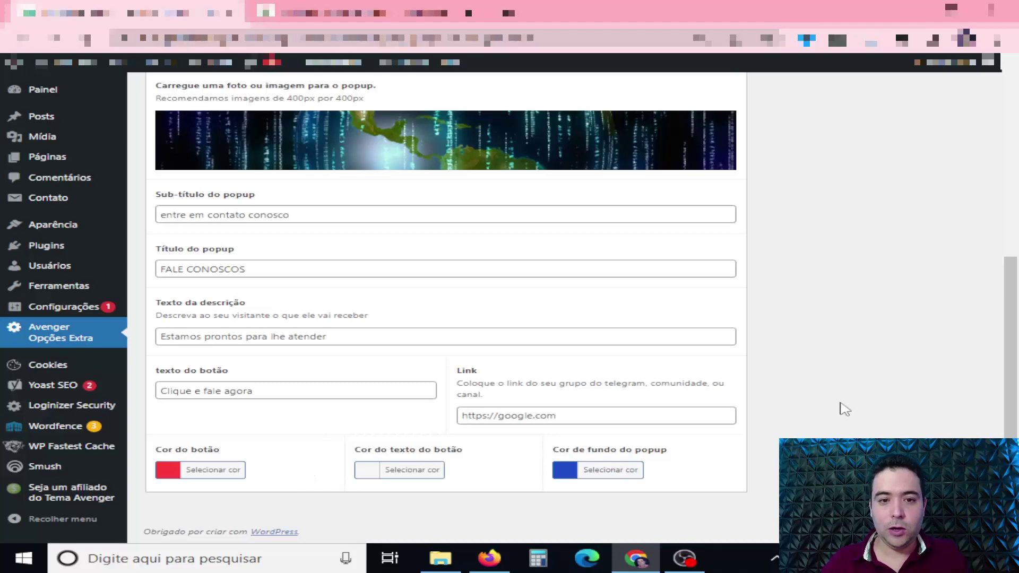
pyautogui.scroll(7, 845, 409)
pyautogui.click(940, 197)
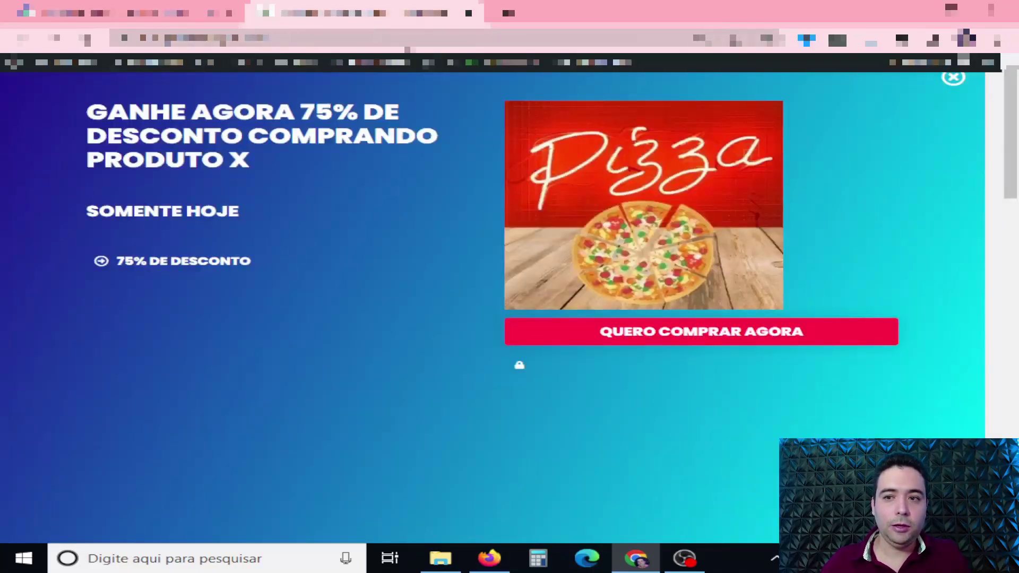
# Dismiss the exit popup on the blog's home page and check the Whatsapp popup there
pyautogui.click(953, 77)
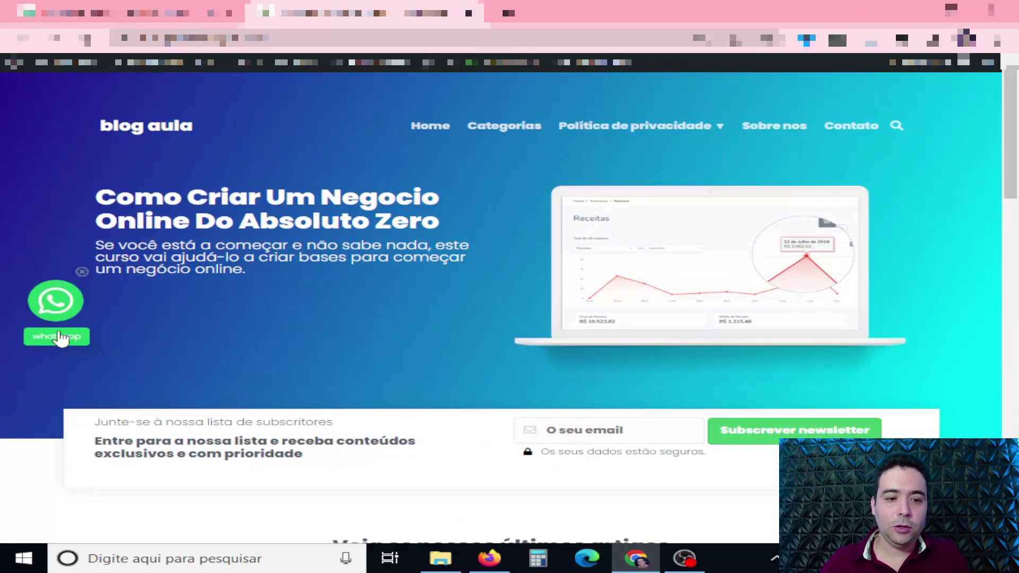
pyautogui.click(59, 337)
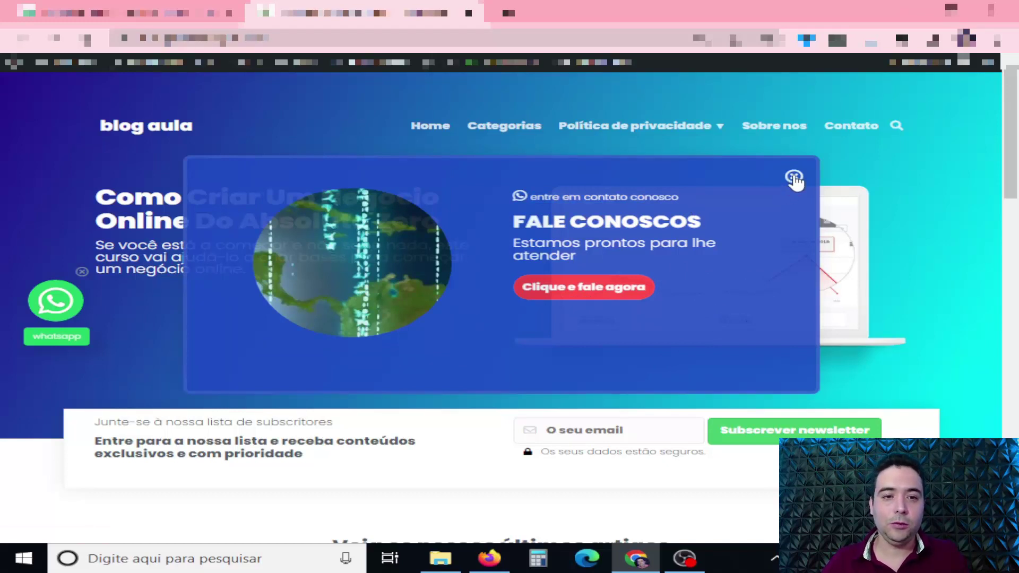
pyautogui.click(133, 13)
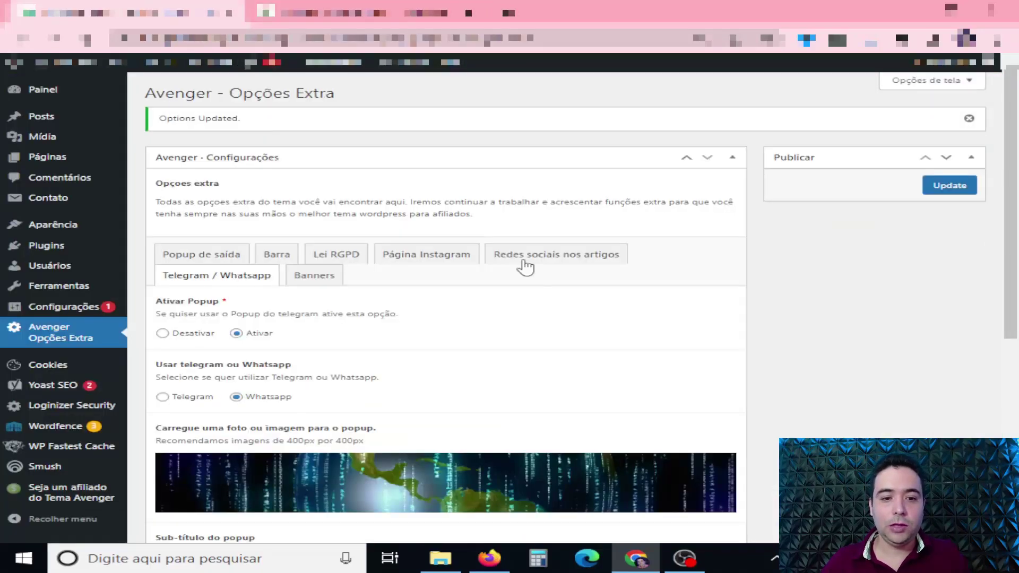
# Activate the banners before the articles (Banners antes dos artigos) in the theme's banner options
pyautogui.click(317, 278)
pyautogui.scroll(-1, 485, 326)
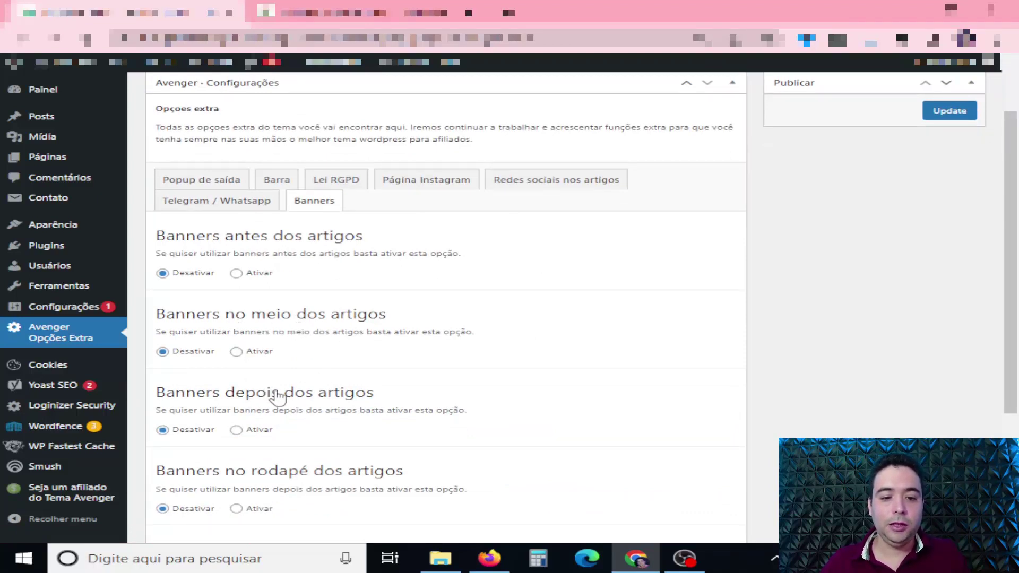
pyautogui.scroll(-1, 416, 460)
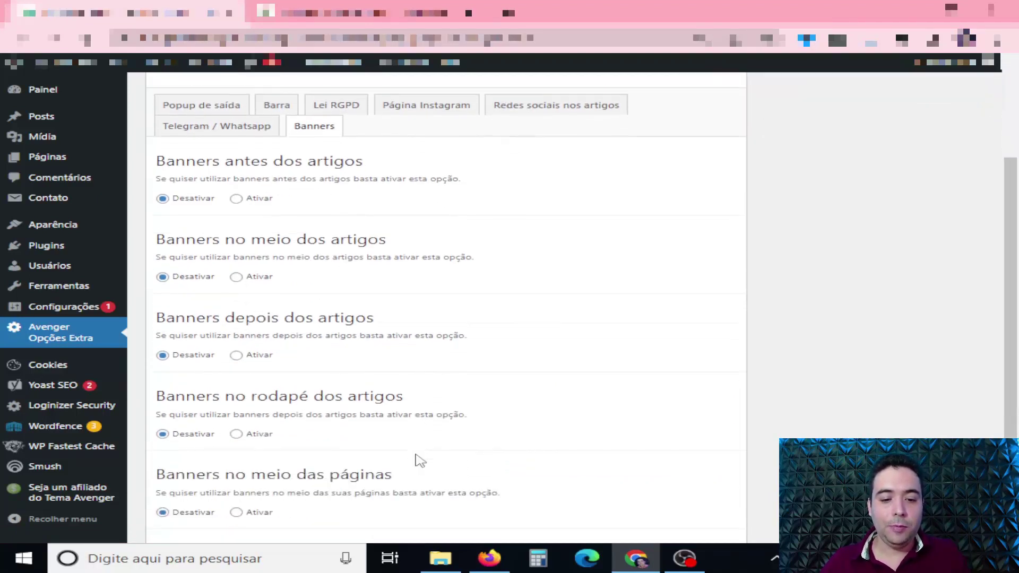
pyautogui.scroll(-1, 420, 460)
pyautogui.scroll(-1, 392, 443)
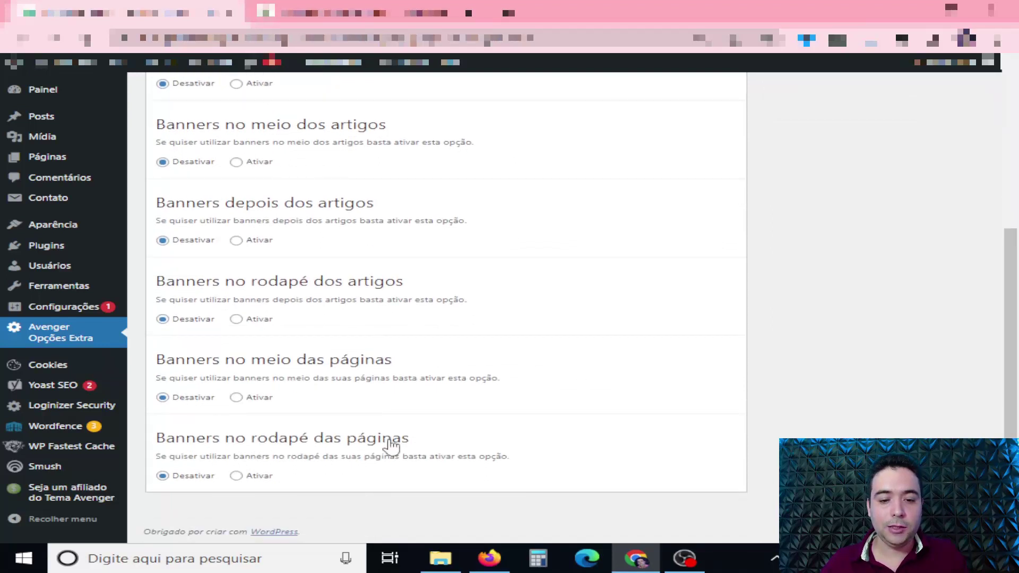
pyautogui.scroll(1, 416, 431)
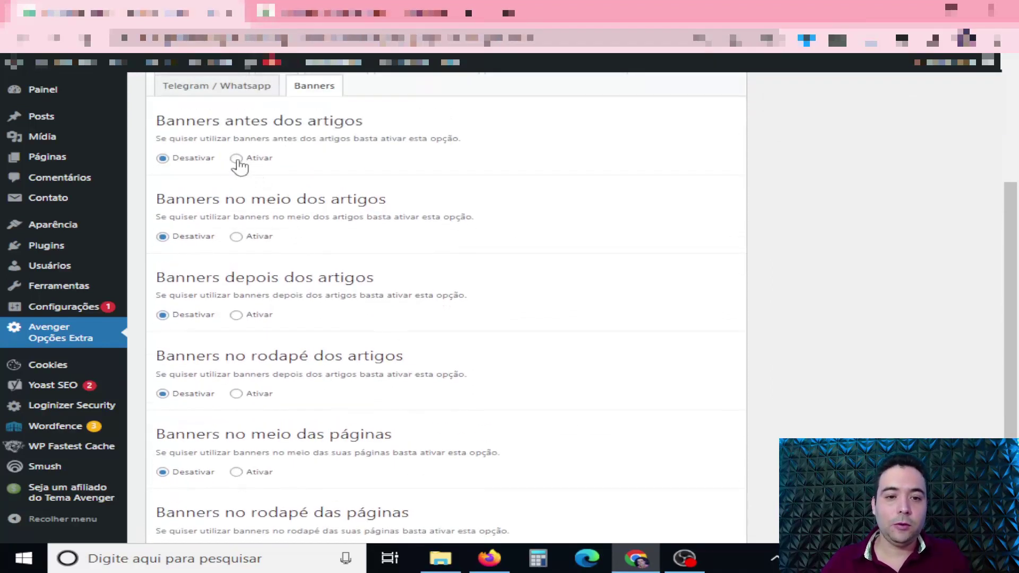
pyautogui.click(236, 158)
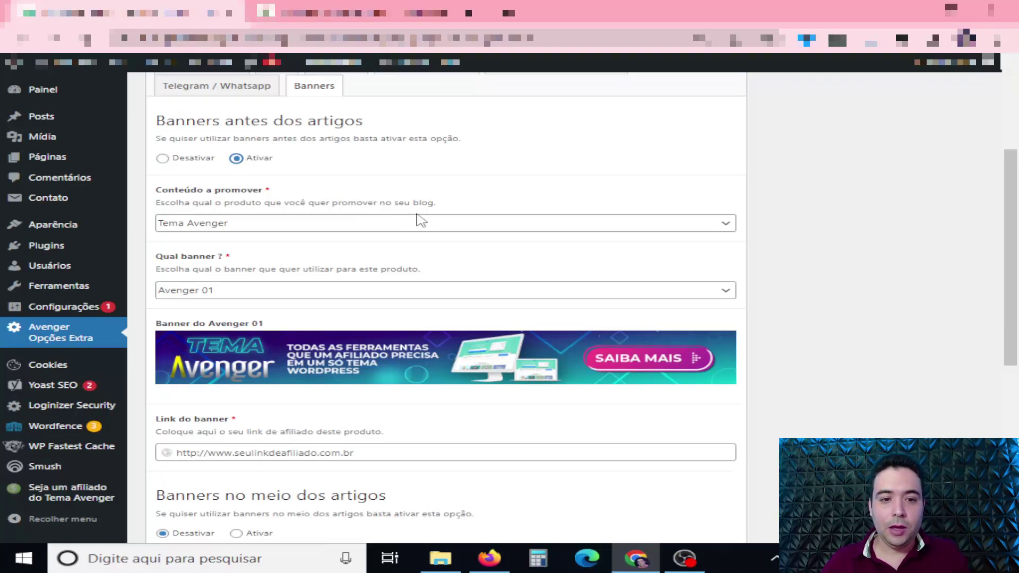
pyautogui.click(454, 230)
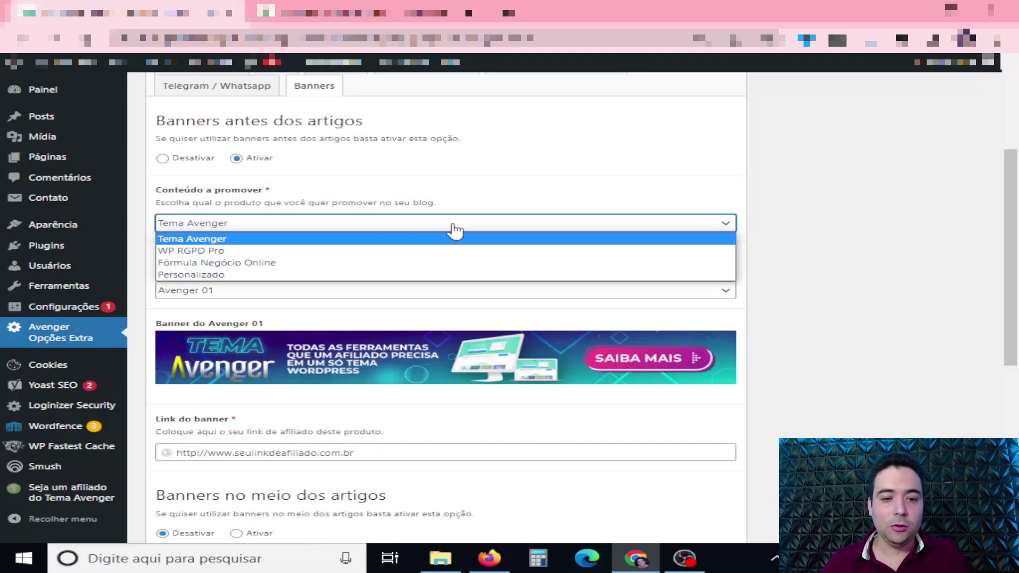
pyautogui.click(292, 262)
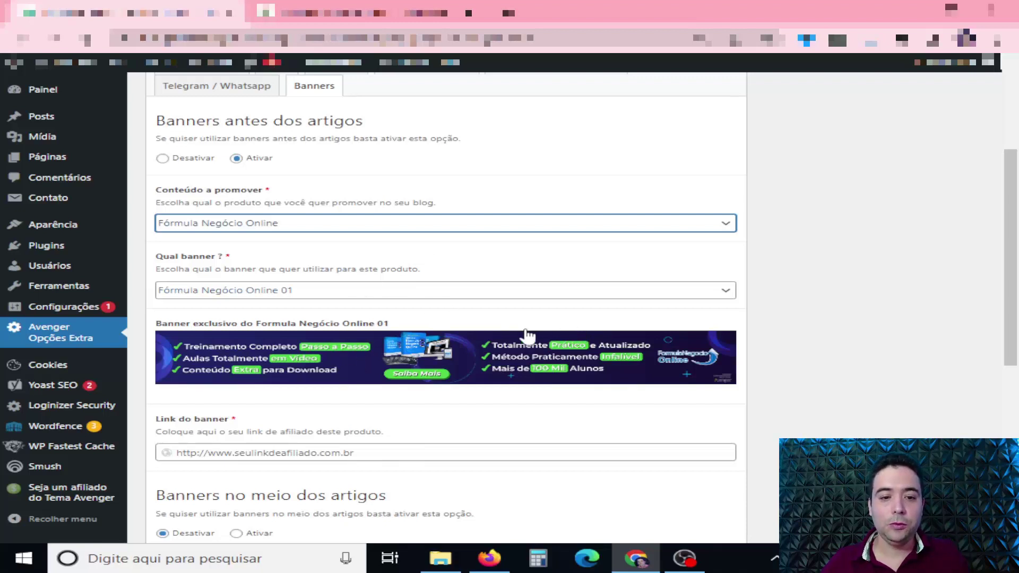
pyautogui.click(310, 292)
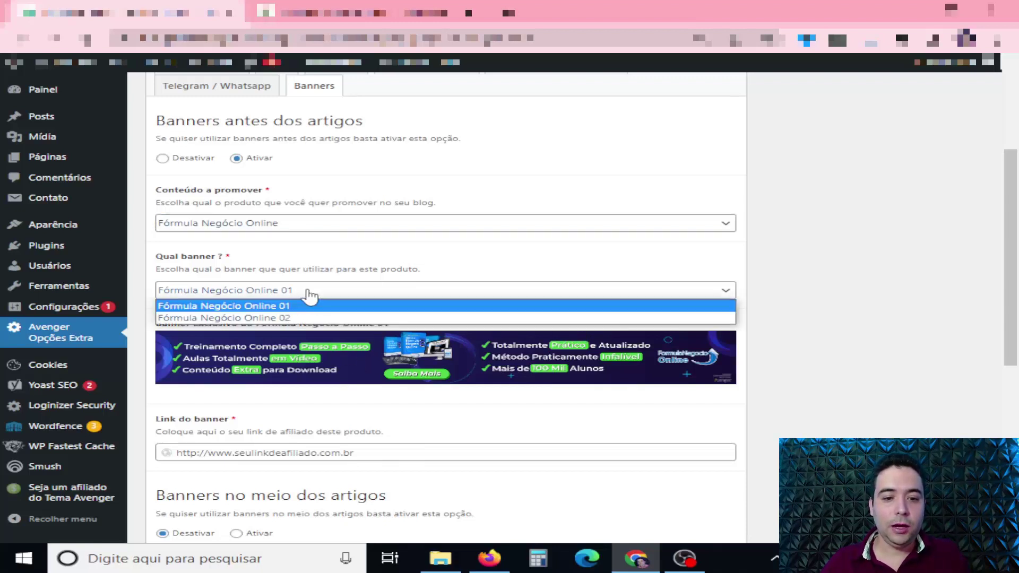
pyautogui.click(286, 318)
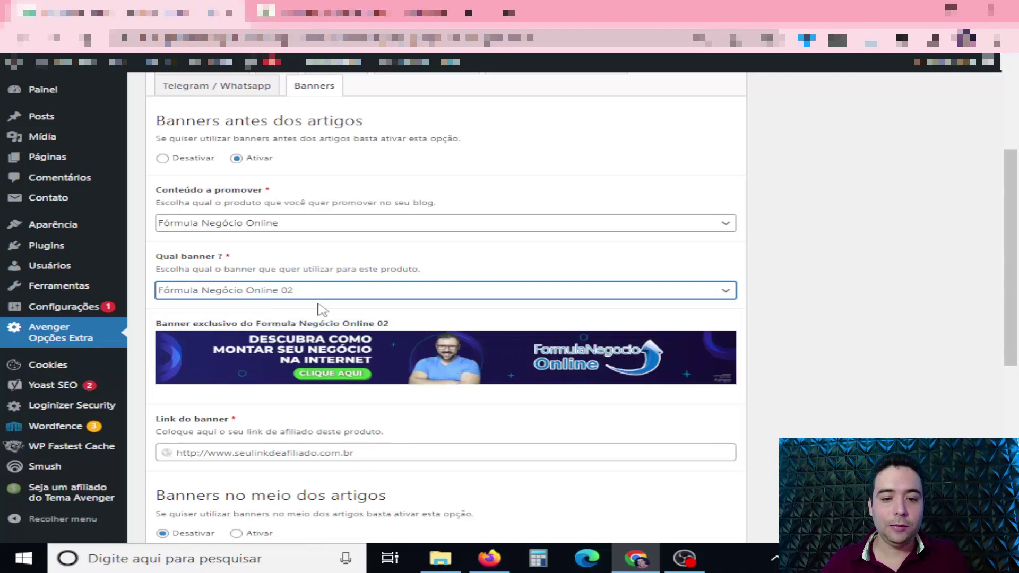
pyautogui.scroll(-1, 433, 321)
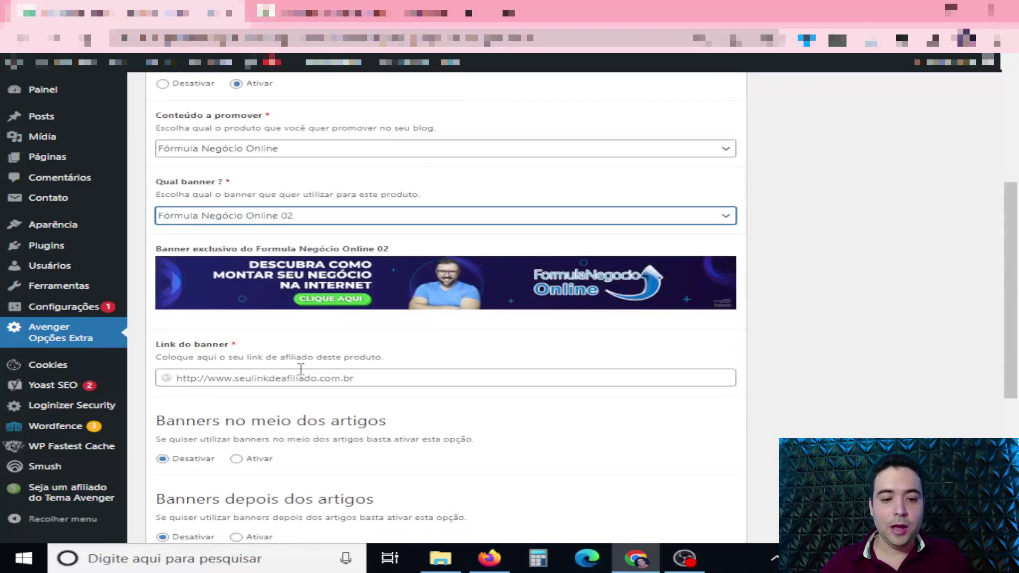
pyautogui.click(294, 373)
pyautogui.write('https://google.com')
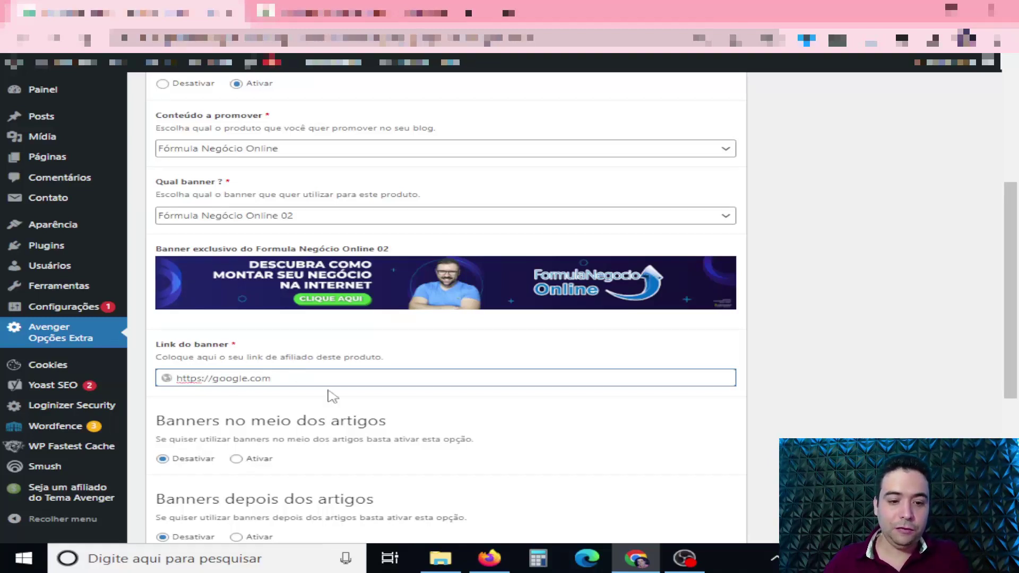
# Activate the banners in the middle of the articles (Banners no meio dos artigos) with Personalizado as the promoted content
pyautogui.scroll(-2, 395, 431)
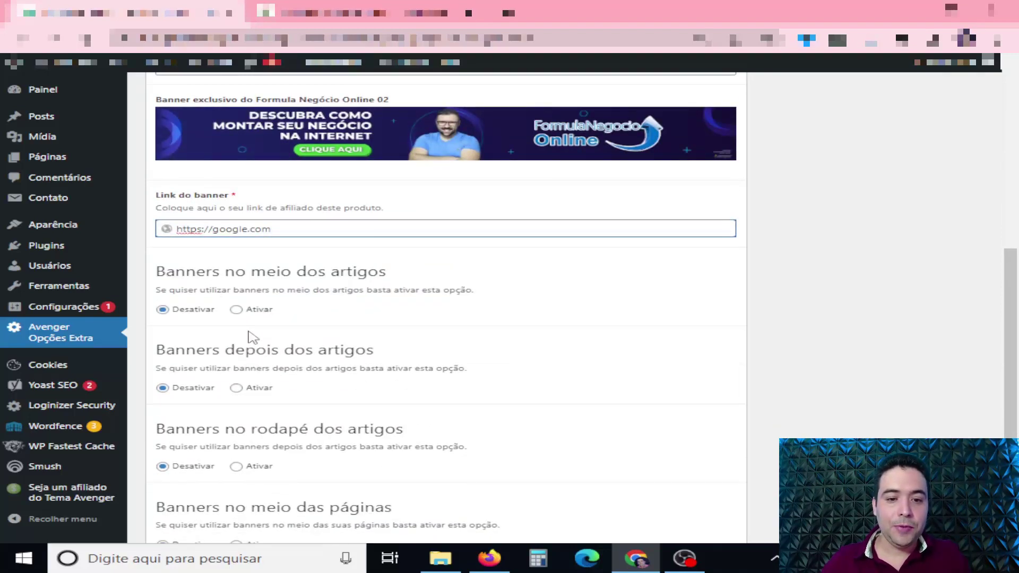
pyautogui.click(237, 310)
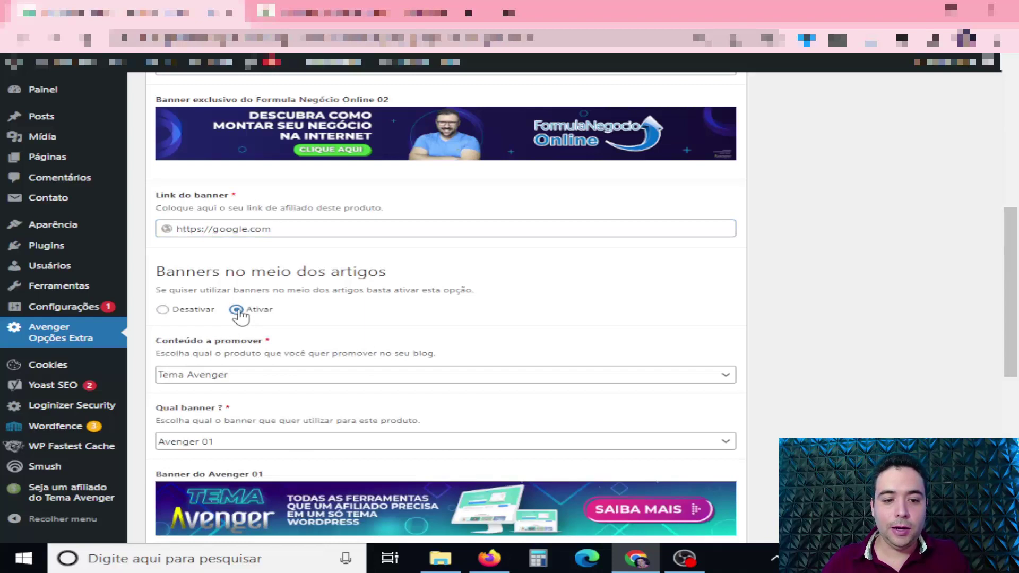
pyautogui.scroll(-1, 350, 319)
pyautogui.click(398, 301)
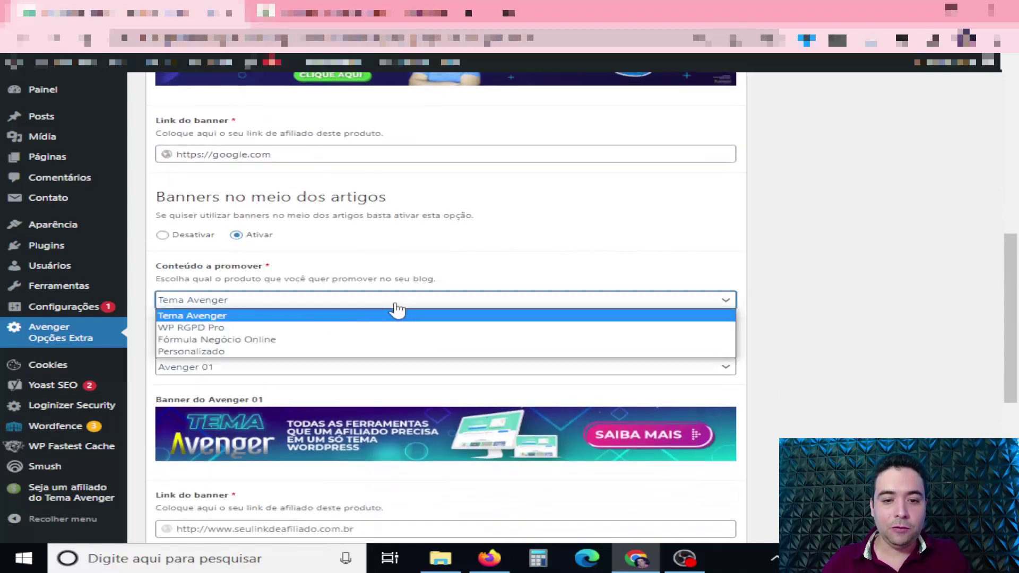
pyautogui.click(247, 352)
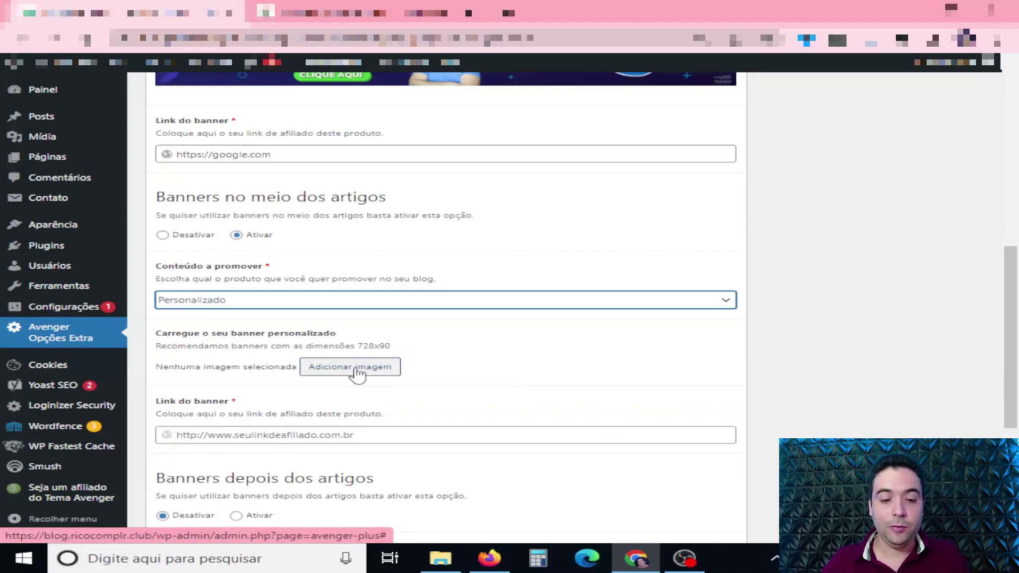
# Add the gastritis image cropped-Design-sem-nome-3.png from the media library as the custom mid-article banner
pyautogui.click(357, 373)
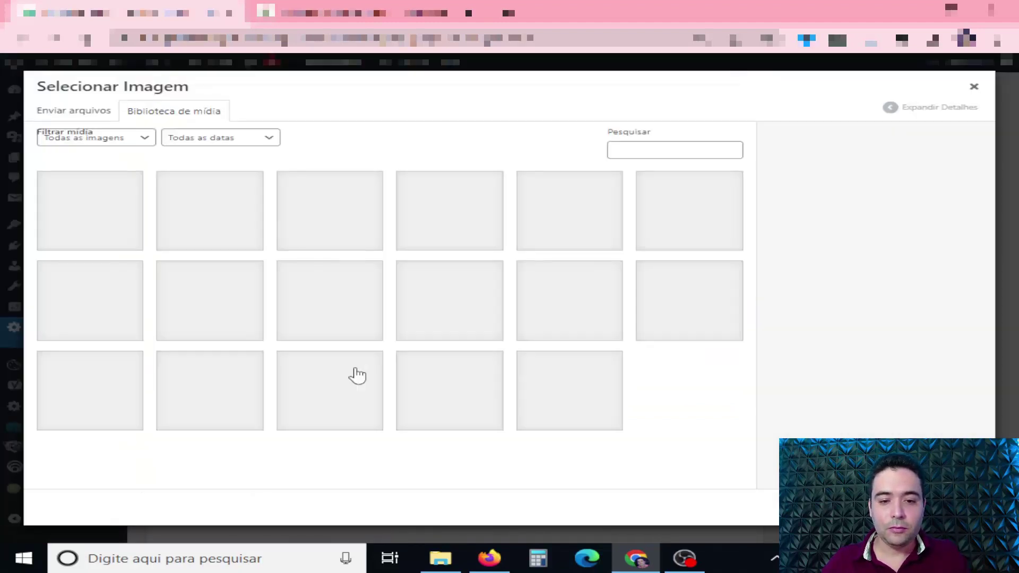
pyautogui.click(340, 304)
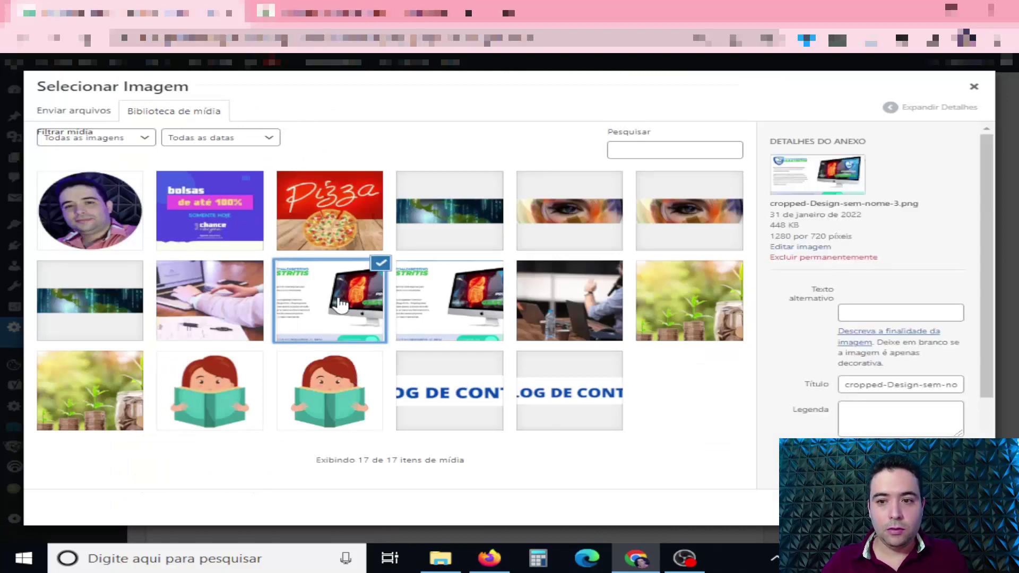
pyautogui.doubleClick(340, 304)
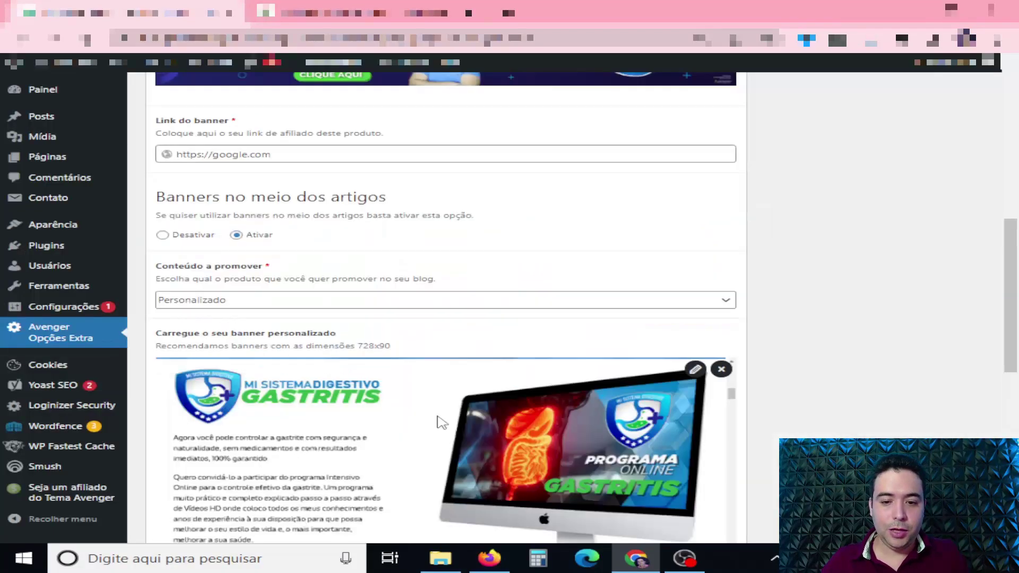
pyautogui.scroll(-5, 448, 387)
pyautogui.scroll(-1, 447, 253)
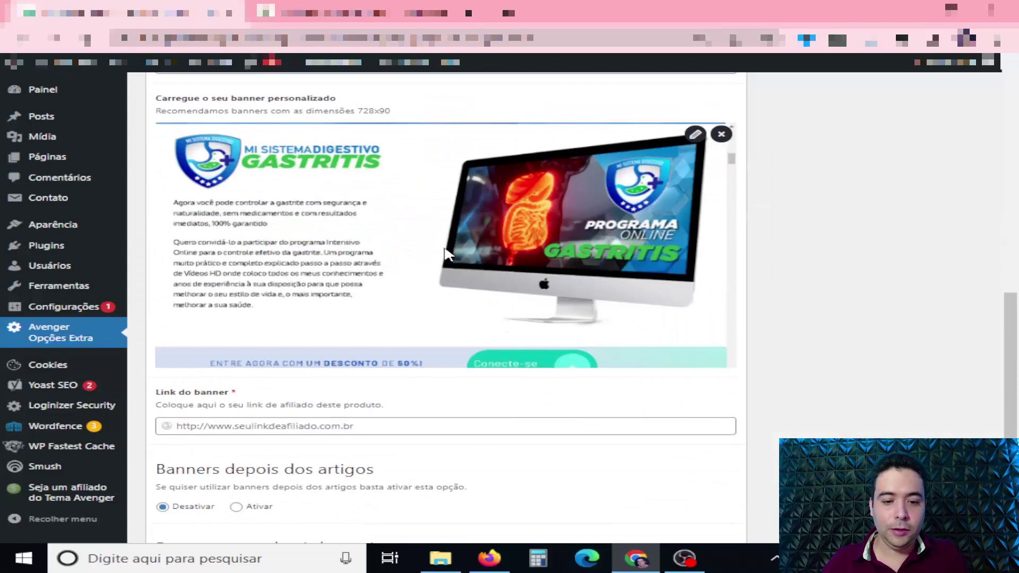
pyautogui.scroll(-1, 447, 254)
pyautogui.click(385, 362)
pyautogui.write('https://google.com')
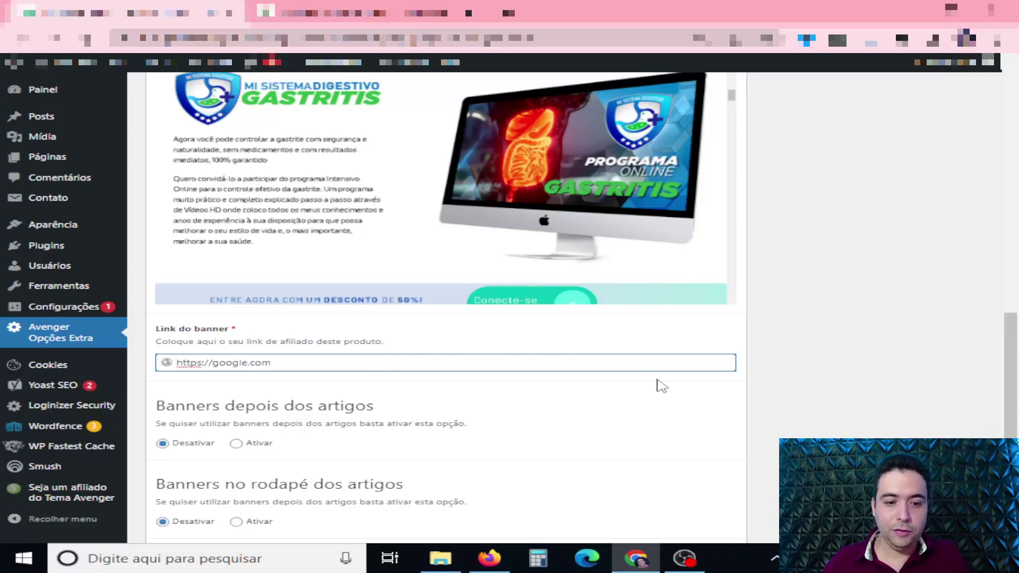
pyautogui.scroll(-4, 660, 386)
pyautogui.scroll(2, 874, 411)
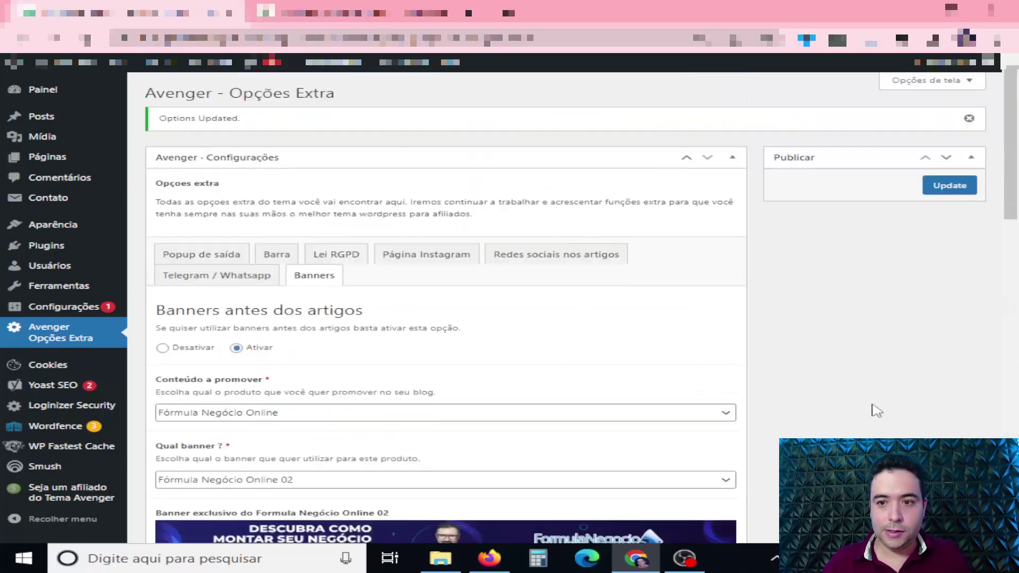
pyautogui.click(951, 190)
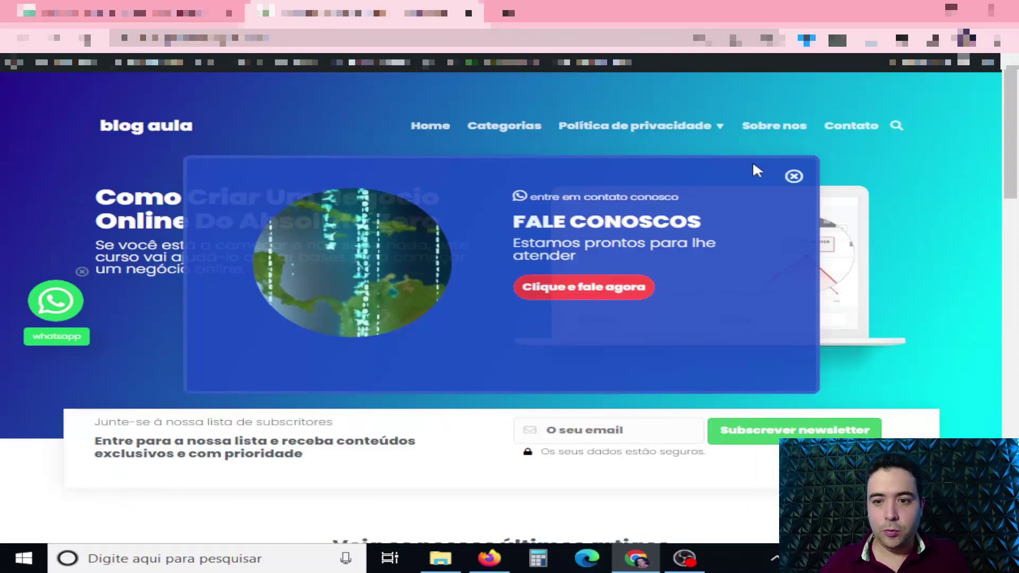
# Close the Whatsapp popup on the blog's home page
pyautogui.click(794, 177)
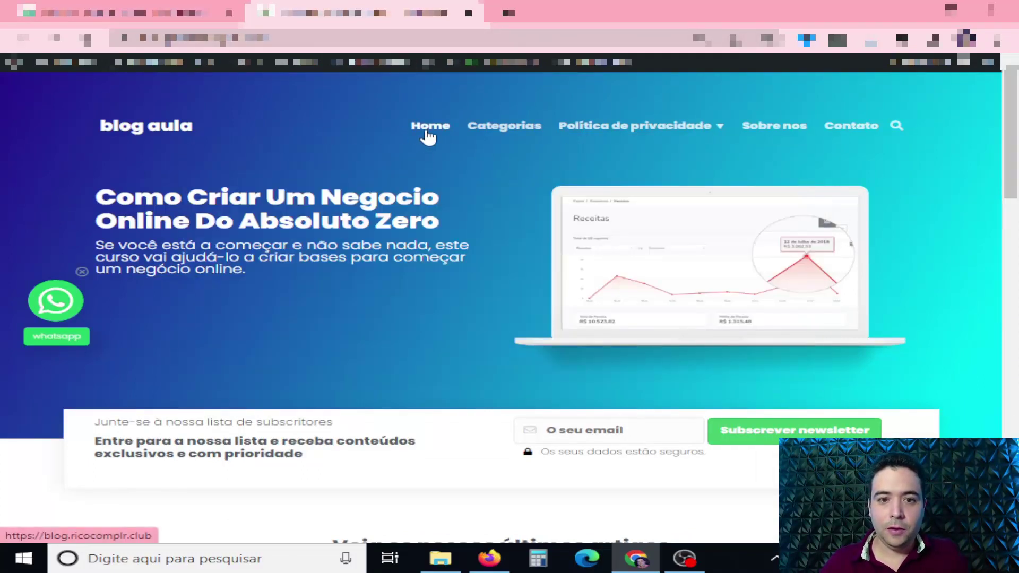
# Open the blog's article on the three affiliate marketing tools and examine the banners above and within its text
pyautogui.click(428, 137)
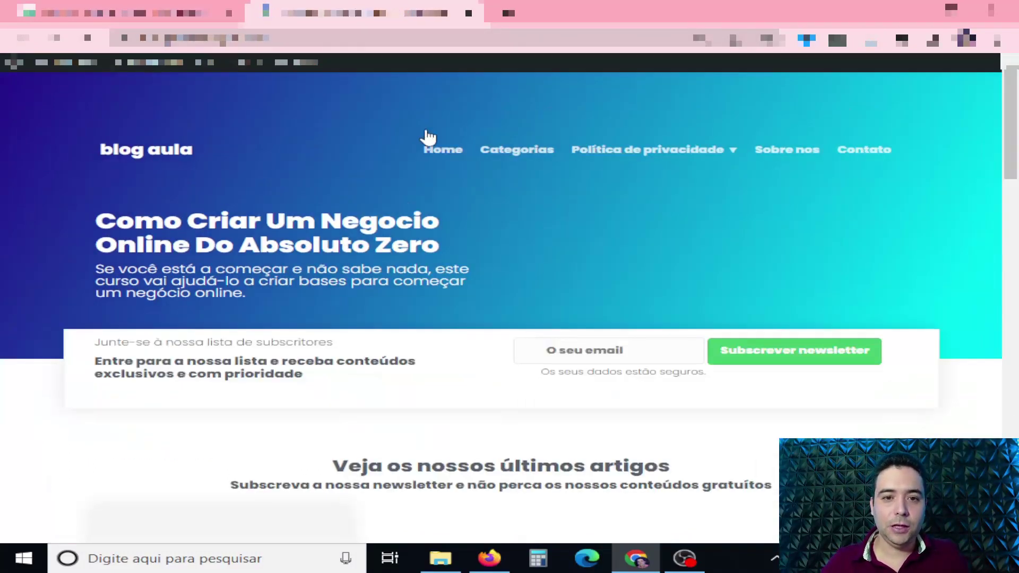
pyautogui.scroll(-7, 465, 220)
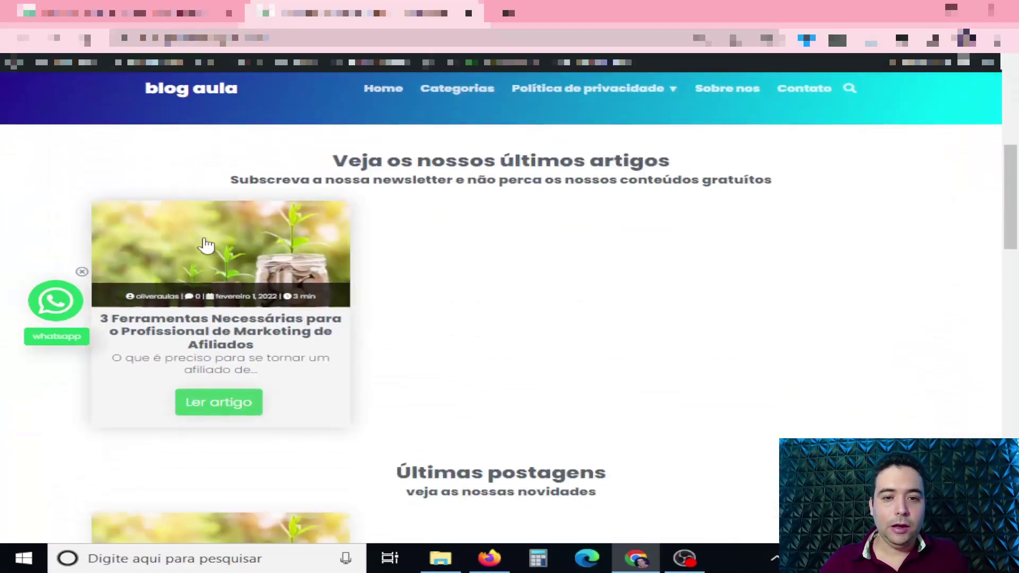
pyautogui.click(255, 246)
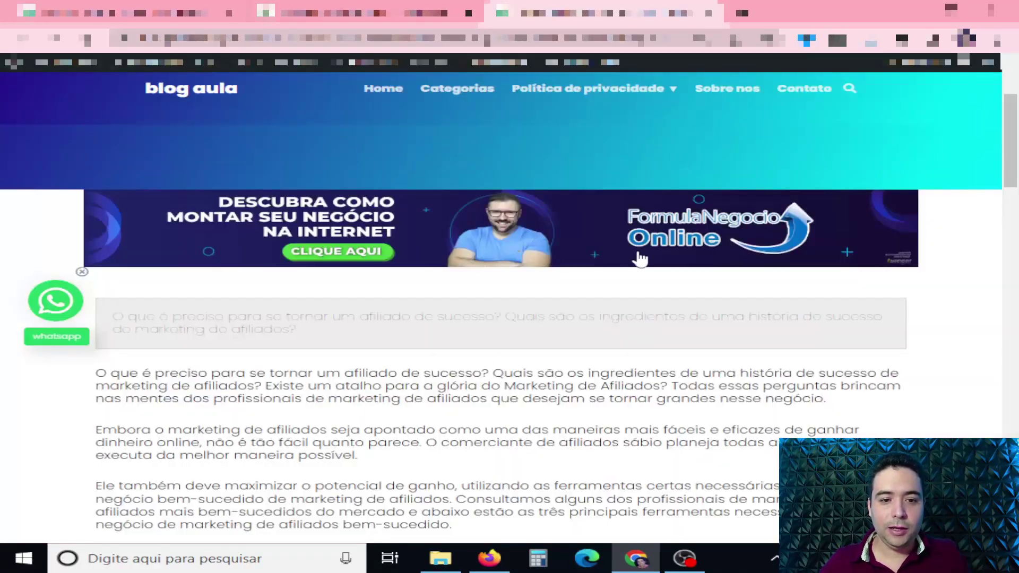
pyautogui.scroll(-4, 637, 256)
pyautogui.scroll(-5, 637, 256)
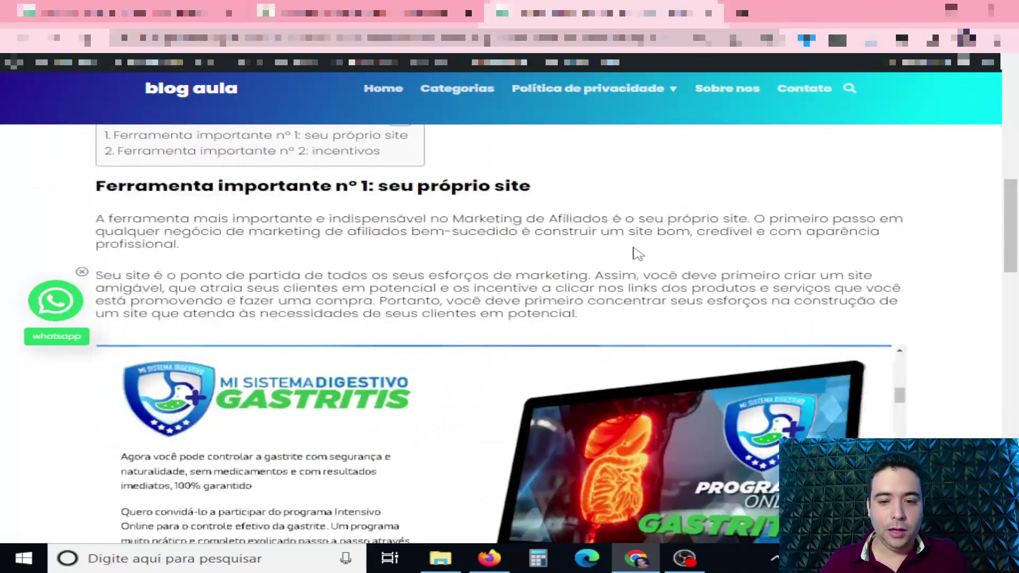
pyautogui.scroll(-4, 457, 377)
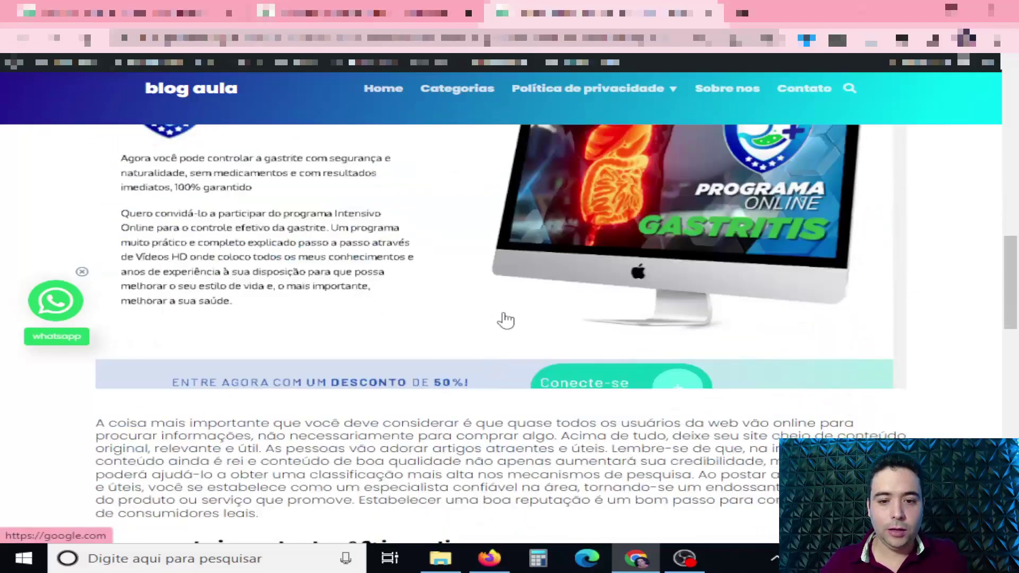
pyautogui.scroll(3, 494, 327)
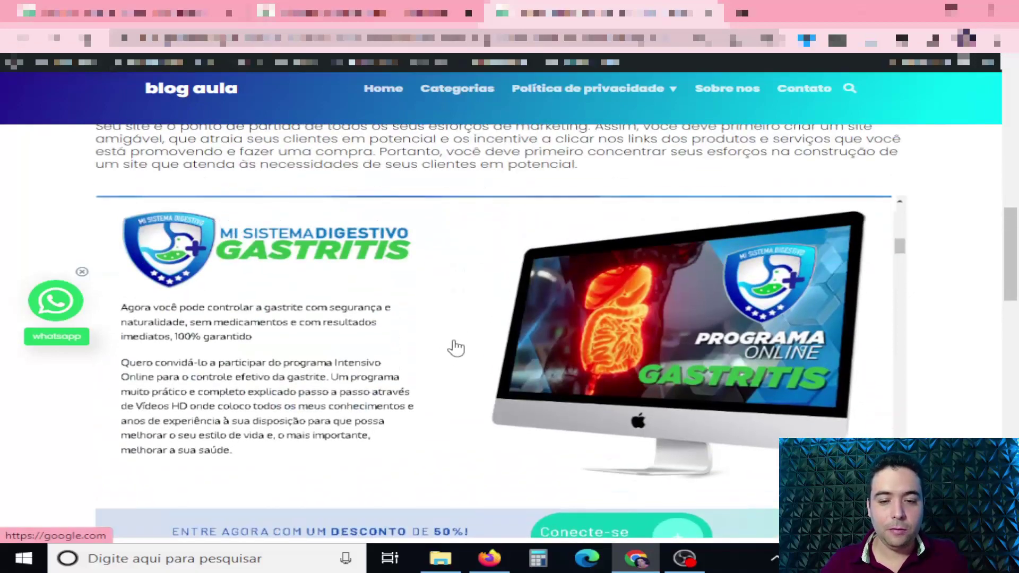
pyautogui.scroll(-10, 455, 347)
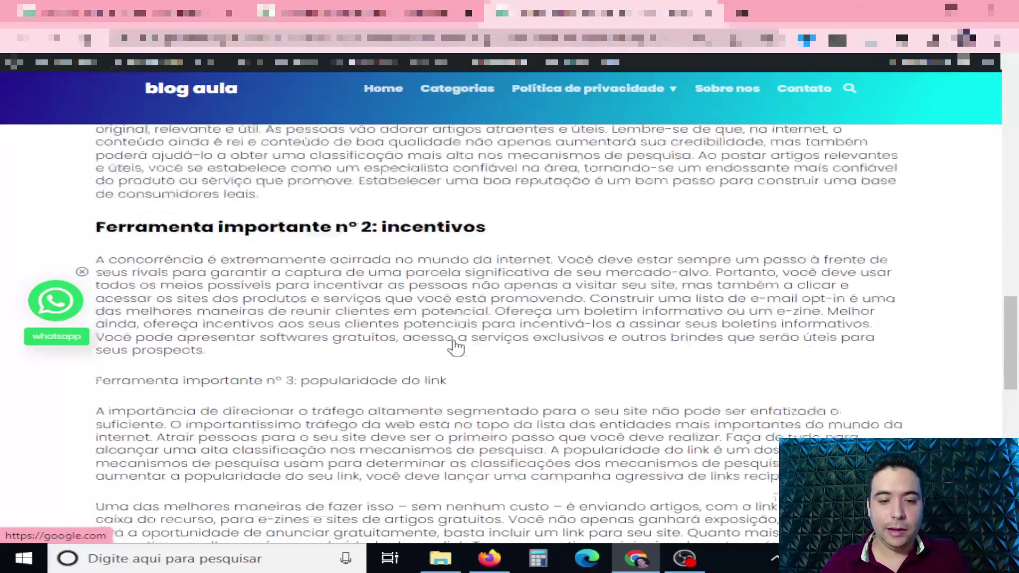
pyautogui.scroll(8, 455, 347)
pyautogui.scroll(3, 570, 341)
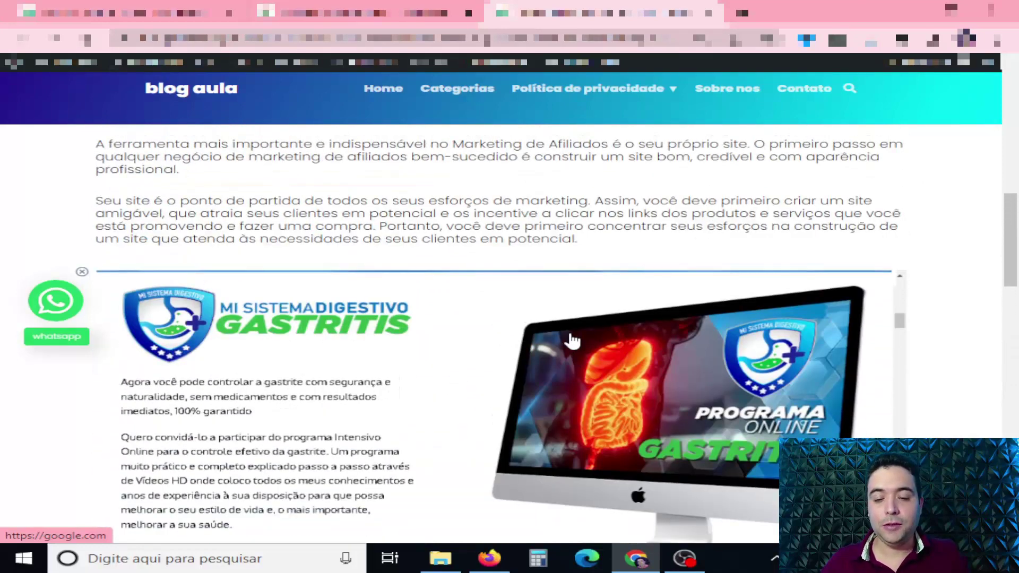
# Return to the WordPress admin, review the Avenger article banner settings, and open the Avenger – Geral theme options
pyautogui.hotkey('ctrl', 'Tab')
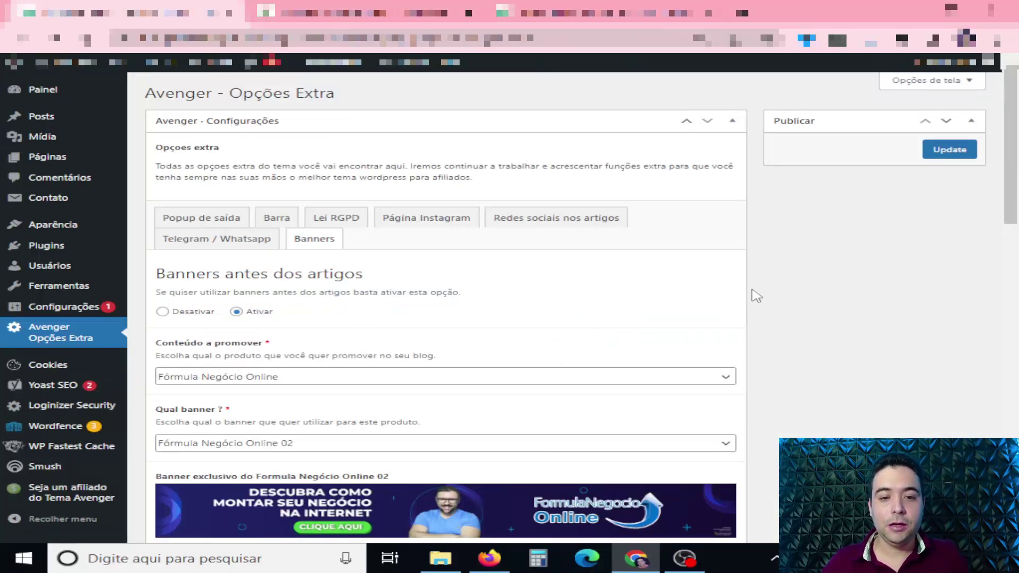
pyautogui.scroll(-8, 756, 296)
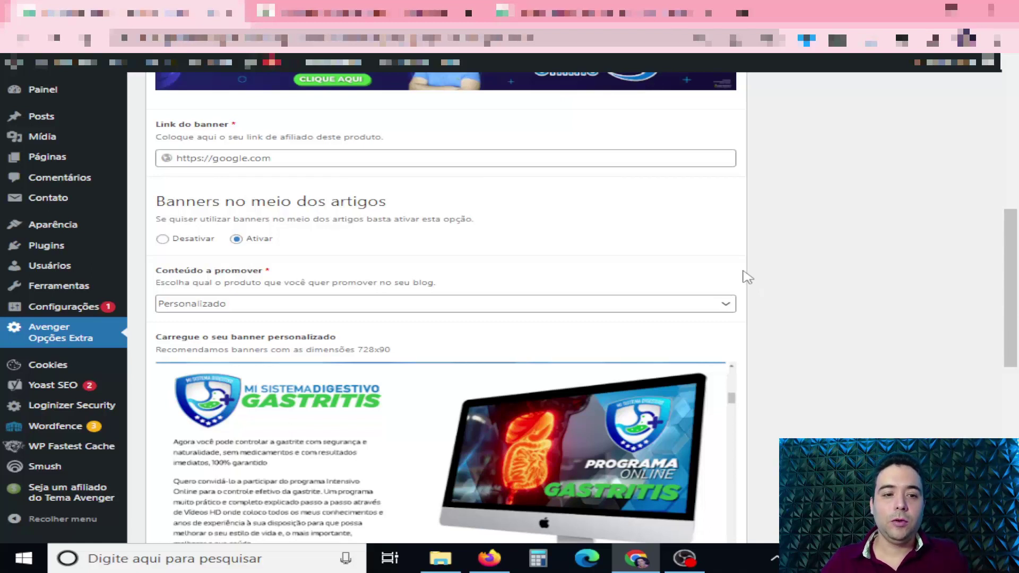
pyautogui.moveTo(51, 233)
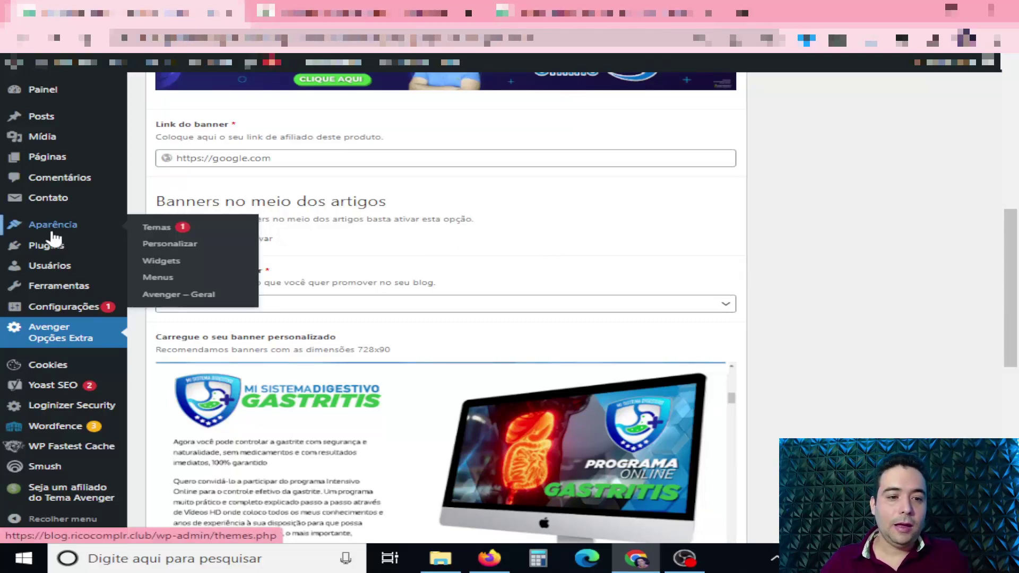
pyautogui.click(166, 300)
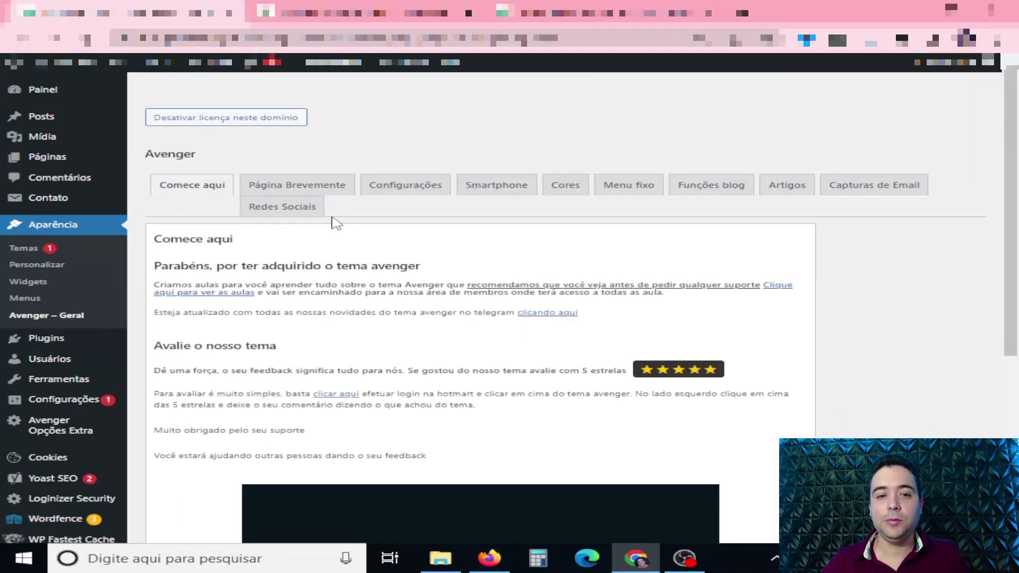
# Set Ativar página brevemente to Sim and review the coming-soon page's colour, title, launch date, welcome message and email capture fields
pyautogui.click(318, 192)
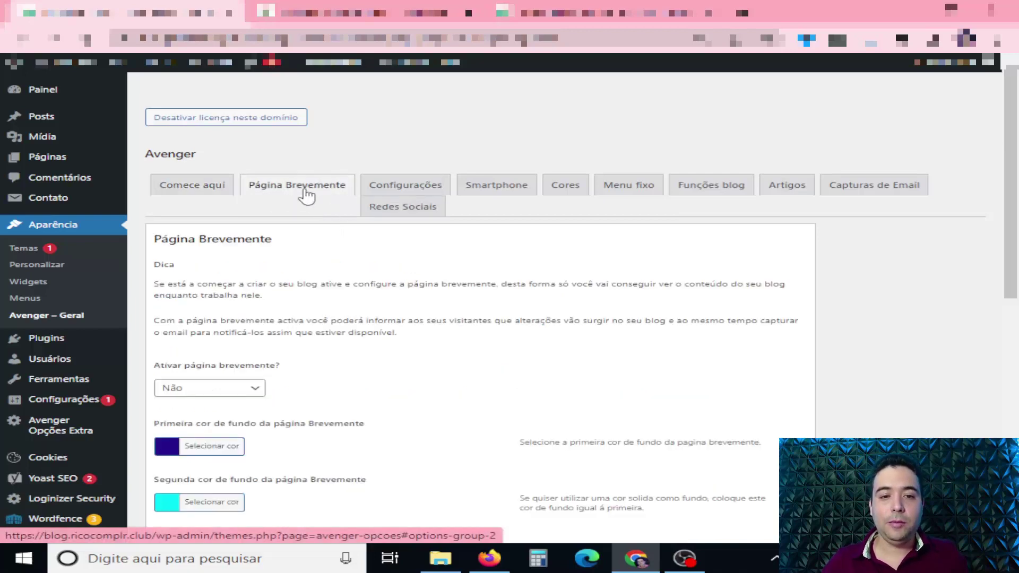
pyautogui.click(237, 393)
pyautogui.click(206, 415)
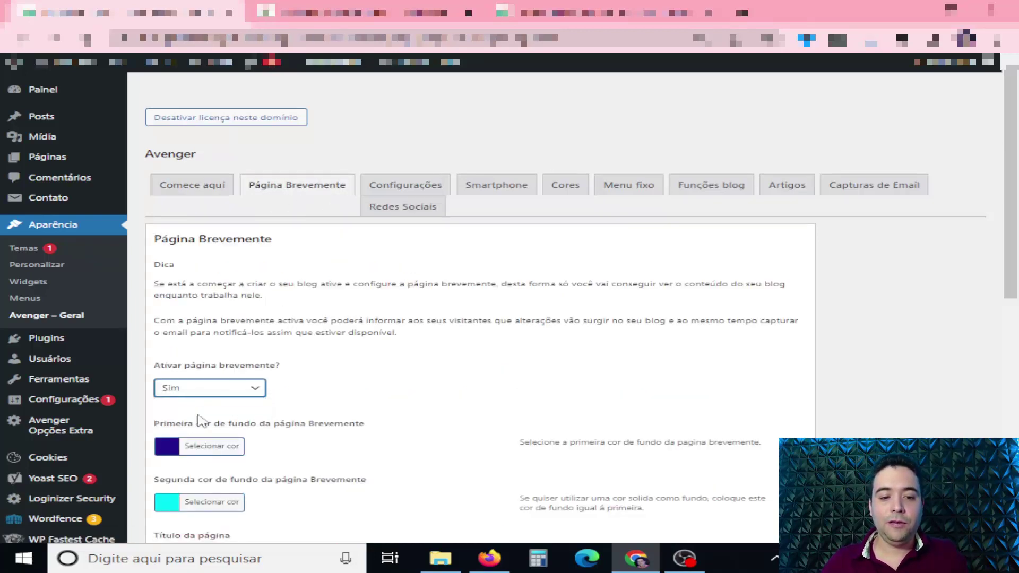
pyautogui.scroll(-5, 409, 366)
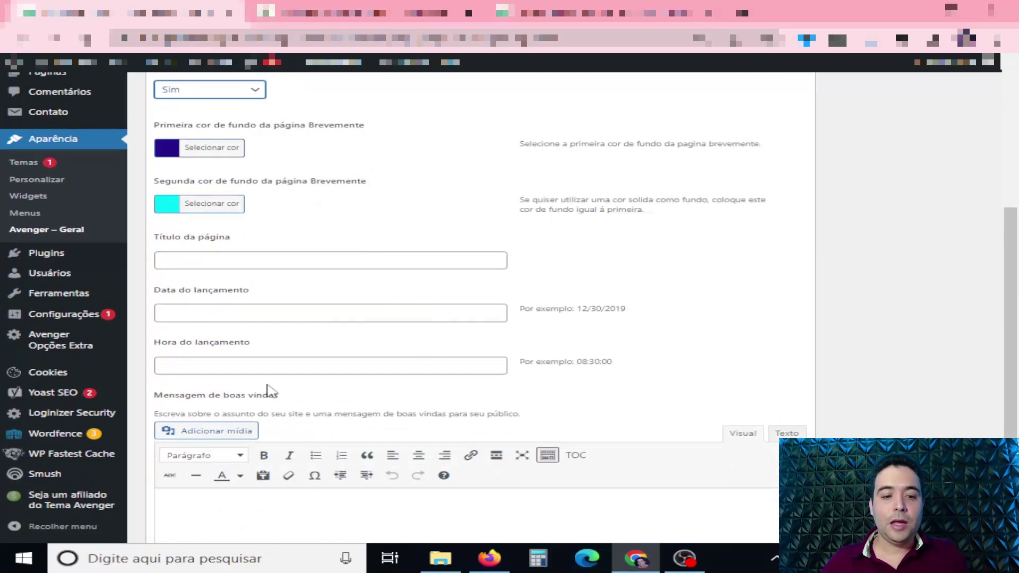
pyautogui.scroll(-3, 383, 371)
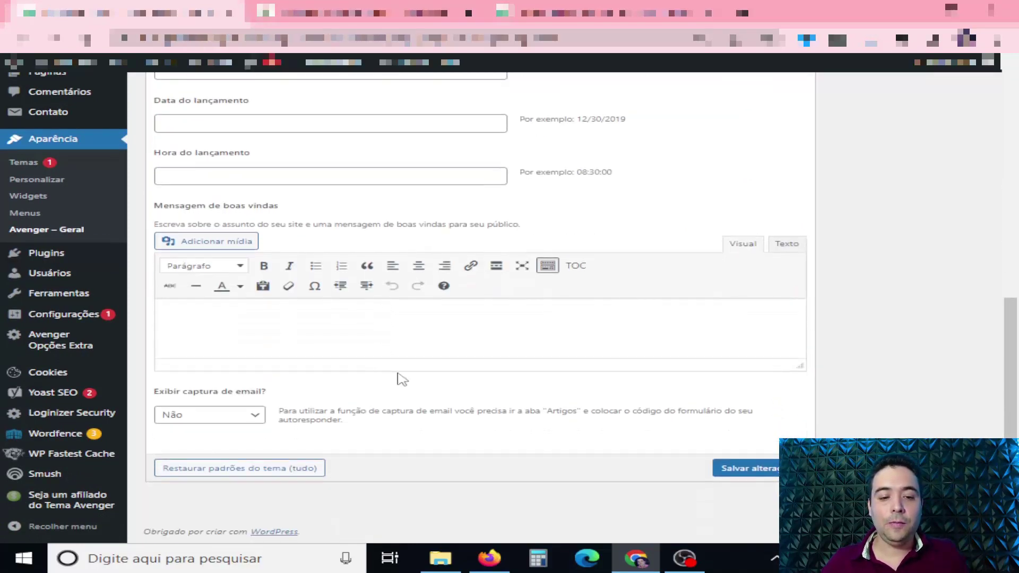
pyautogui.scroll(6, 439, 380)
pyautogui.scroll(2, 441, 381)
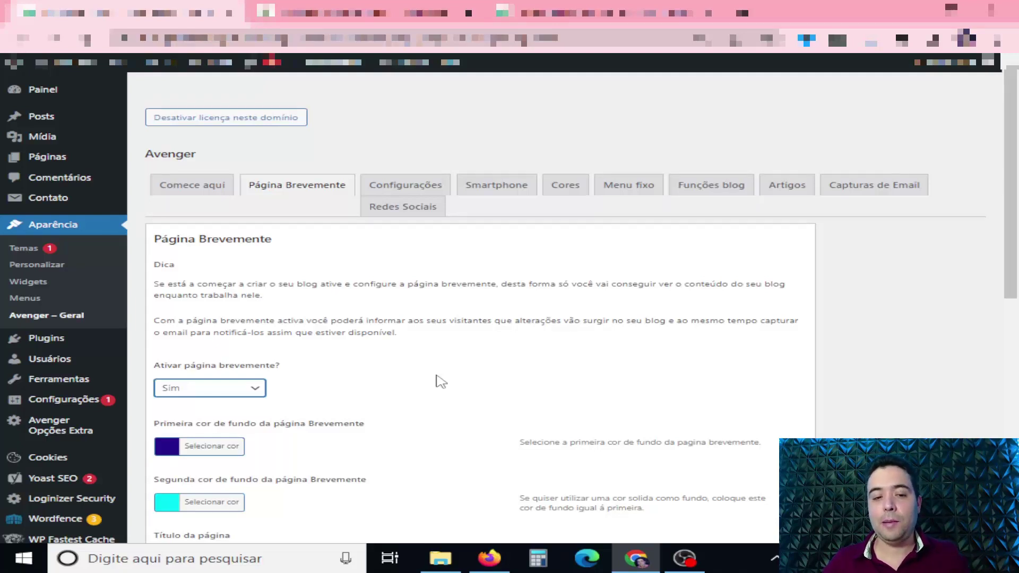
# Set Ativar página brevemente to Não
pyautogui.click(258, 388)
pyautogui.click(215, 401)
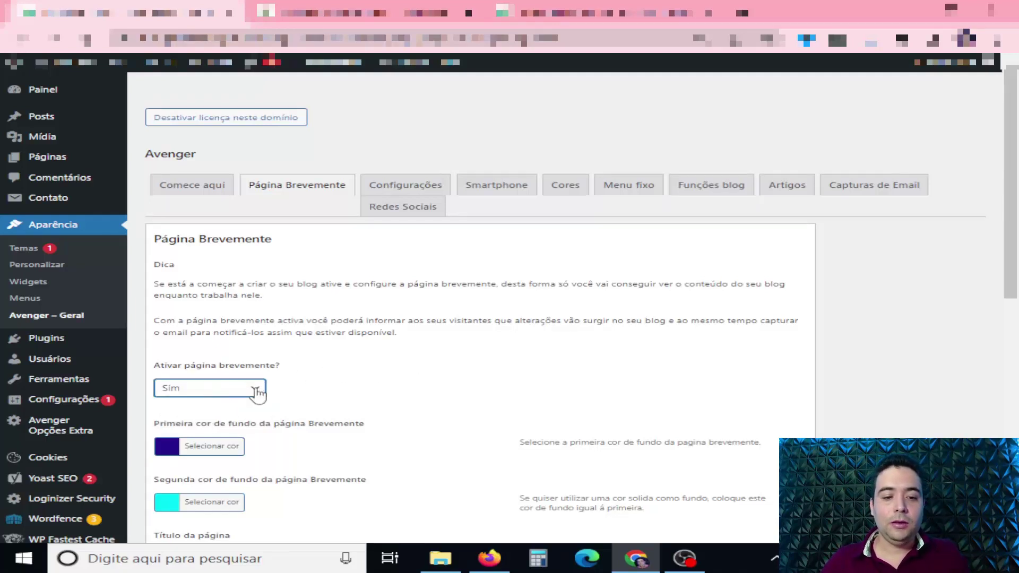
pyautogui.click(257, 390)
pyautogui.click(192, 402)
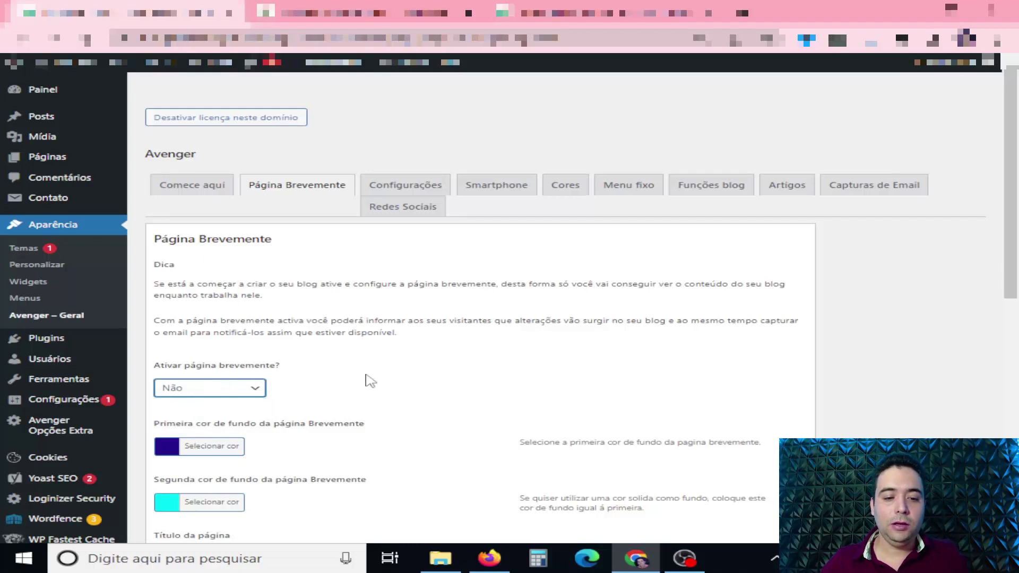
# Check the blog's footer and clear the footer affiliate link in the theme's Configurações
pyautogui.click(410, 187)
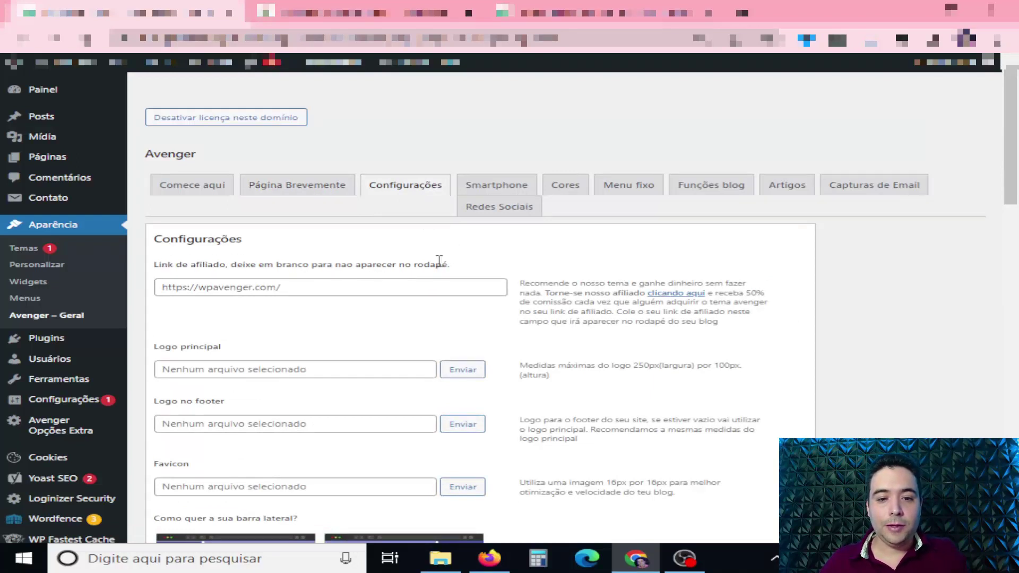
pyautogui.moveTo(294, 290); pyautogui.dragTo(161, 291)
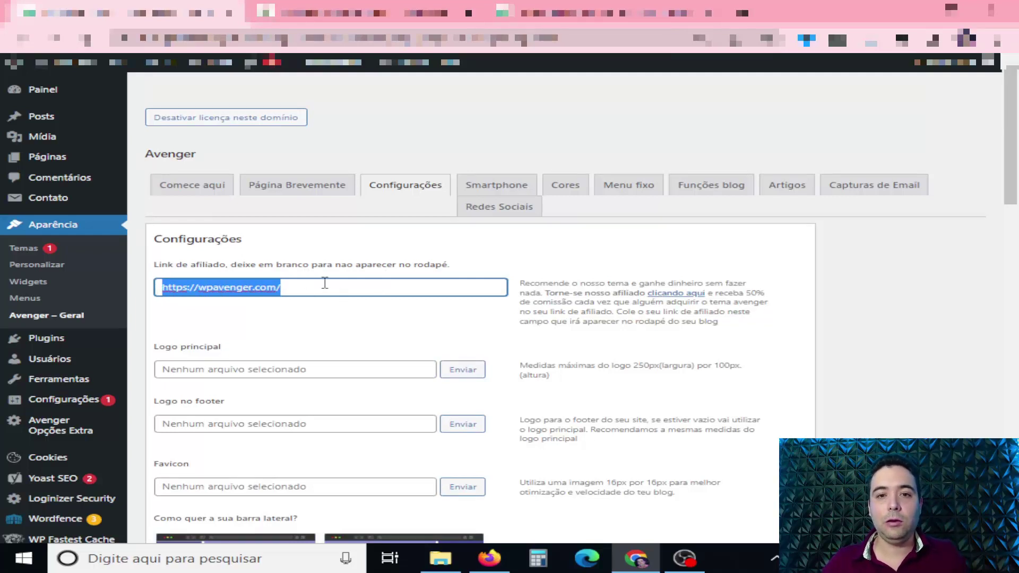
pyautogui.click(401, 16)
pyautogui.scroll(-10, 666, 462)
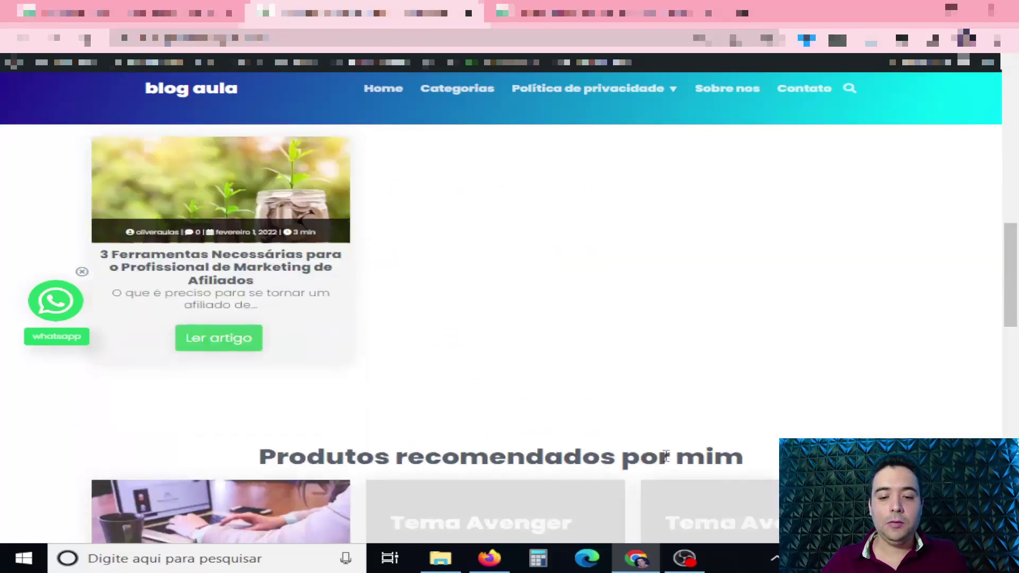
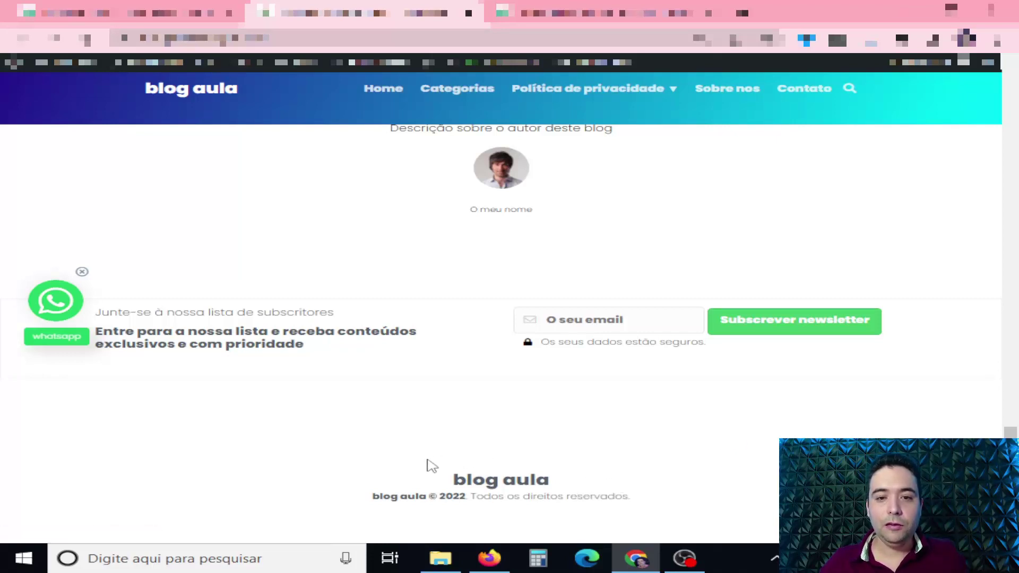
pyautogui.scroll(5, 580, 482)
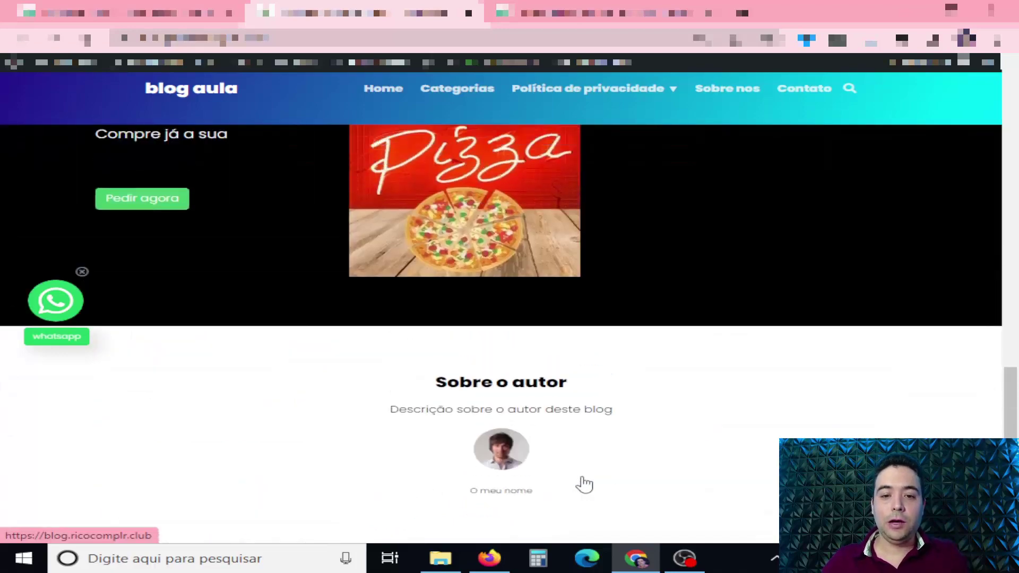
pyautogui.scroll(15, 583, 484)
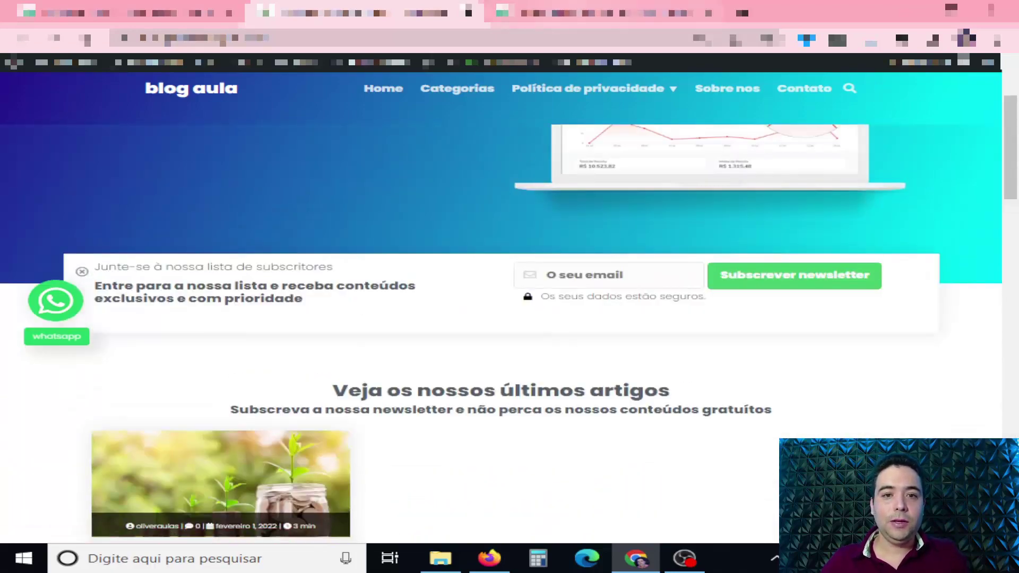
pyautogui.hotkey('ctrl', 'Tab')
pyautogui.press('BackSpace')
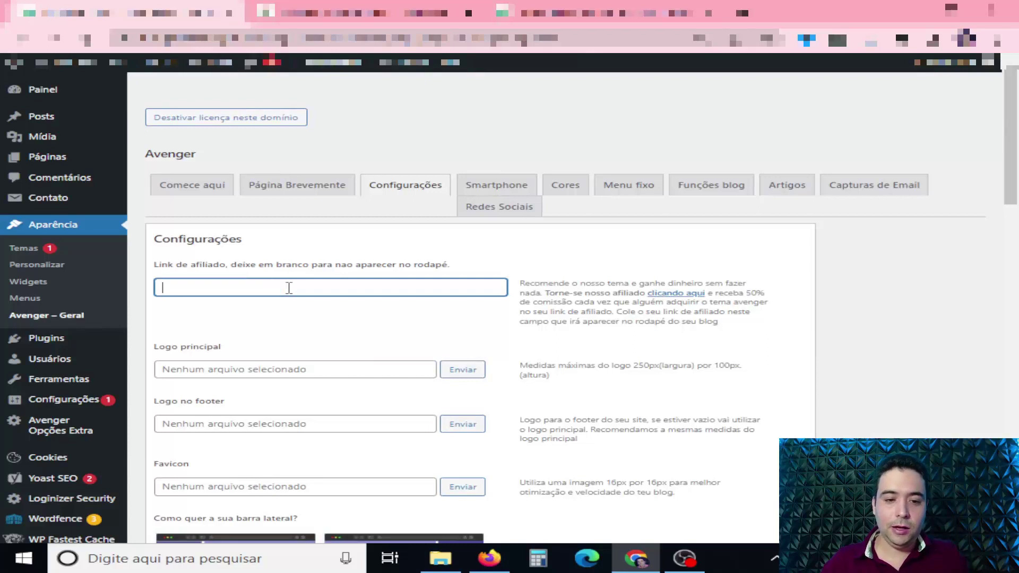
pyautogui.click(375, 318)
# Assign the picture of the red-haired girl reading a green book as both the main logo and the footer logo
pyautogui.scroll(-1, 377, 318)
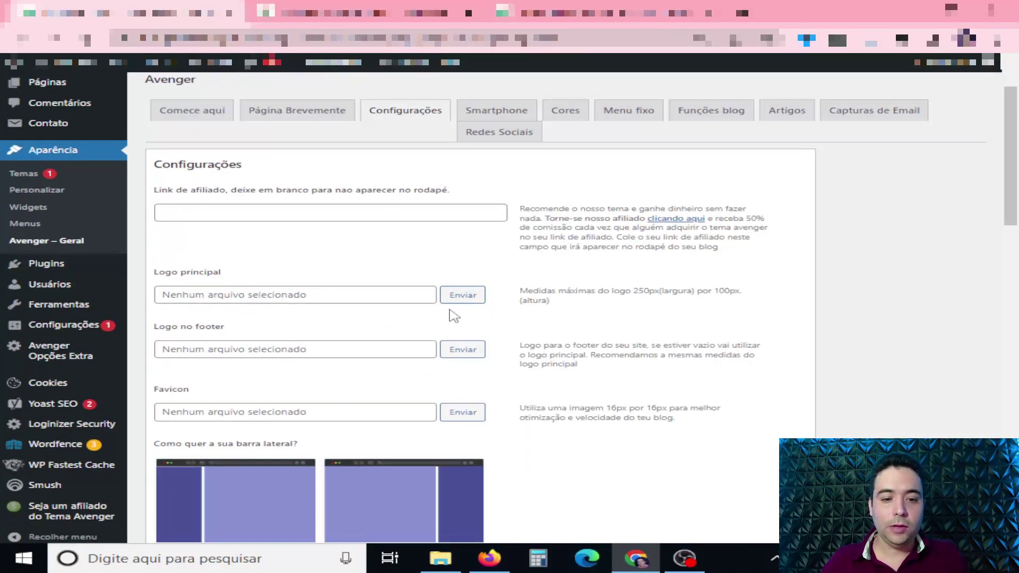
pyautogui.click(461, 297)
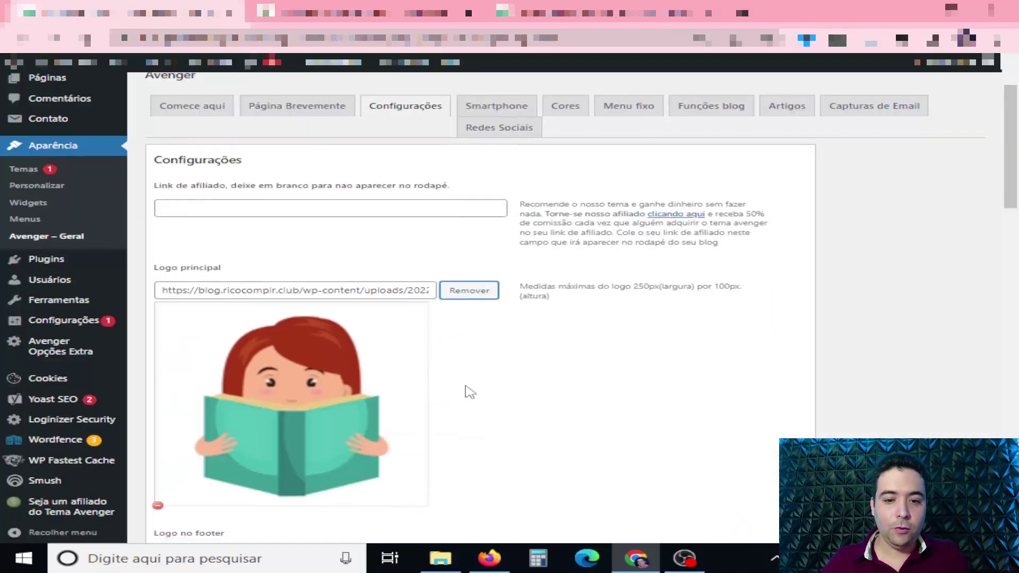
pyautogui.scroll(-3, 508, 311)
pyautogui.scroll(-2, 511, 308)
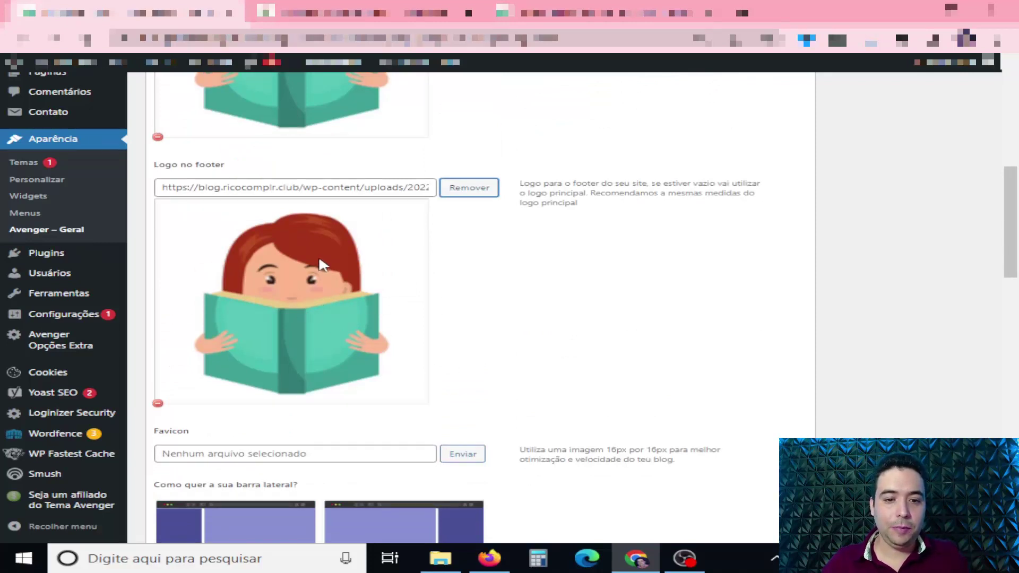
# Set cropped-Design-sem-nome-9.png from the media library as the site's favicon
pyautogui.scroll(-3, 473, 309)
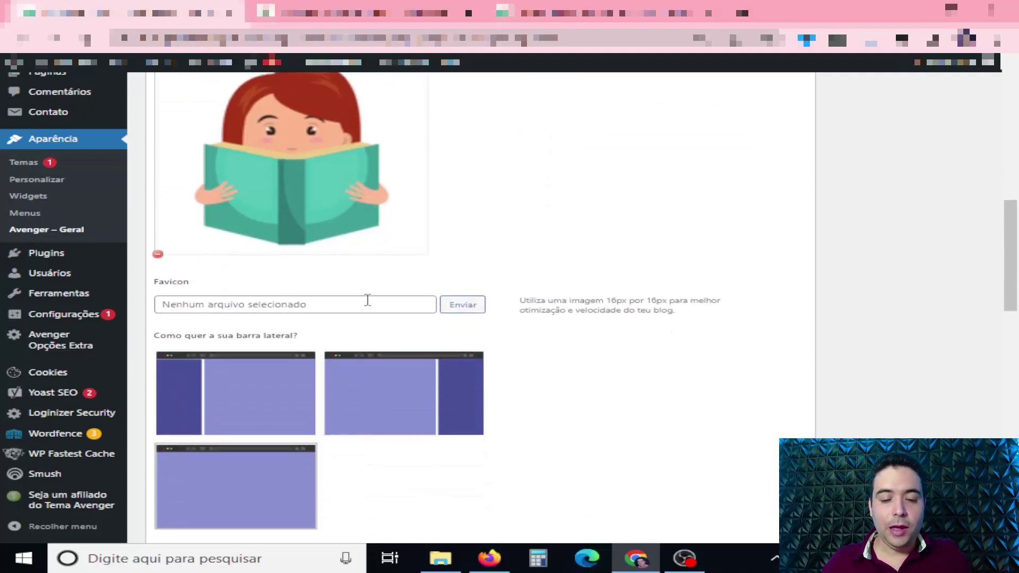
pyautogui.click(455, 311)
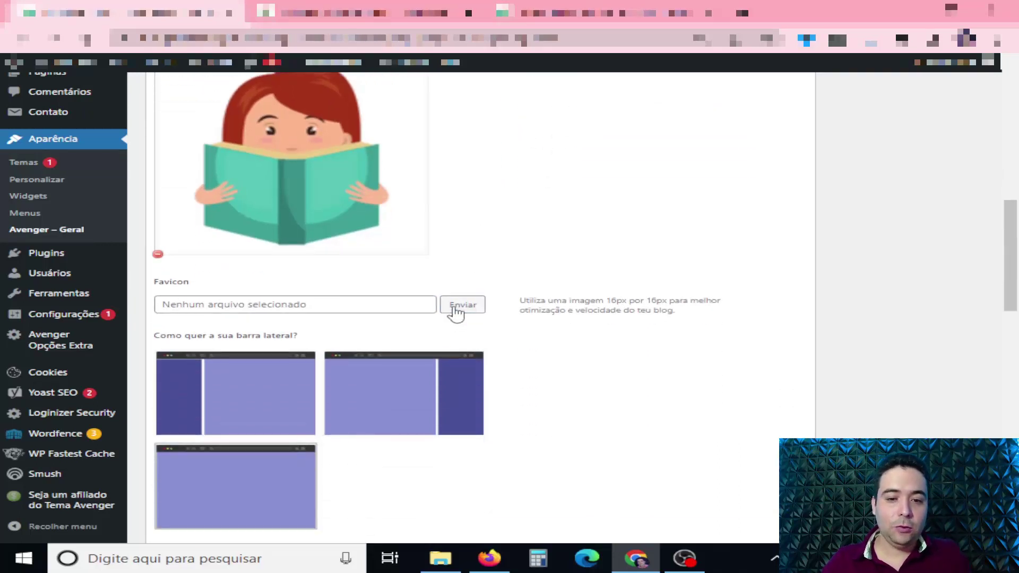
pyautogui.click(238, 401)
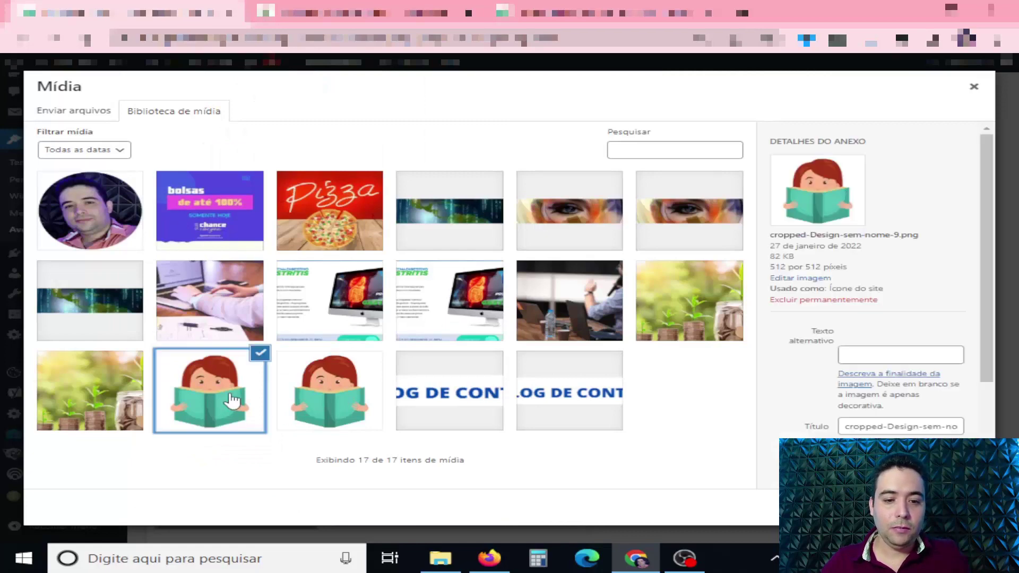
pyautogui.click(955, 508)
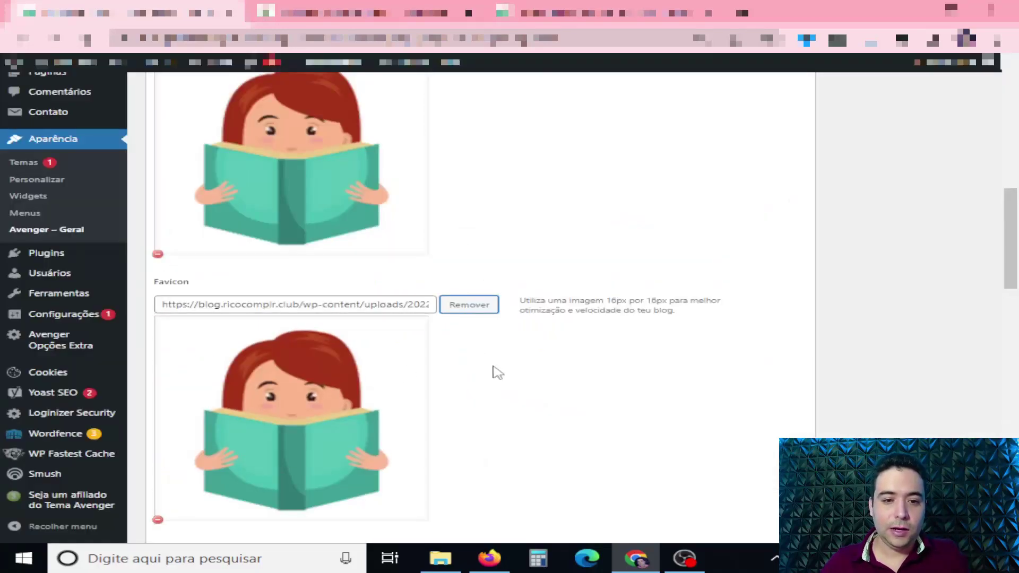
# Check the layout of the blog's affiliate marketing article and set the theme's sidebar layout to the right-hand sidebar
pyautogui.scroll(8, 609, 391)
pyautogui.scroll(-9, 609, 391)
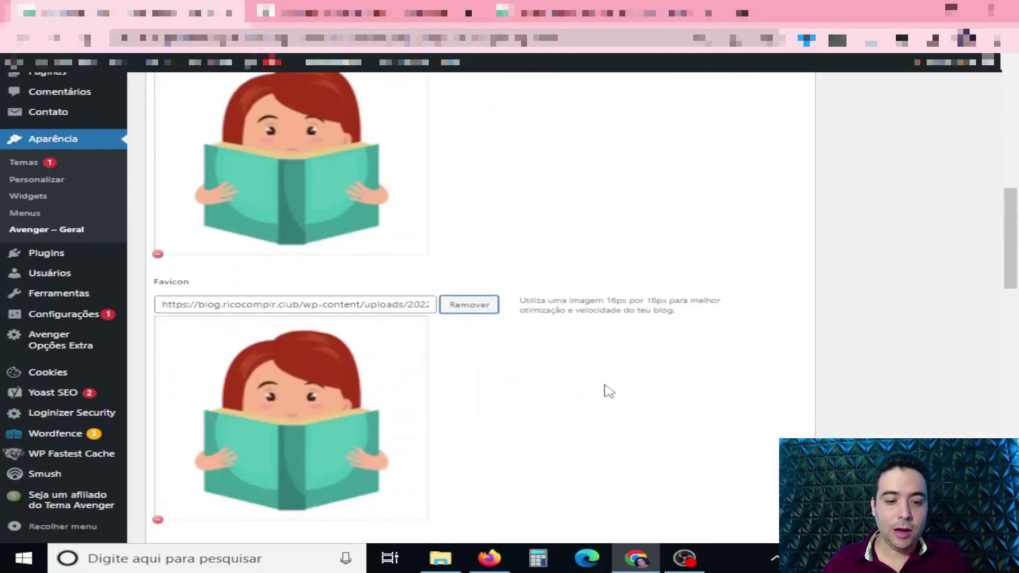
pyautogui.scroll(-3, 609, 391)
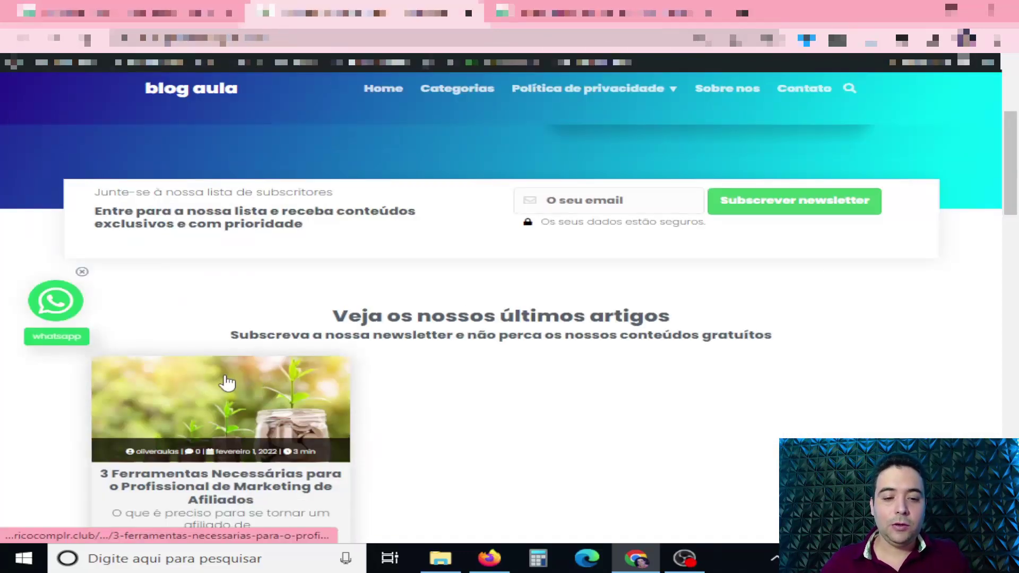
pyautogui.click(227, 382)
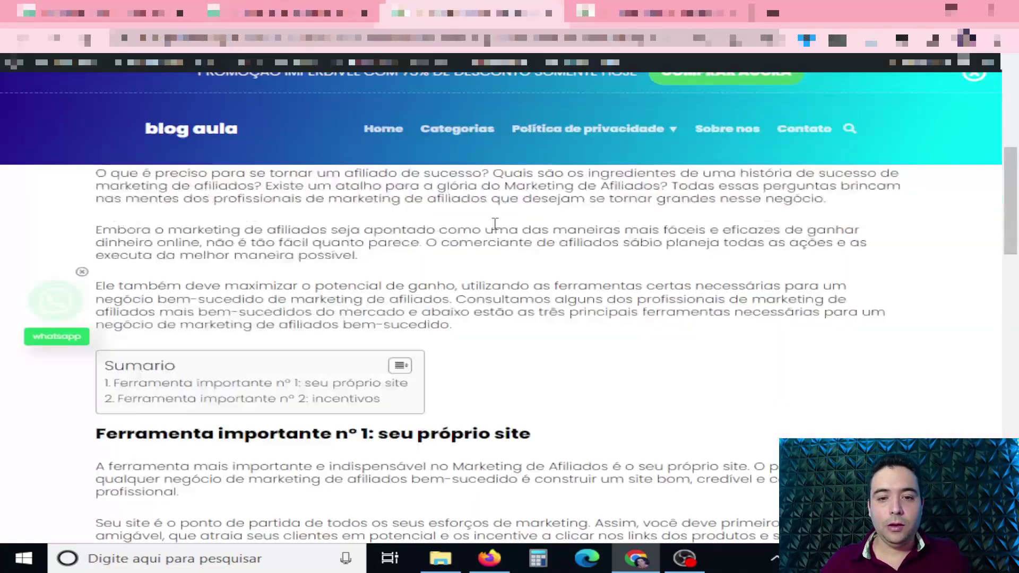
pyautogui.scroll(-6, 499, 275)
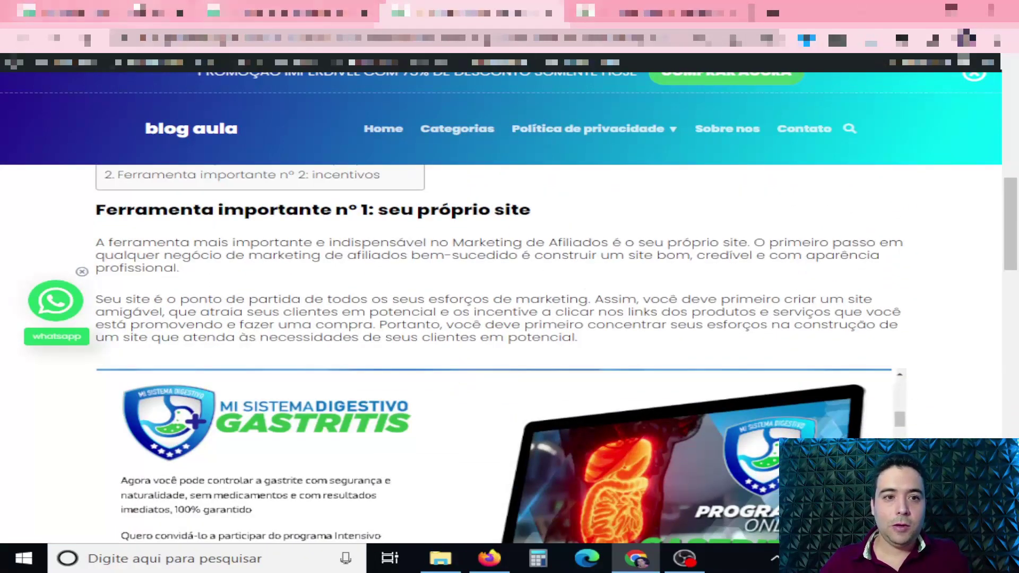
pyautogui.click(143, 11)
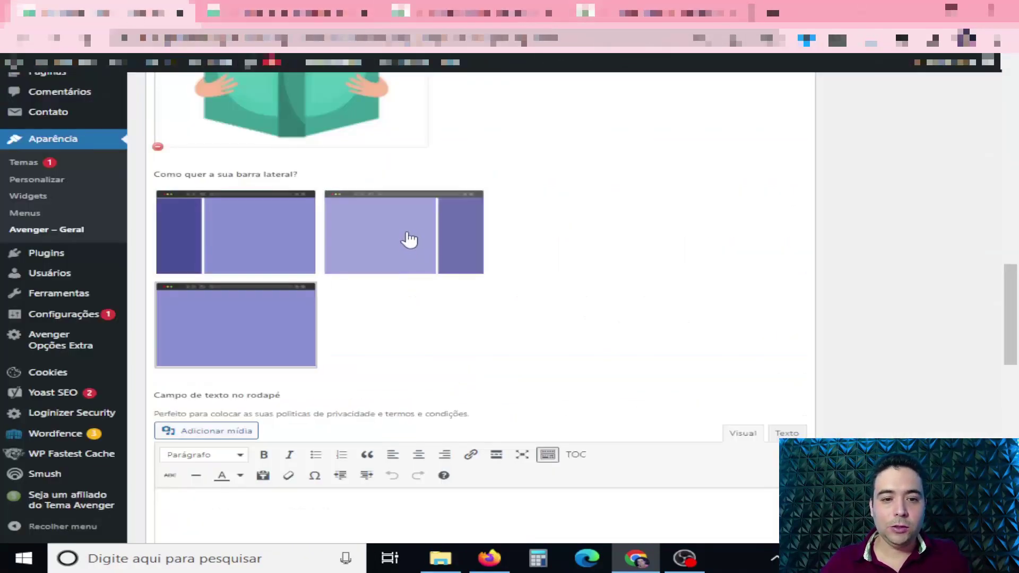
pyautogui.click(375, 243)
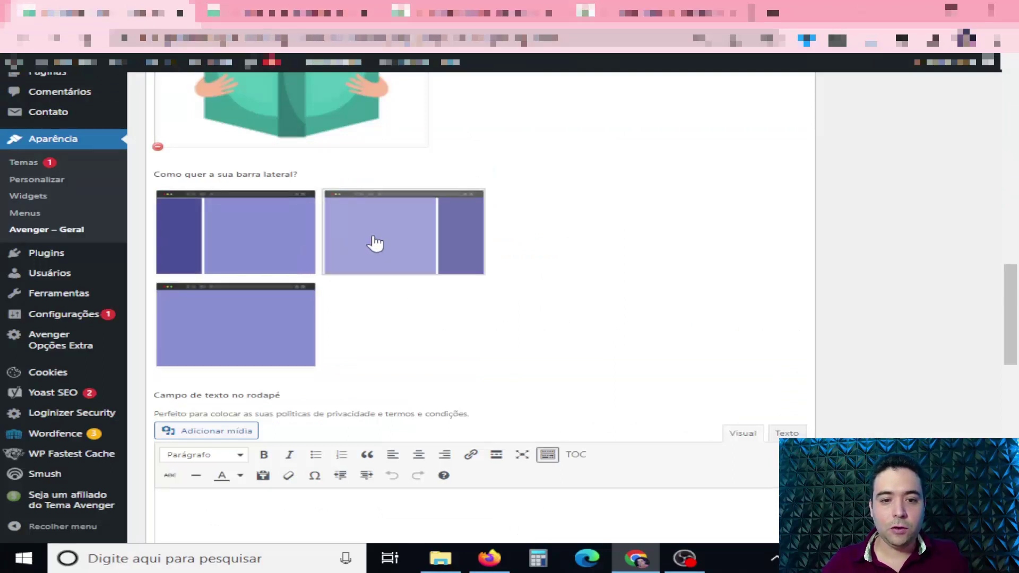
pyautogui.scroll(-5, 621, 276)
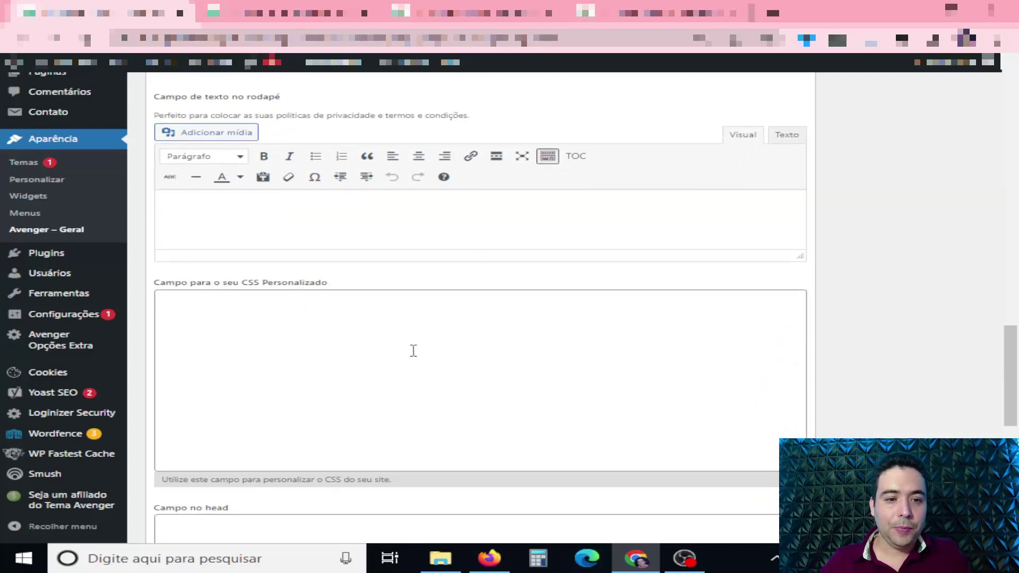
pyautogui.scroll(1, 327, 227)
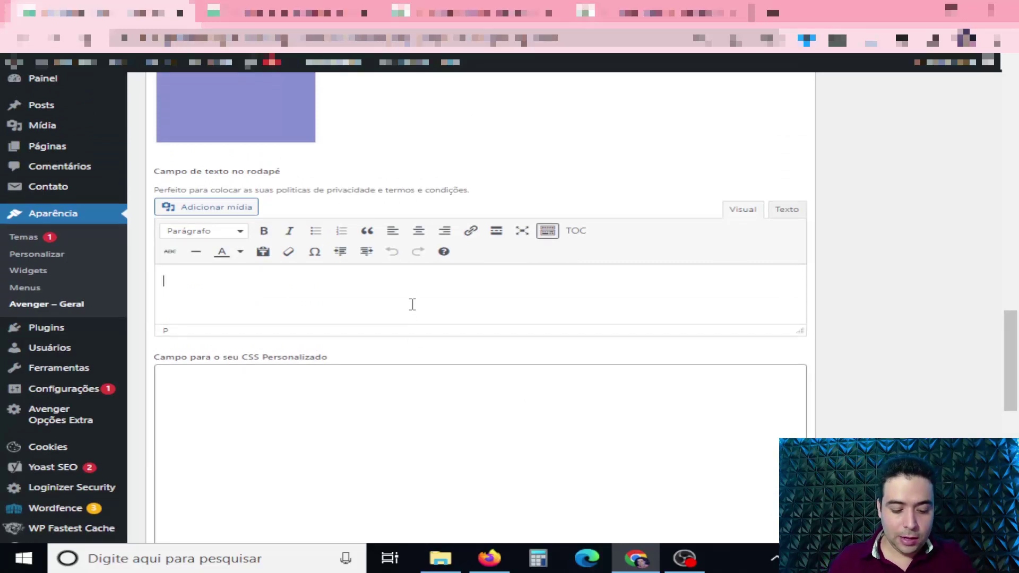
pyautogui.write('contato:')
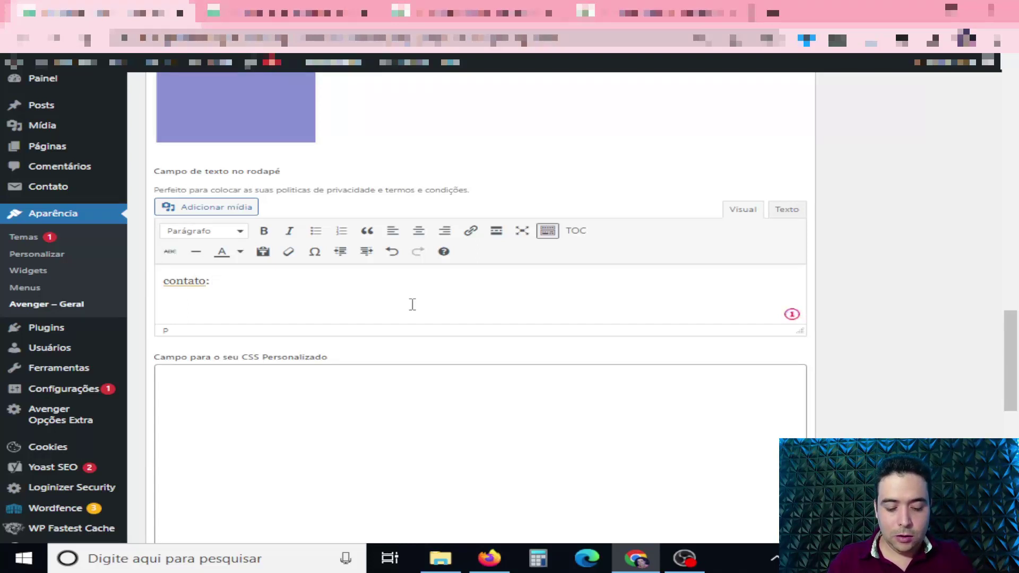
pyautogui.write('@')
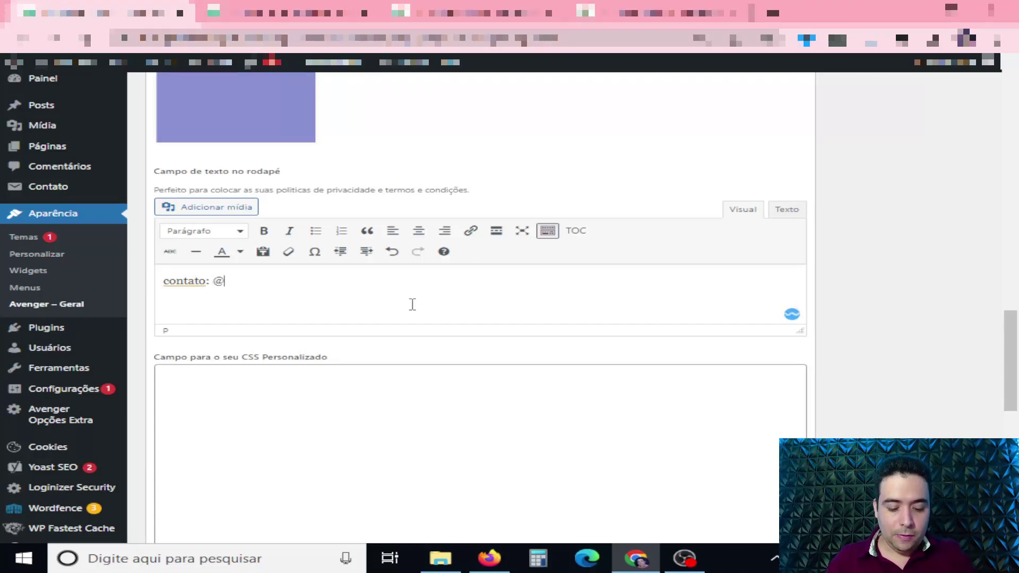
pyautogui.write('gmail.com')
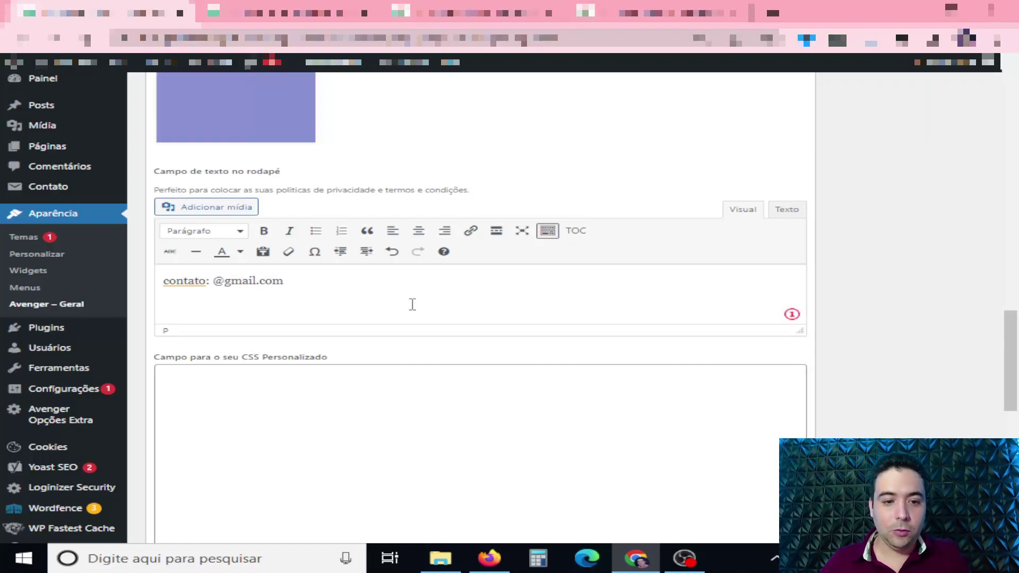
pyautogui.scroll(-4, 412, 304)
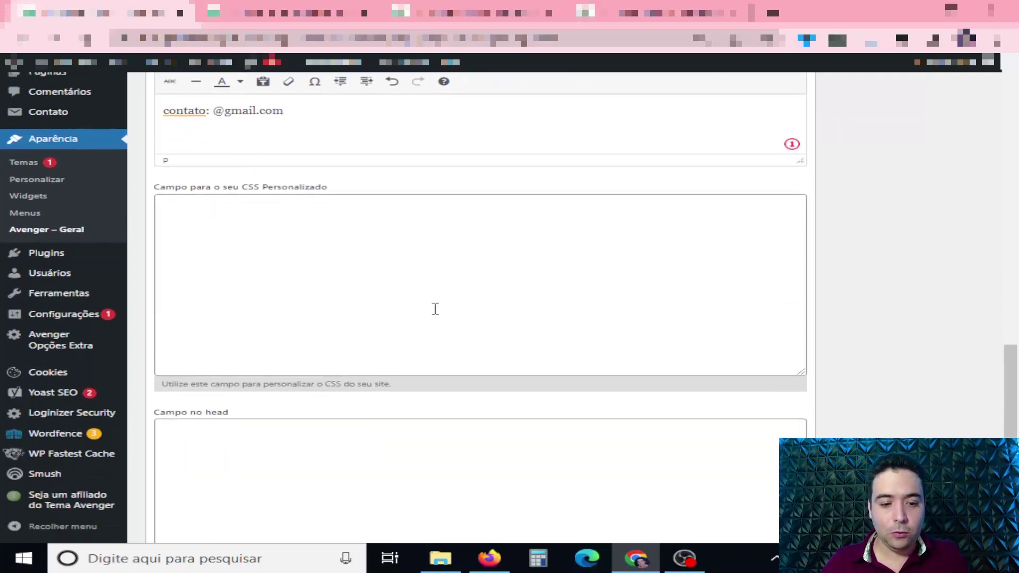
pyautogui.scroll(-6, 533, 363)
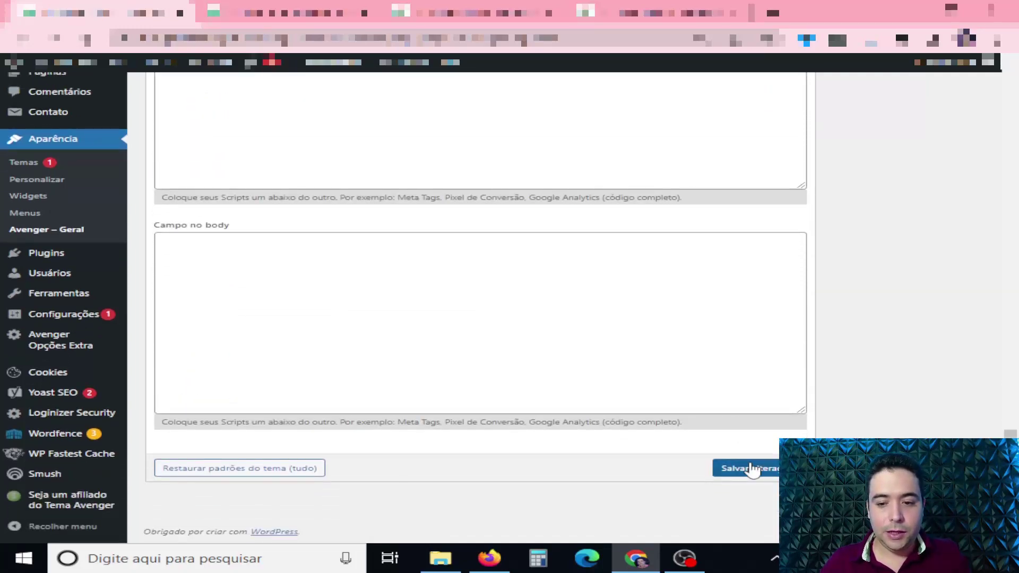
pyautogui.click(751, 468)
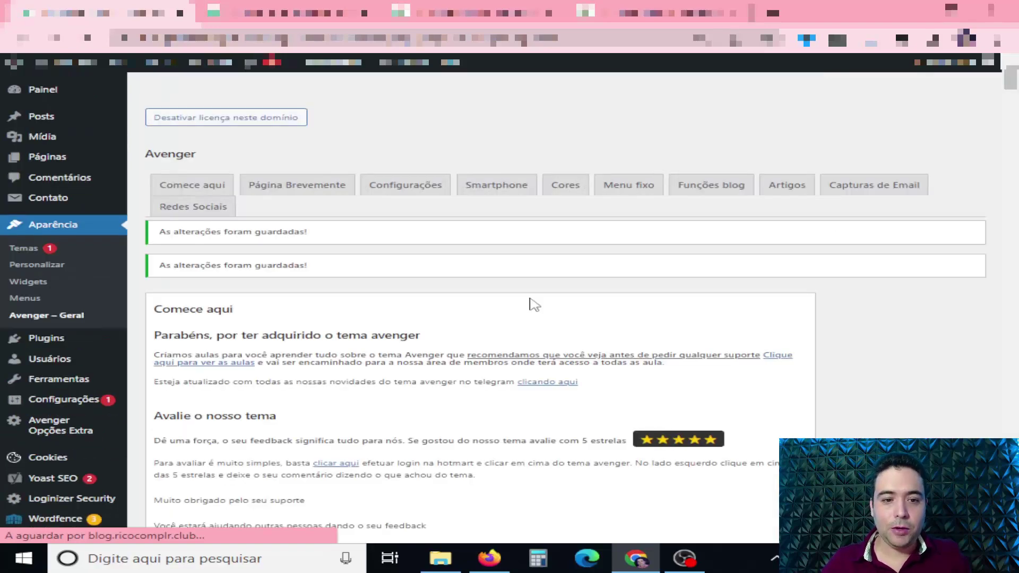
# Reload the blog's affiliate marketing article and examine how the sidebar and its widgets appear beside the text
pyautogui.click(286, 12)
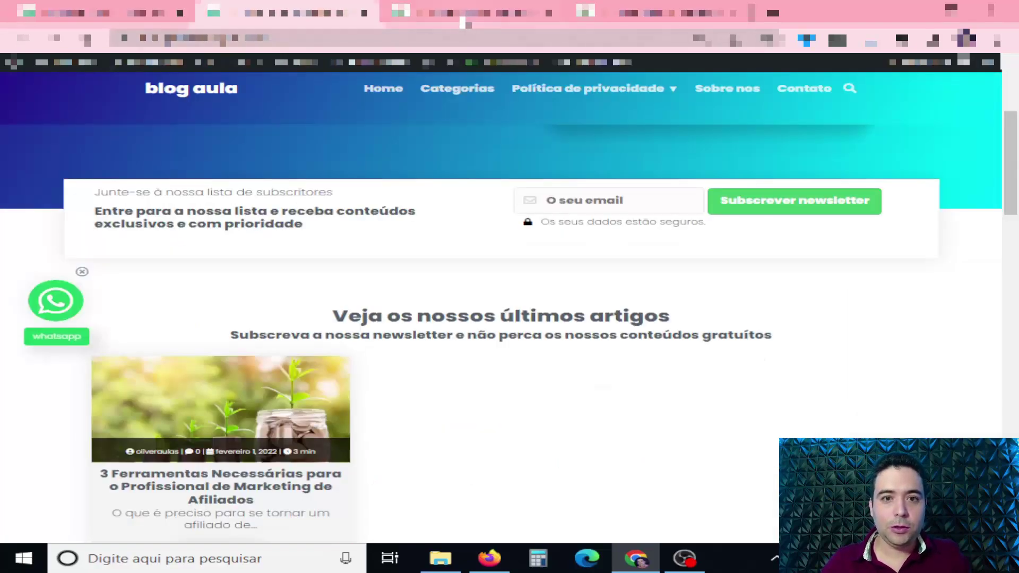
pyautogui.click(465, 21)
pyautogui.click(459, 40)
pyautogui.click(461, 49)
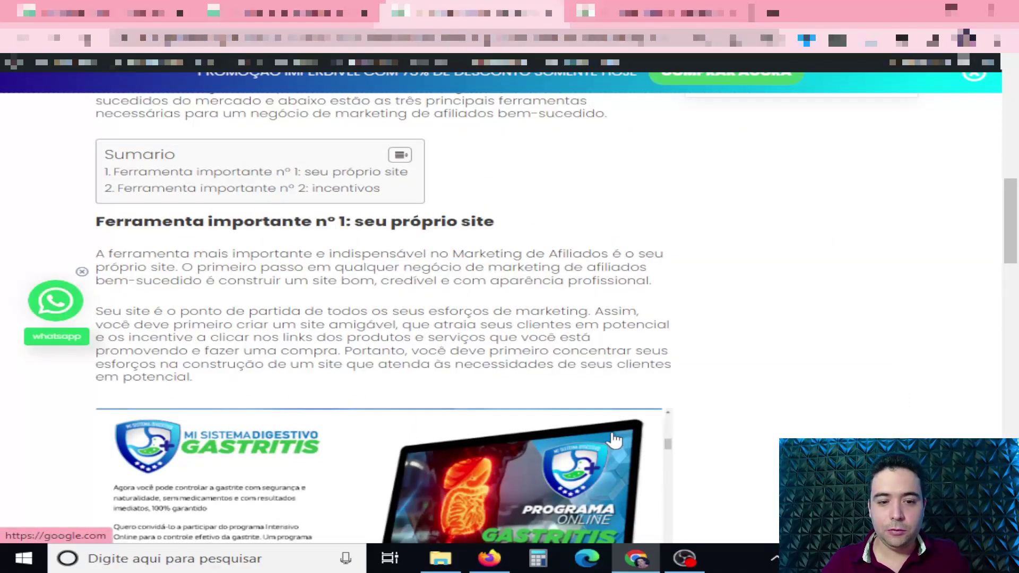
pyautogui.scroll(3, 622, 436)
pyautogui.scroll(4, 622, 437)
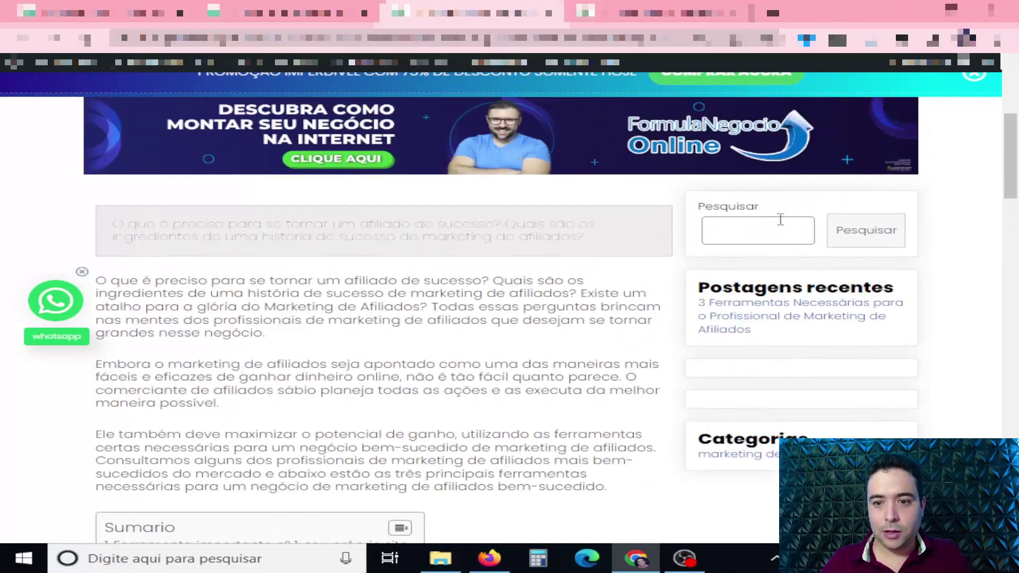
pyautogui.scroll(-1, 767, 450)
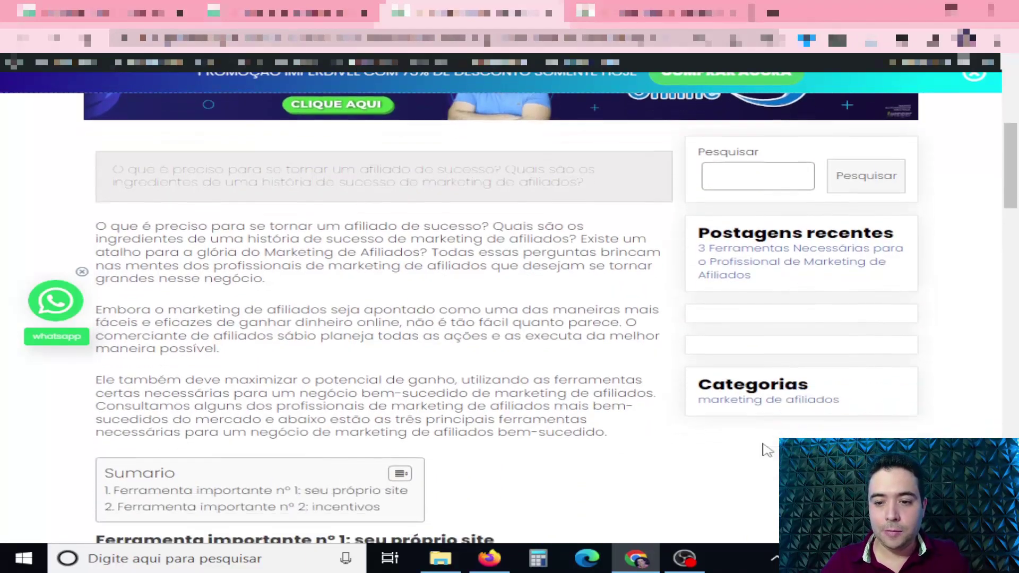
pyautogui.scroll(-1, 766, 450)
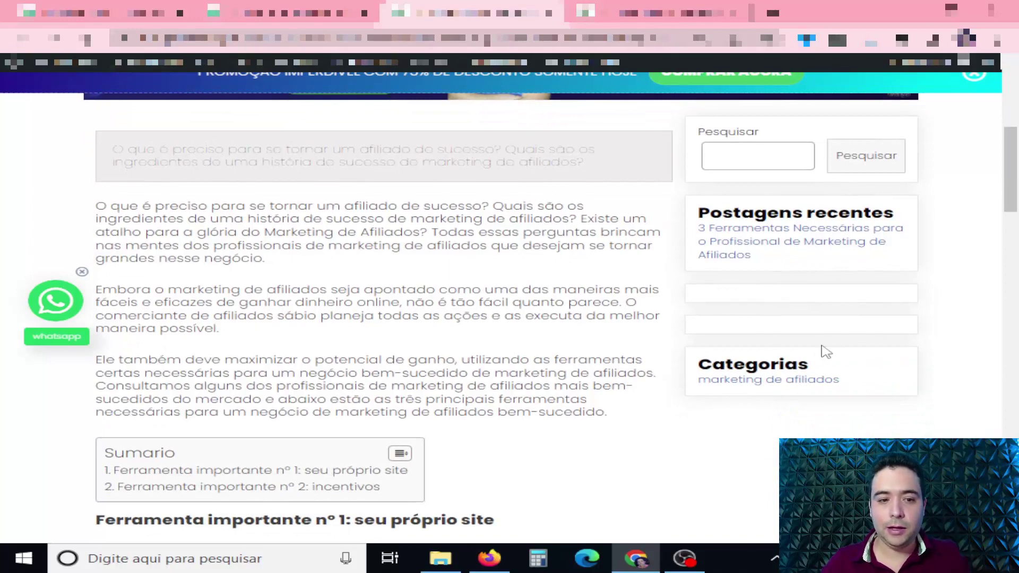
# Check the logo and contact text in the article's footer and the main logo in the homepage header
pyautogui.scroll(-3, 823, 353)
pyautogui.scroll(-15, 826, 352)
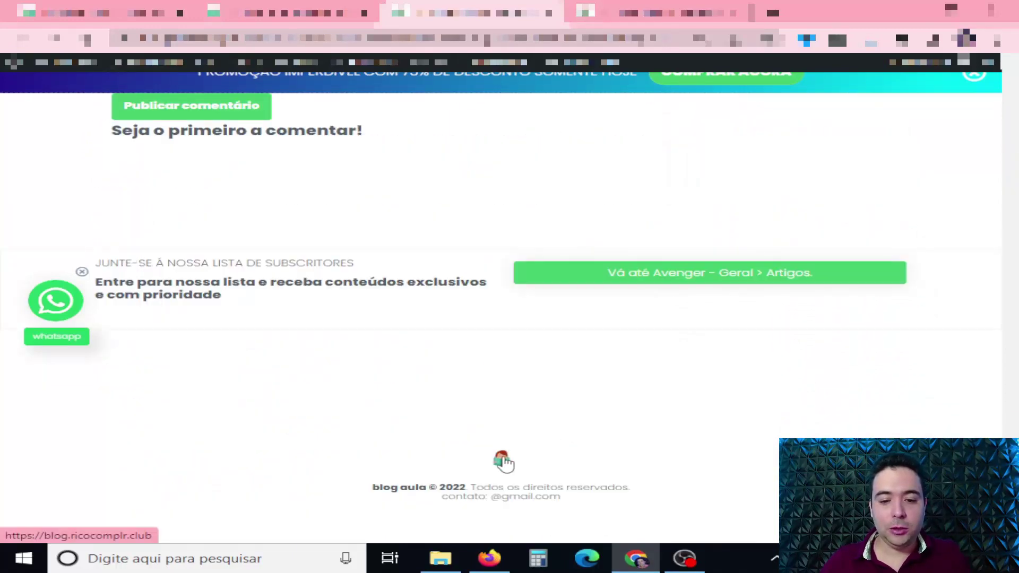
pyautogui.moveTo(445, 499); pyautogui.dragTo(579, 505)
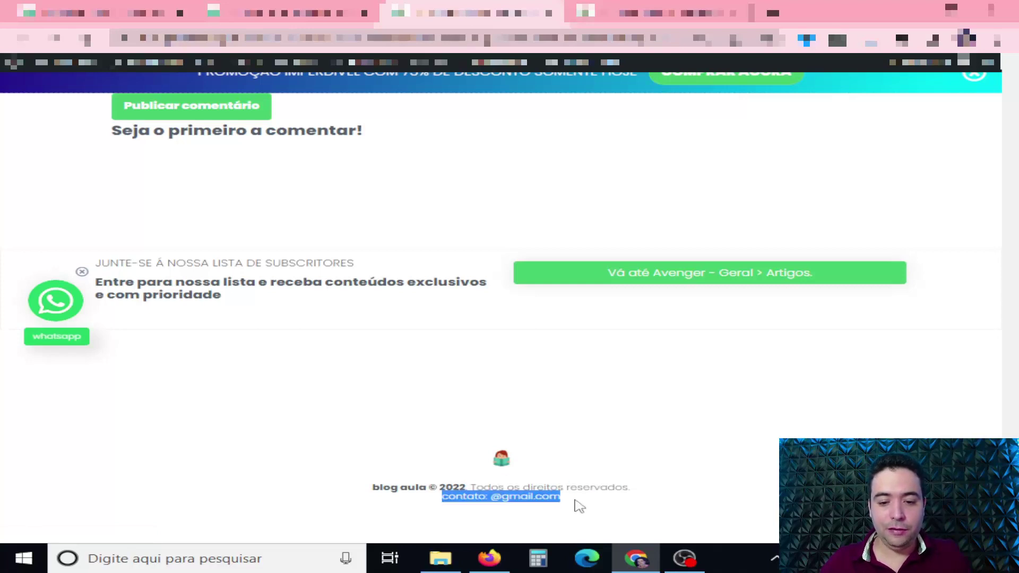
pyautogui.click(655, 449)
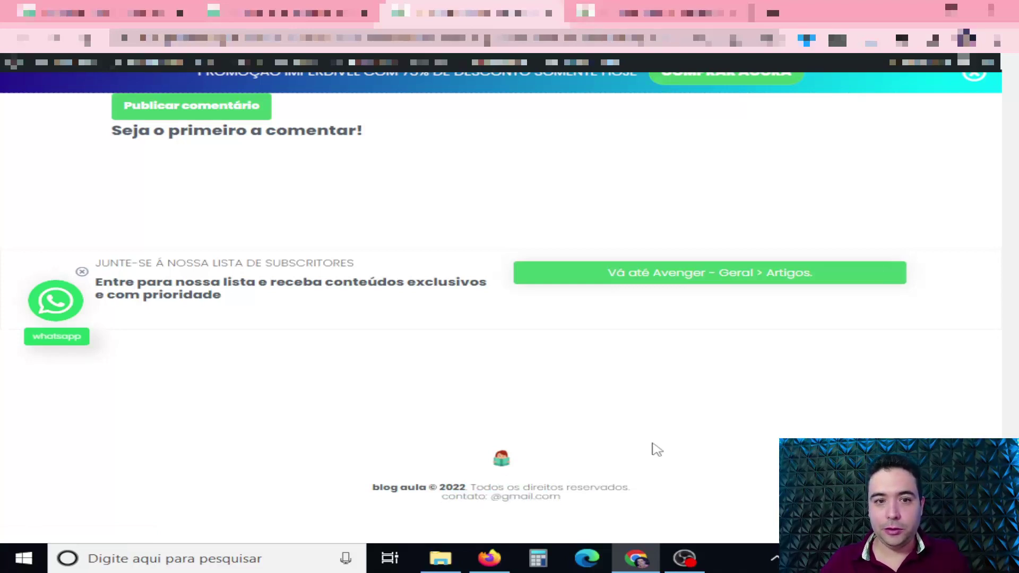
pyautogui.click(319, 12)
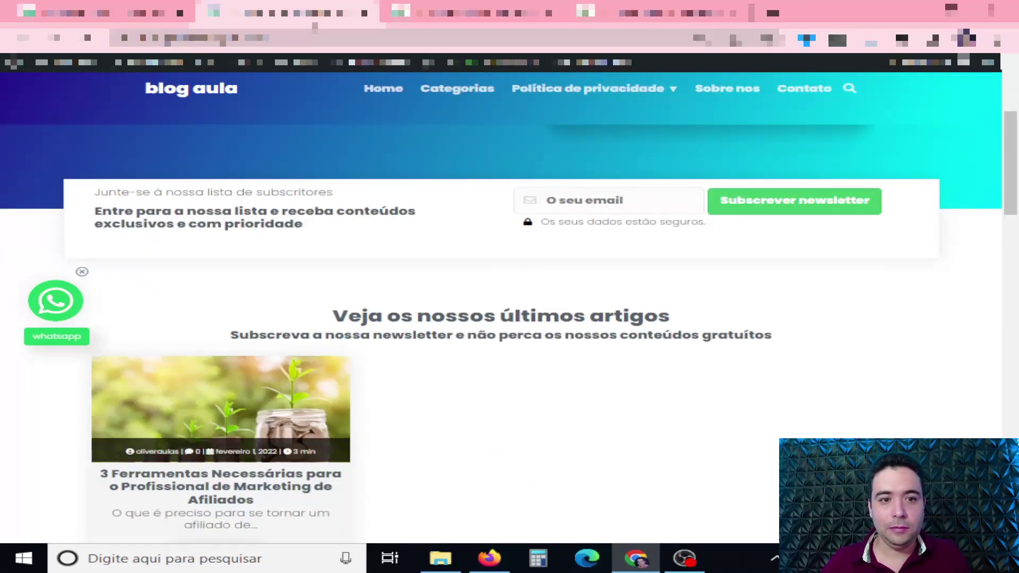
pyautogui.scroll(5, 329, 182)
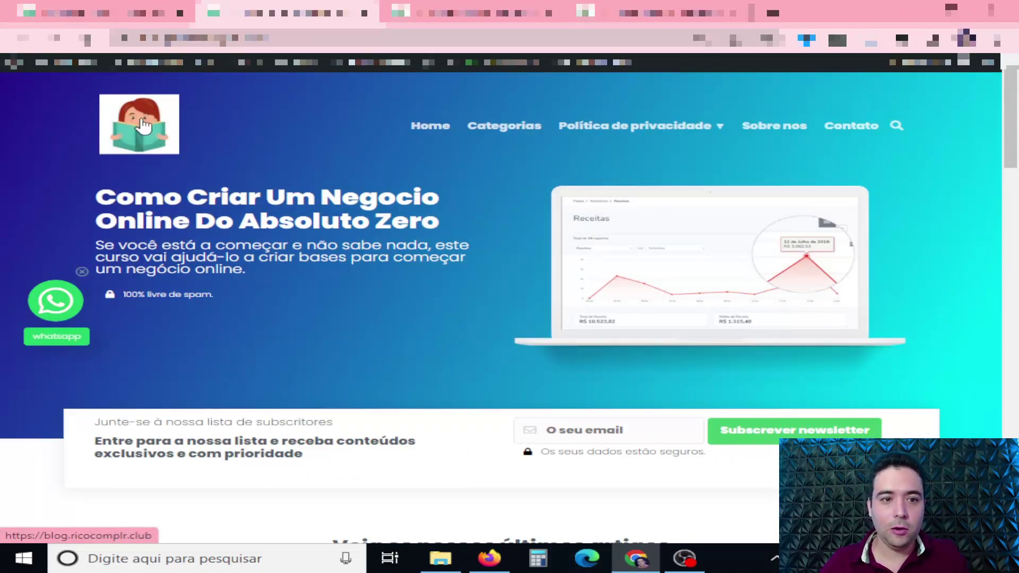
# Review the theme's Smartphone options for the mobile menu's icon, text and background colours
pyautogui.hotkey('ctrl', 'shift', 'Tab')
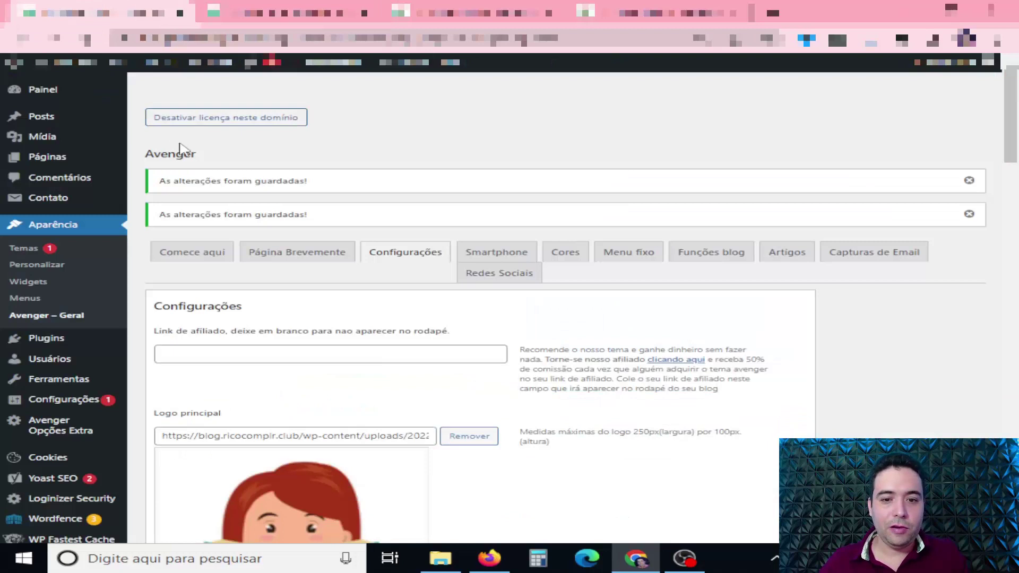
pyautogui.click(483, 256)
pyautogui.scroll(-1, 446, 310)
pyautogui.scroll(-1, 444, 314)
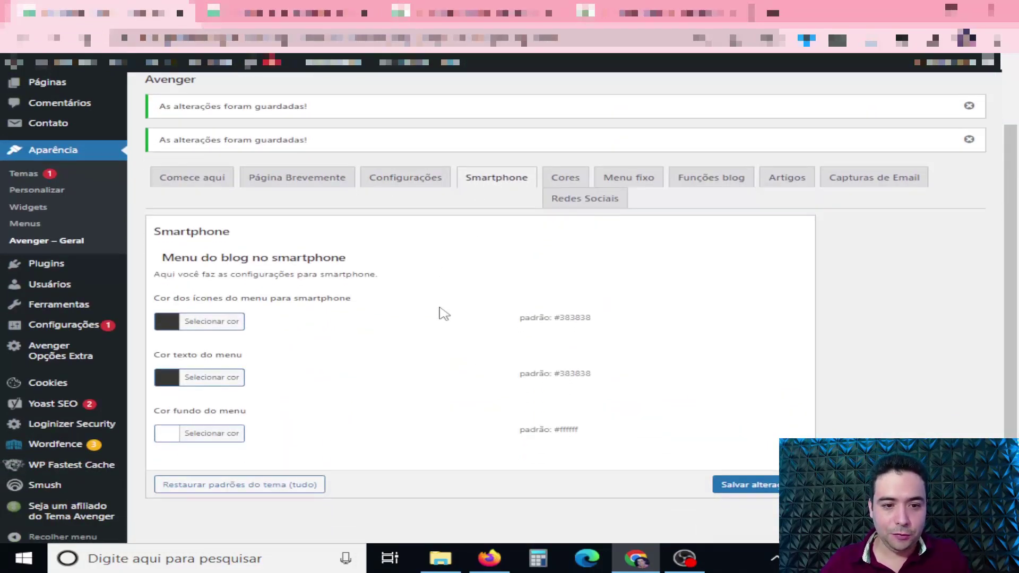
pyautogui.scroll(-1, 419, 307)
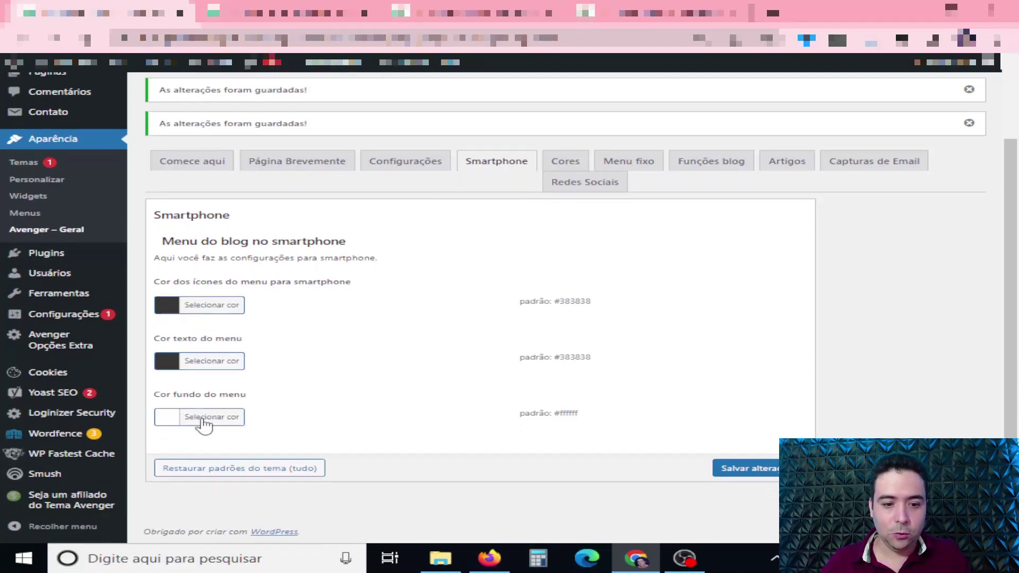
# Review the theme's Cores options for submit buttons, menu text, blog links and the search popup
pyautogui.click(563, 164)
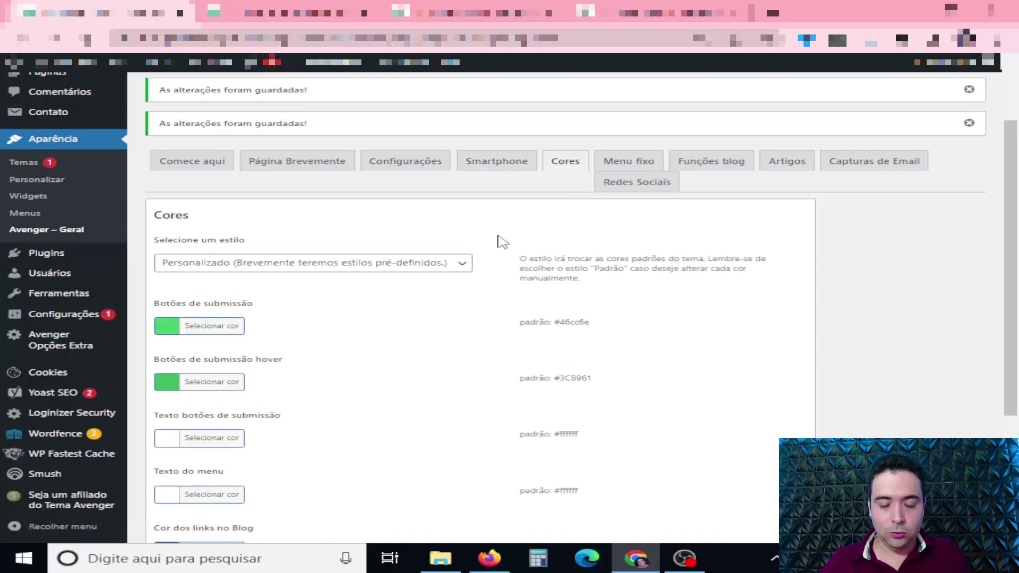
pyautogui.scroll(-1, 501, 242)
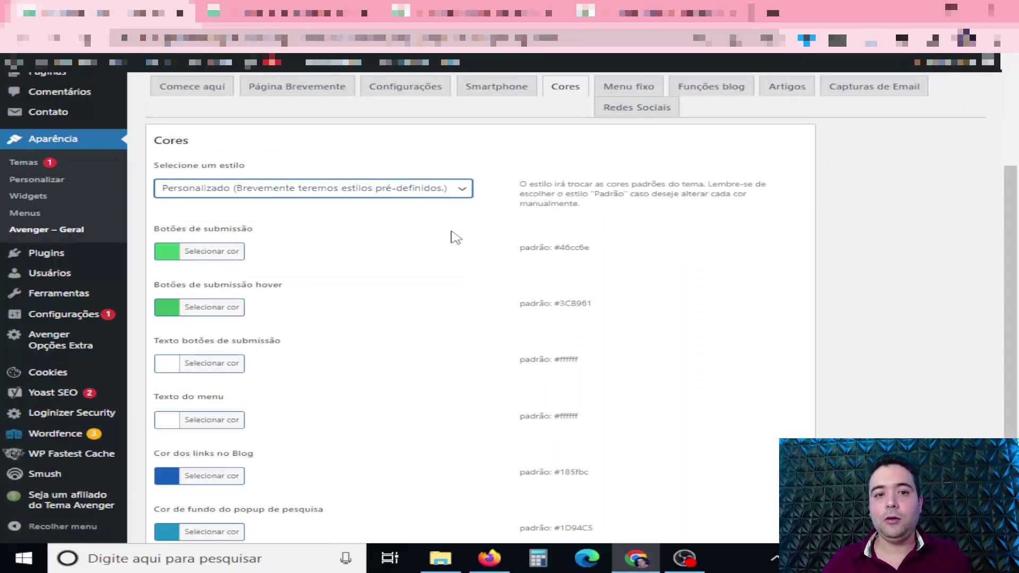
pyautogui.scroll(-1, 454, 237)
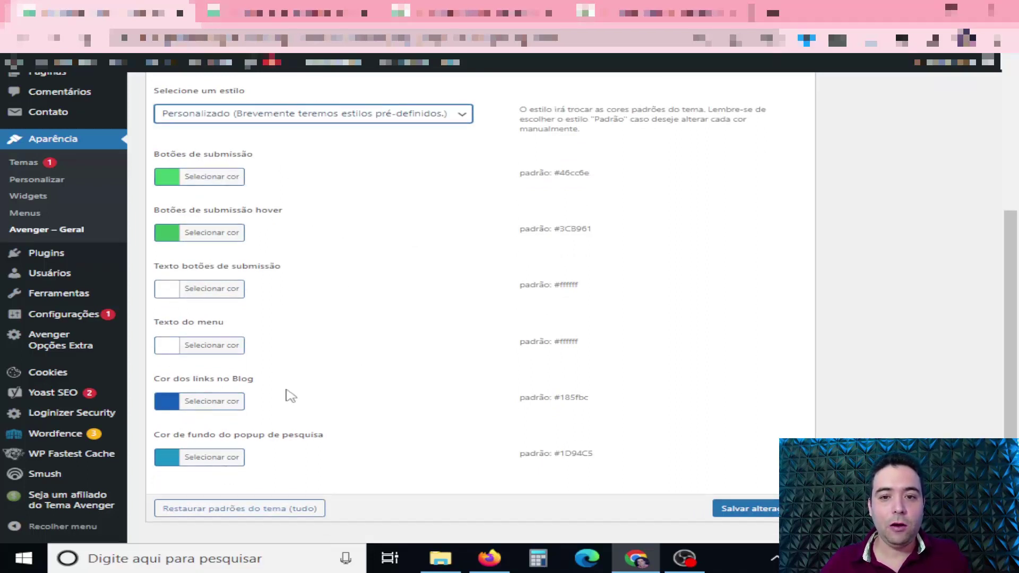
pyautogui.scroll(3, 459, 330)
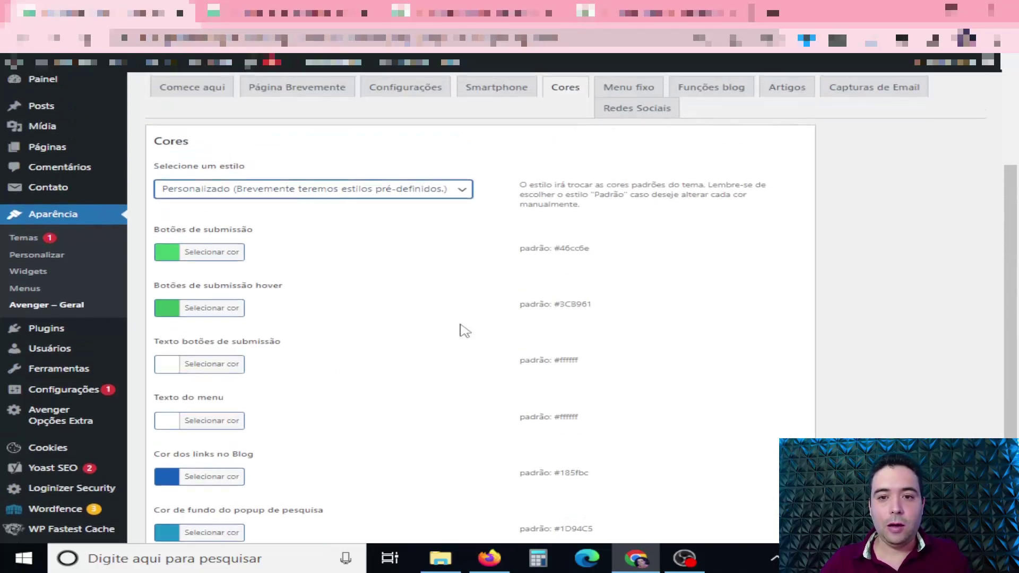
# Review the theme's Menu fixo options and check how the header behaves while scrolling the blog article
pyautogui.click(643, 163)
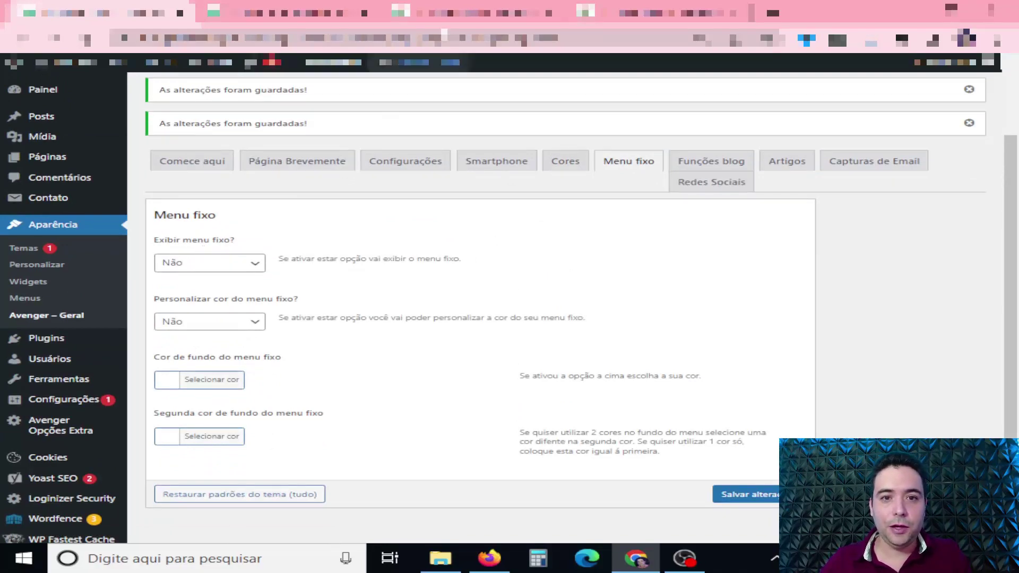
pyautogui.click(462, 13)
pyautogui.scroll(8, 479, 180)
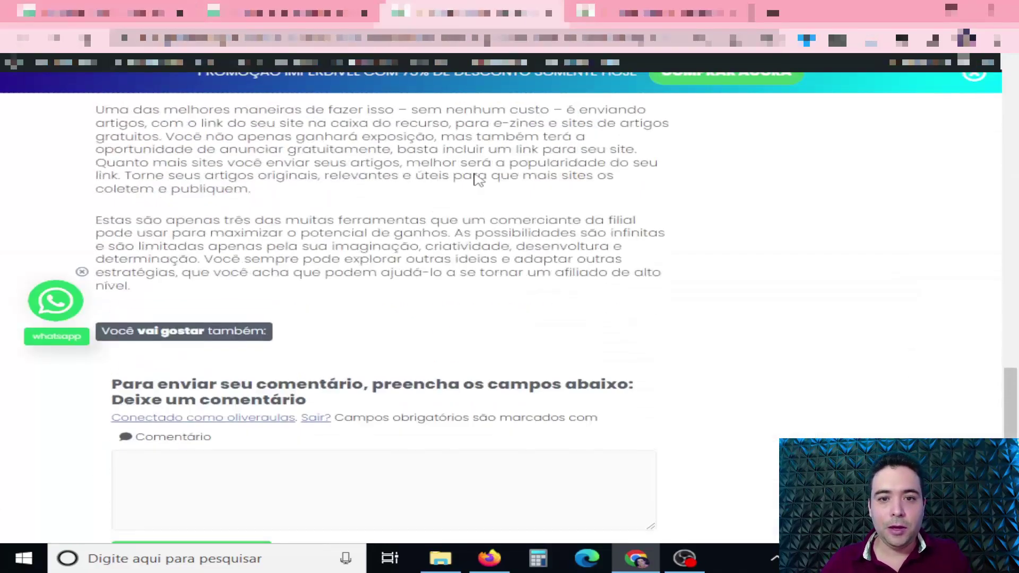
pyautogui.scroll(-2, 478, 181)
pyautogui.scroll(2, 479, 180)
pyautogui.scroll(-3, 479, 180)
pyautogui.scroll(10, 479, 180)
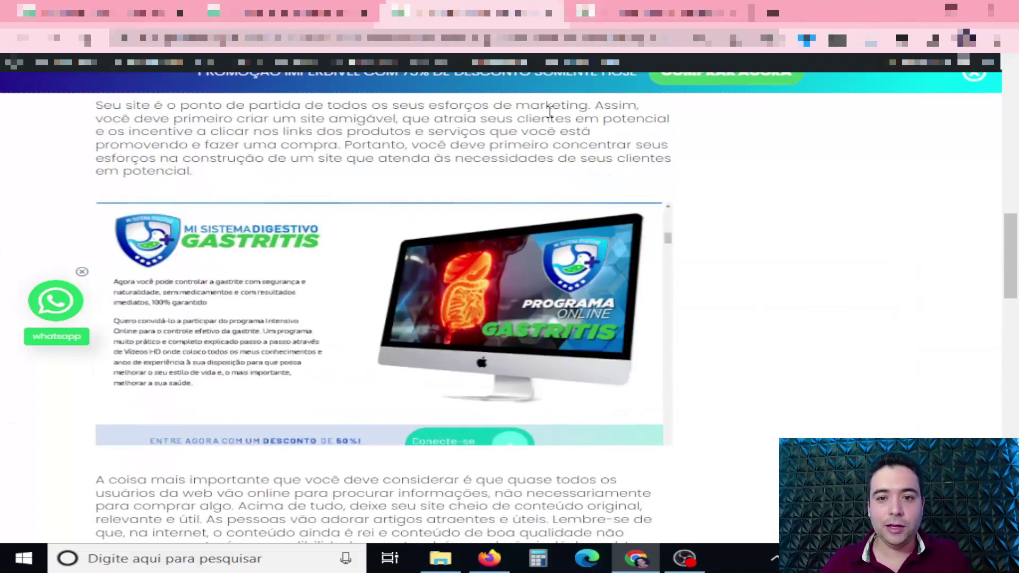
pyautogui.click(107, 13)
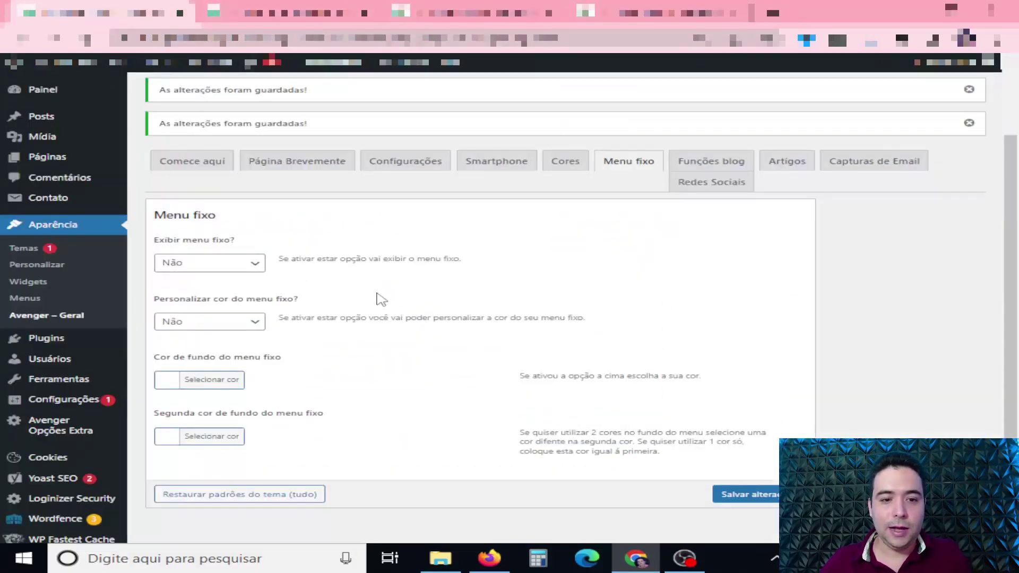
# Enable the fixed menu and its colour customisation by setting both options to Sim
pyautogui.click(250, 263)
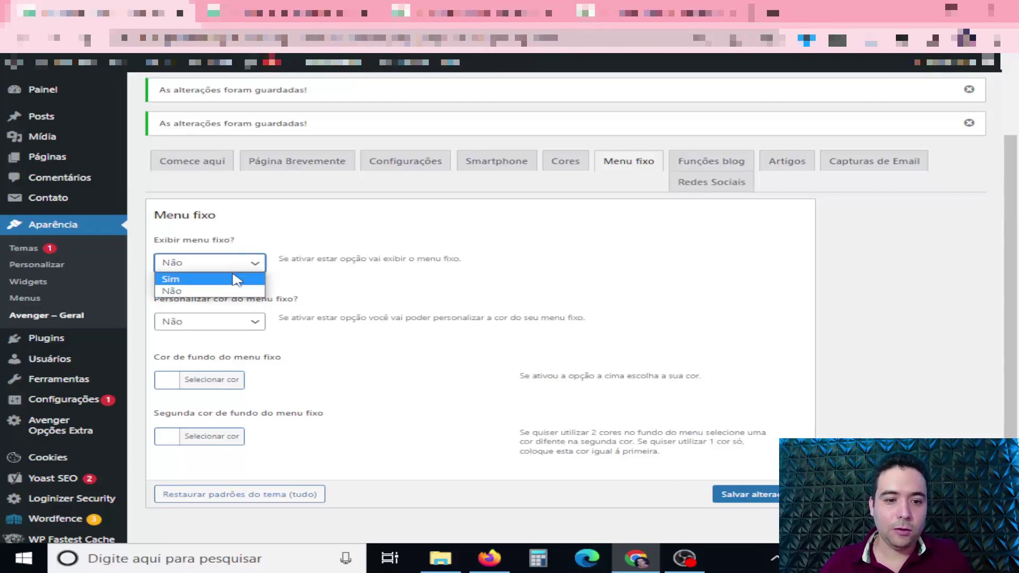
pyautogui.click(263, 277)
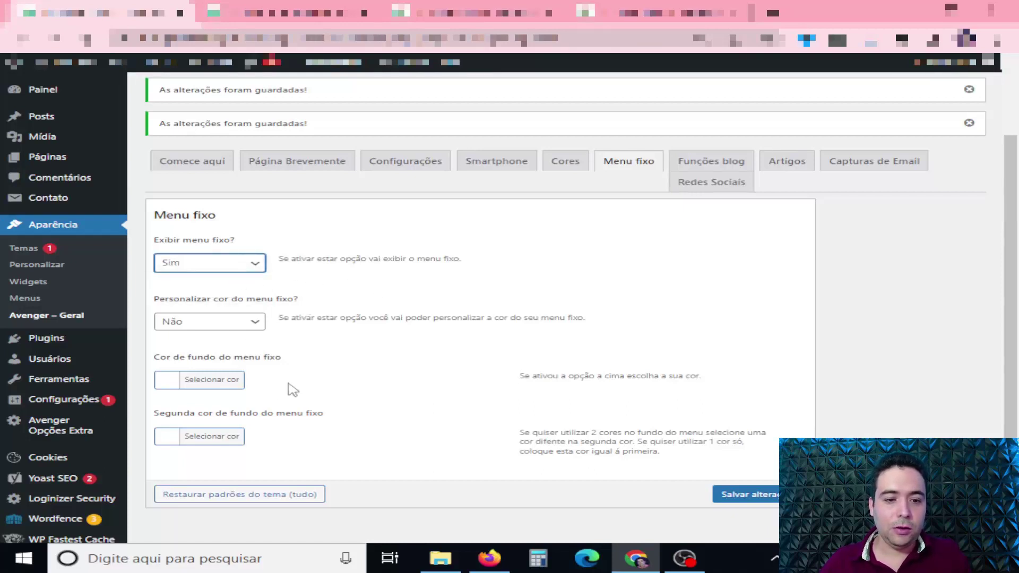
pyautogui.click(251, 325)
# Set the fixed menu's main background colour to black
pyautogui.click(208, 384)
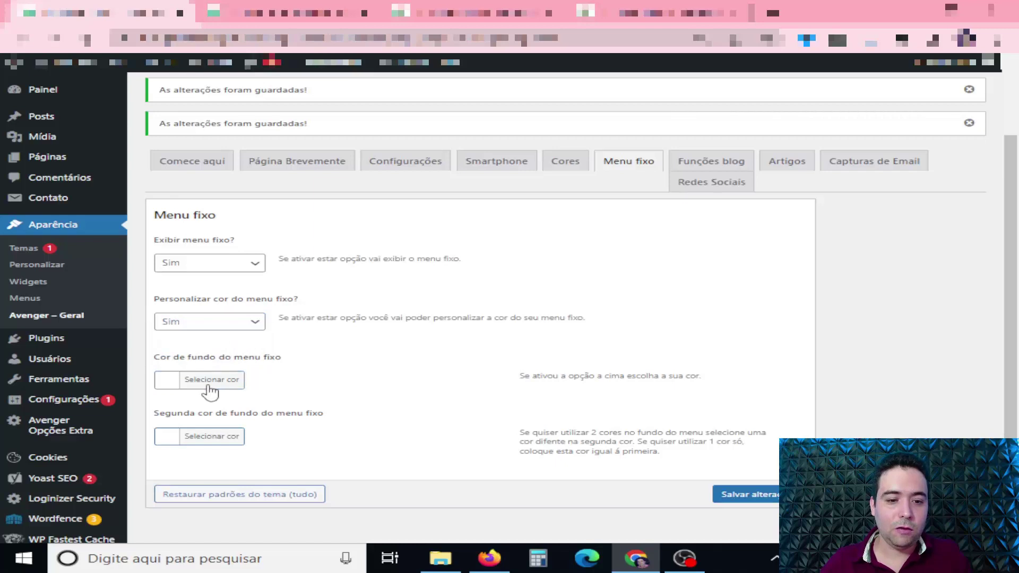
pyautogui.click(170, 519)
pyautogui.click(150, 504)
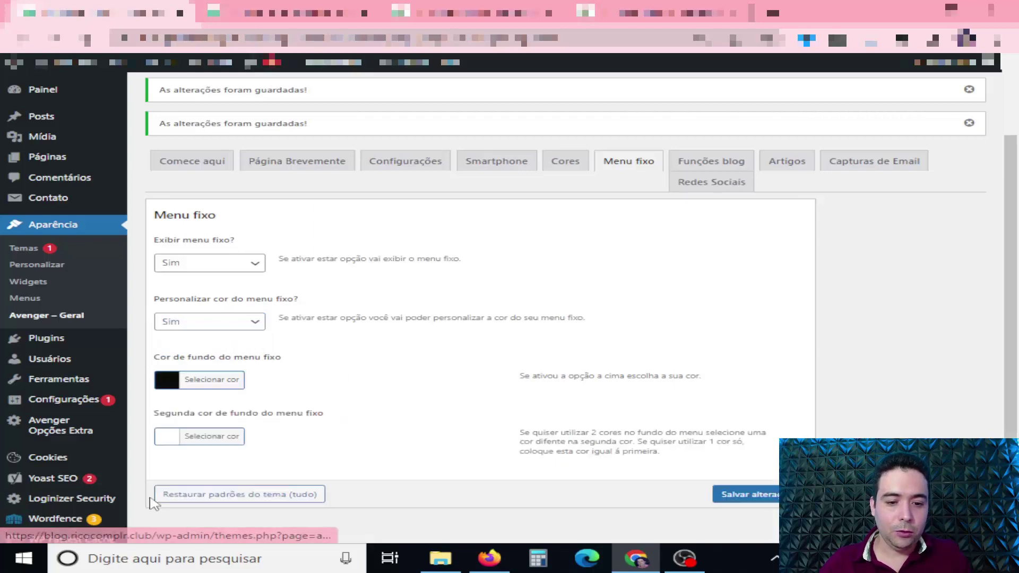
# Set the fixed menu's second background colour to red and save the theme changes
pyautogui.click(196, 437)
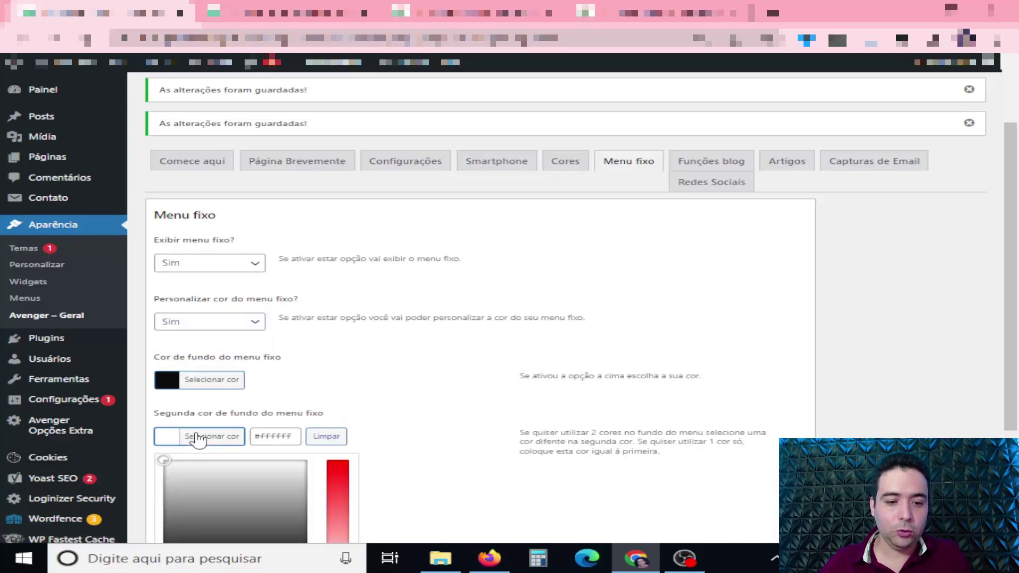
pyautogui.scroll(-3, 330, 464)
pyautogui.click(348, 465)
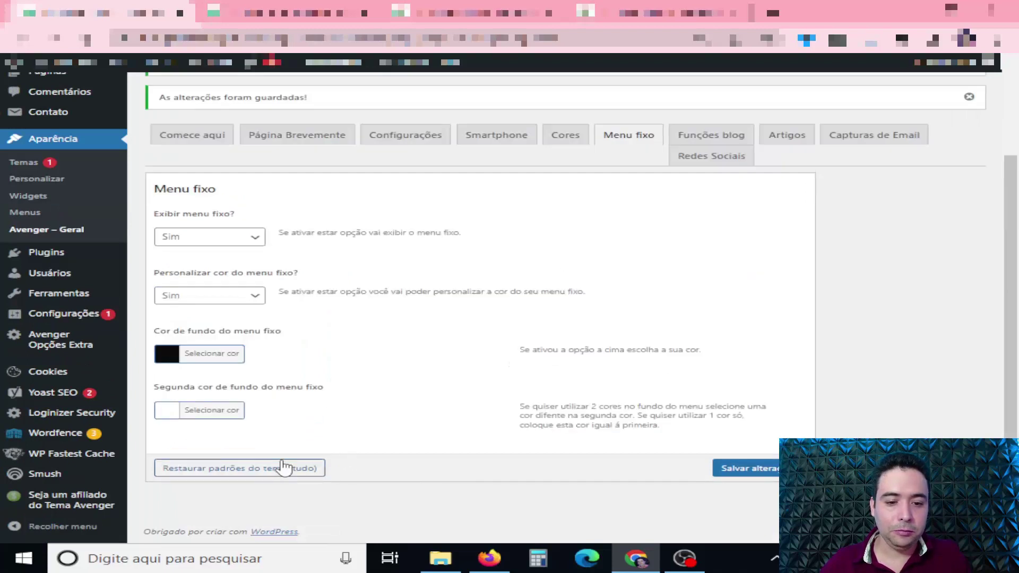
pyautogui.click(233, 416)
pyautogui.scroll(-3, 334, 440)
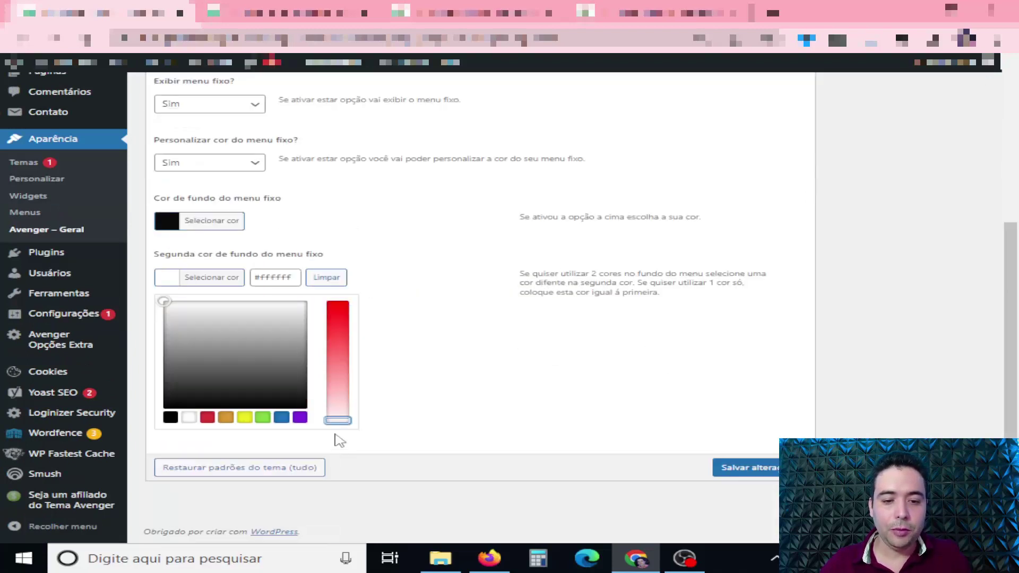
pyautogui.moveTo(337, 421); pyautogui.dragTo(338, 303)
pyautogui.click(423, 293)
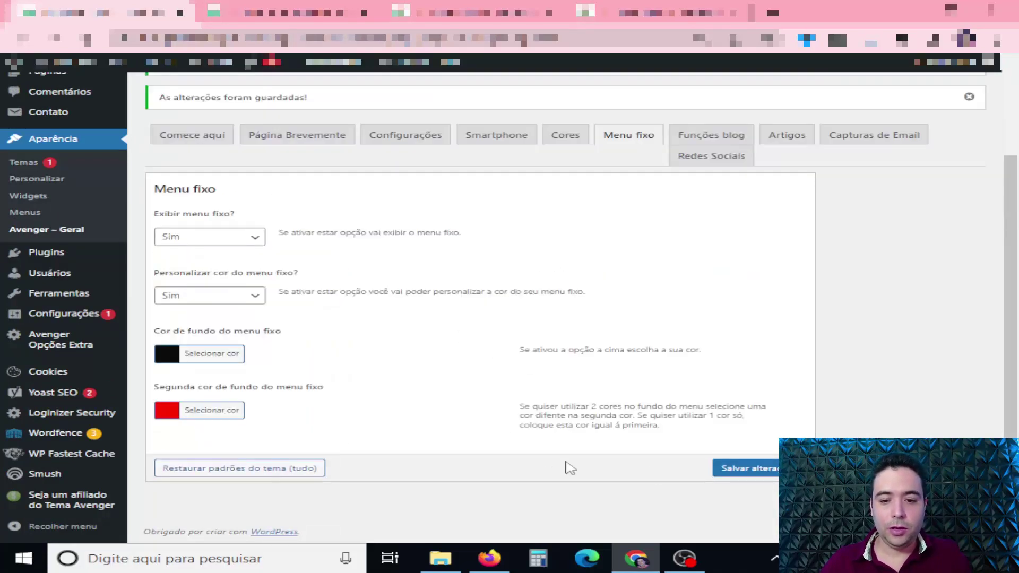
pyautogui.click(746, 471)
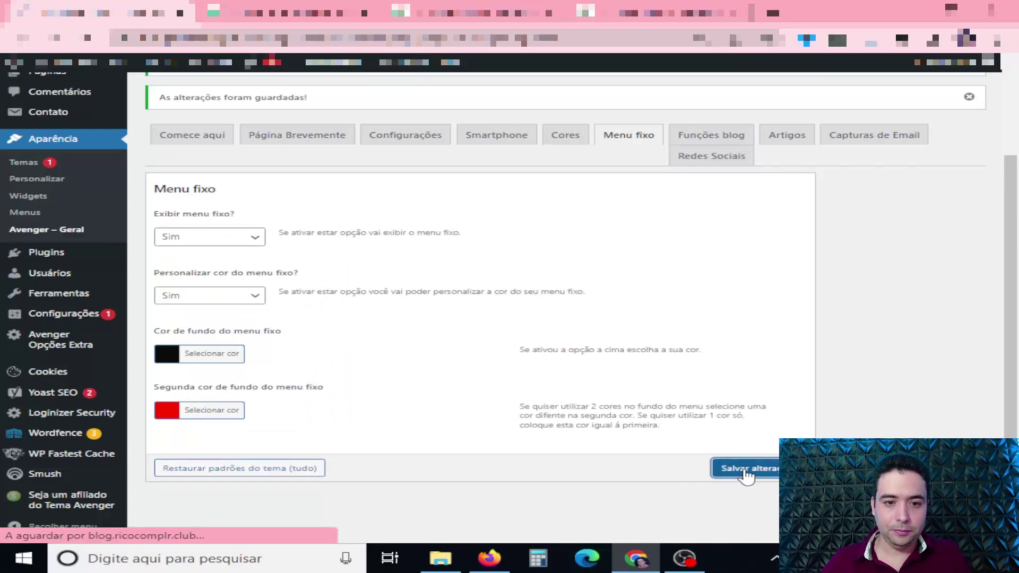
# Reload the blog homepage and check the fixed menu's colours while scrolling through its sections
pyautogui.click(313, 12)
pyautogui.click(320, 40)
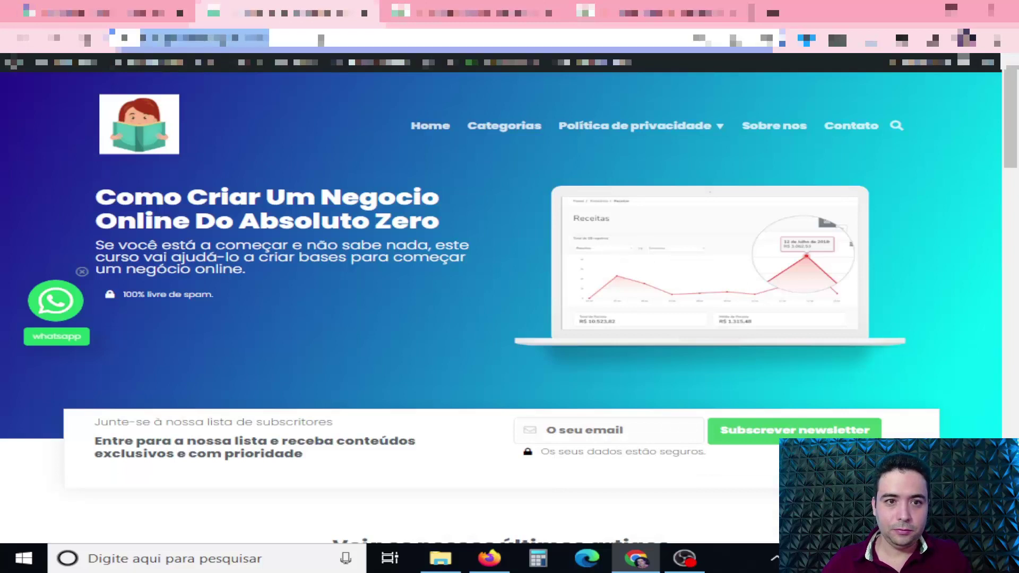
pyautogui.press('Return')
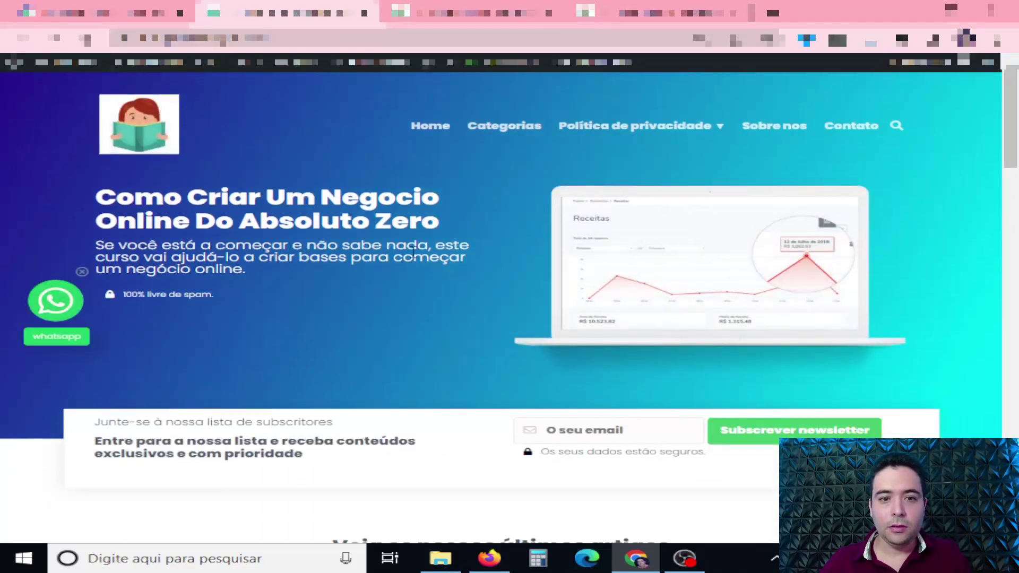
pyautogui.scroll(-6, 584, 233)
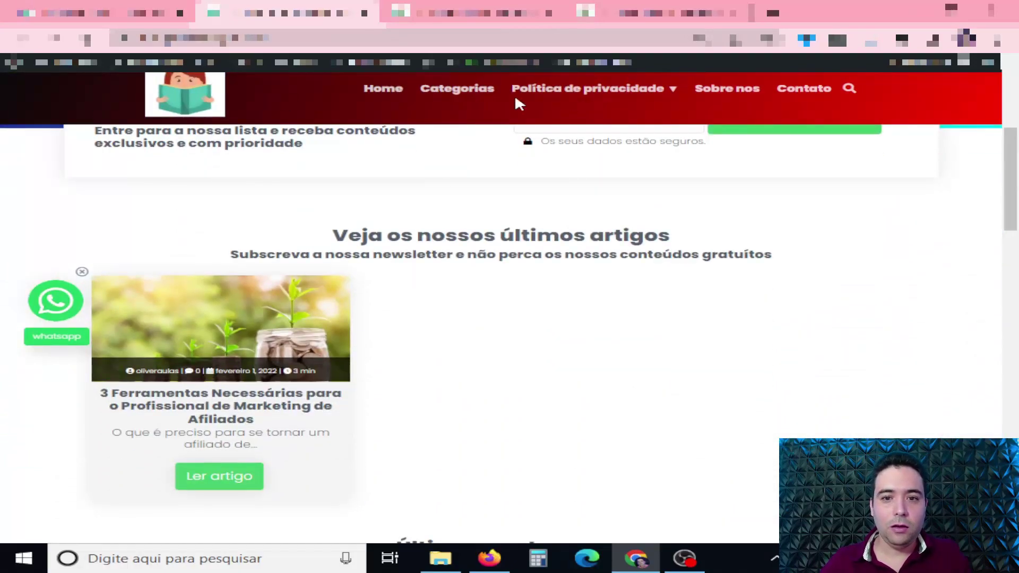
pyautogui.scroll(-5, 631, 167)
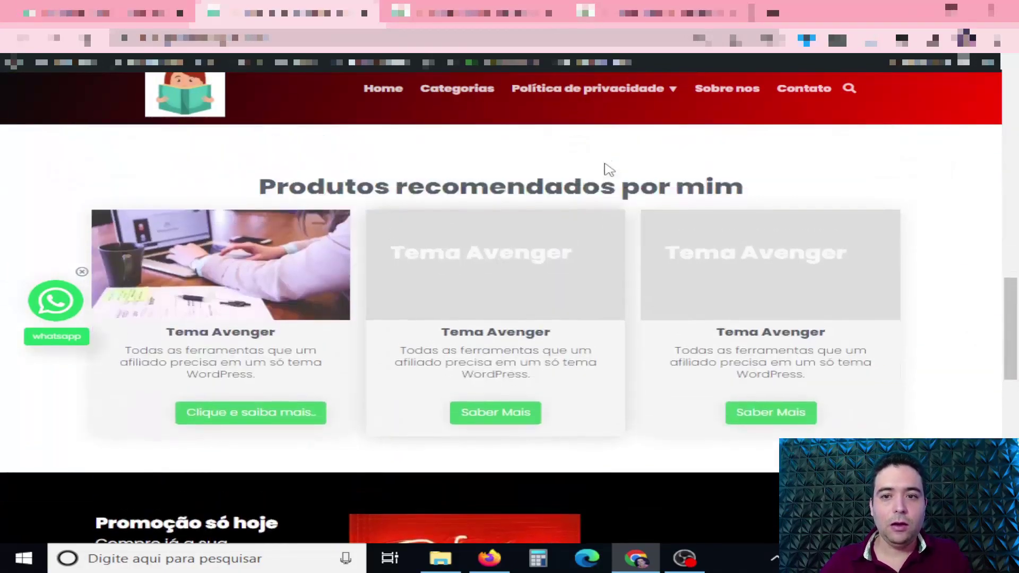
pyautogui.scroll(1, 609, 170)
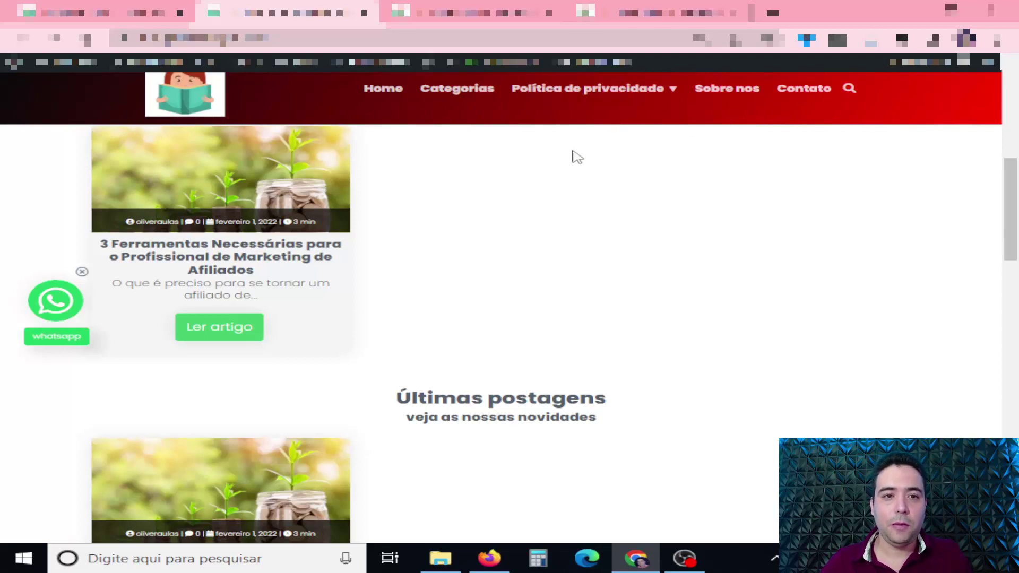
# Review the theme's Funções blog options for the blog font, newsletter forms, author, date and reading-time display
pyautogui.click(101, 12)
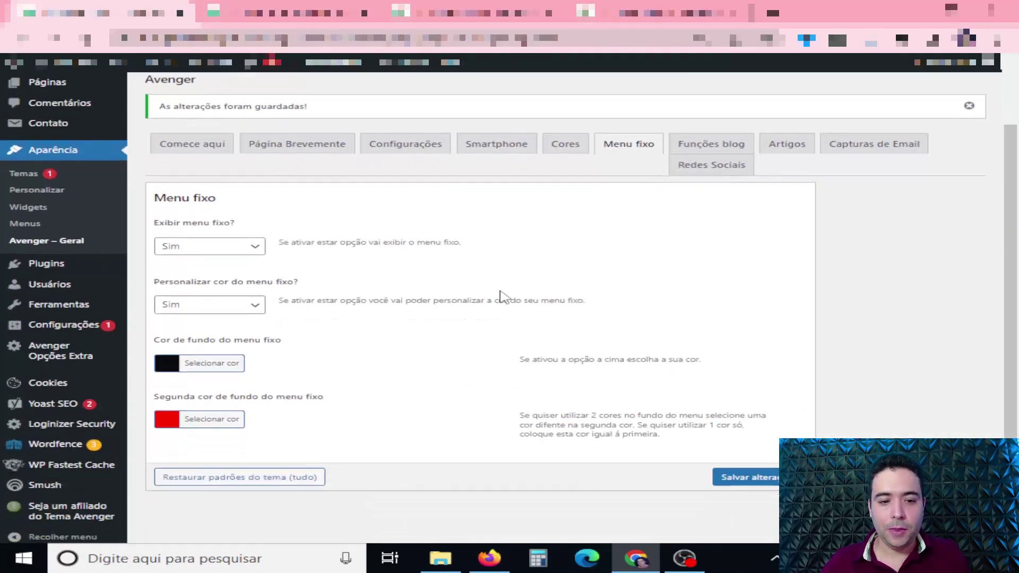
pyautogui.click(711, 153)
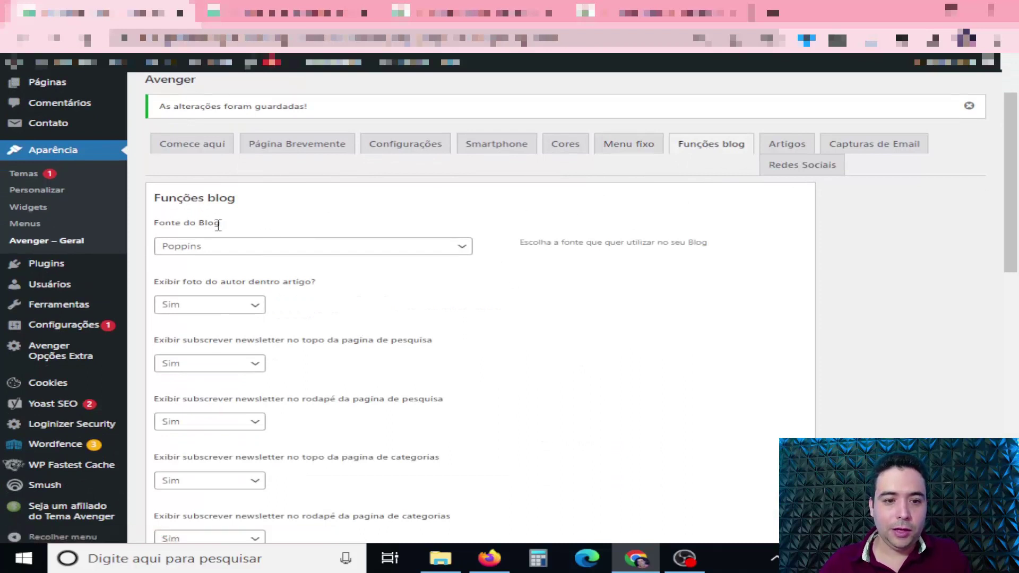
pyautogui.click(461, 251)
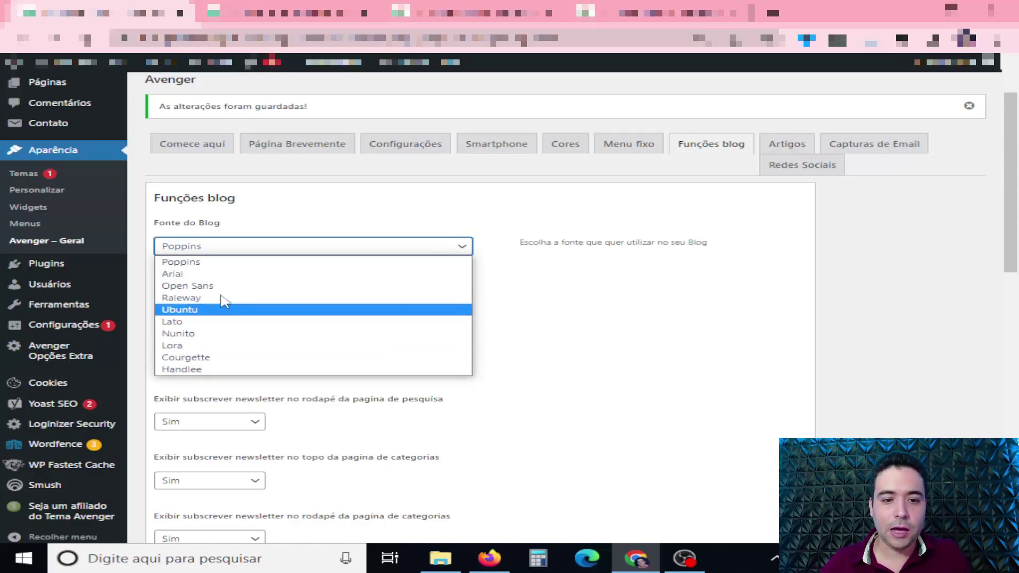
pyautogui.click(382, 243)
pyautogui.scroll(-1, 381, 242)
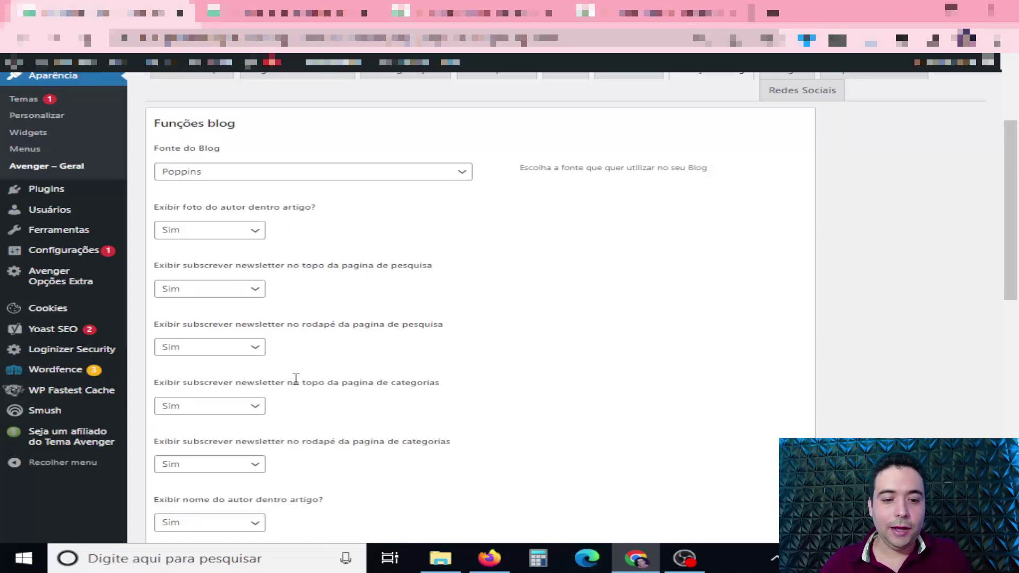
pyautogui.scroll(-3, 393, 375)
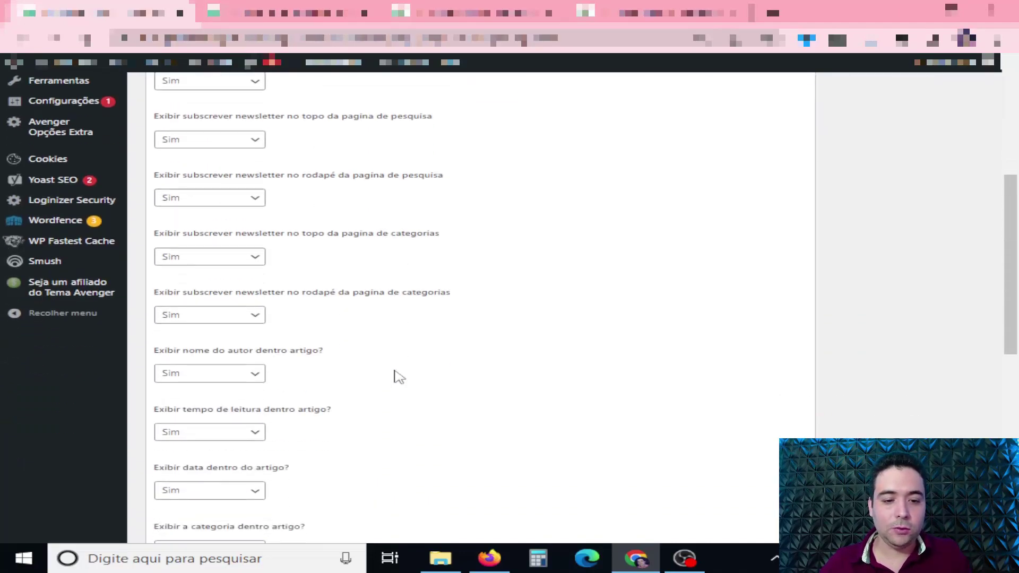
pyautogui.scroll(-2, 394, 376)
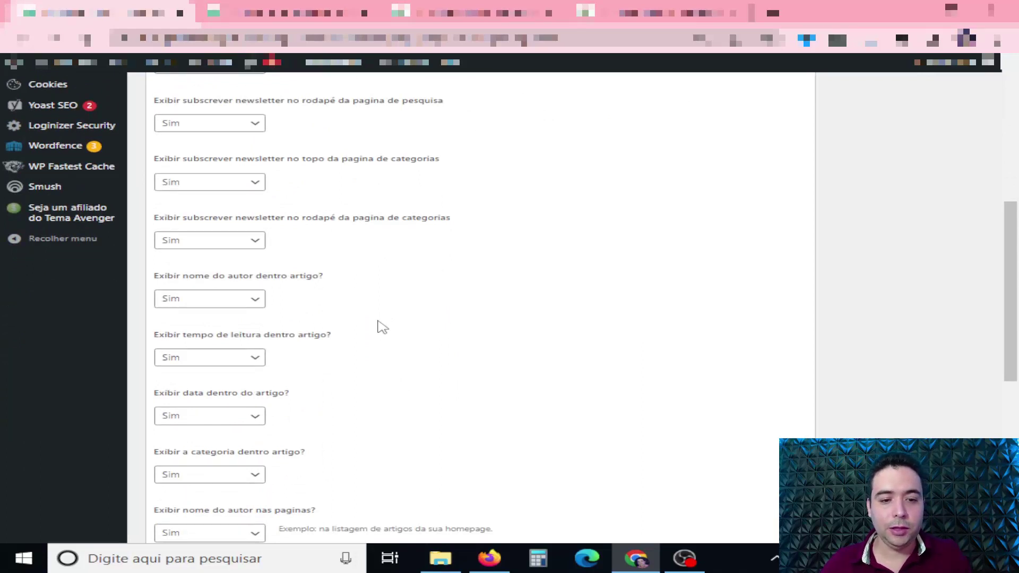
pyautogui.scroll(-2, 382, 328)
pyautogui.scroll(-6, 382, 327)
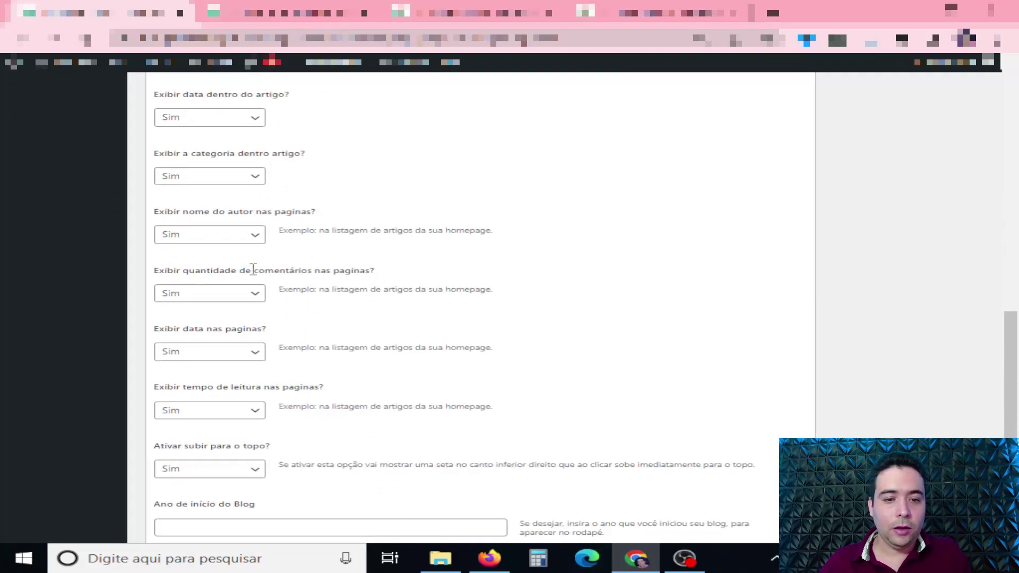
# Set the blog's start year (Ano de início do Blog) to 2022 and save the theme changes
pyautogui.scroll(-2, 343, 321)
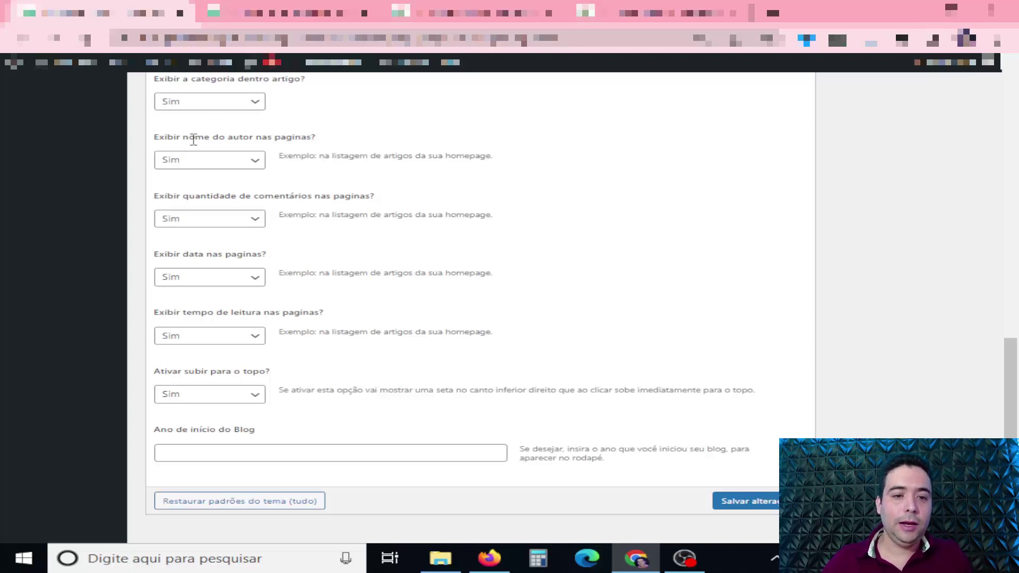
pyautogui.click(397, 452)
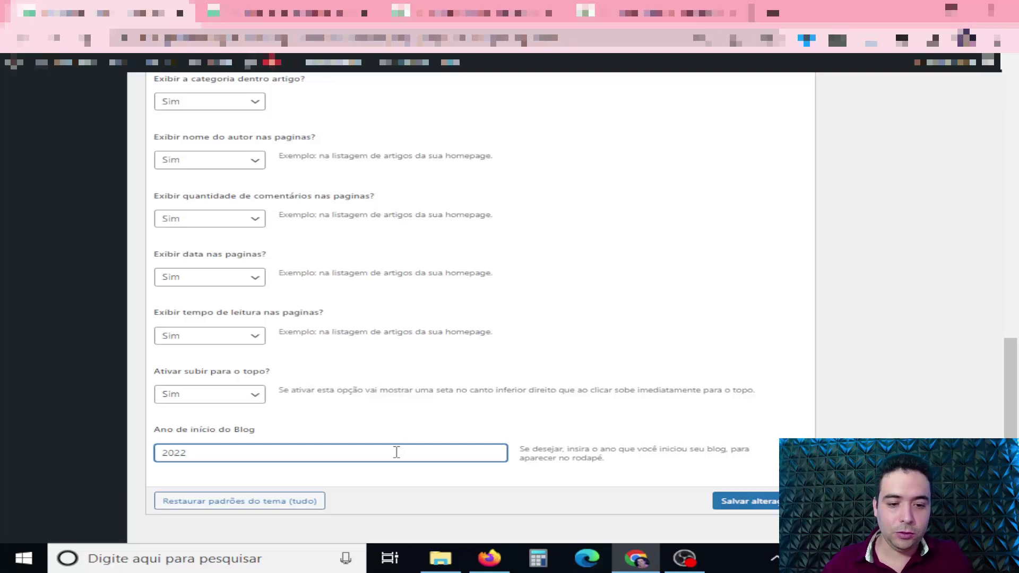
pyautogui.click(753, 500)
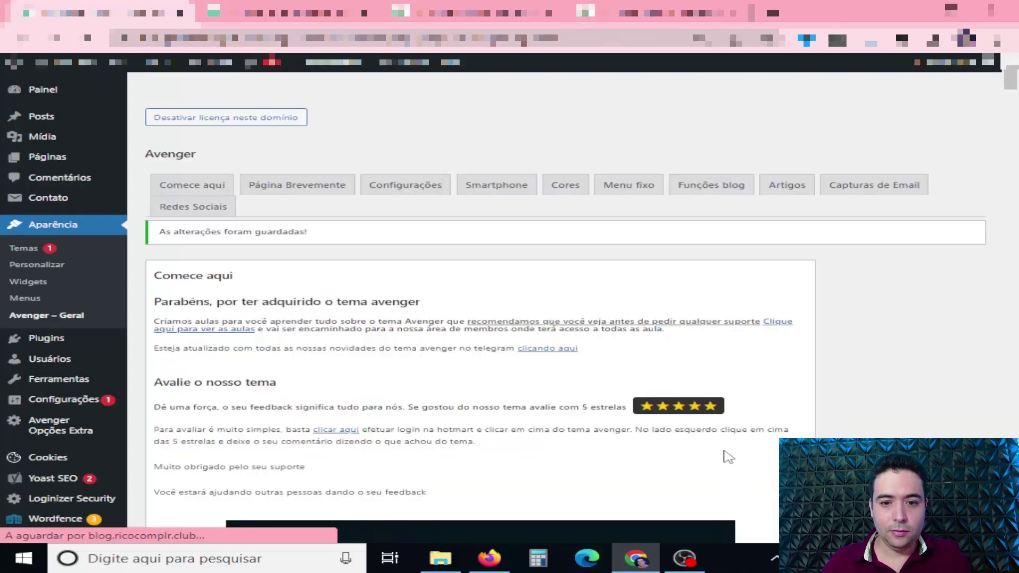
# Check the copyright year in the blog homepage's footer and the author section above it
pyautogui.hotkey('ctrl', 'Tab')
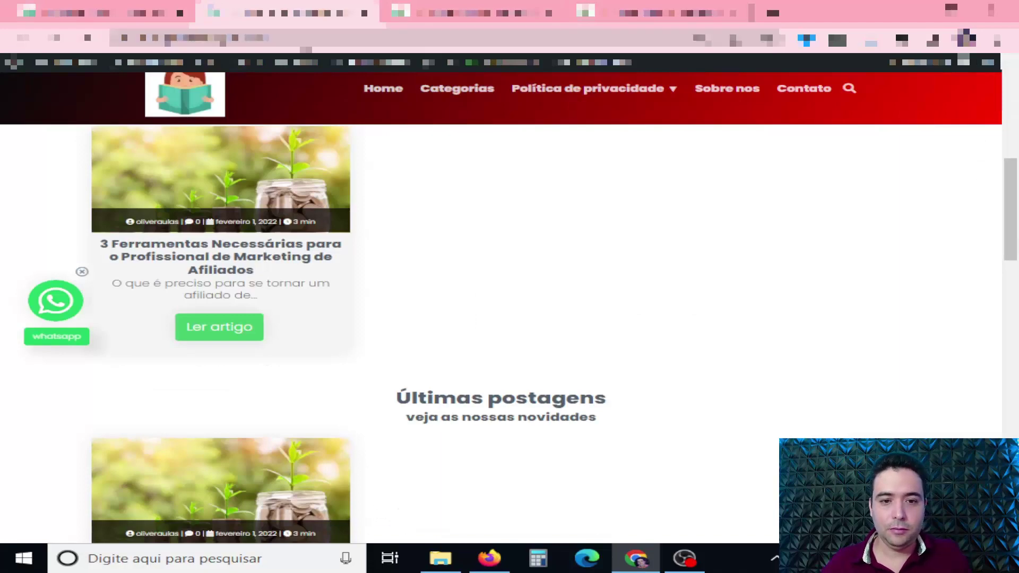
pyautogui.scroll(8, 600, 269)
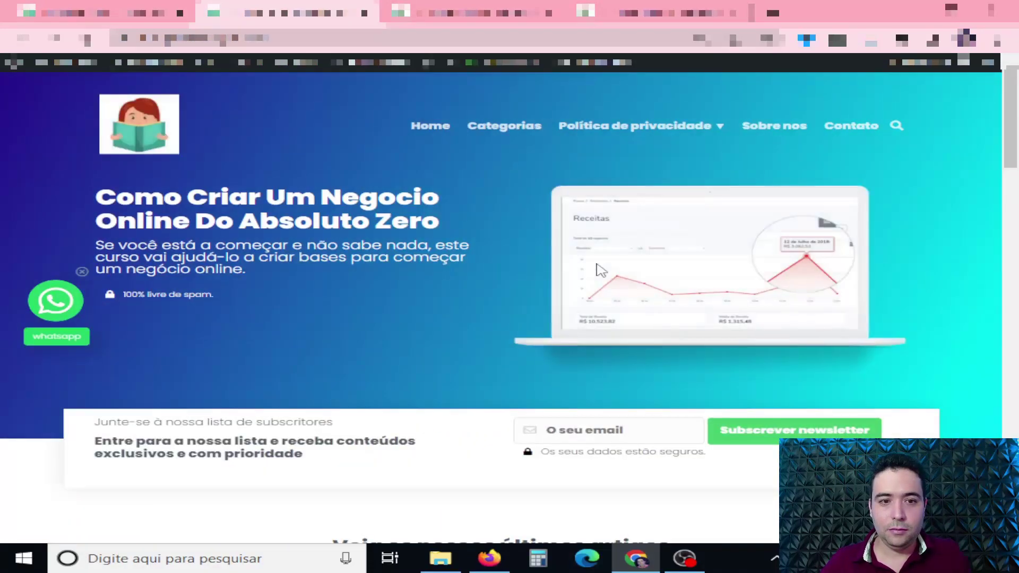
pyautogui.scroll(-10, 599, 268)
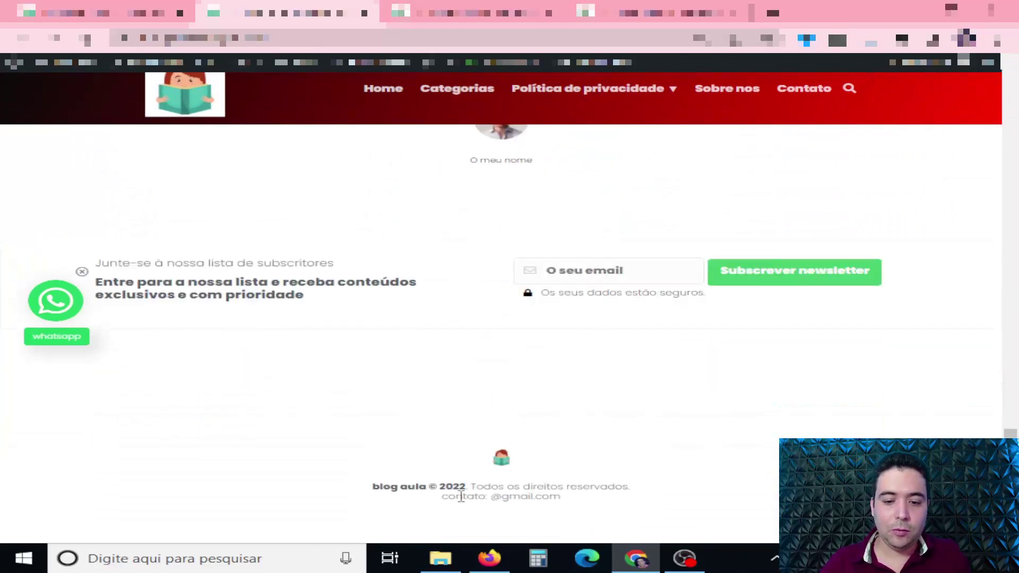
pyautogui.moveTo(461, 496); pyautogui.dragTo(433, 484)
pyautogui.click(434, 481)
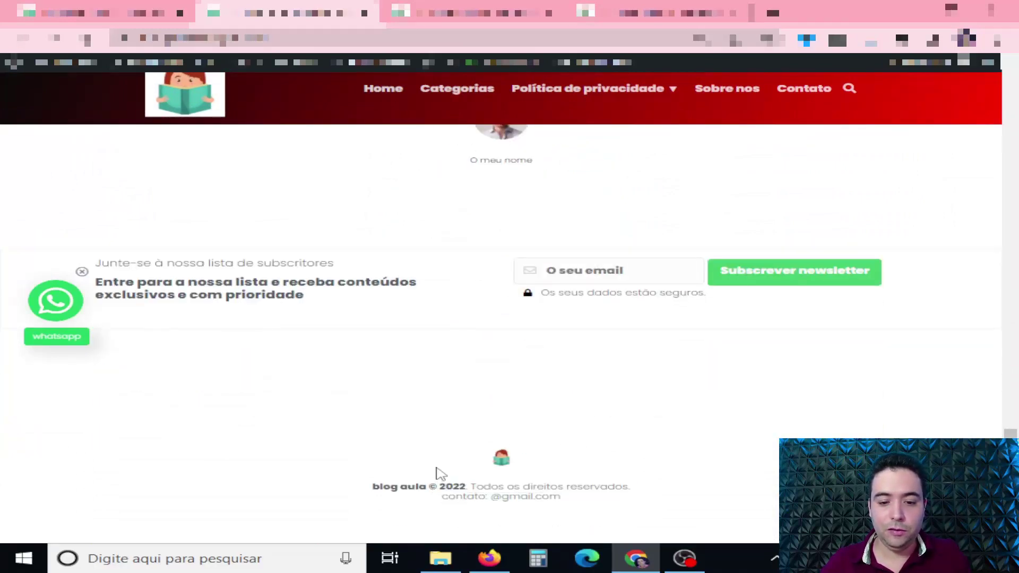
pyautogui.scroll(3, 444, 457)
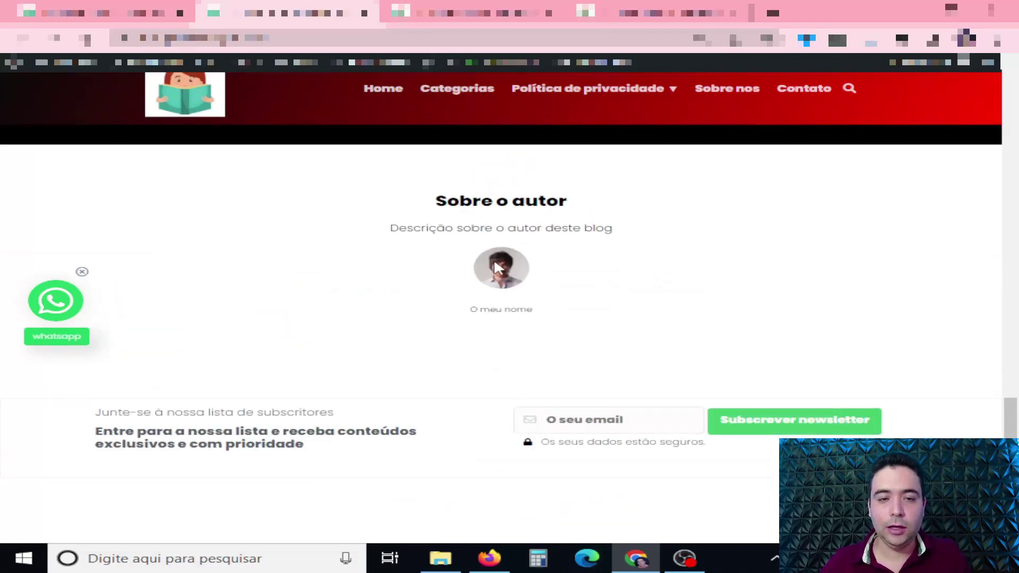
# Review the theme's Artigos options for text colours, paragraph and h1–h6 font sizes, and paragraph line spacing
pyautogui.click(134, 11)
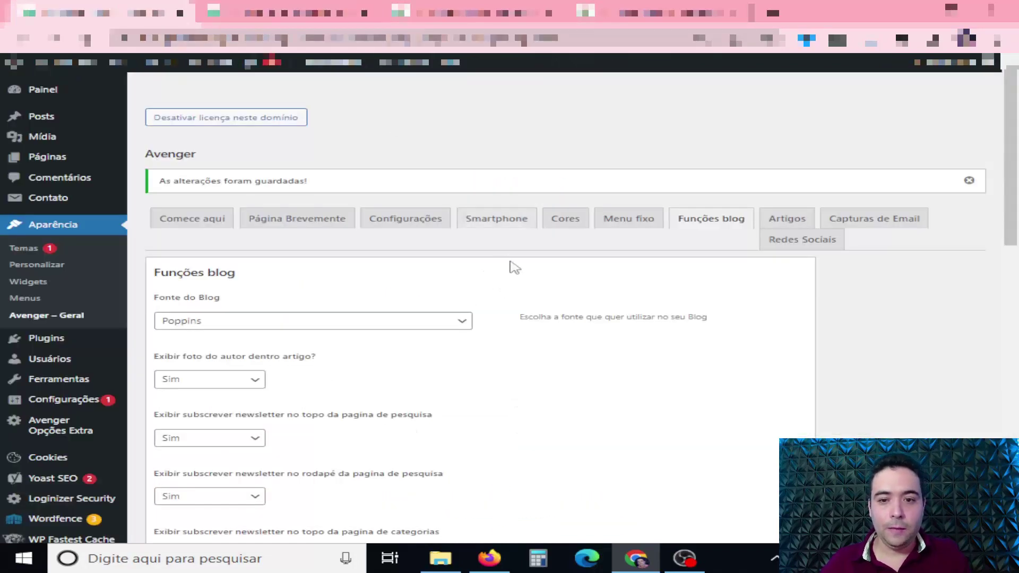
pyautogui.click(788, 219)
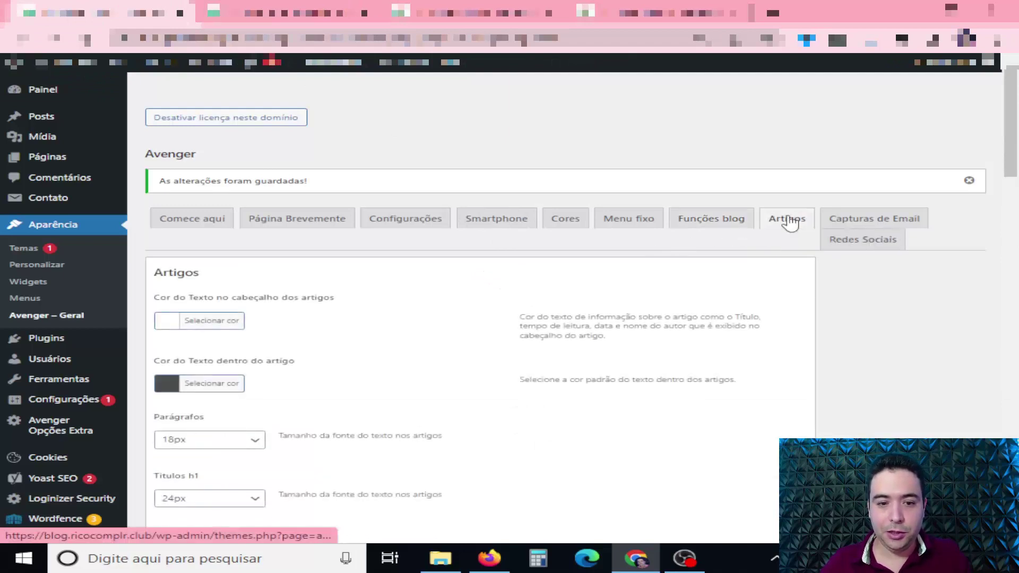
pyautogui.scroll(-1, 492, 293)
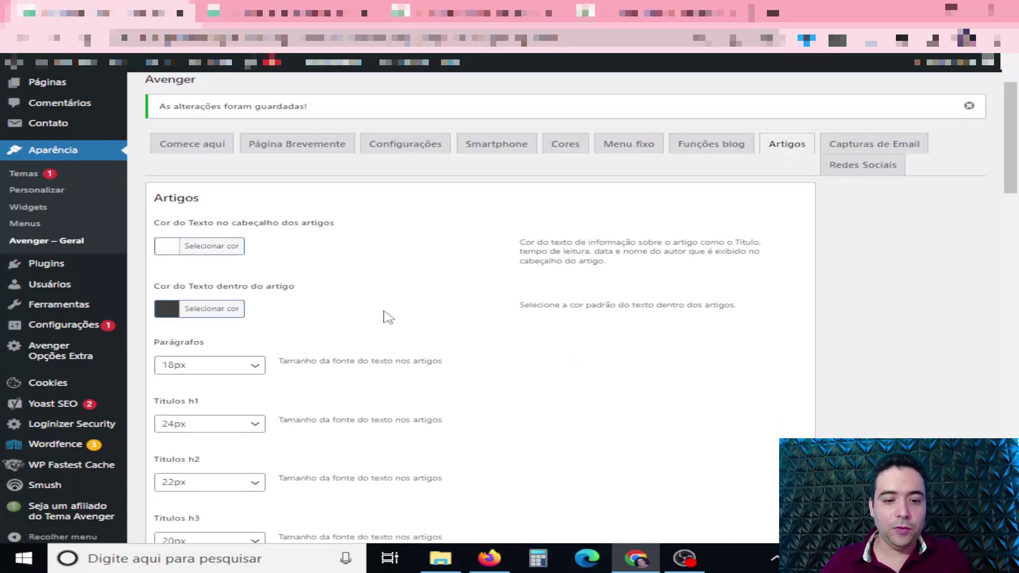
pyautogui.scroll(-1, 387, 317)
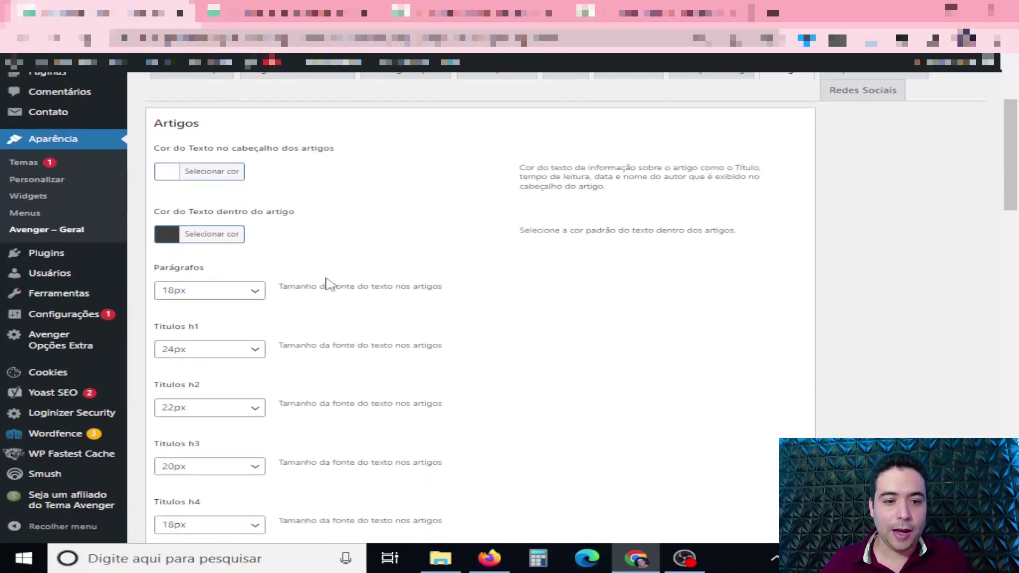
pyautogui.scroll(-1, 326, 282)
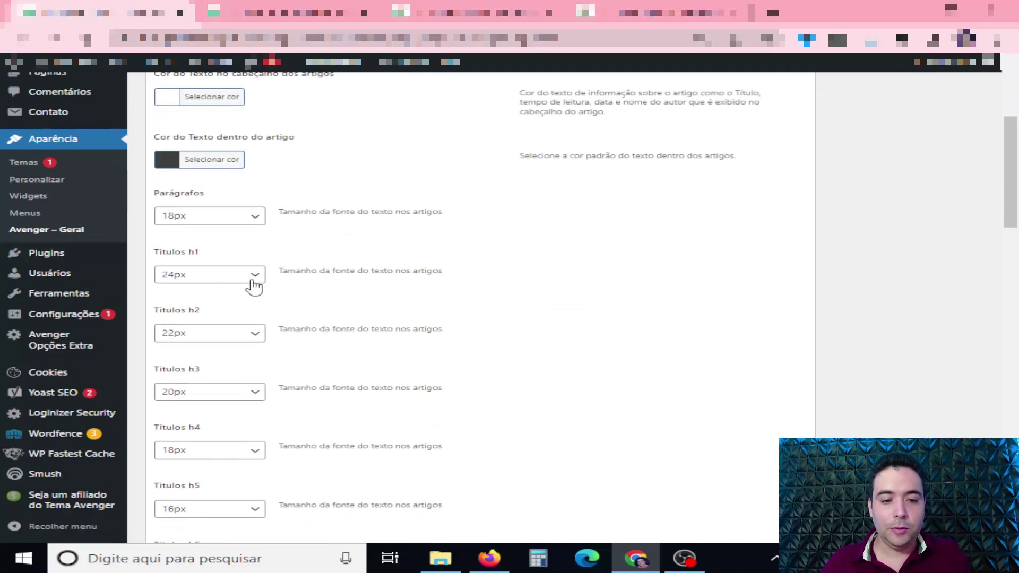
pyautogui.scroll(-1, 265, 303)
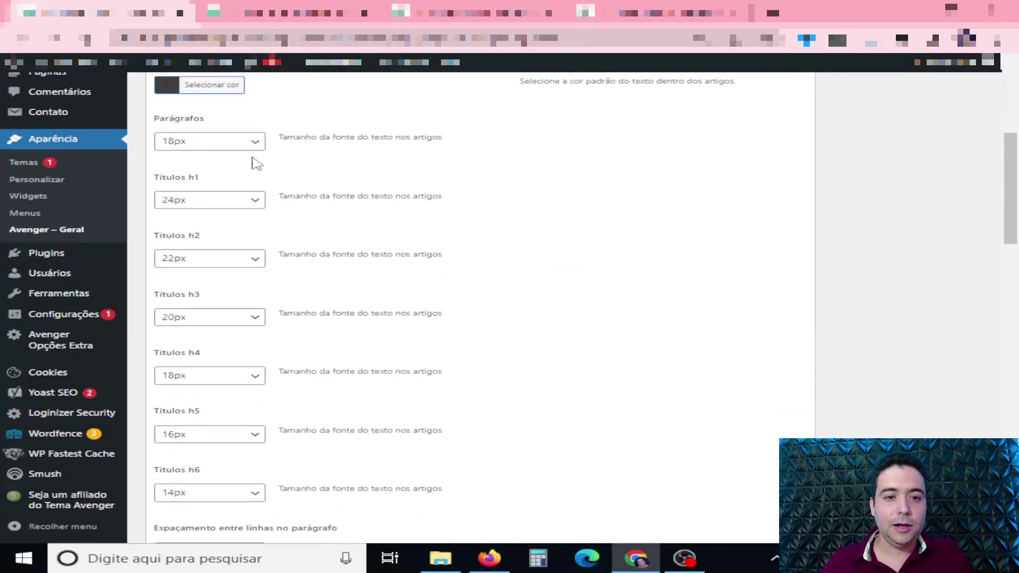
pyautogui.scroll(-2, 426, 293)
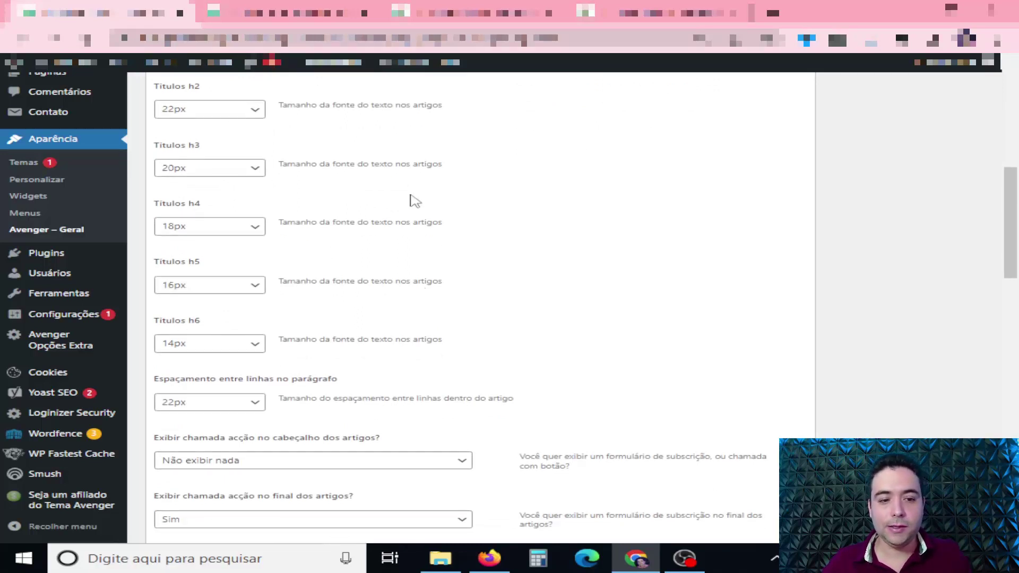
pyautogui.scroll(-2, 415, 201)
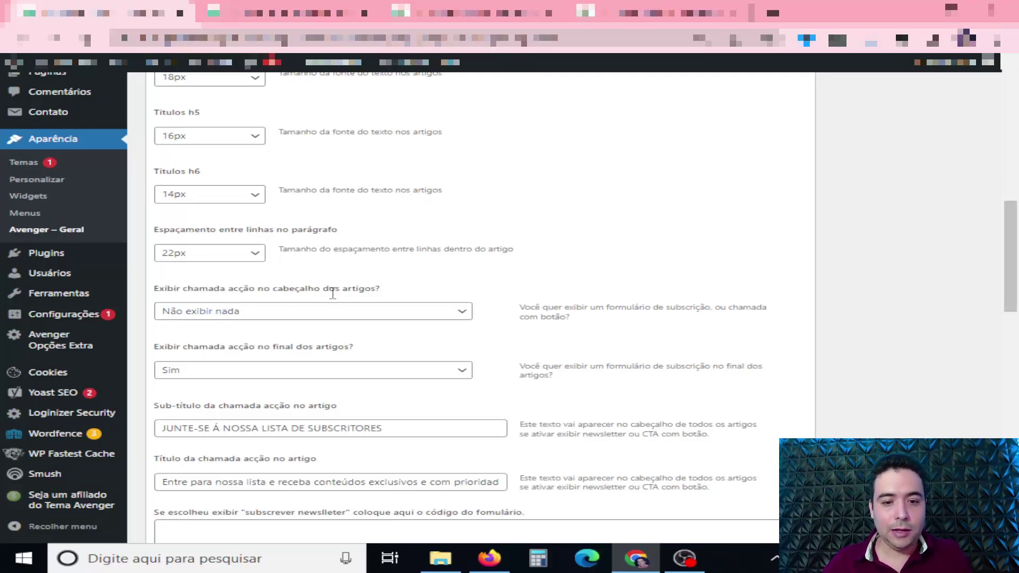
# Set the call to action in the articles' header (Exibir chamada acção no cabeçalho dos artigos) to "Exibir CTA com botão"
pyautogui.click(351, 321)
pyautogui.click(236, 351)
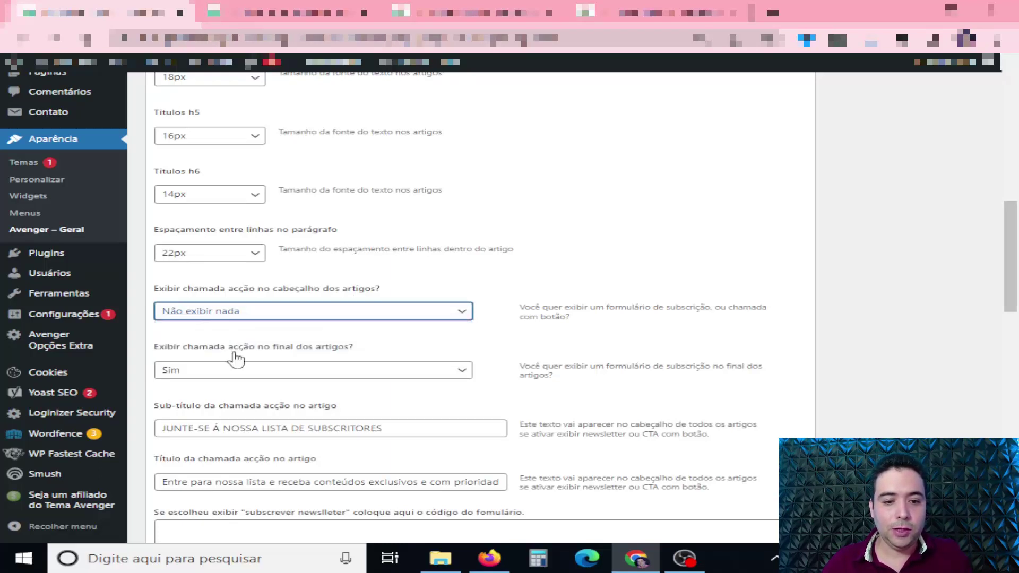
pyautogui.scroll(-2, 427, 351)
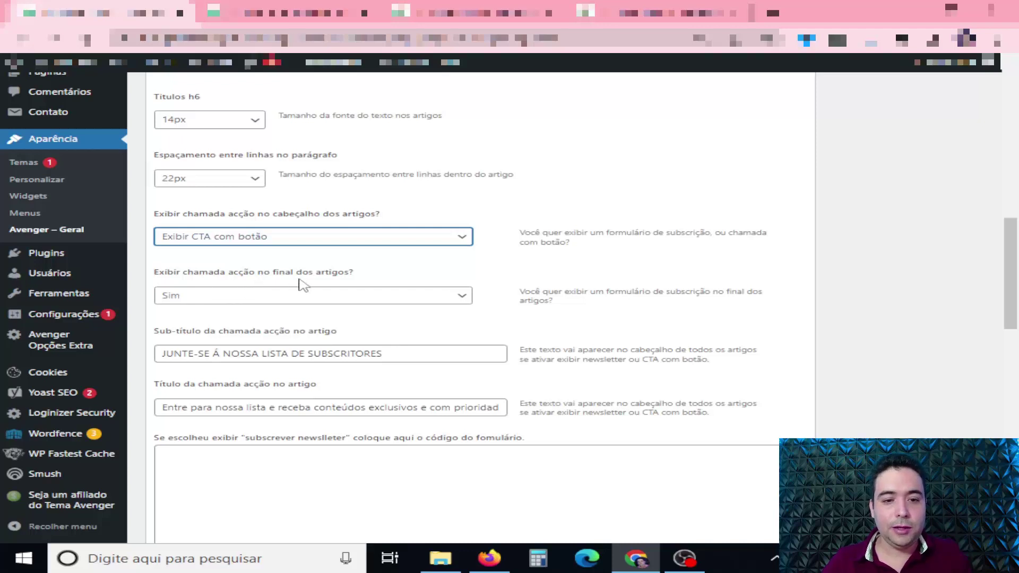
# Review the article call to action's subtitle, title, form code, email placeholder, newsletter button text and anti-spam message
pyautogui.scroll(-2, 343, 313)
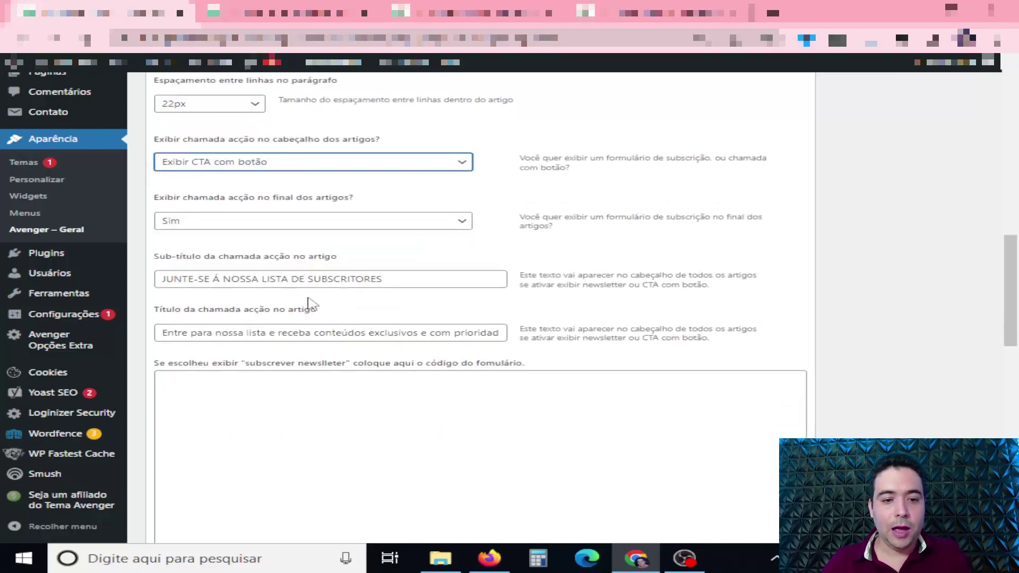
pyautogui.moveTo(164, 281); pyautogui.dragTo(367, 286)
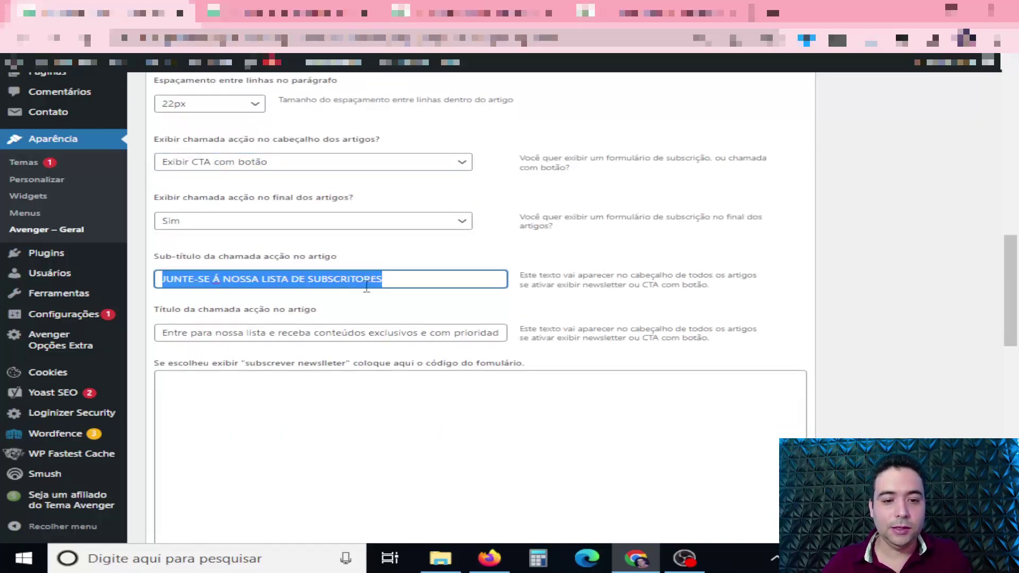
pyautogui.moveTo(169, 333); pyautogui.dragTo(339, 333)
pyautogui.scroll(-2, 372, 350)
pyautogui.click(434, 364)
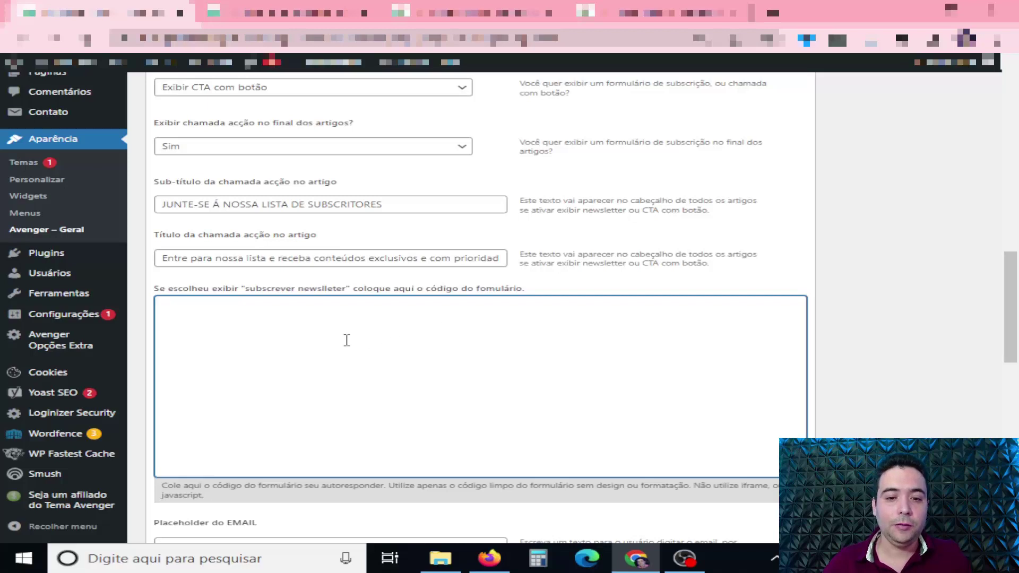
pyautogui.scroll(-8, 429, 354)
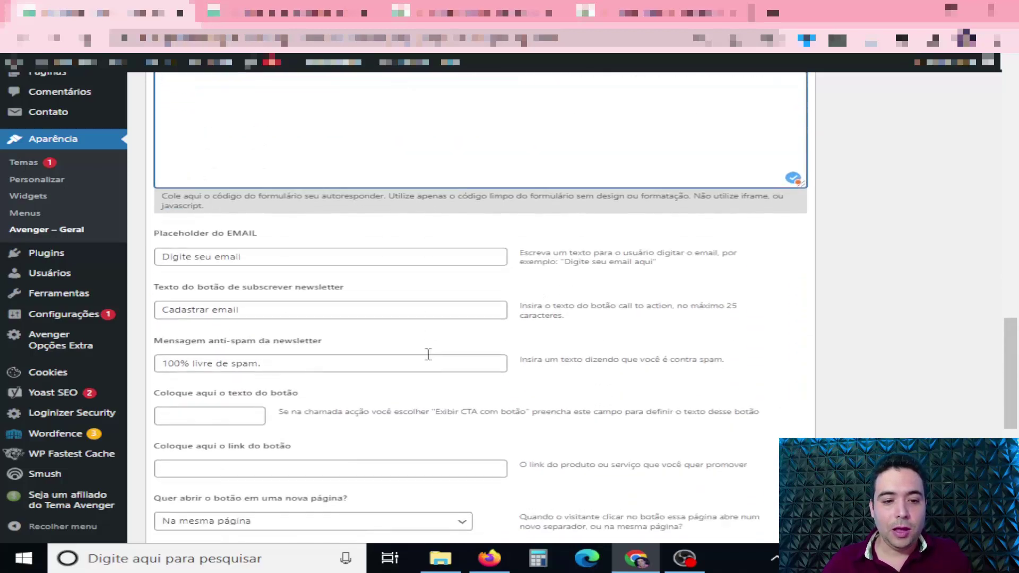
pyautogui.moveTo(251, 248); pyautogui.dragTo(220, 247)
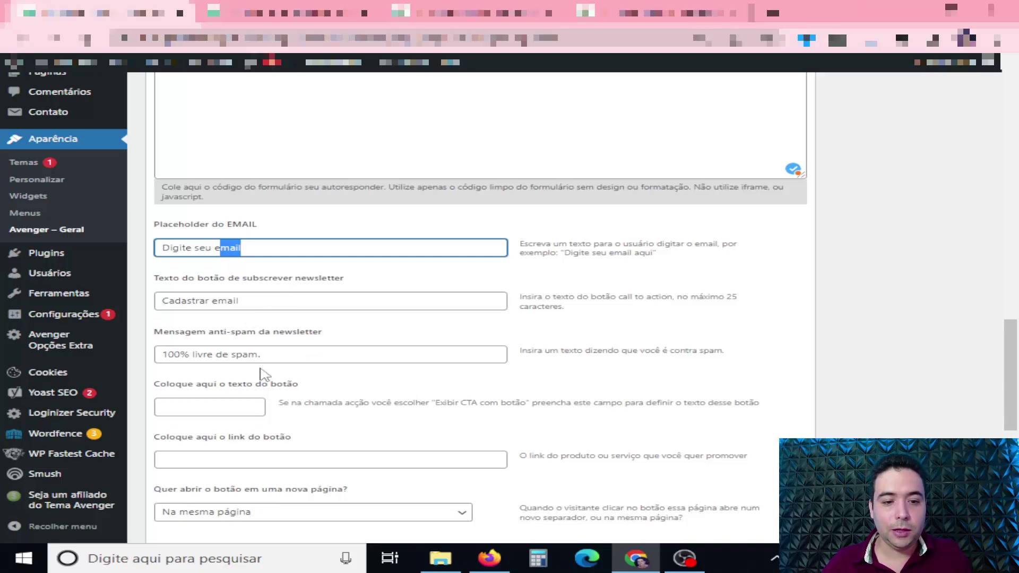
pyautogui.scroll(-2, 298, 371)
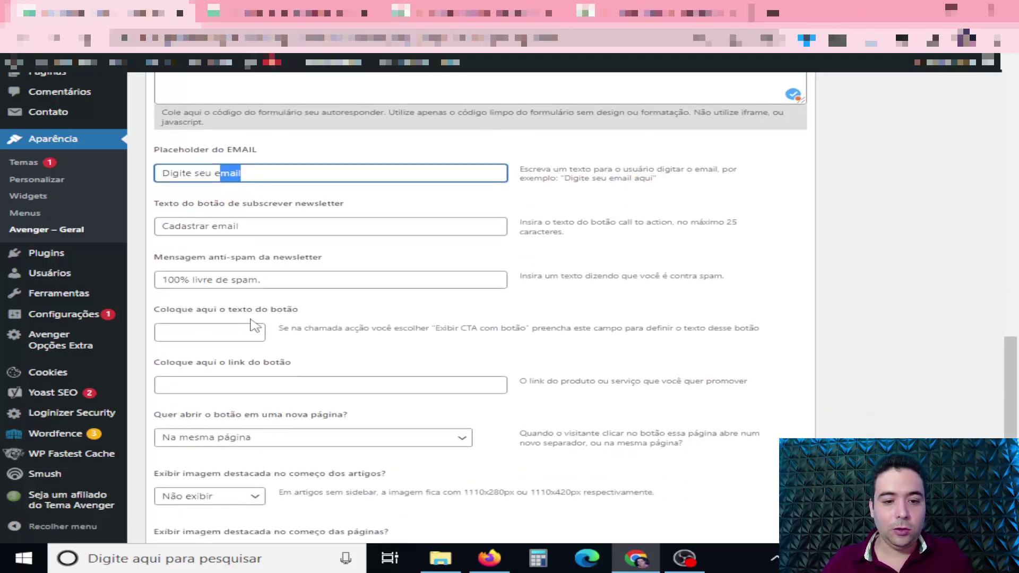
pyautogui.click(234, 335)
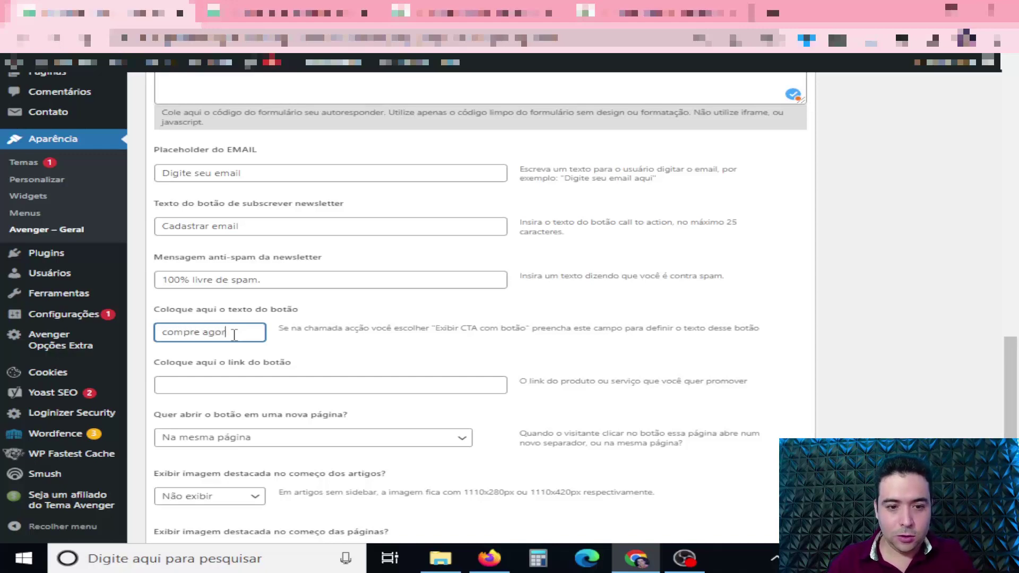
pyautogui.scroll(8, 228, 337)
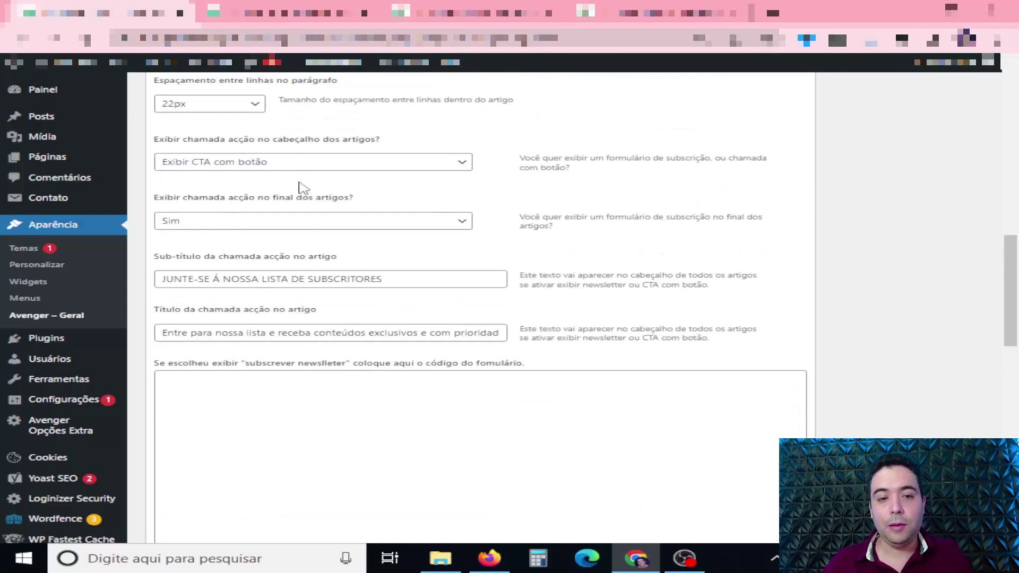
pyautogui.scroll(-8, 298, 186)
pyautogui.scroll(-4, 300, 182)
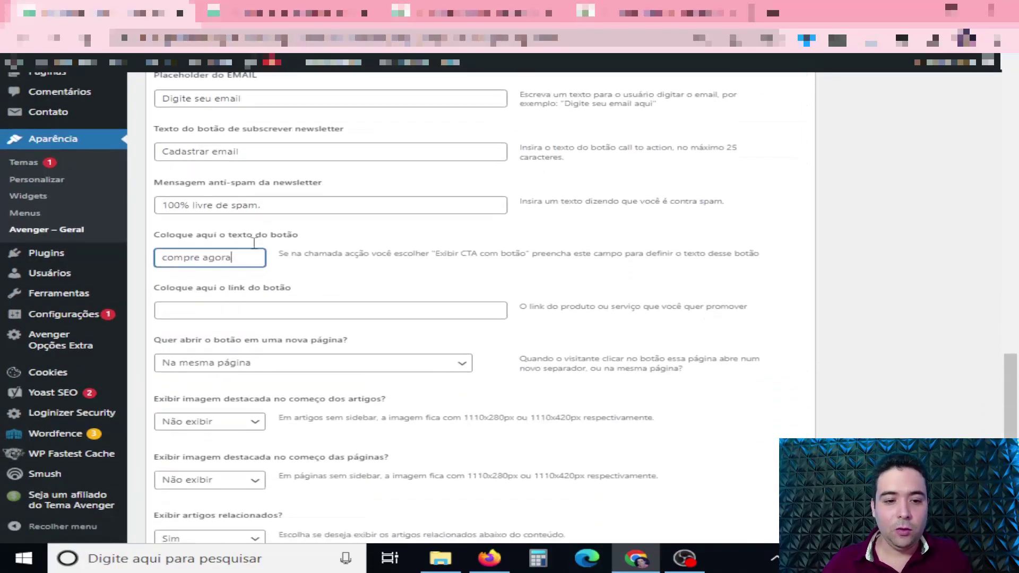
pyautogui.click(197, 307)
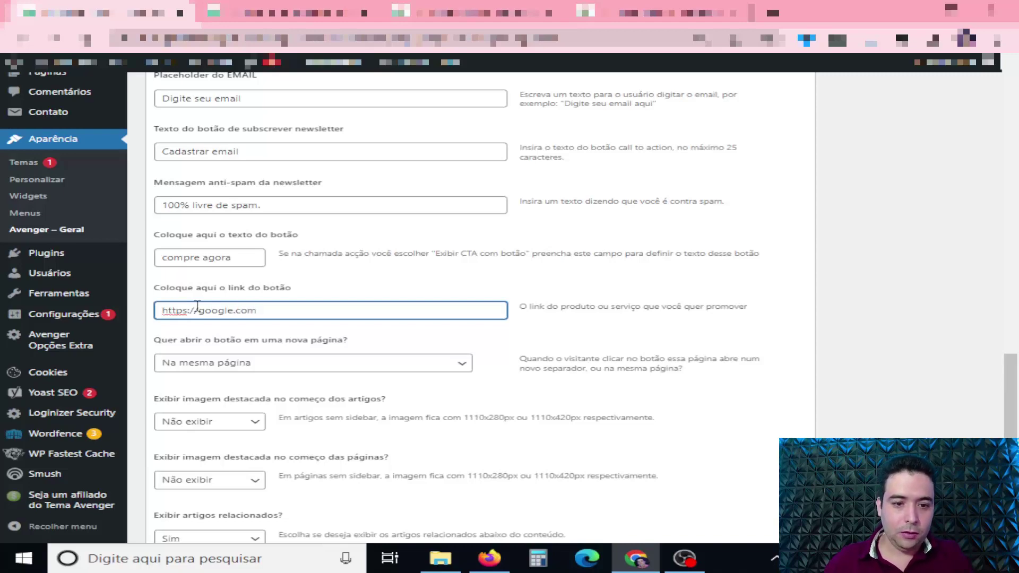
# Set the featured image at the start of articles (Exibir imagem destacada no começo dos artigos) to Sim
pyautogui.scroll(-3, 448, 296)
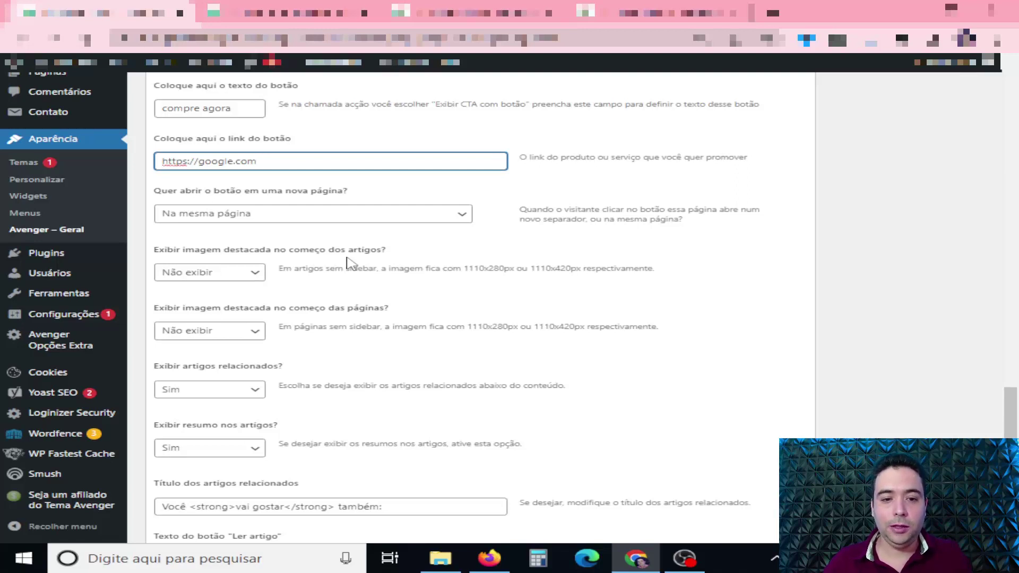
pyautogui.click(258, 277)
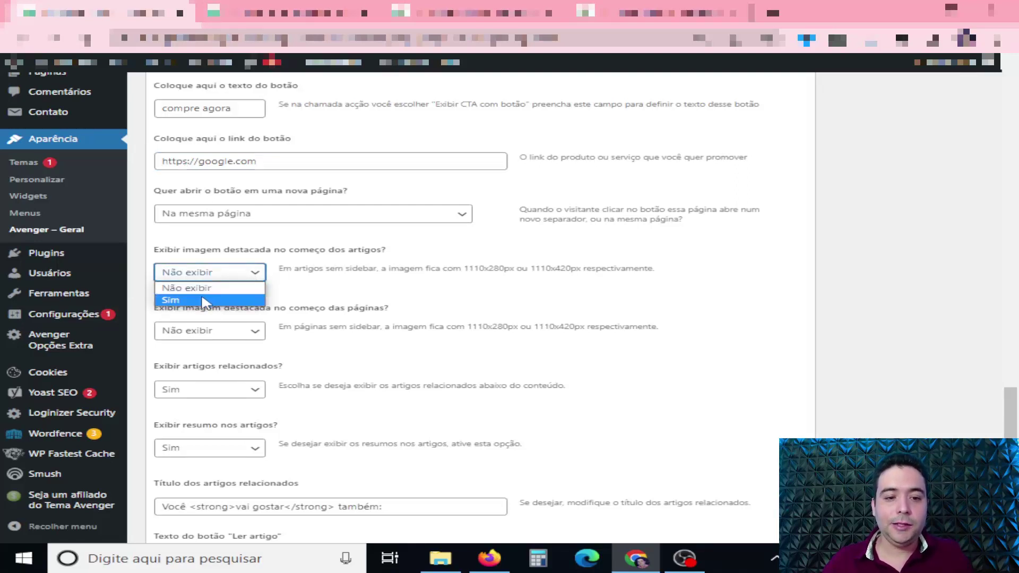
pyautogui.click(220, 299)
pyautogui.scroll(-1, 233, 304)
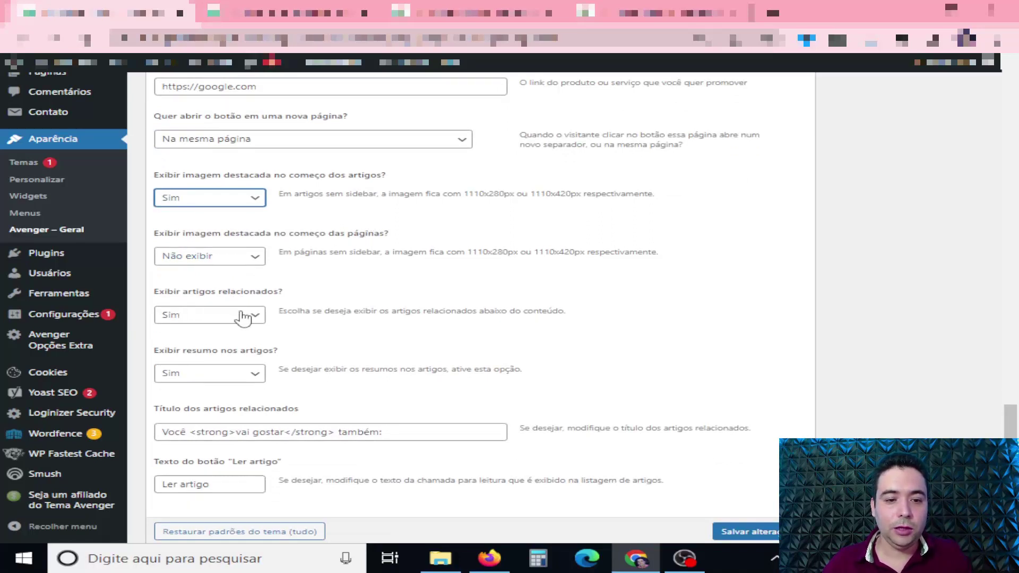
# Check the related-articles settings and the "Ler artigo" button text, and save the theme changes
pyautogui.scroll(-1, 282, 329)
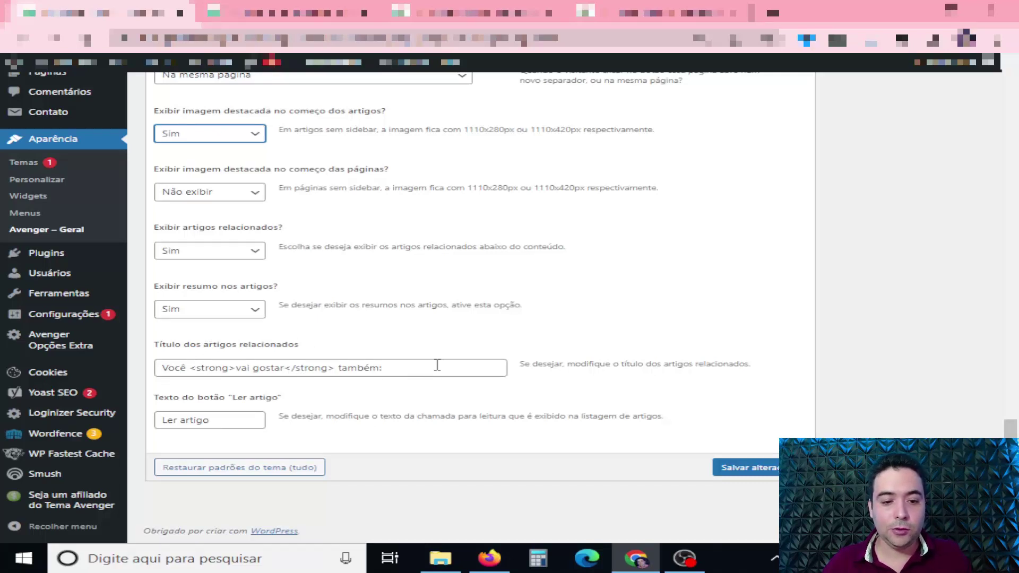
pyautogui.click(209, 422)
pyautogui.moveTo(209, 422); pyautogui.dragTo(155, 424)
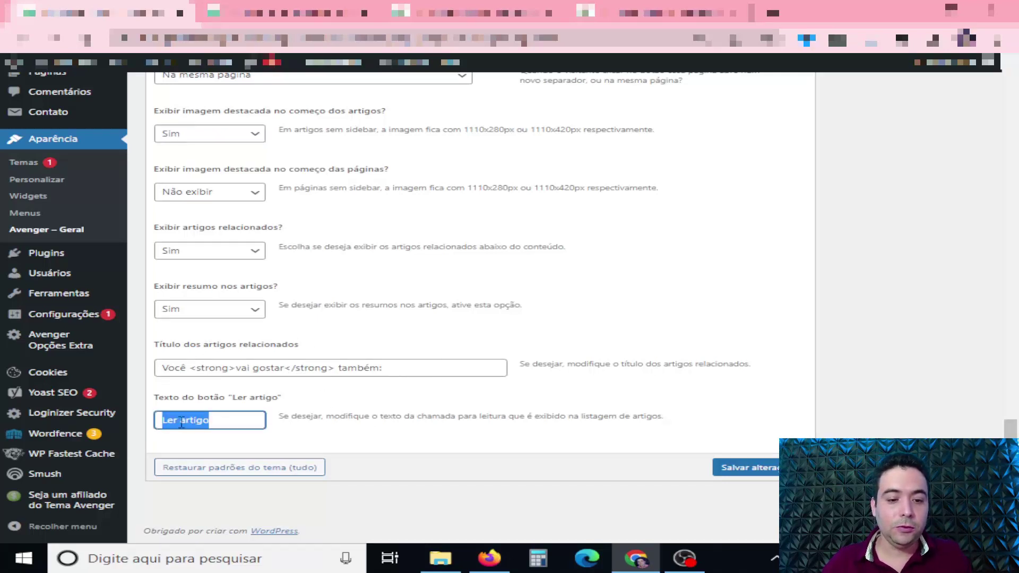
pyautogui.click(229, 422)
pyautogui.click(749, 479)
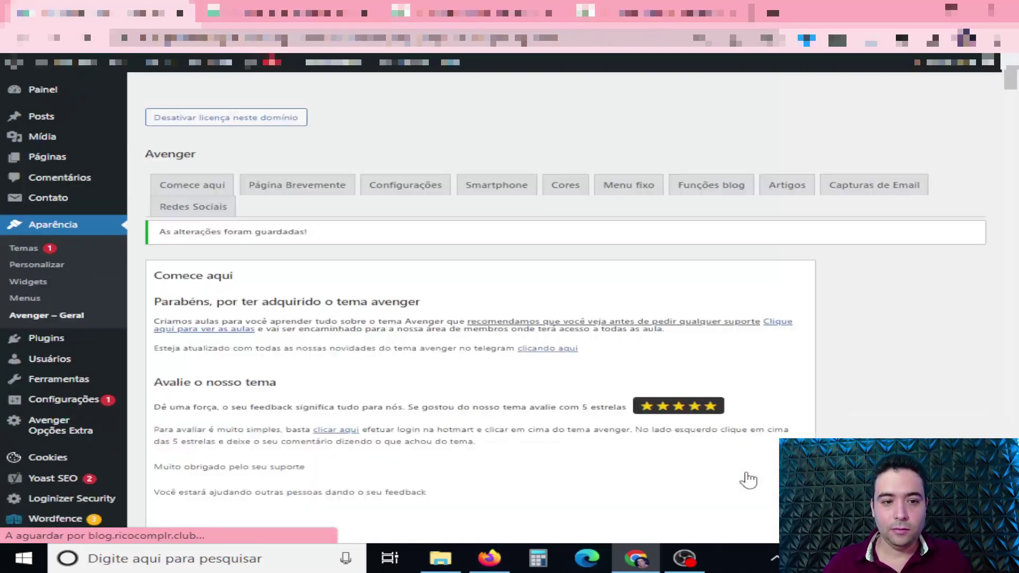
# Open the affiliate marketing article from the blog homepage and check its featured image, text styling and related-articles heading
pyautogui.hotkey('ctrl', 'Tab')
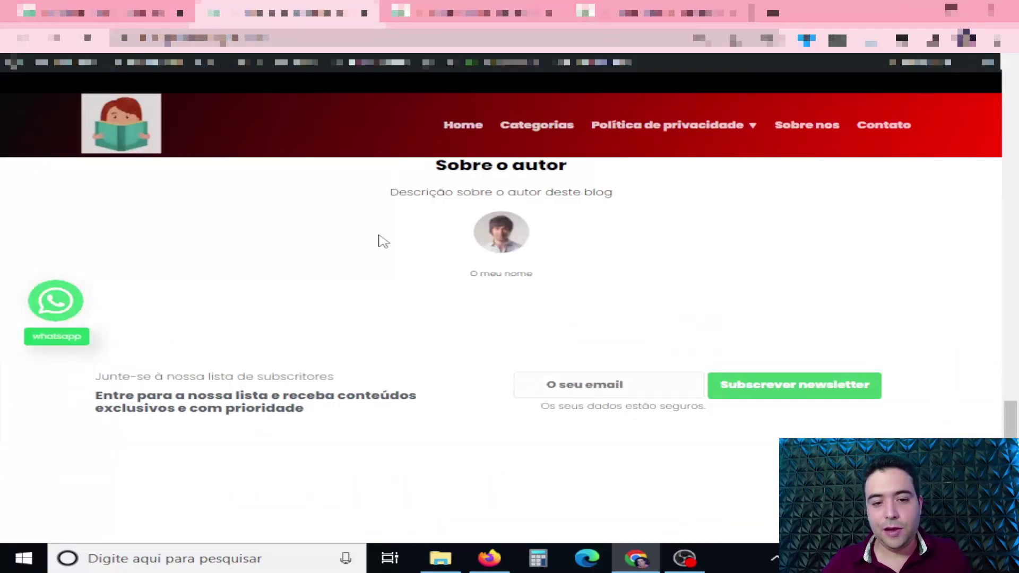
pyautogui.scroll(15, 359, 259)
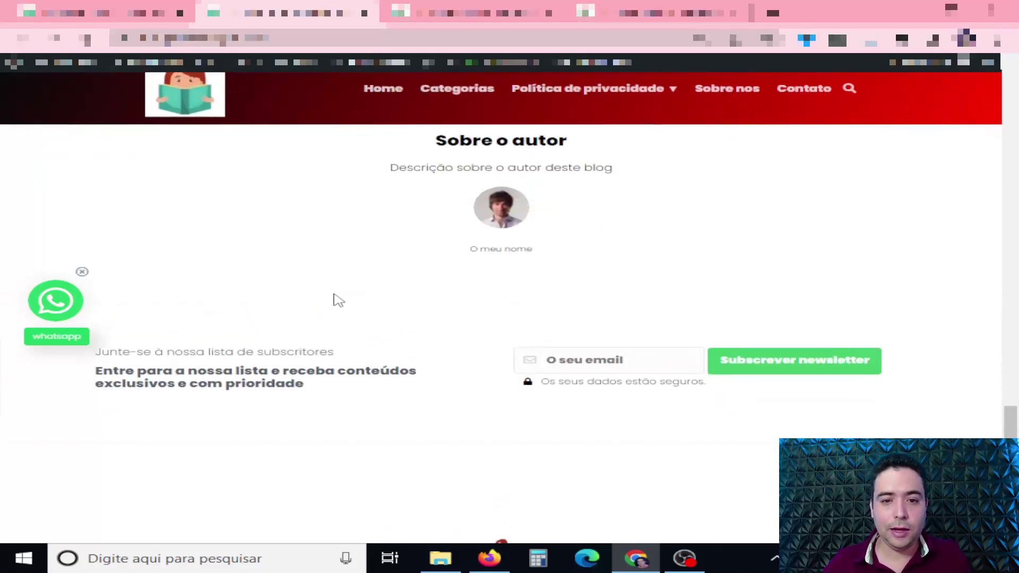
pyautogui.scroll(-4, 334, 297)
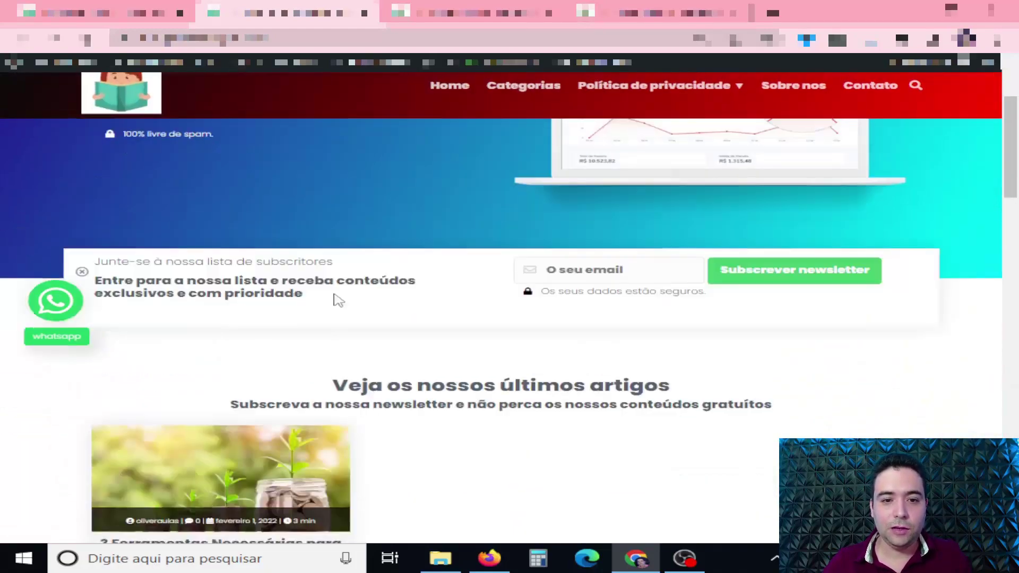
pyautogui.click(218, 325)
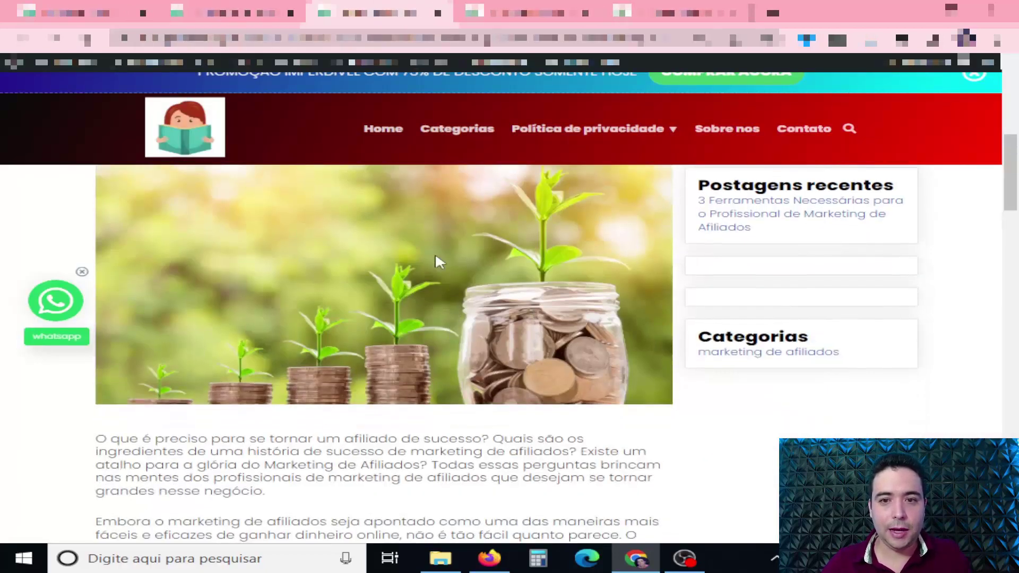
pyautogui.scroll(-15, 428, 261)
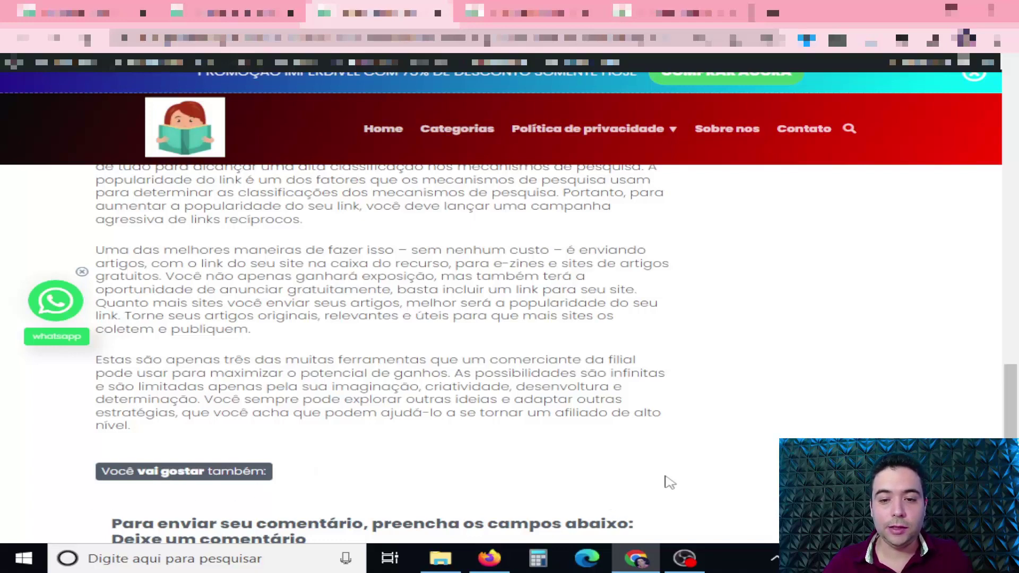
pyautogui.scroll(5, 679, 474)
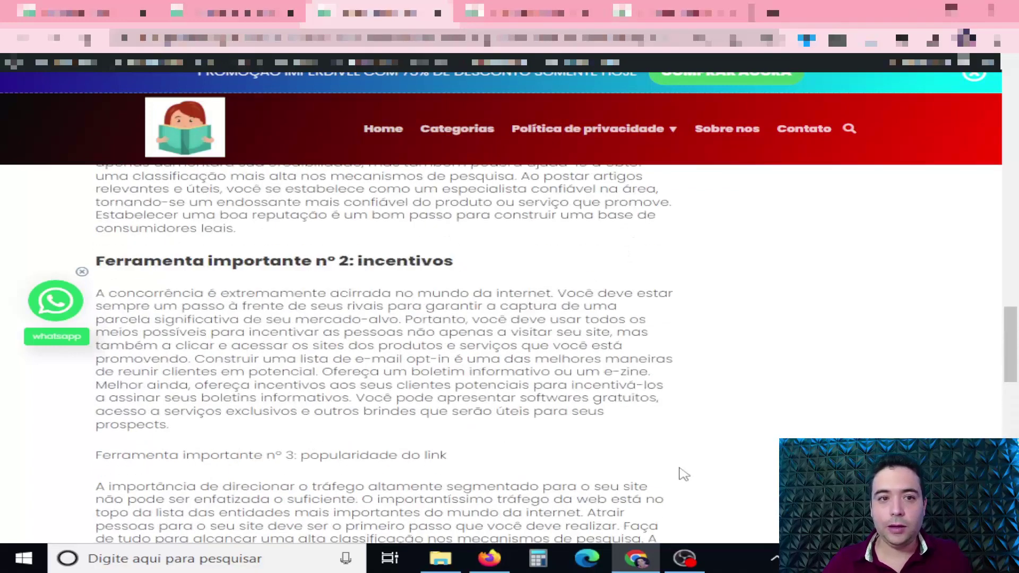
# Return to the Avenger theme options, open the Capturas de Email settings and keep Orientação da captura at Formulário na esquerda
pyautogui.hotkey('ctrl', 'shift', 'Tab')
pyautogui.hotkey('ctrl', 'shift', 'Tab')
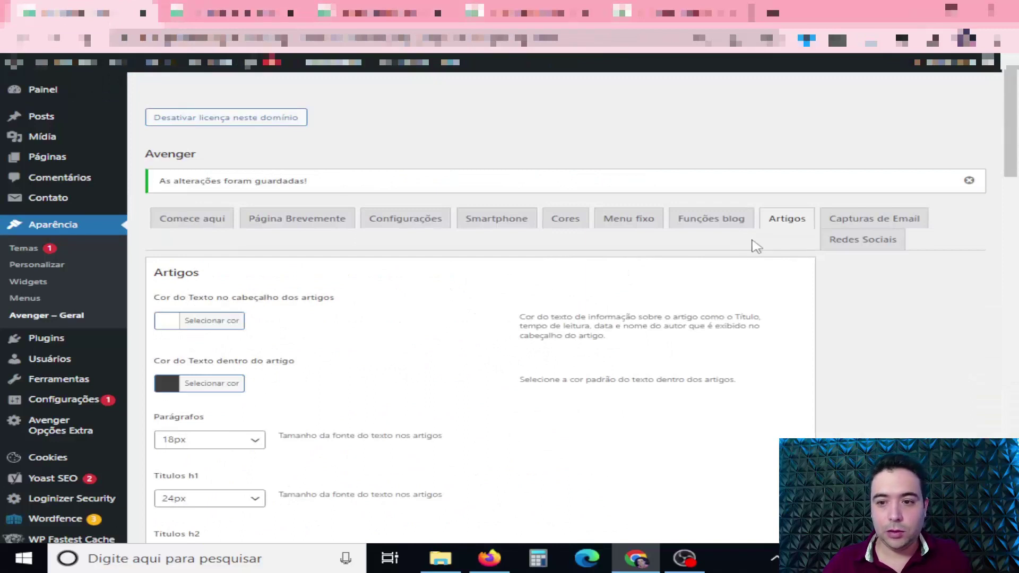
pyautogui.click(859, 223)
pyautogui.scroll(-3, 690, 300)
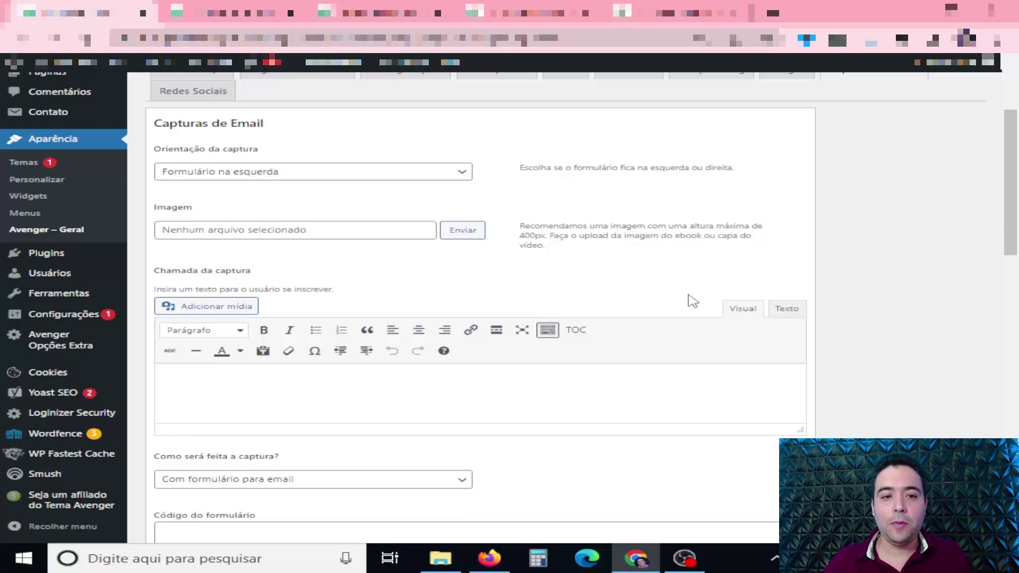
pyautogui.click(450, 178)
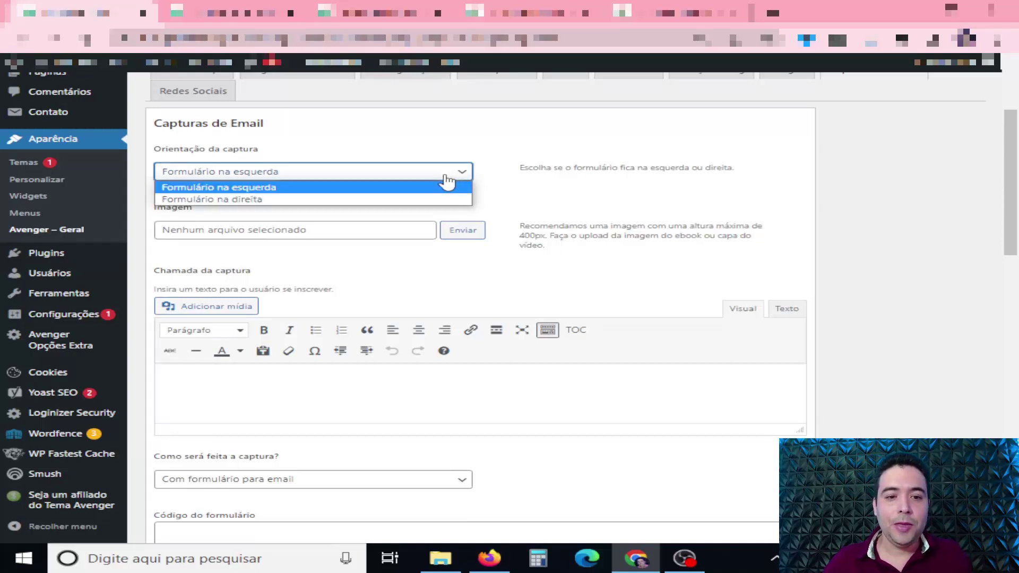
pyautogui.click(447, 186)
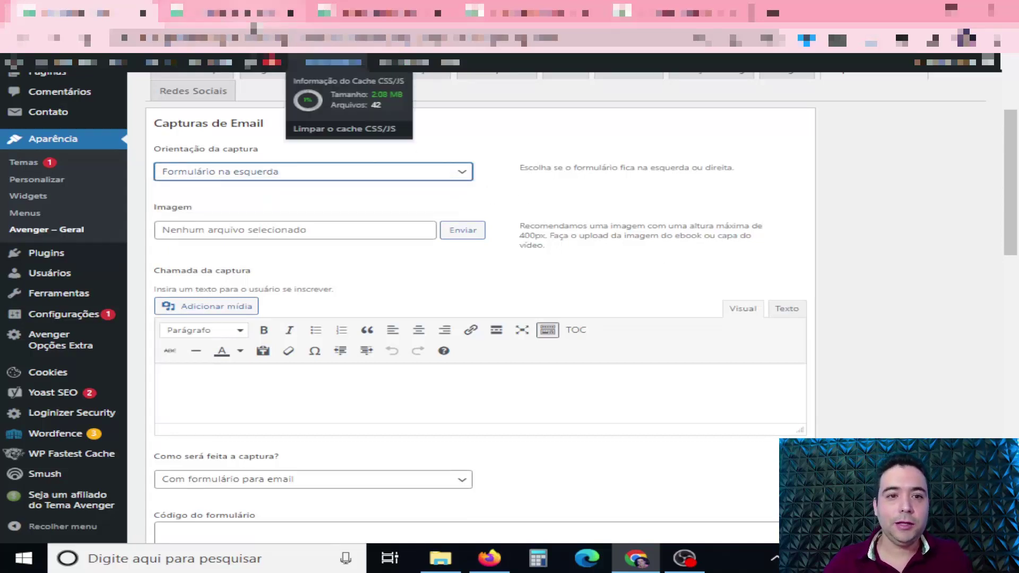
# Compare the capture area in the blog homepage's header with the Orientação da captura options, keeping Formulário na esquerda
pyautogui.click(231, 13)
pyautogui.scroll(1, 494, 224)
pyautogui.scroll(5, 477, 239)
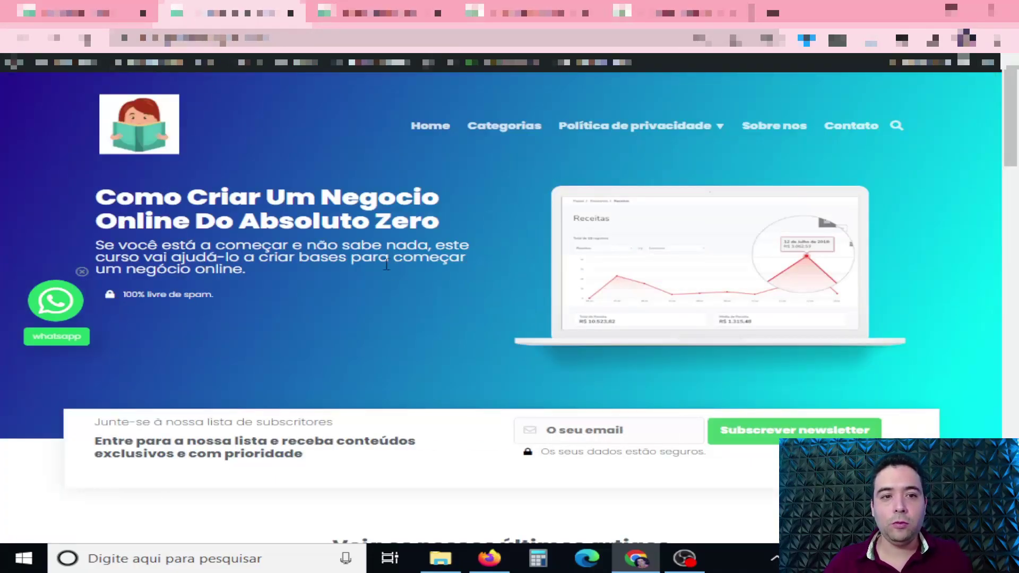
pyautogui.hotkey('ctrl', 'shift', 'Tab')
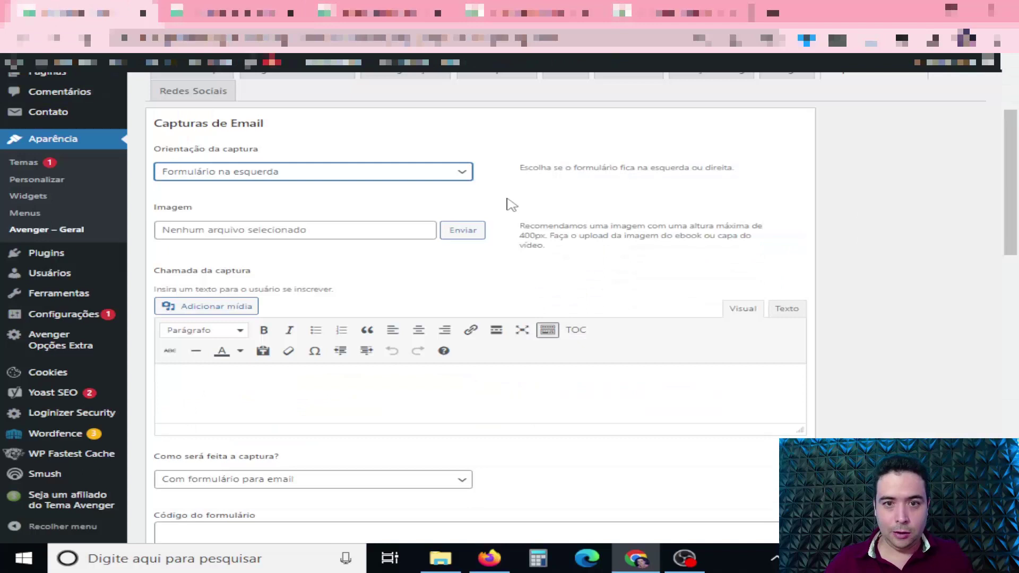
pyautogui.click(454, 176)
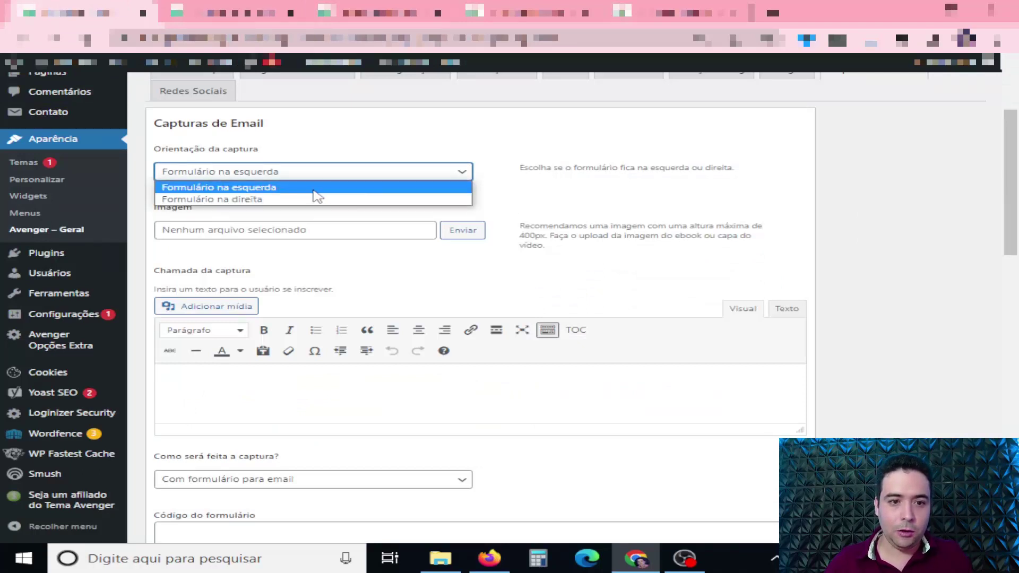
pyautogui.click(199, 188)
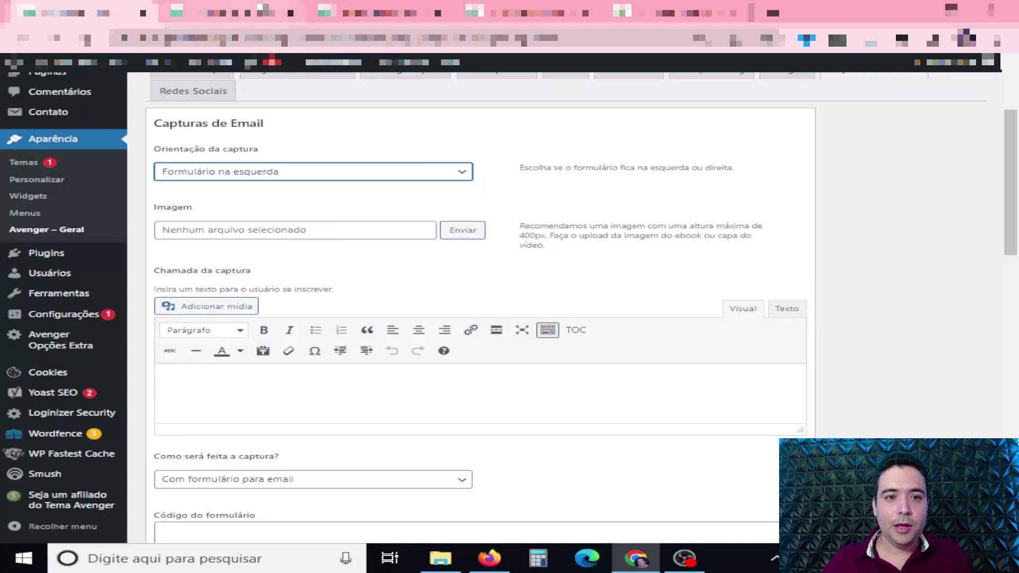
pyautogui.click(245, 13)
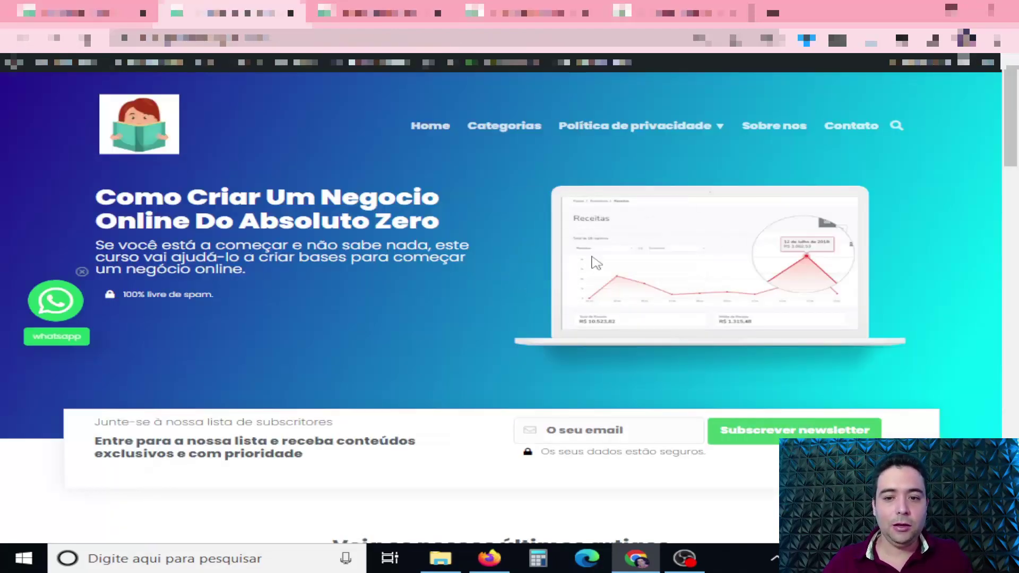
# Set the email capture image to the pizza picture SOMENTE-HOJE.jpg from the media library
pyautogui.click(134, 13)
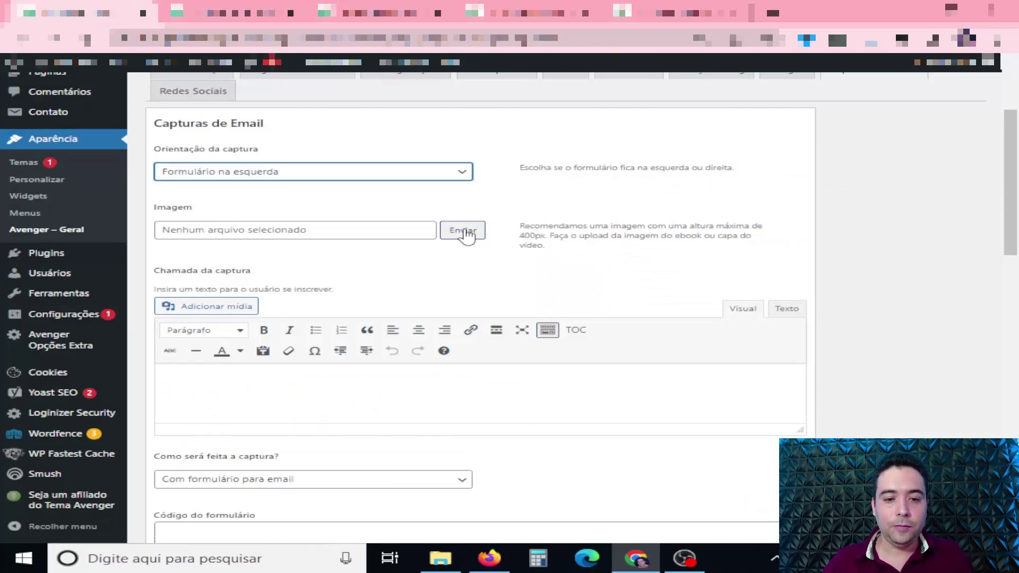
pyautogui.click(463, 231)
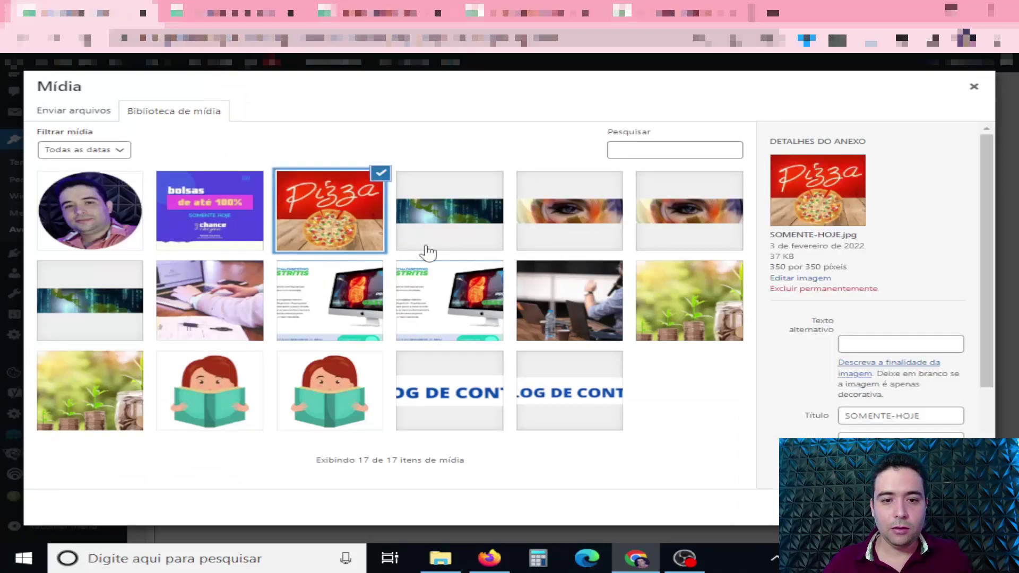
pyautogui.doubleClick(329, 212)
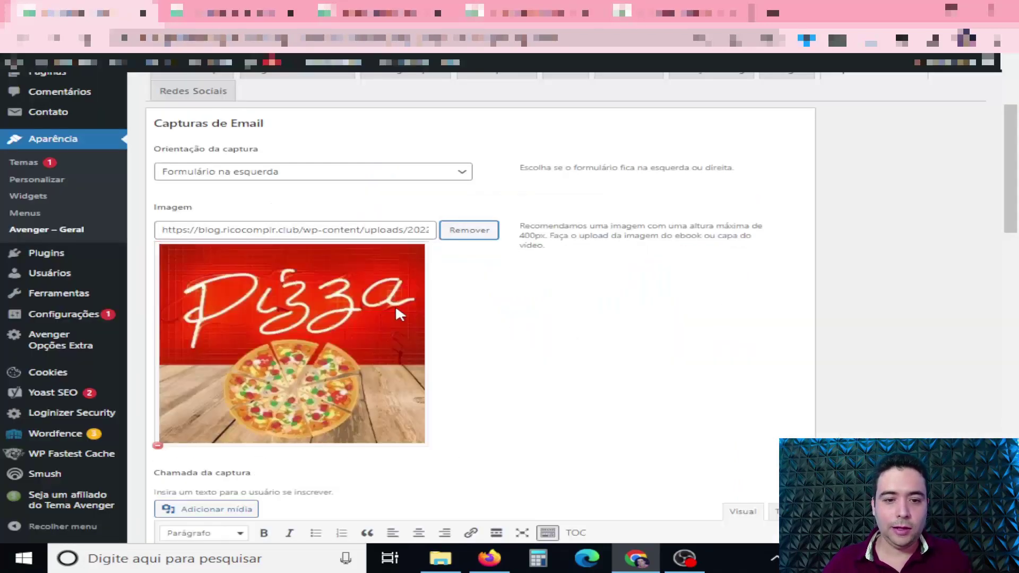
# Enter "compre pizza com 75% de desconto" as the call text of the email capture (Chamada da captura)
pyautogui.scroll(-4, 608, 334)
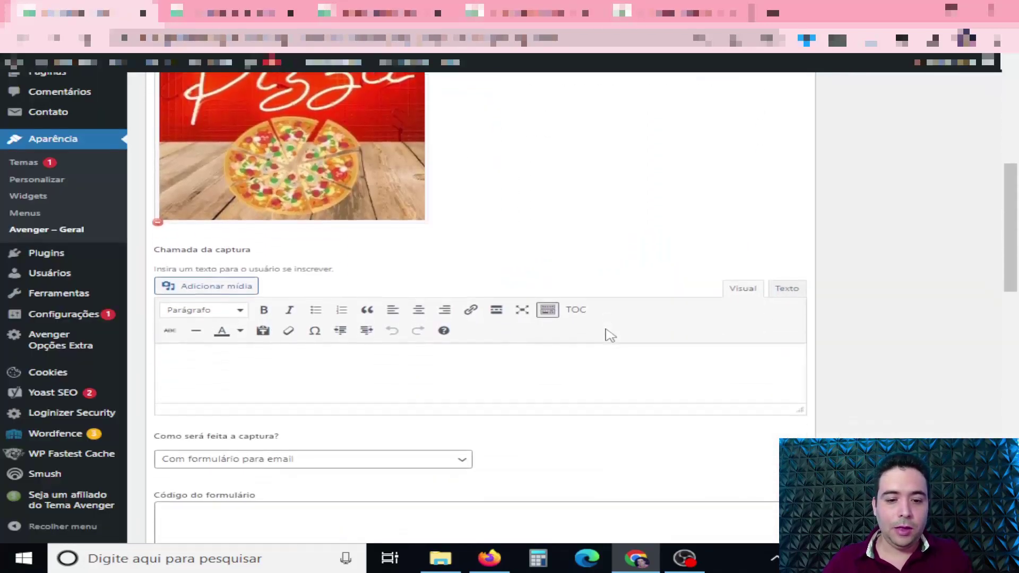
pyautogui.scroll(-3, 608, 334)
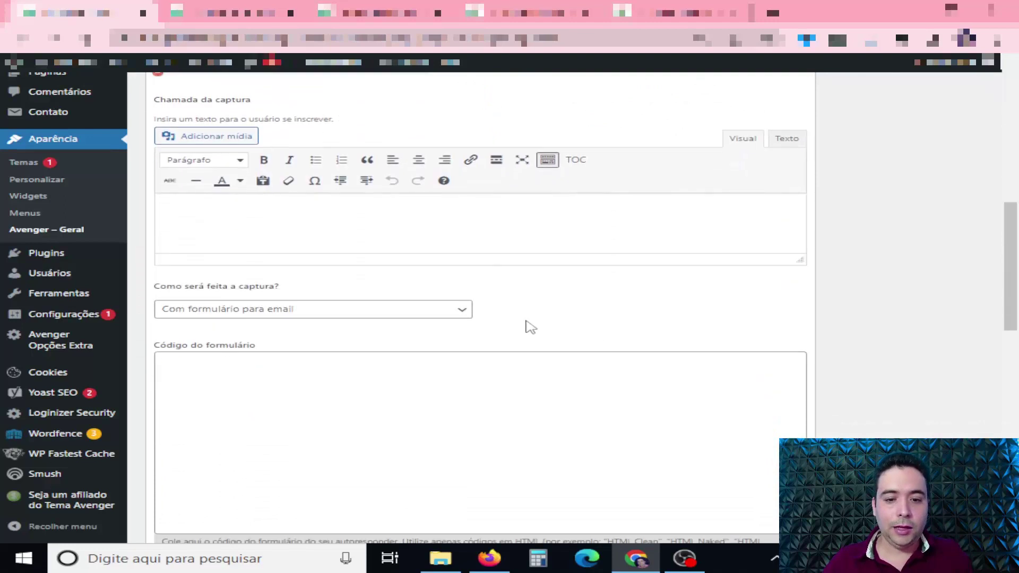
pyautogui.click(430, 237)
pyautogui.write('co')
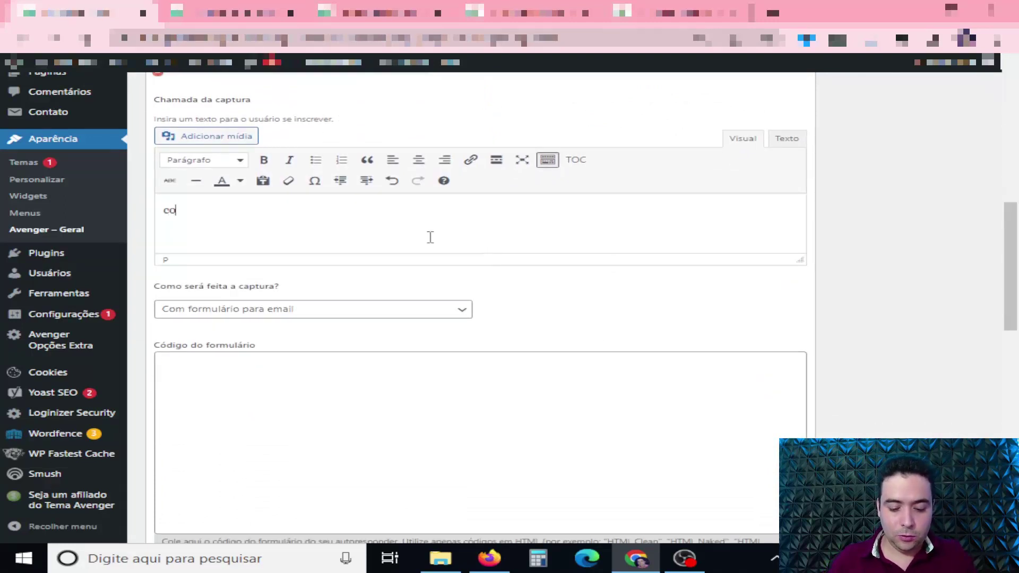
pyautogui.write('mpe')
pyautogui.hotkey('ctrl', 'a')
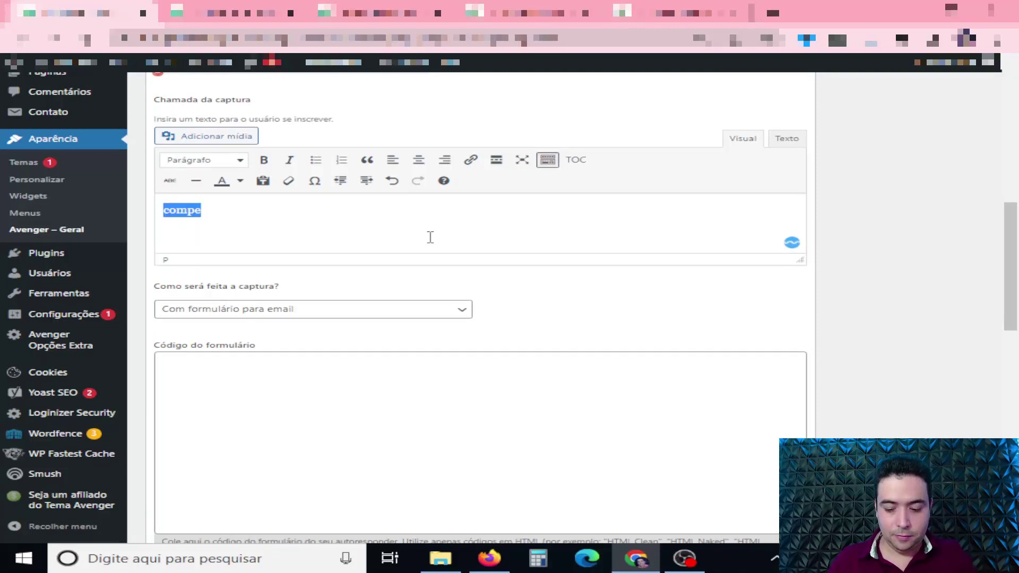
pyautogui.press('BackSpace')
pyautogui.write('compre pizza')
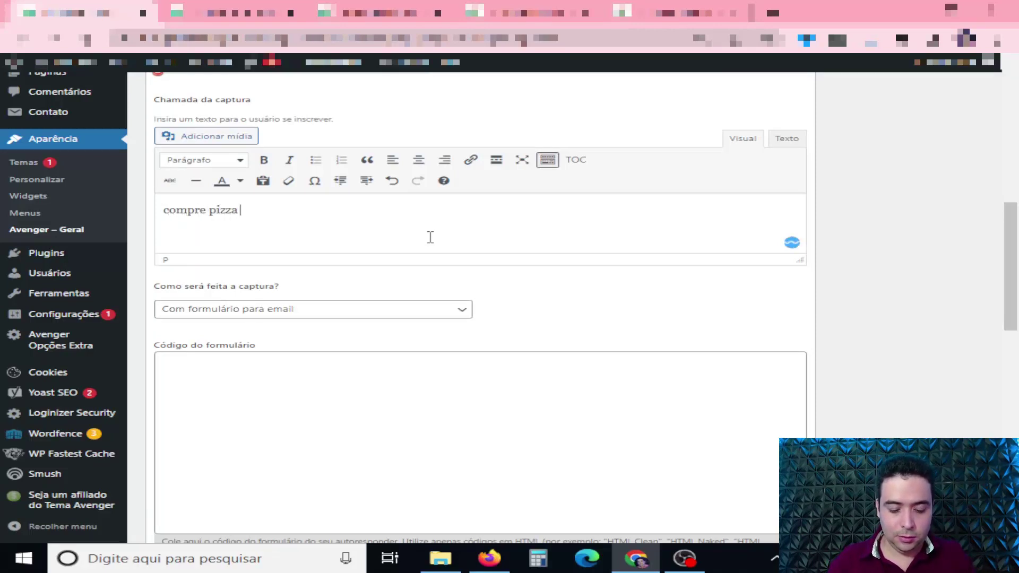
pyautogui.write(' com 7')
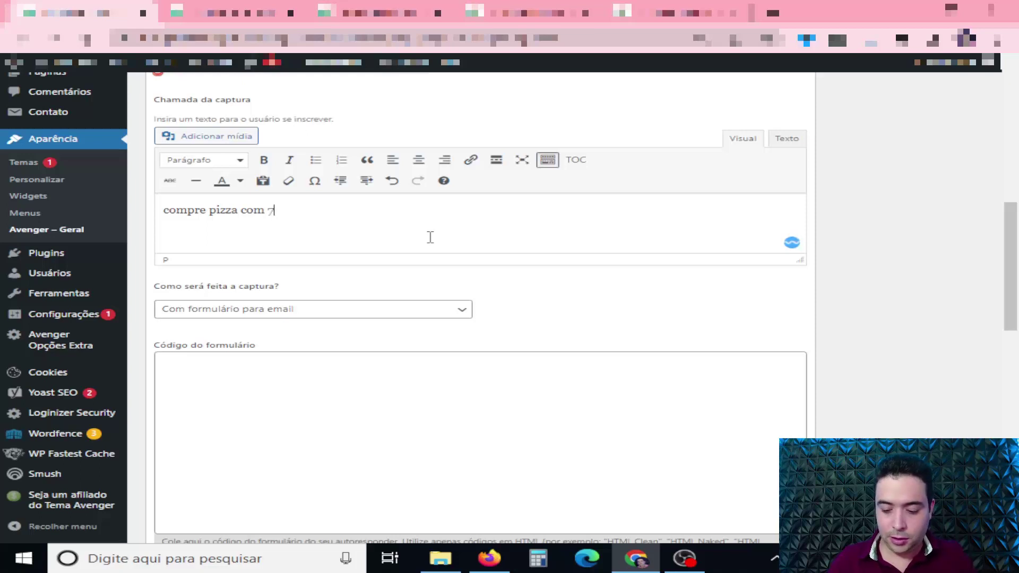
pyautogui.write('5% de des')
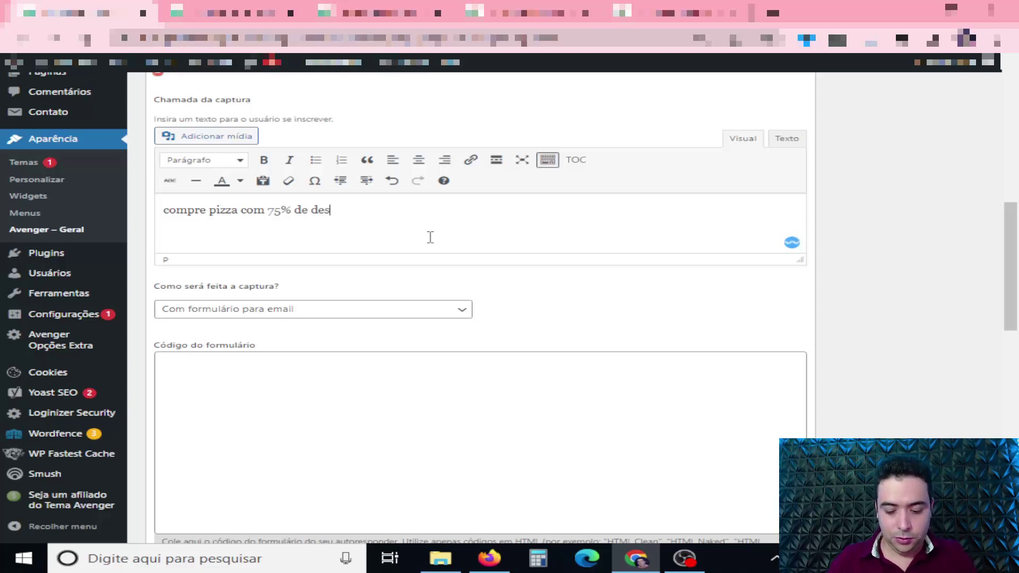
pyautogui.write('conto')
pyautogui.scroll(-1, 426, 270)
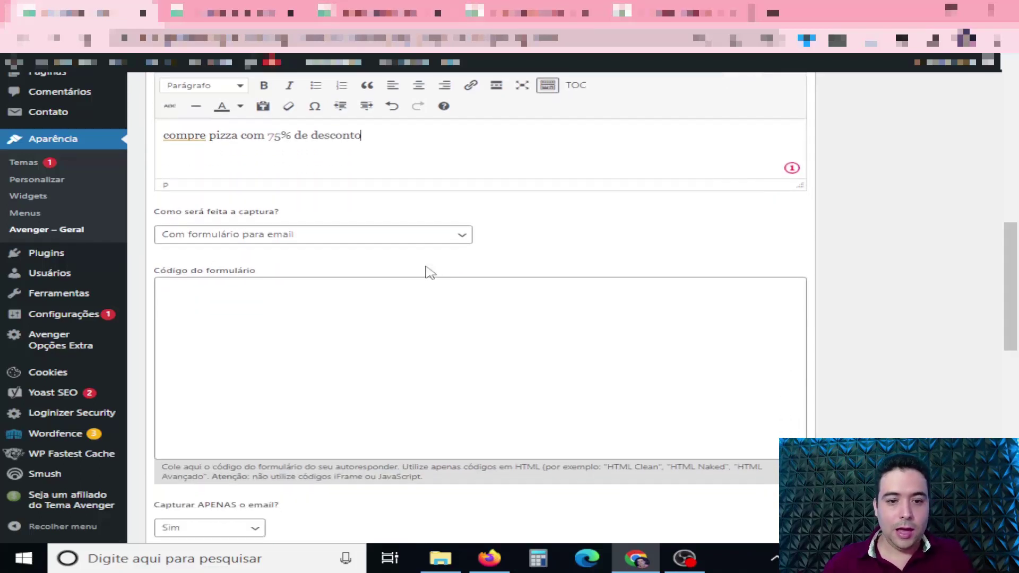
pyautogui.click(437, 235)
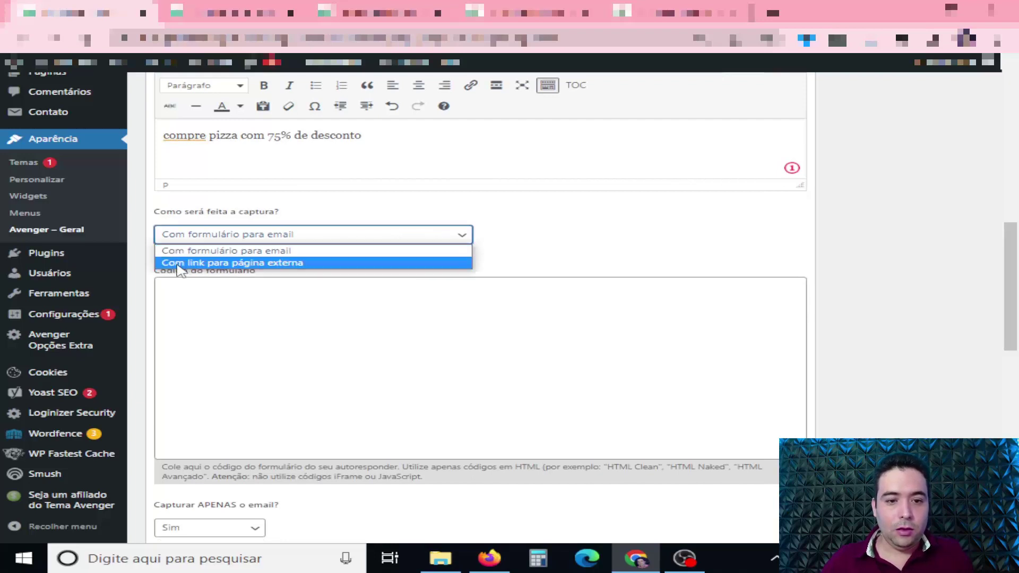
pyautogui.click(227, 263)
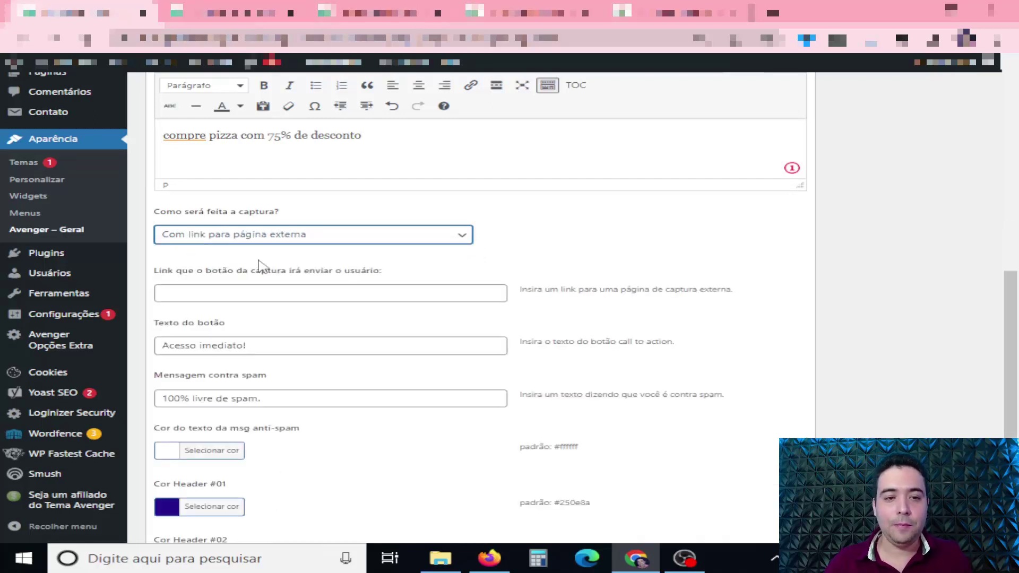
pyautogui.click(276, 292)
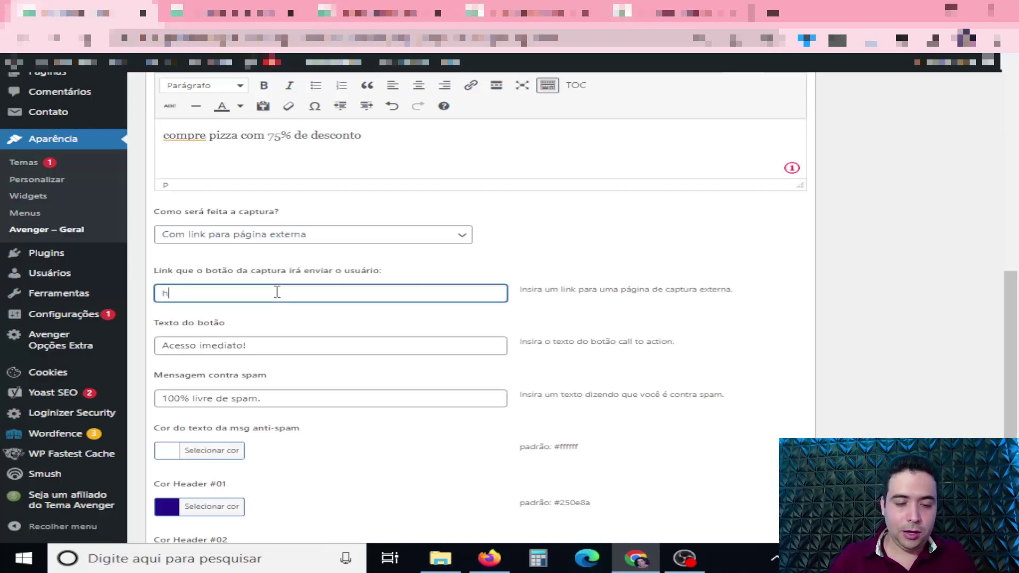
pyautogui.write('https://google.com')
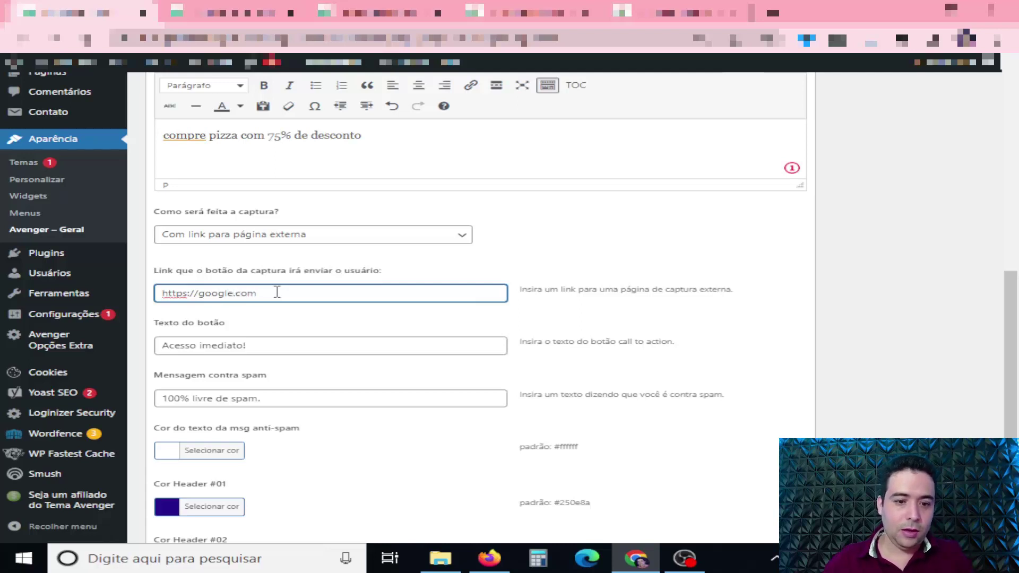
# Replace the capture button's text with "compre agora"
pyautogui.scroll(-1, 277, 291)
pyautogui.tripleClick(276, 274)
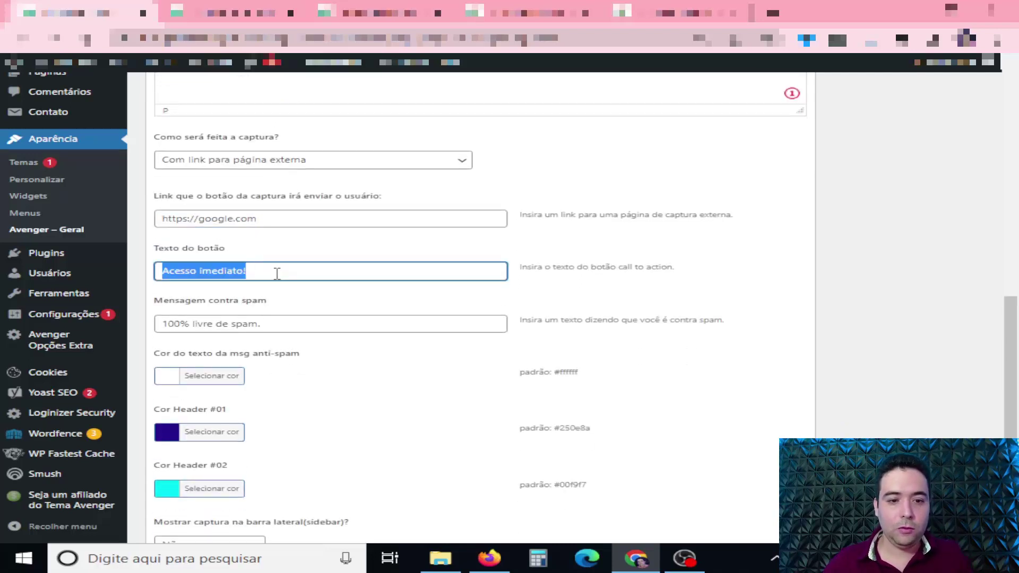
pyautogui.write('compre agora')
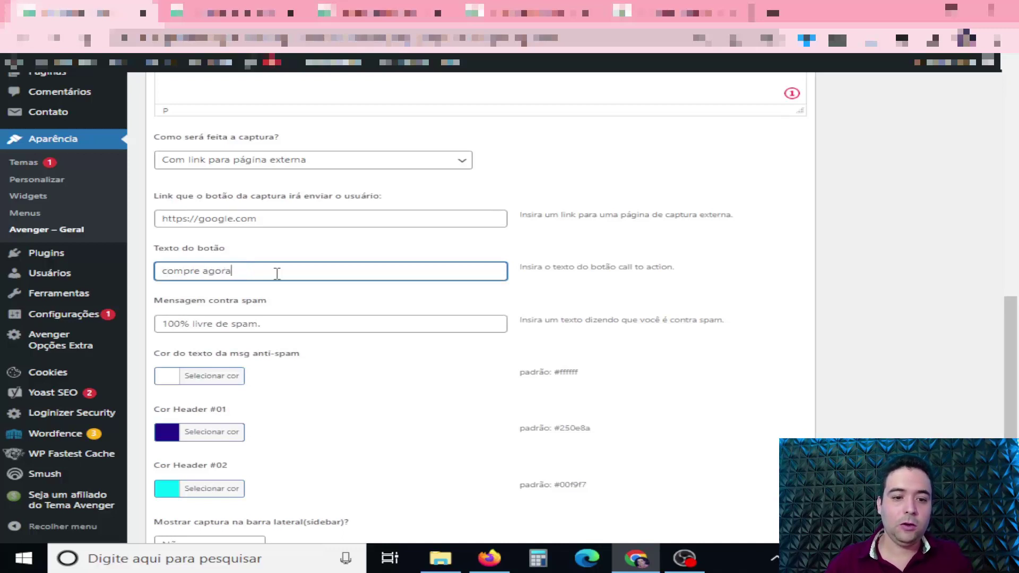
# Set showing the capture in the sidebar and at the end of articles both to Sim, and save the theme changes
pyautogui.scroll(-1, 371, 353)
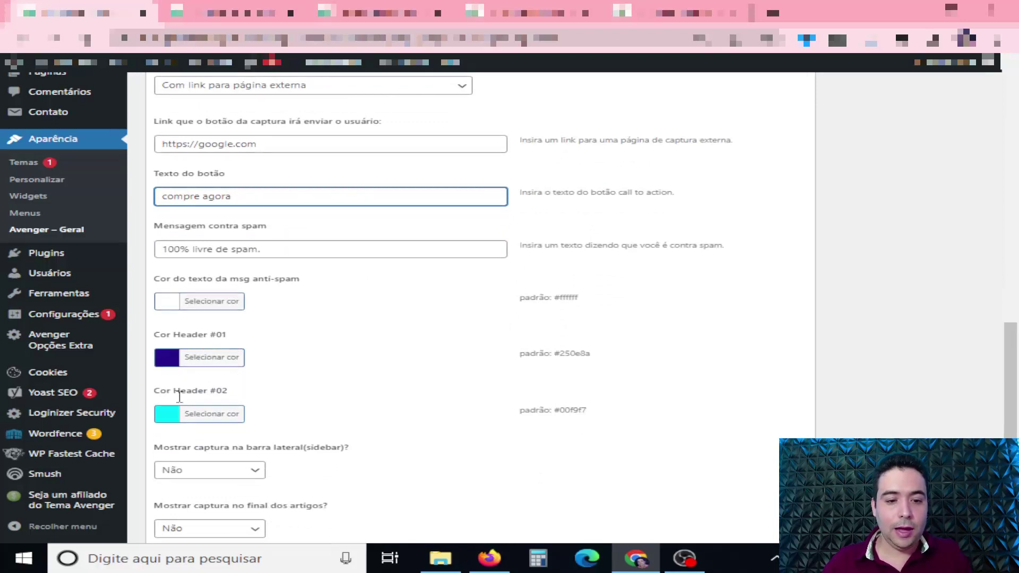
pyautogui.scroll(-2, 291, 338)
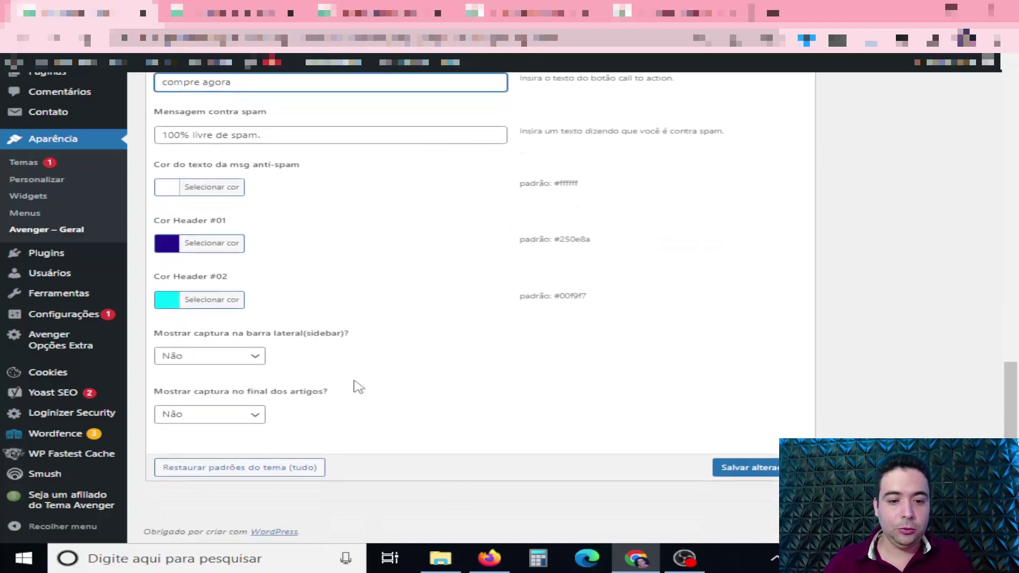
pyautogui.click(250, 356)
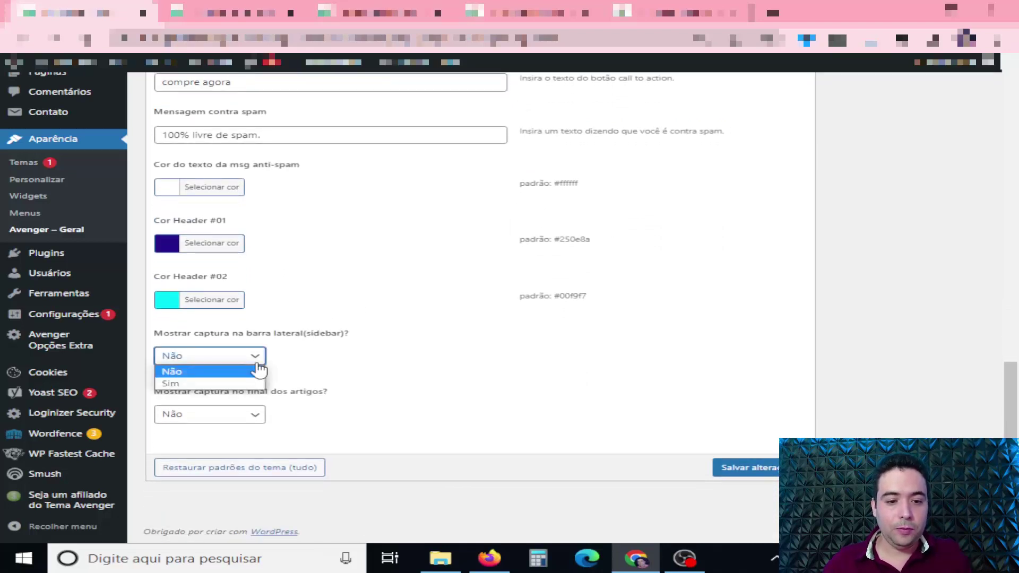
pyautogui.click(207, 384)
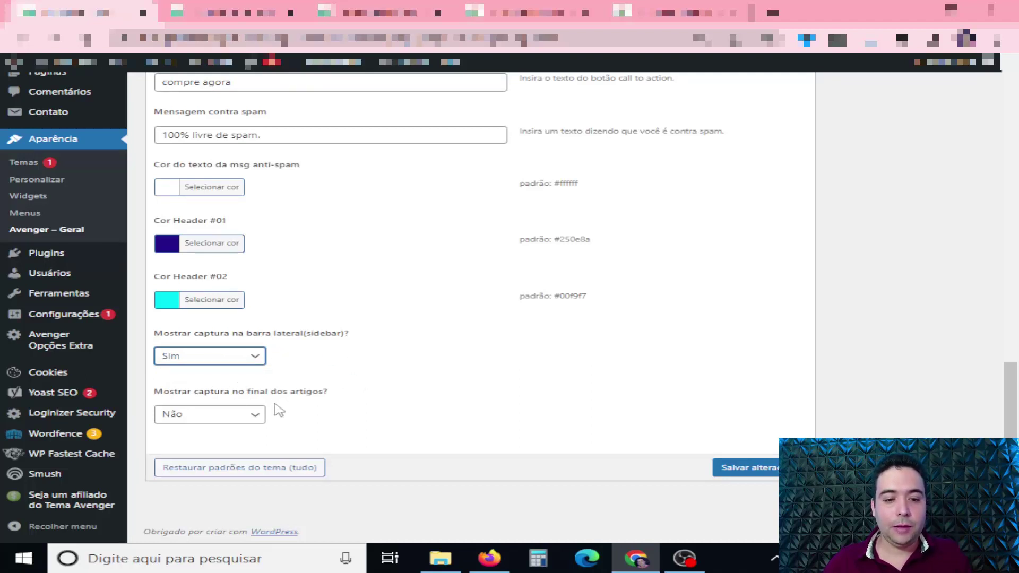
pyautogui.click(260, 416)
pyautogui.click(222, 445)
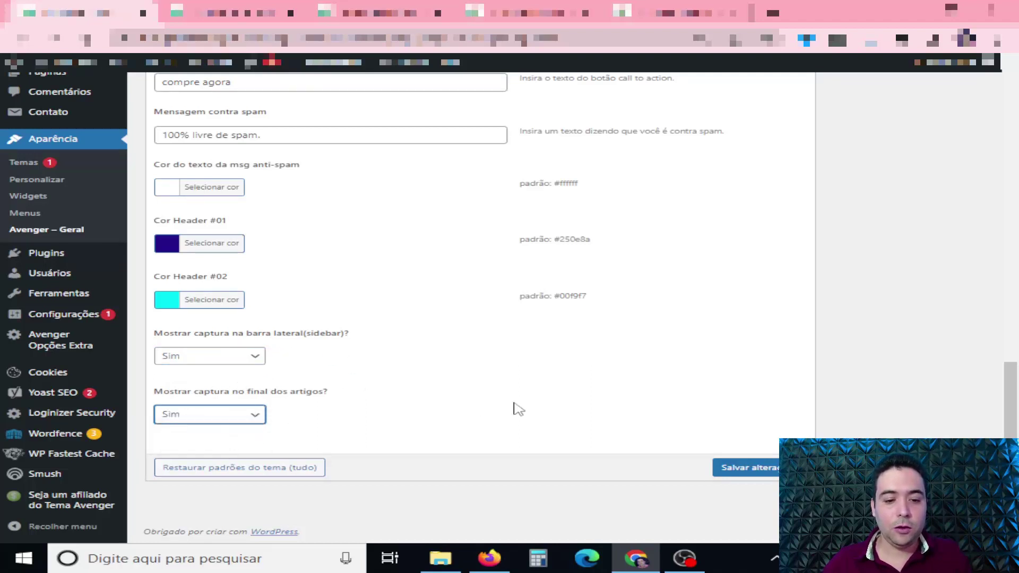
pyautogui.click(735, 479)
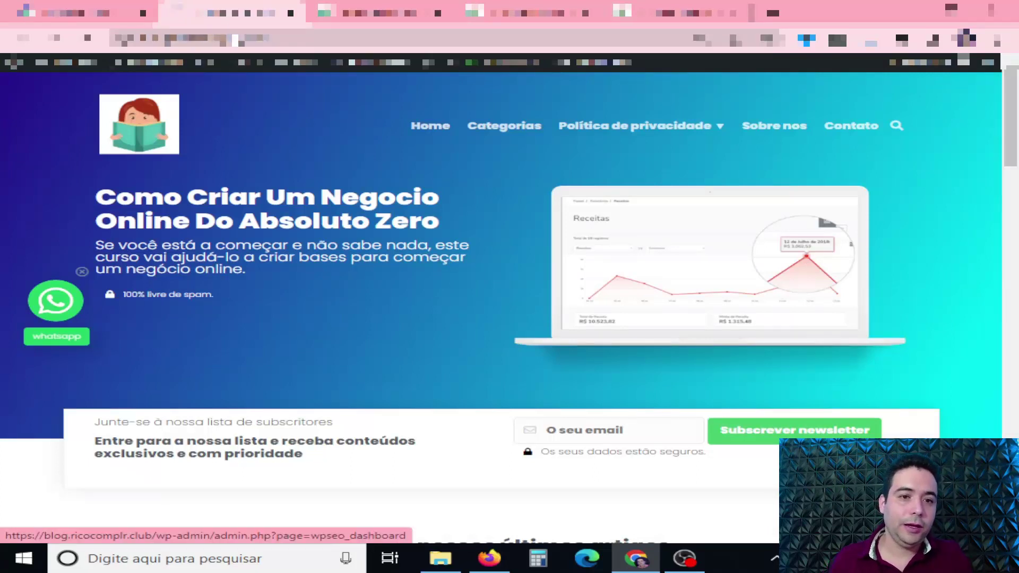
# Reload the blog homepage and check the header capture's text, button and pizza image
pyautogui.press('F5')
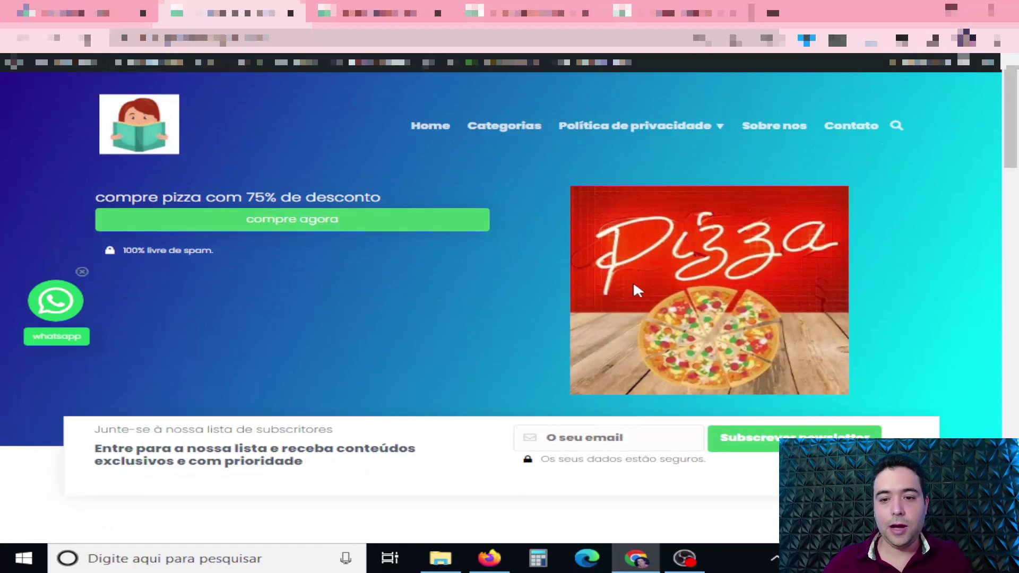
pyautogui.moveTo(243, 198); pyautogui.dragTo(317, 200)
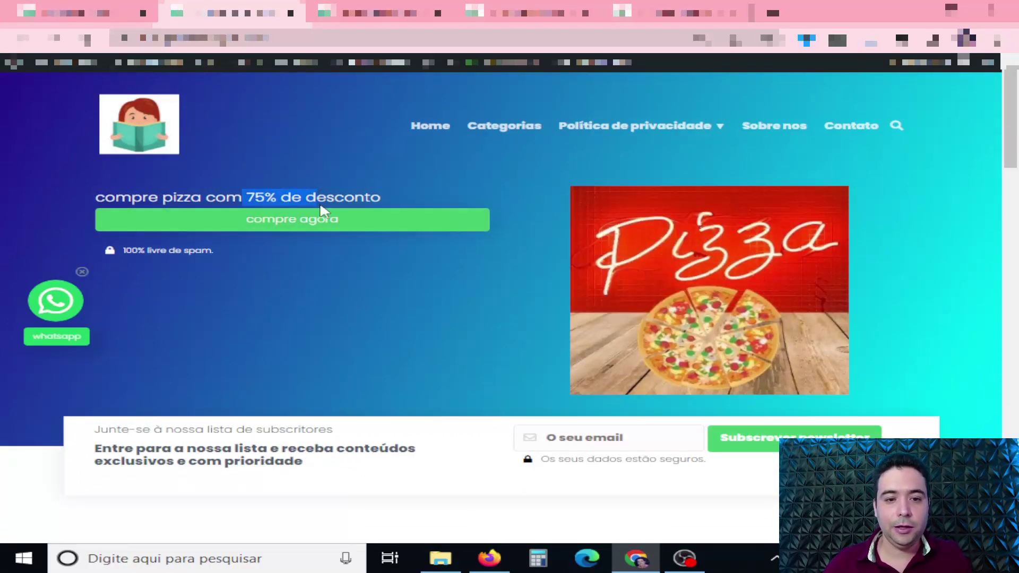
pyautogui.click(225, 196)
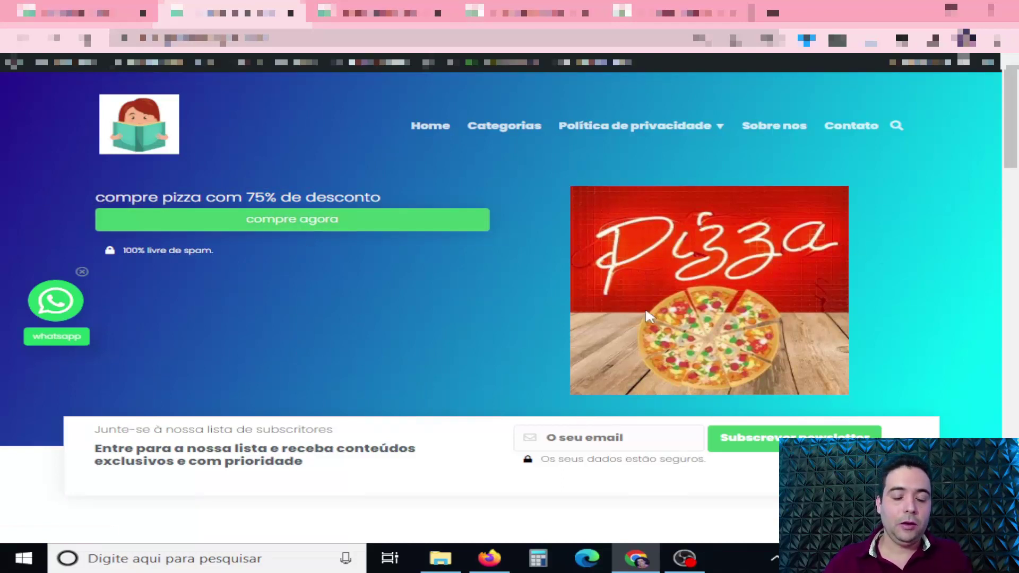
# Open the article "3 Ferramentas Necessárias para o Profissional de Marketing de Afiliados" and check the pizza capture in the article's sidebar
pyautogui.scroll(-5, 679, 287)
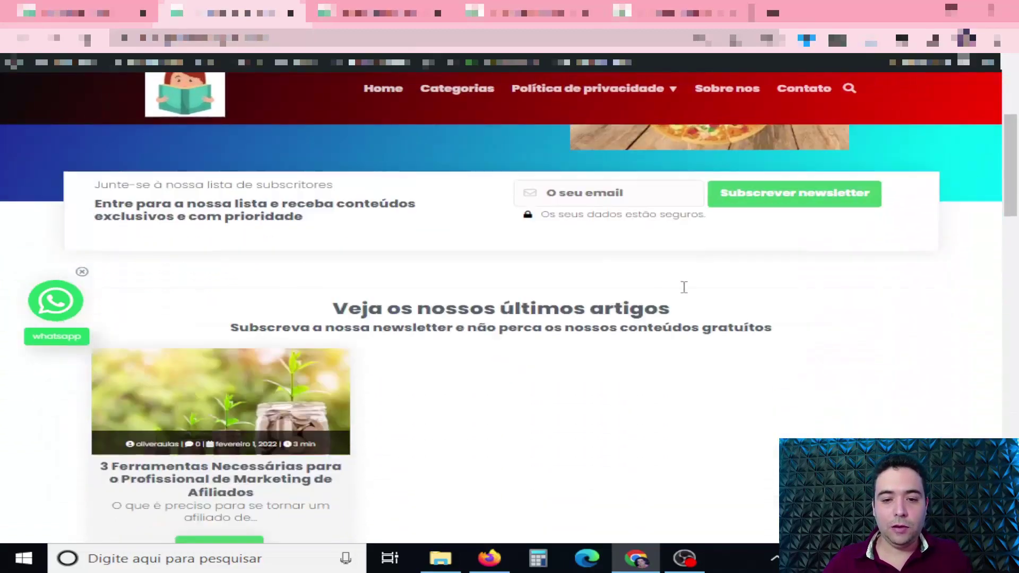
pyautogui.click(241, 345)
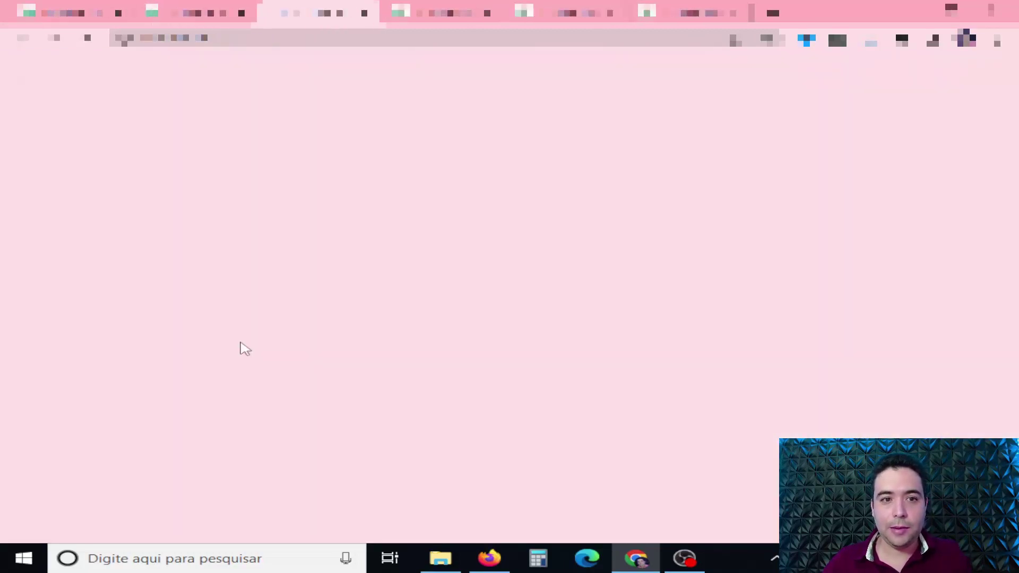
pyautogui.scroll(-5, 832, 383)
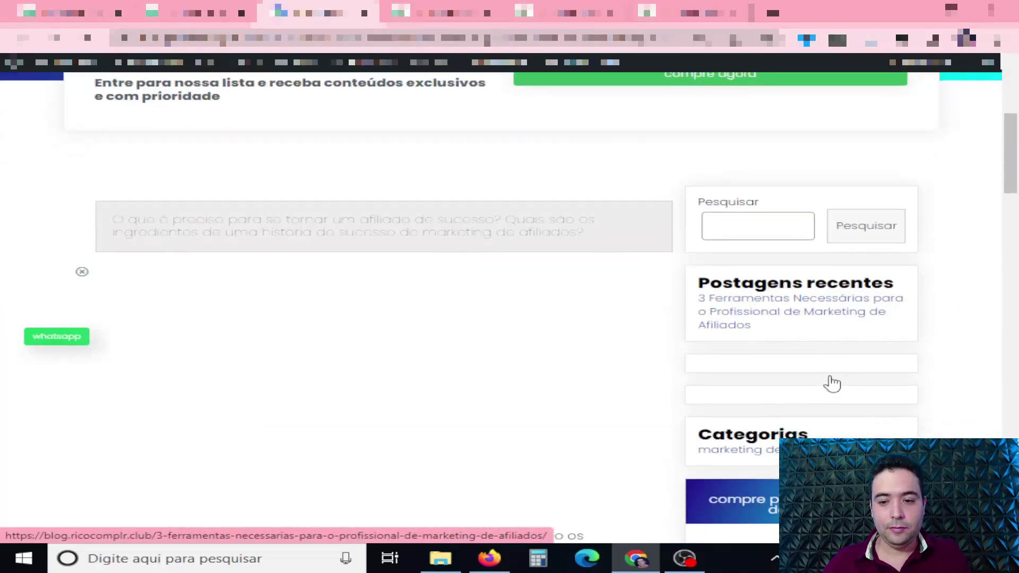
pyautogui.scroll(-5, 833, 382)
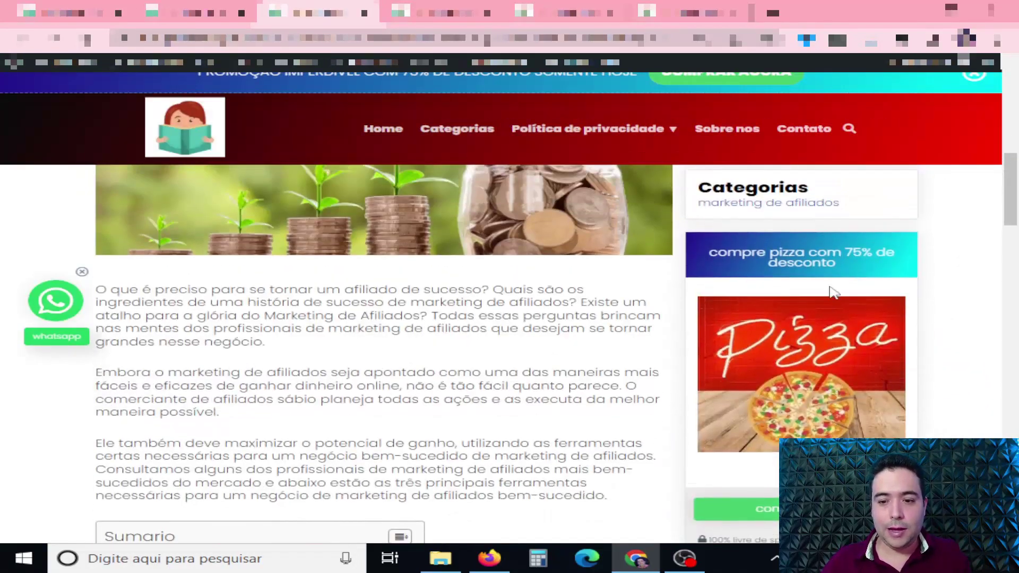
pyautogui.moveTo(709, 242); pyautogui.dragTo(862, 274)
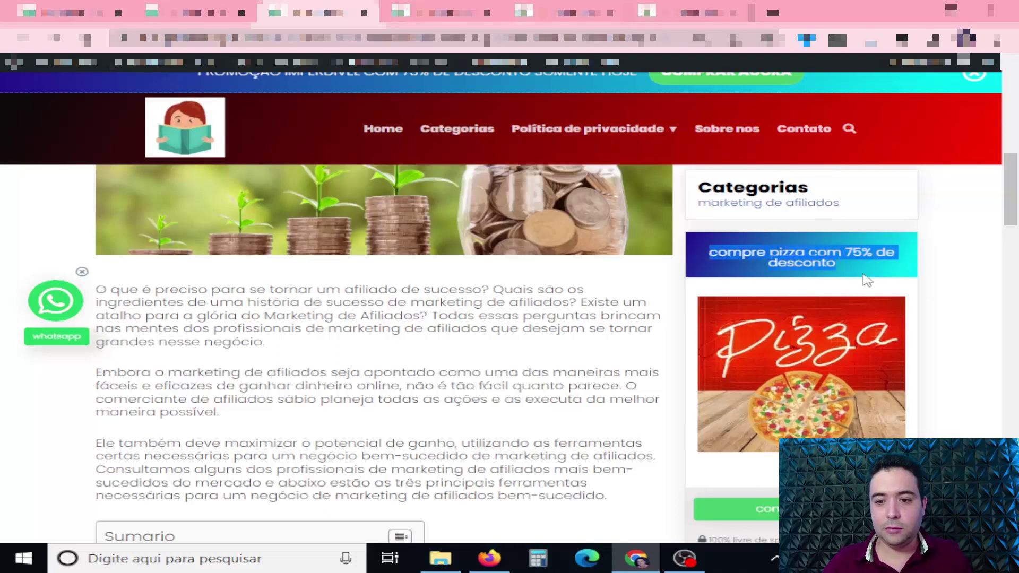
pyautogui.scroll(-2, 864, 273)
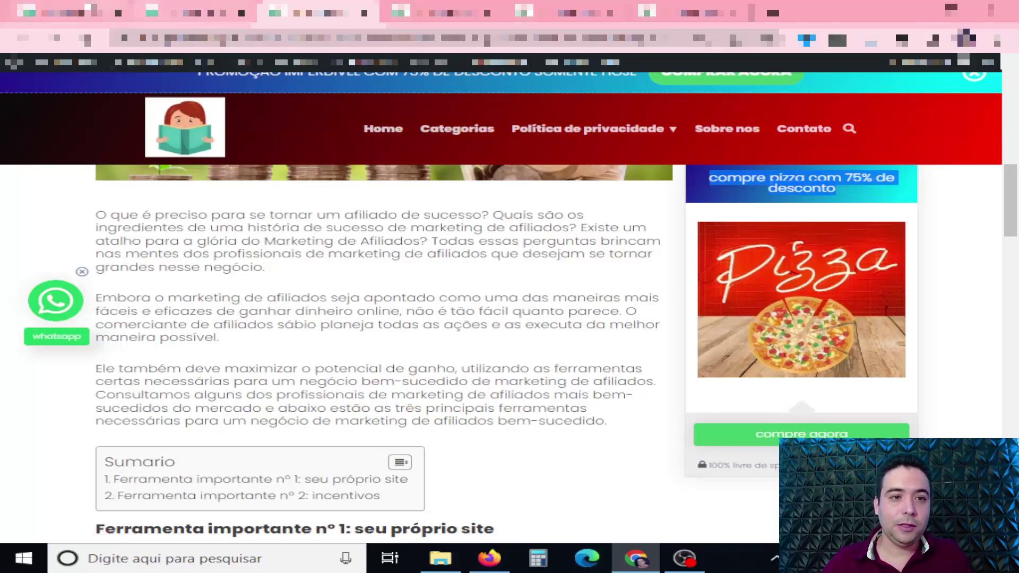
# In the theme's Redes Sociais settings, set share buttons at the start of articles and social network buttons in the blog footer to Sim
pyautogui.click(78, 12)
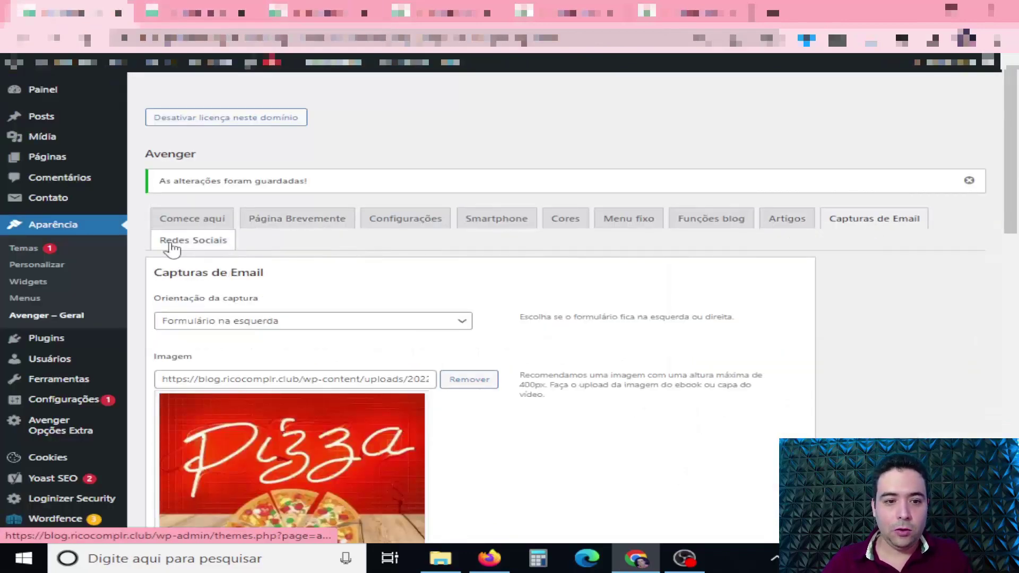
pyautogui.click(172, 244)
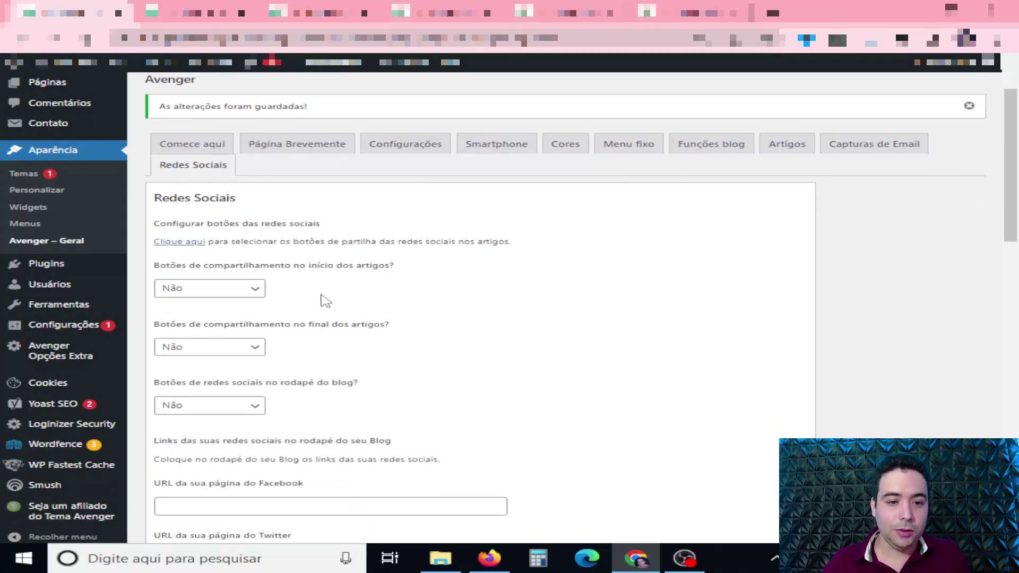
pyautogui.click(258, 292)
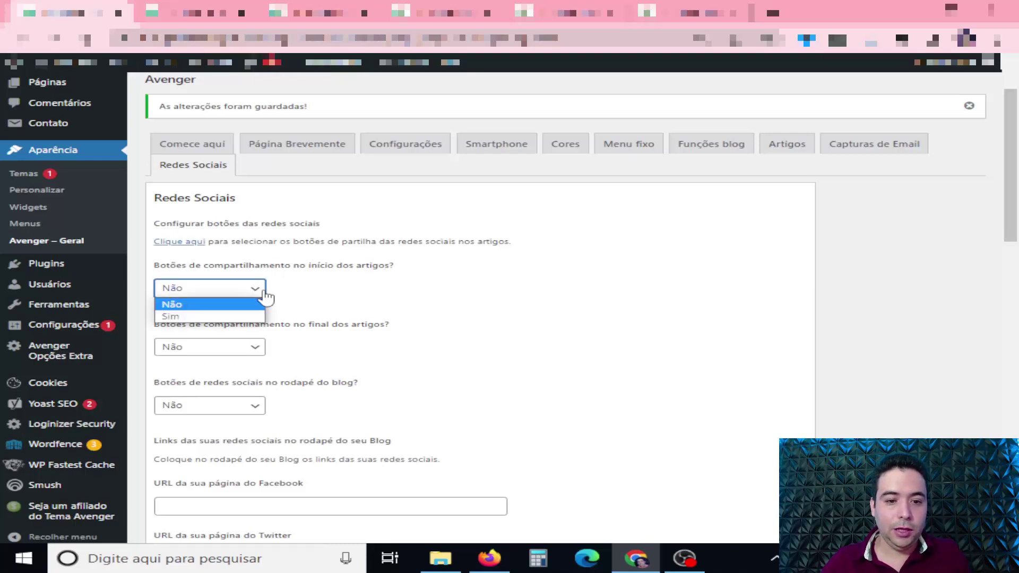
pyautogui.click(220, 312)
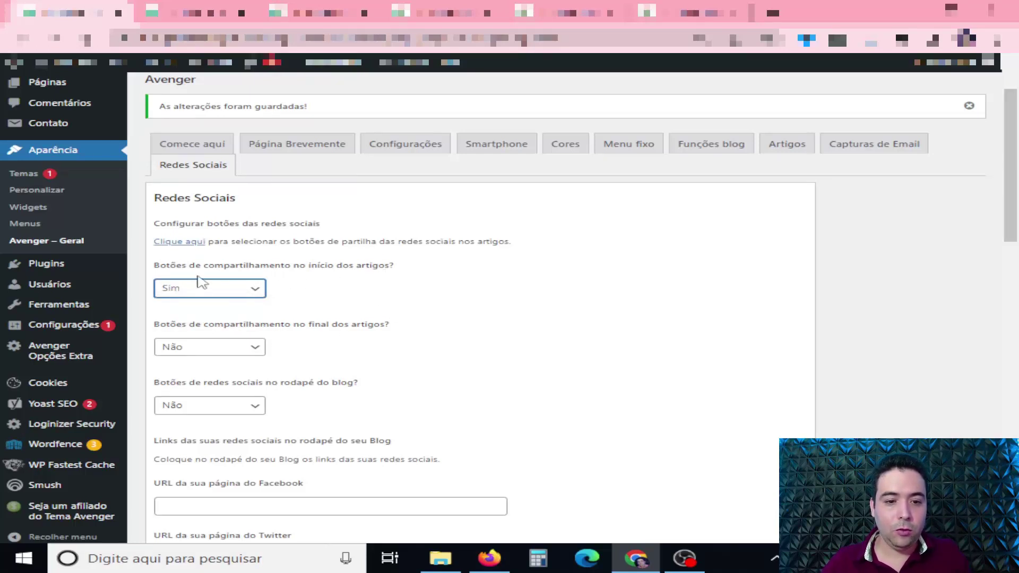
pyautogui.scroll(-1, 404, 349)
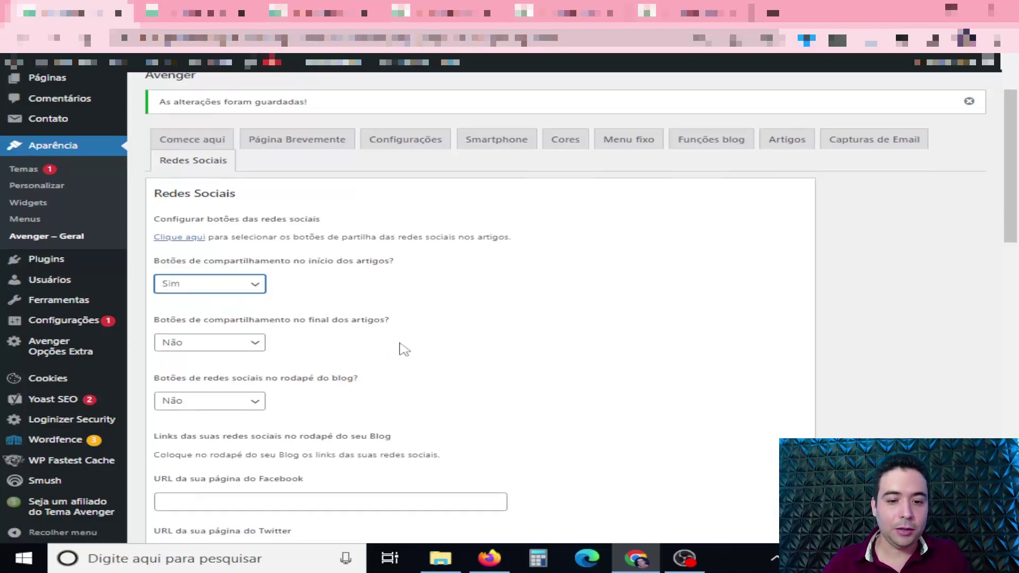
pyautogui.scroll(-1, 404, 349)
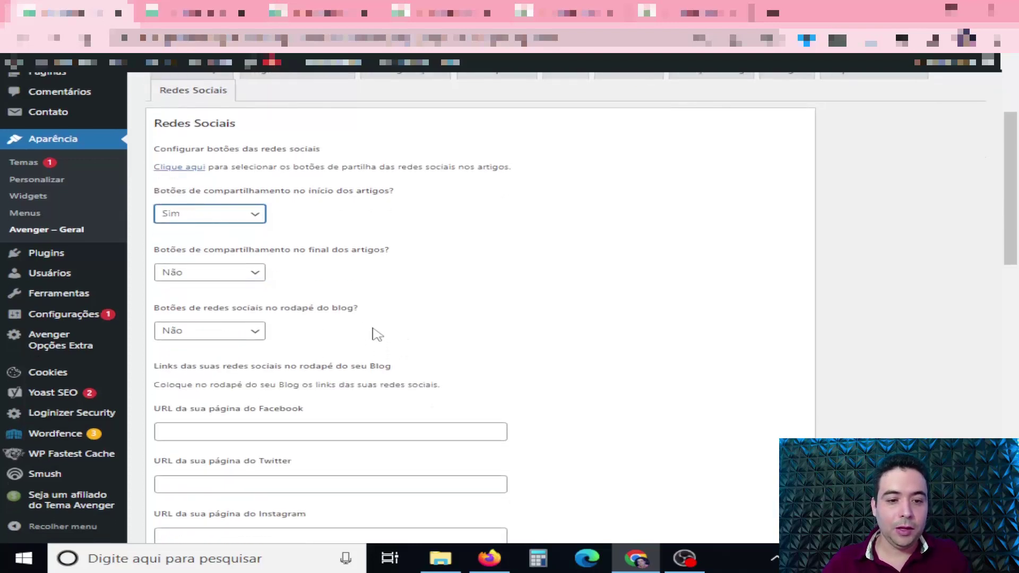
pyautogui.click(257, 331)
pyautogui.click(195, 357)
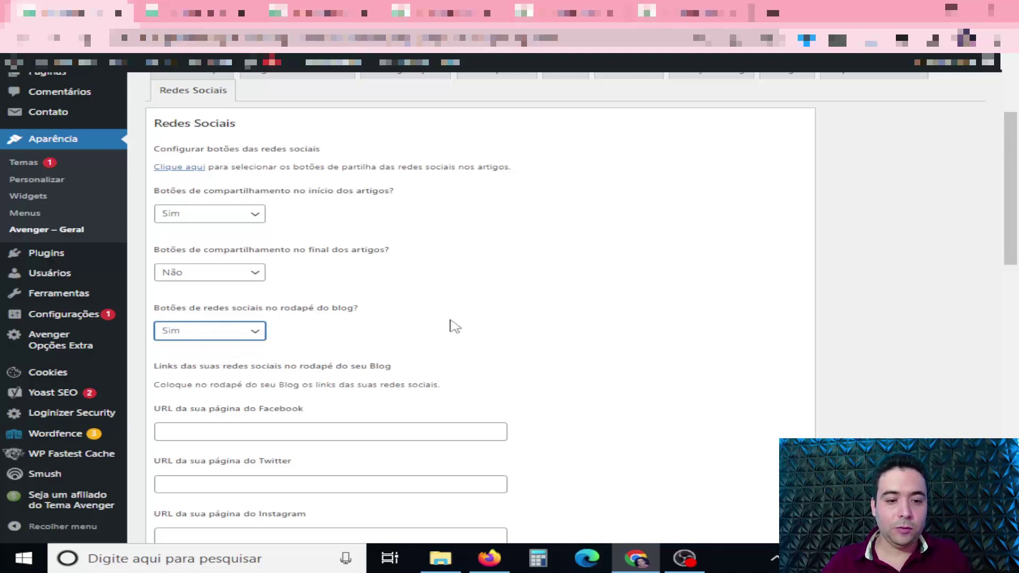
pyautogui.scroll(-2, 454, 325)
pyautogui.click(234, 282)
pyautogui.write('https://')
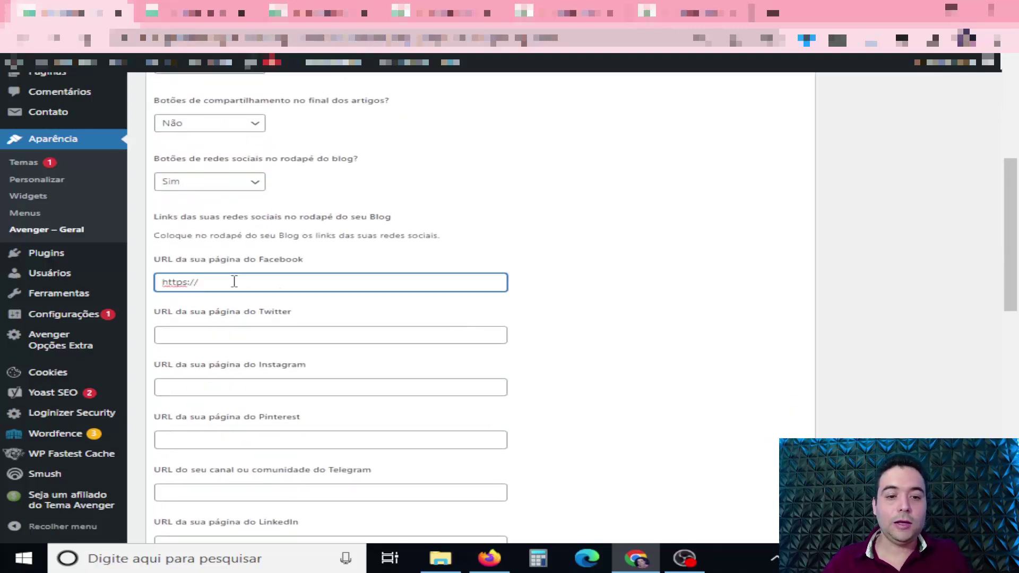
pyautogui.moveTo(234, 281); pyautogui.dragTo(171, 283)
pyautogui.hotkey('ctrl', 'c')
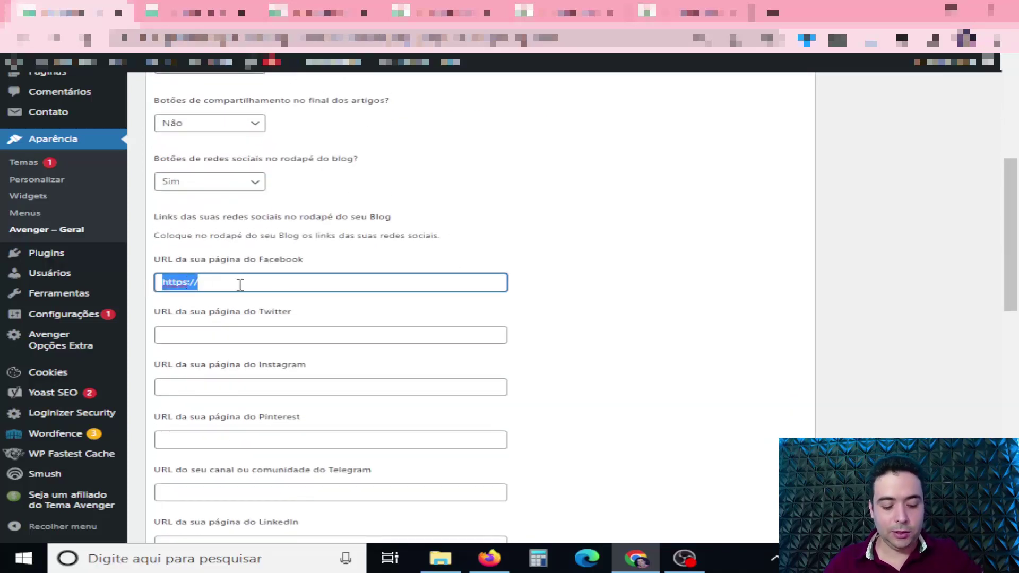
pyautogui.click(248, 332)
pyautogui.hotkey('ctrl', 'v')
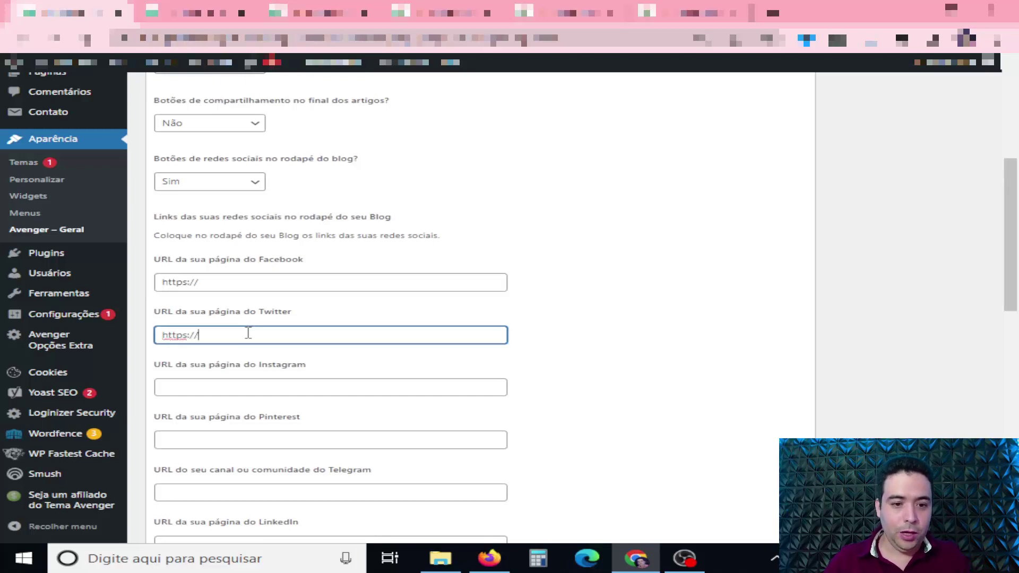
pyautogui.click(252, 383)
pyautogui.hotkey('ctrl', 'v')
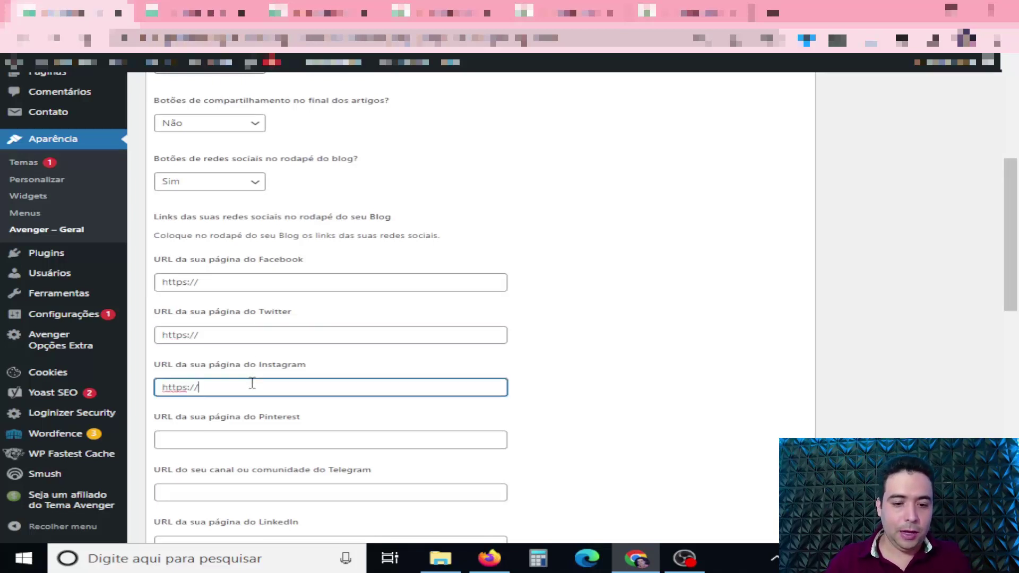
# Review the WhatsApp introduction message and the social network icon fields, and save the theme changes
pyautogui.scroll(-5, 249, 382)
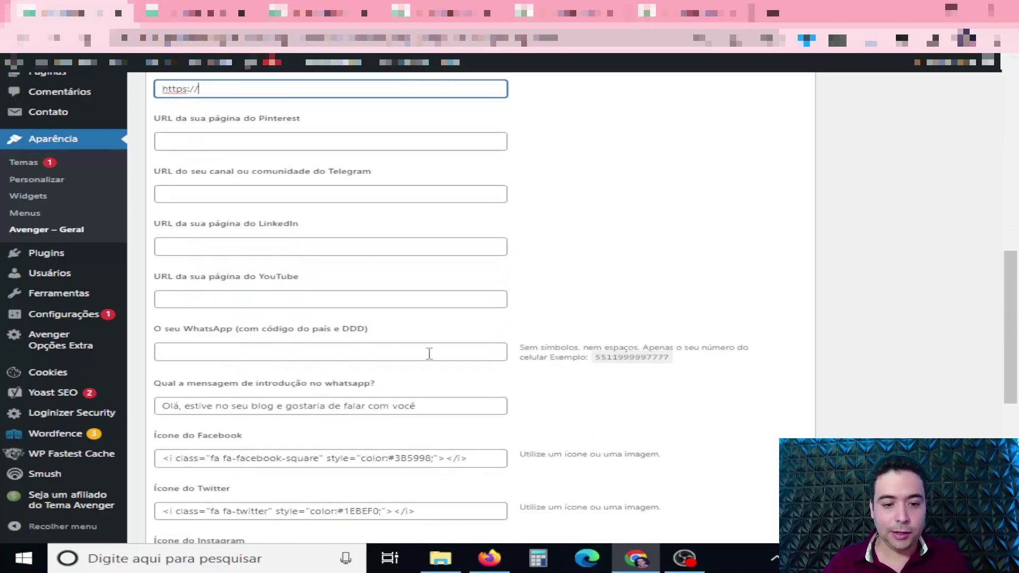
pyautogui.scroll(-1, 537, 323)
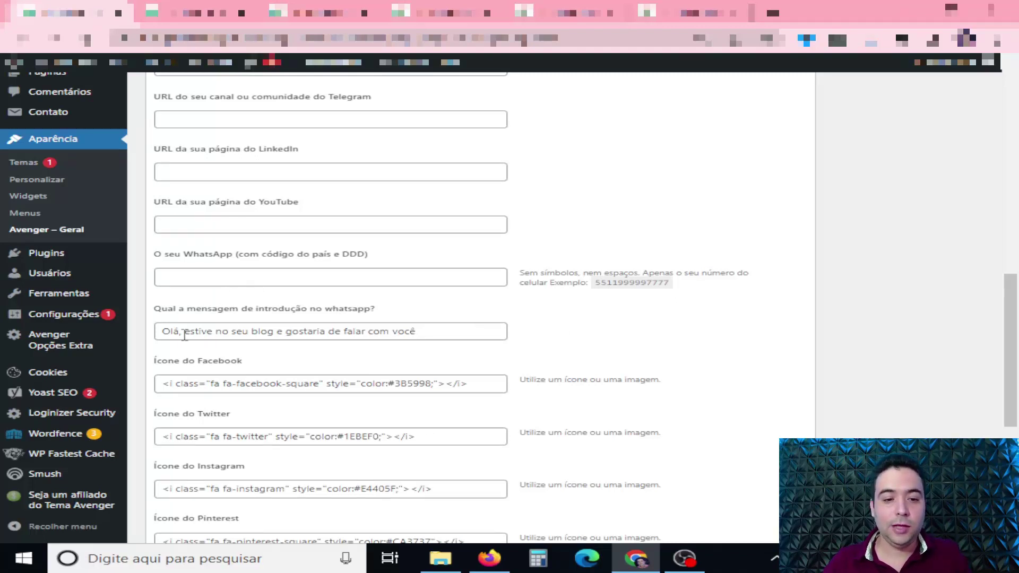
pyautogui.moveTo(162, 332); pyautogui.dragTo(446, 326)
pyautogui.scroll(-1, 450, 326)
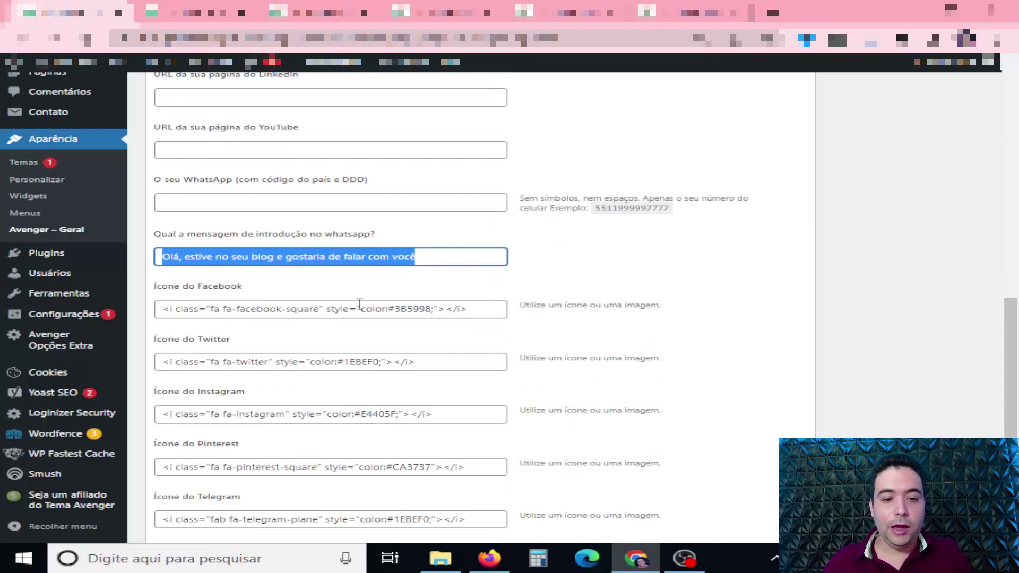
pyautogui.scroll(-4, 333, 406)
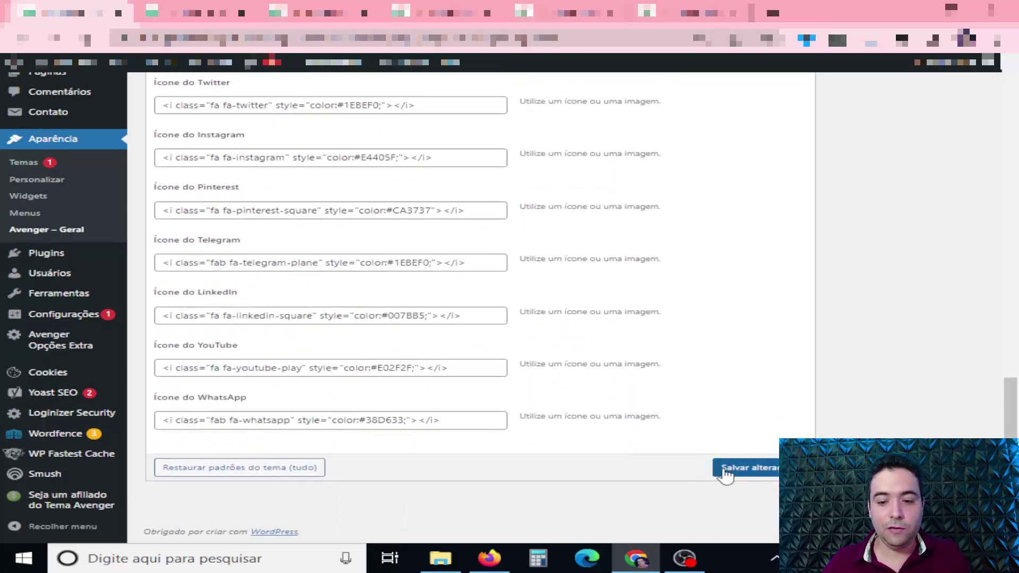
pyautogui.click(732, 471)
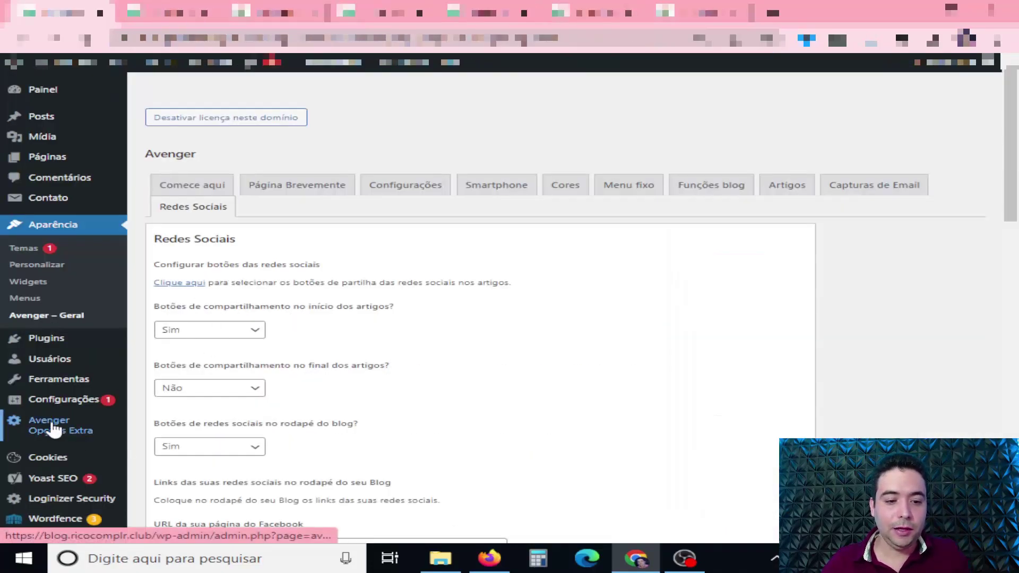
# In Avenger Opções Extra, add four share buttons under Redes sociais nos artigos
pyautogui.click(48, 431)
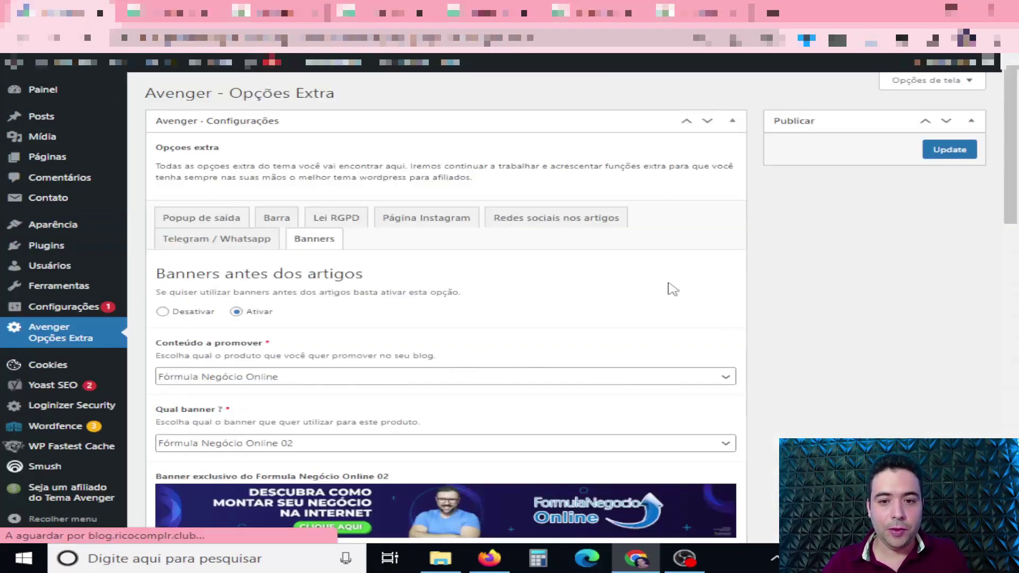
pyautogui.click(574, 217)
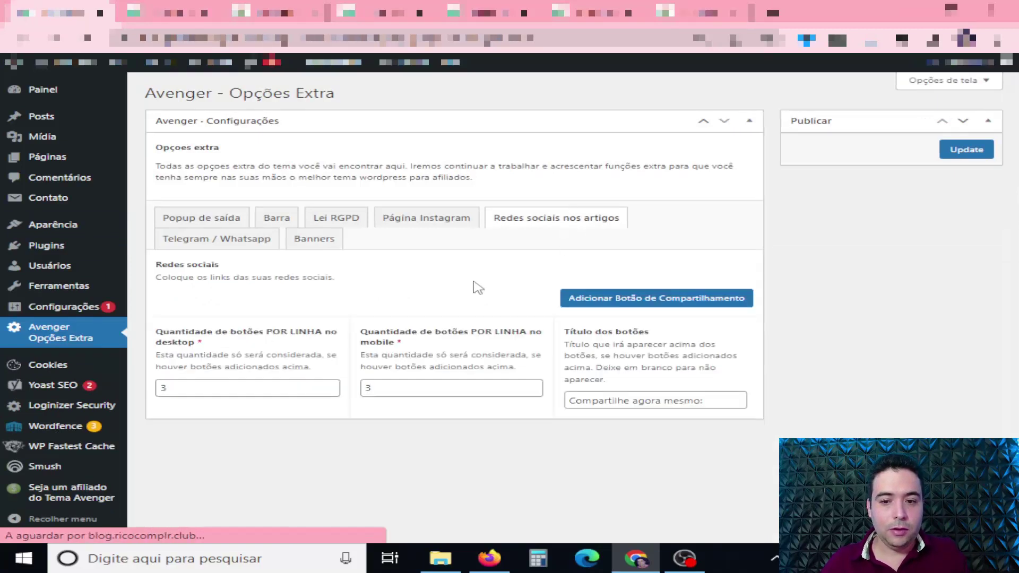
pyautogui.click(639, 308)
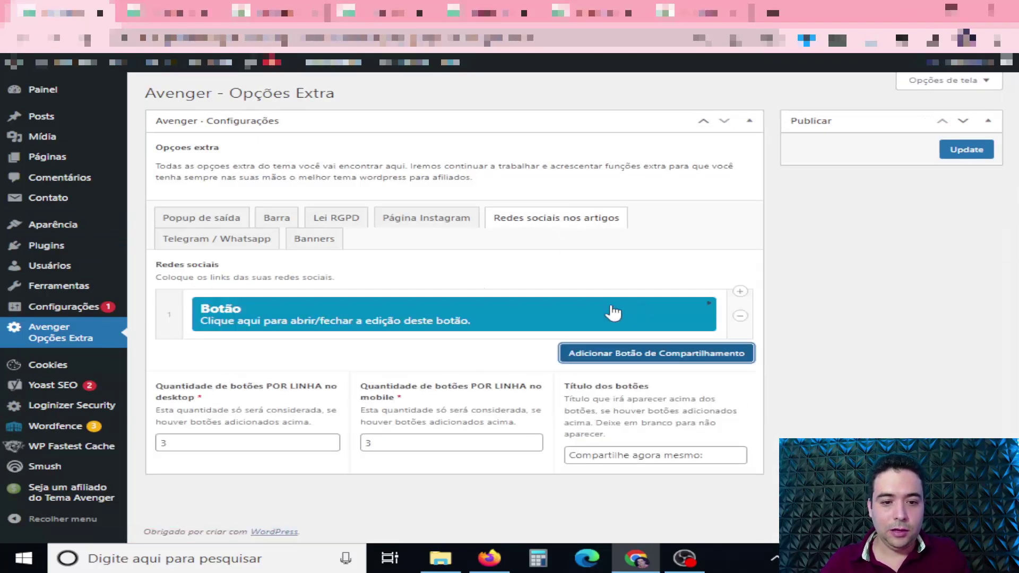
pyautogui.click(670, 359)
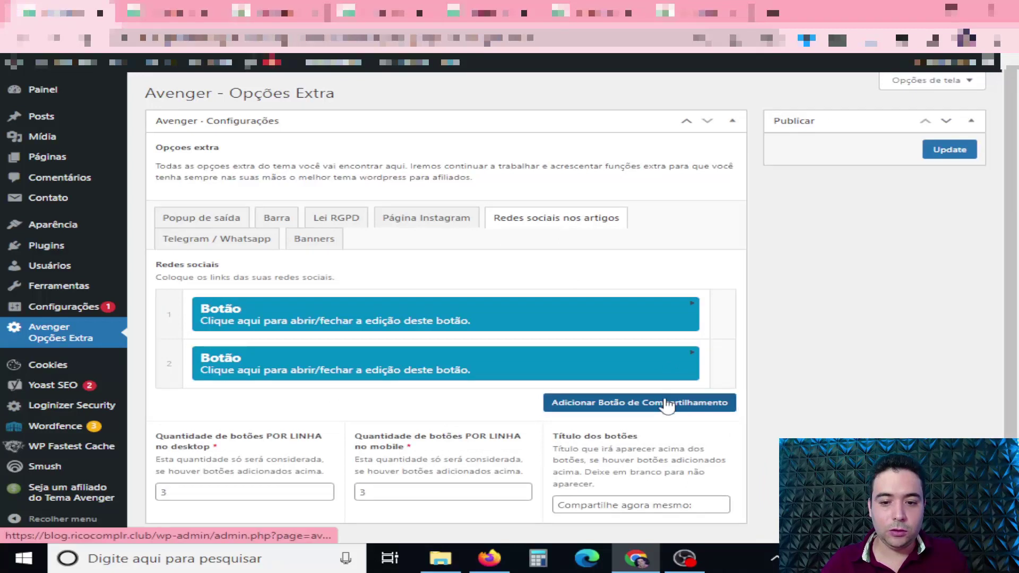
pyautogui.click(658, 404)
pyautogui.click(642, 453)
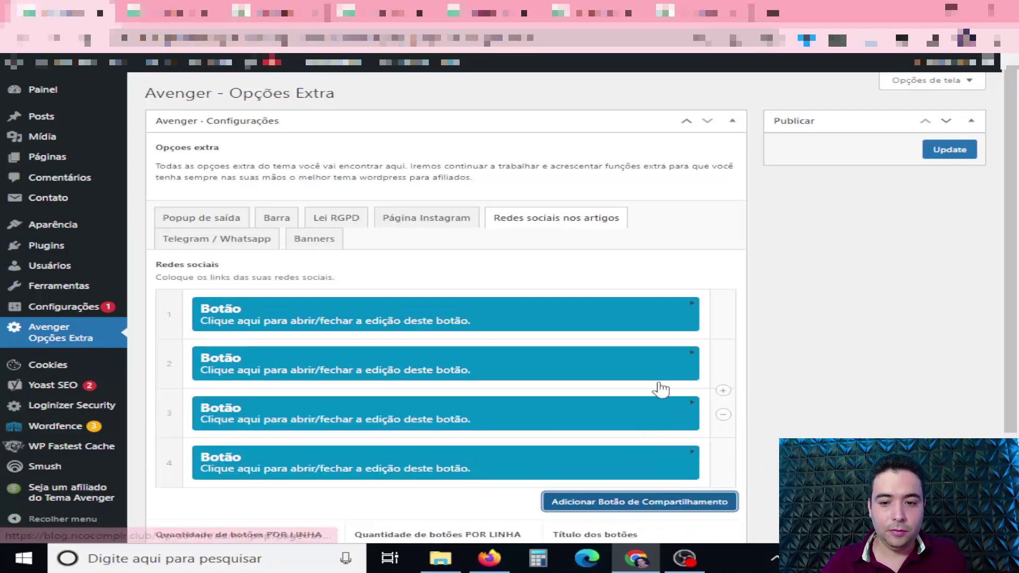
# Expand the first share button's settings and set the second share button's social network to whatsapp
pyautogui.click(696, 306)
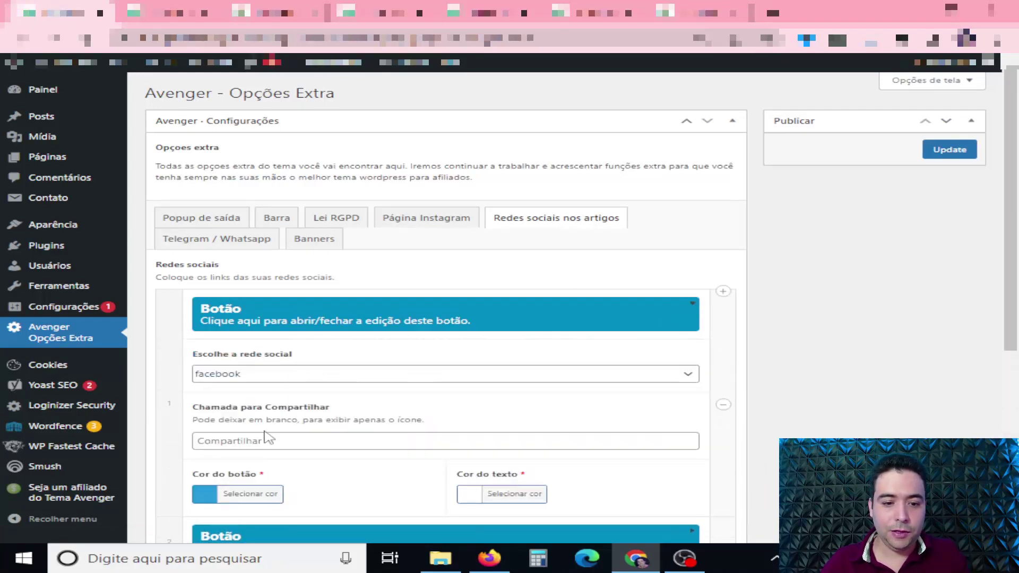
pyautogui.scroll(-3, 271, 440)
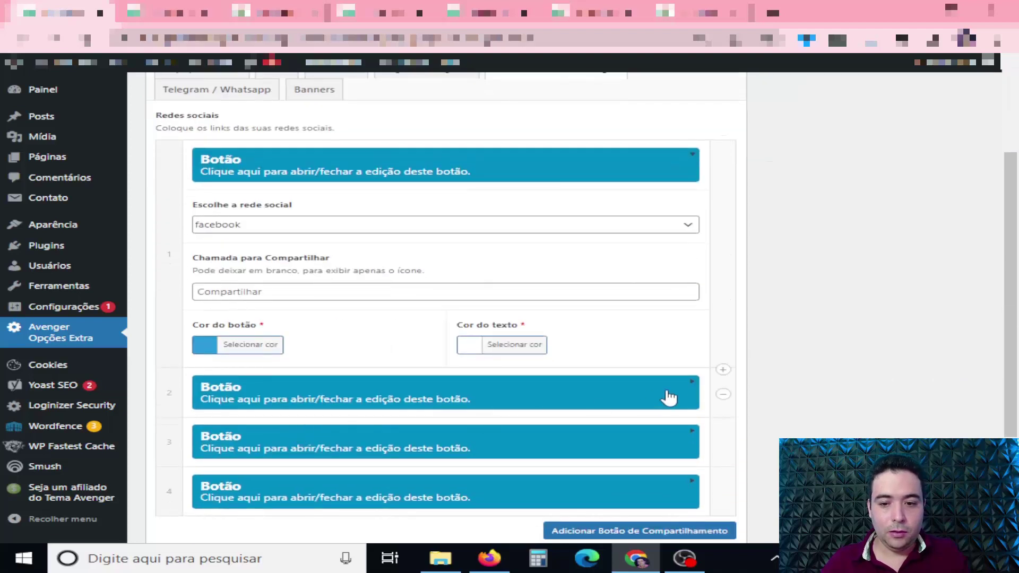
pyautogui.click(691, 390)
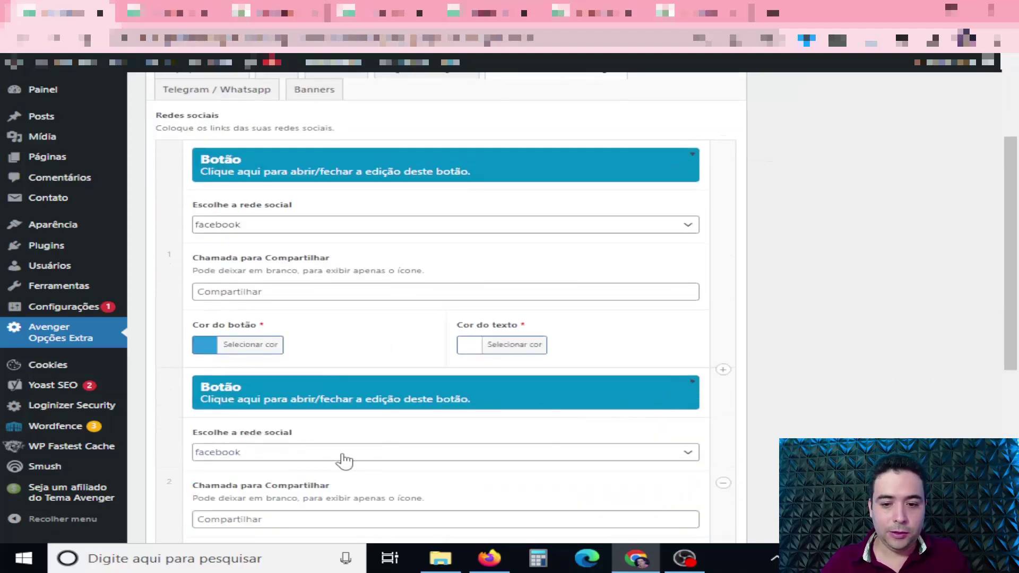
pyautogui.click(343, 456)
pyautogui.click(282, 492)
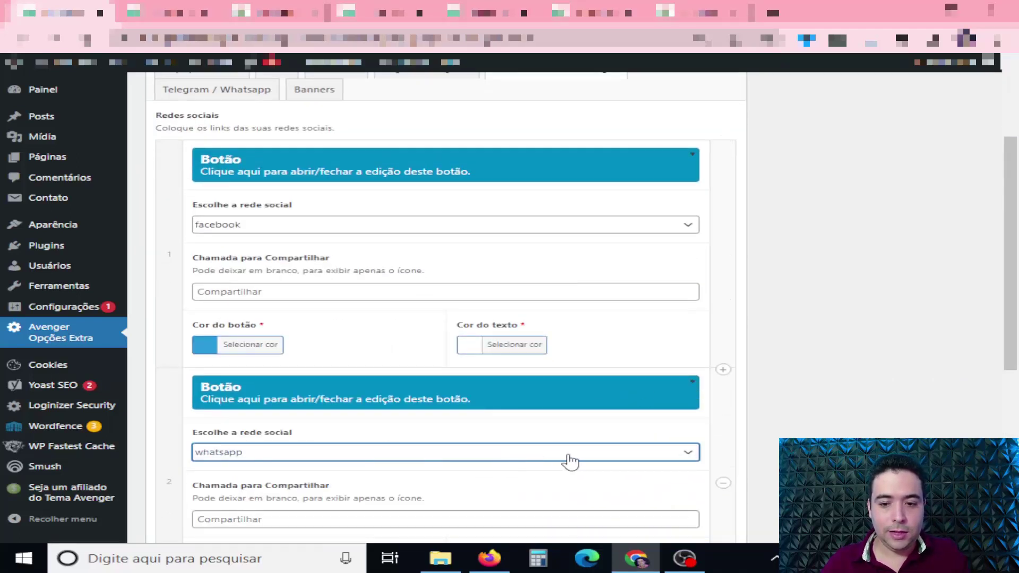
pyautogui.click(691, 452)
# Expand the third share button and set its social network to telegram
pyautogui.scroll(-6, 688, 444)
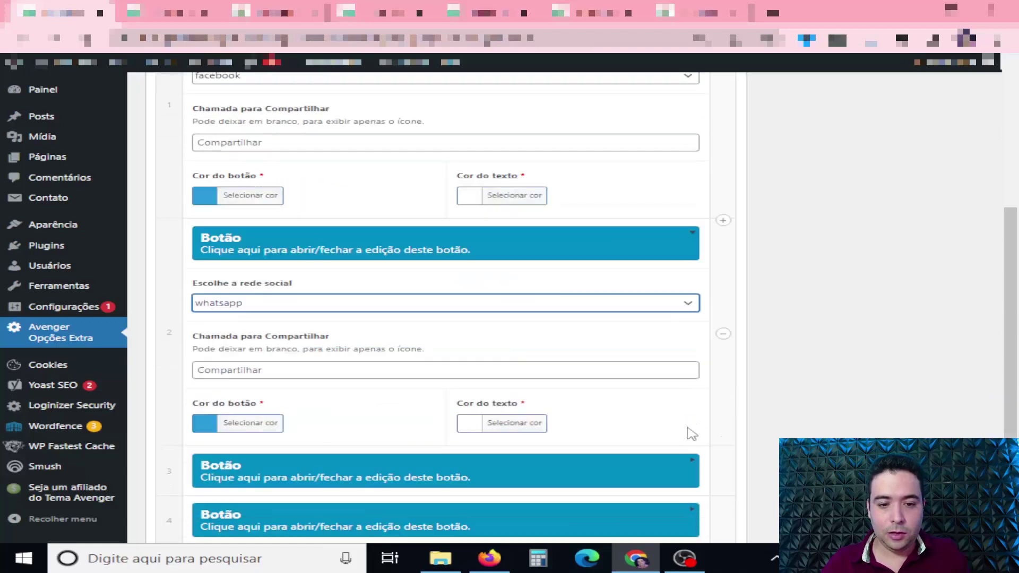
pyautogui.click(692, 314)
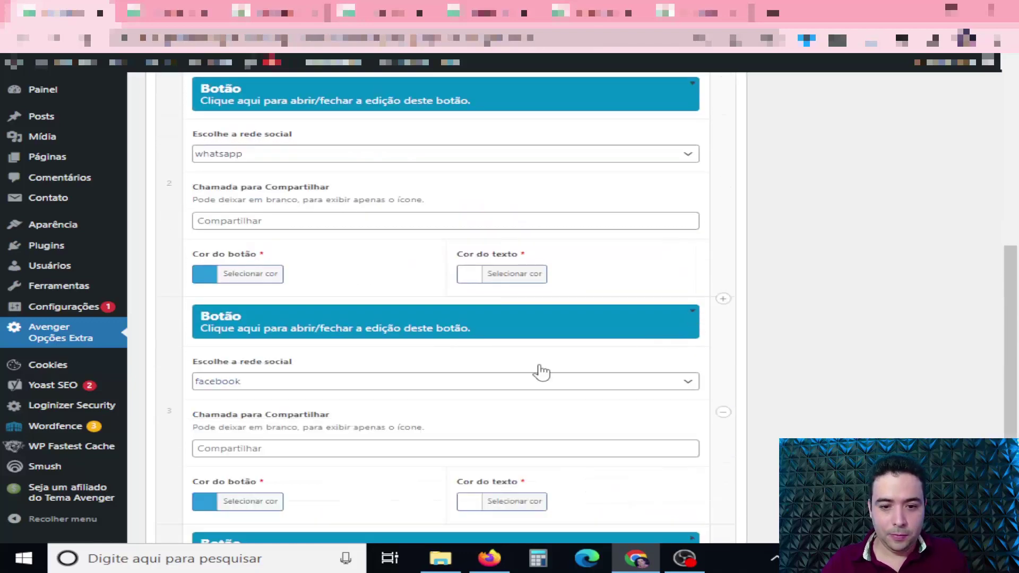
pyautogui.click(517, 382)
pyautogui.click(319, 434)
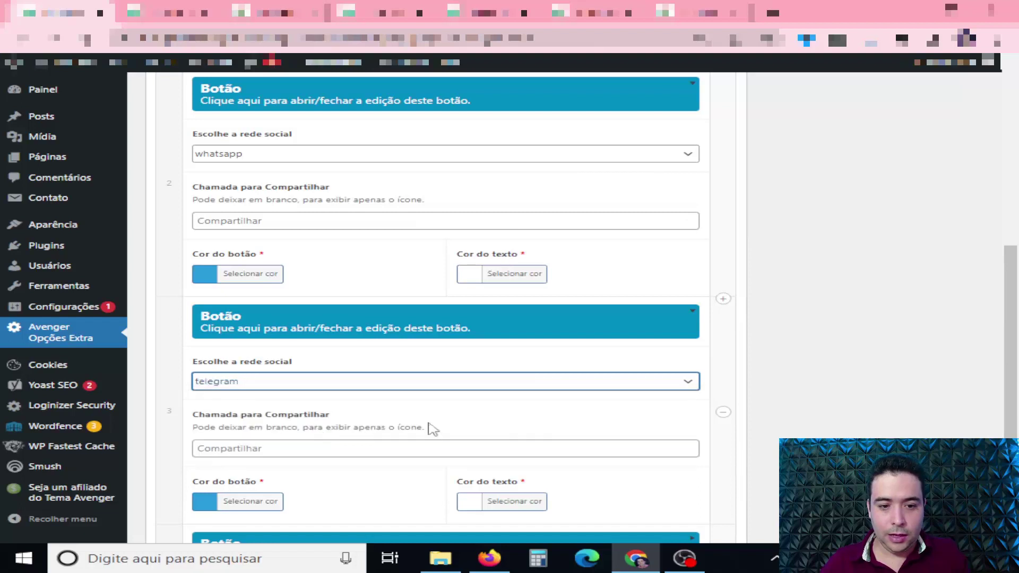
pyautogui.scroll(-3, 591, 420)
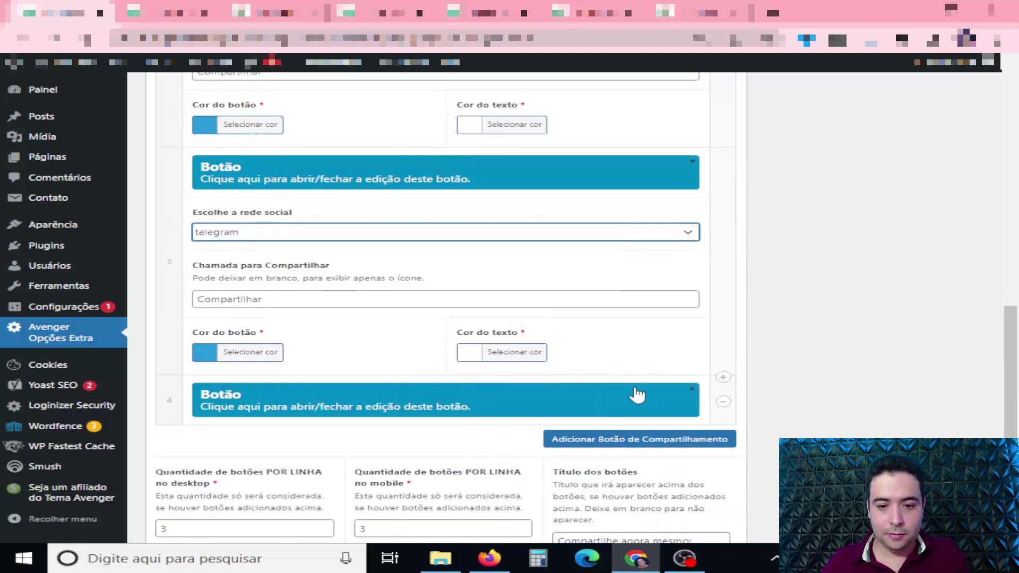
# Expand the fourth share button, set its social network to linkedin and its button colour to blue #2c48e8
pyautogui.click(692, 391)
pyautogui.scroll(-2, 678, 391)
pyautogui.click(674, 391)
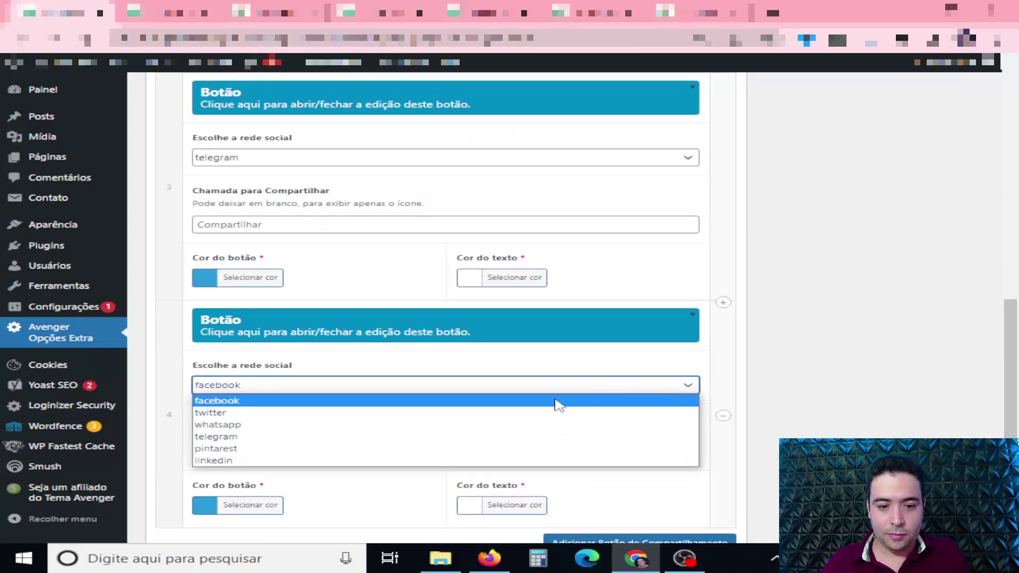
pyautogui.click(277, 460)
pyautogui.scroll(-3, 660, 410)
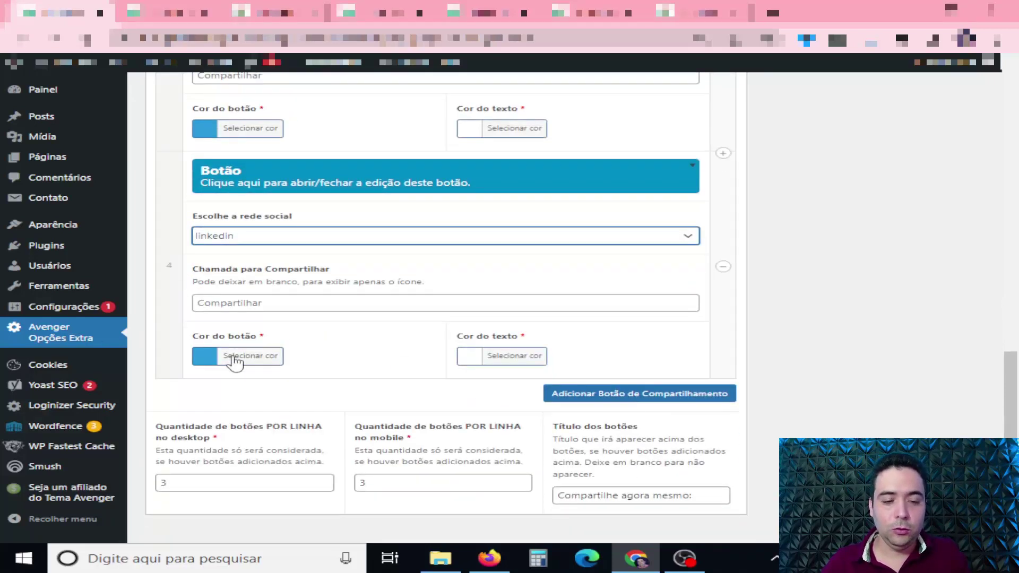
pyautogui.click(207, 356)
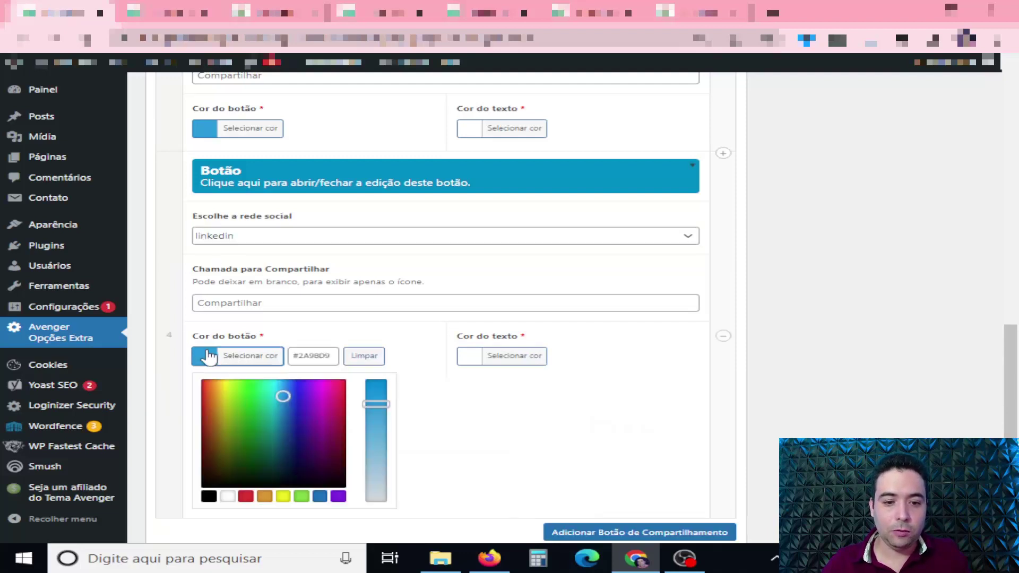
pyautogui.moveTo(287, 395); pyautogui.dragTo(296, 390)
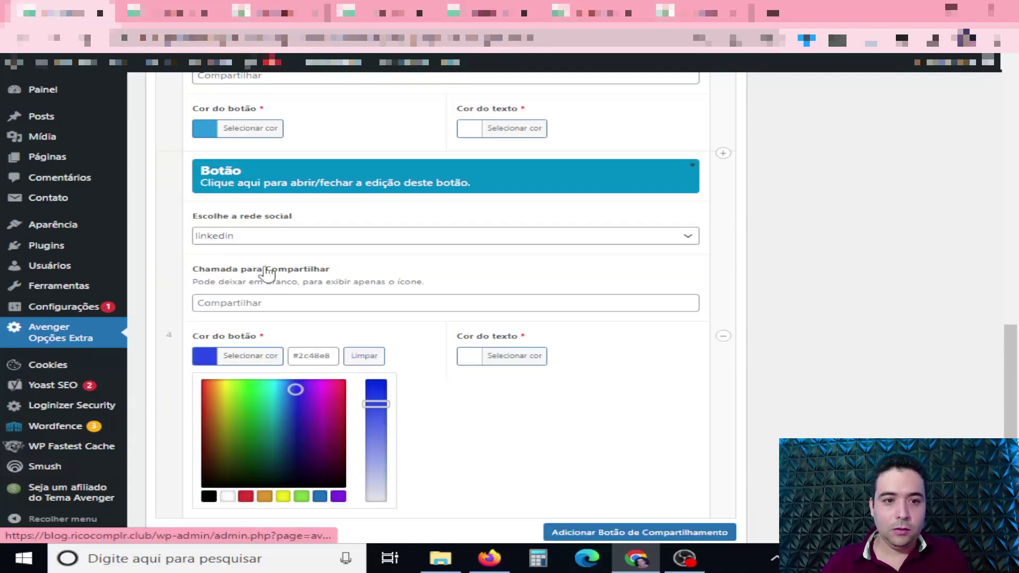
# Change the button colour of the second share button, whatsapp, to a bright green
pyautogui.click(244, 129)
pyautogui.scroll(2, 299, 152)
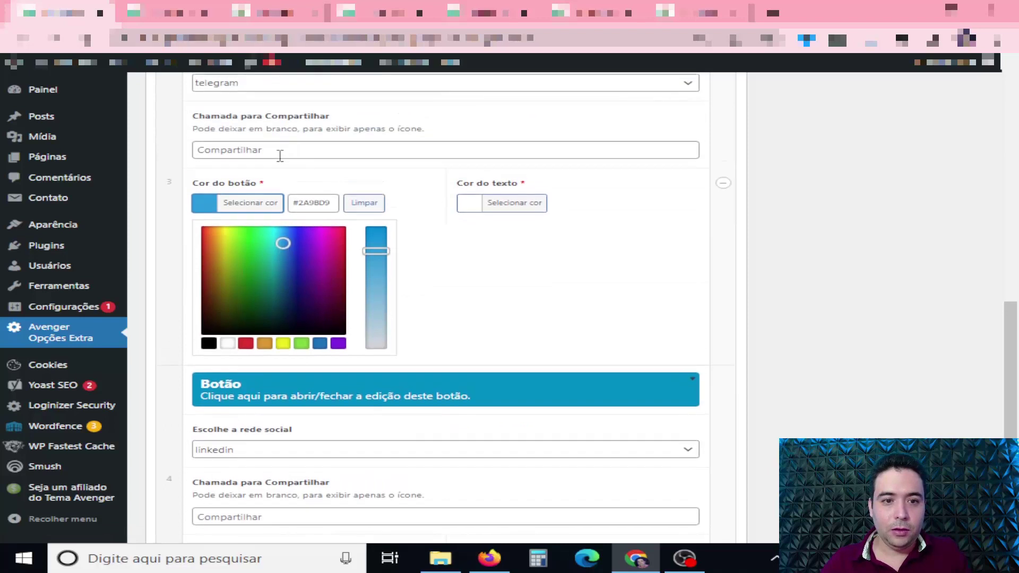
pyautogui.scroll(10, 284, 239)
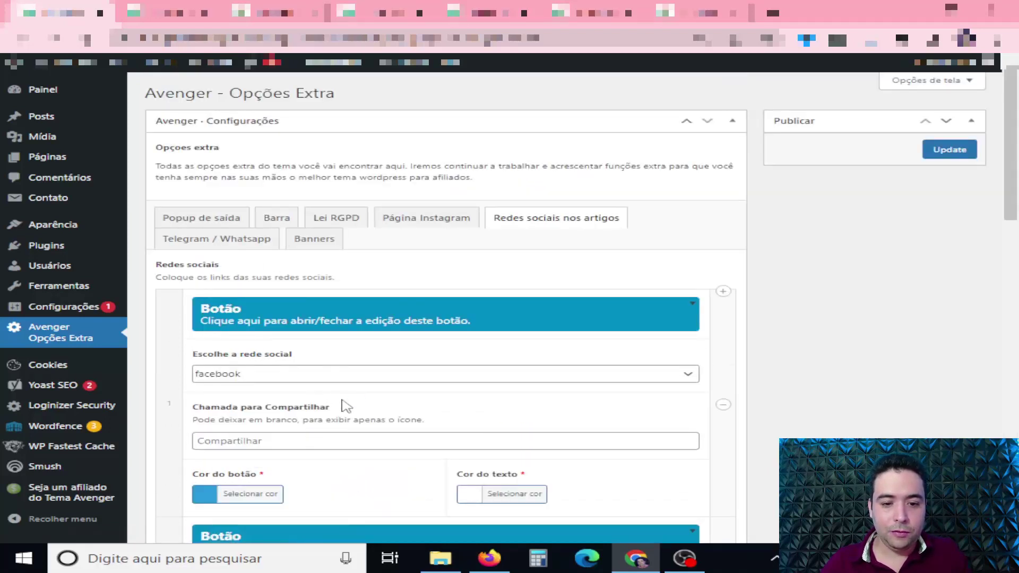
pyautogui.scroll(-8, 187, 403)
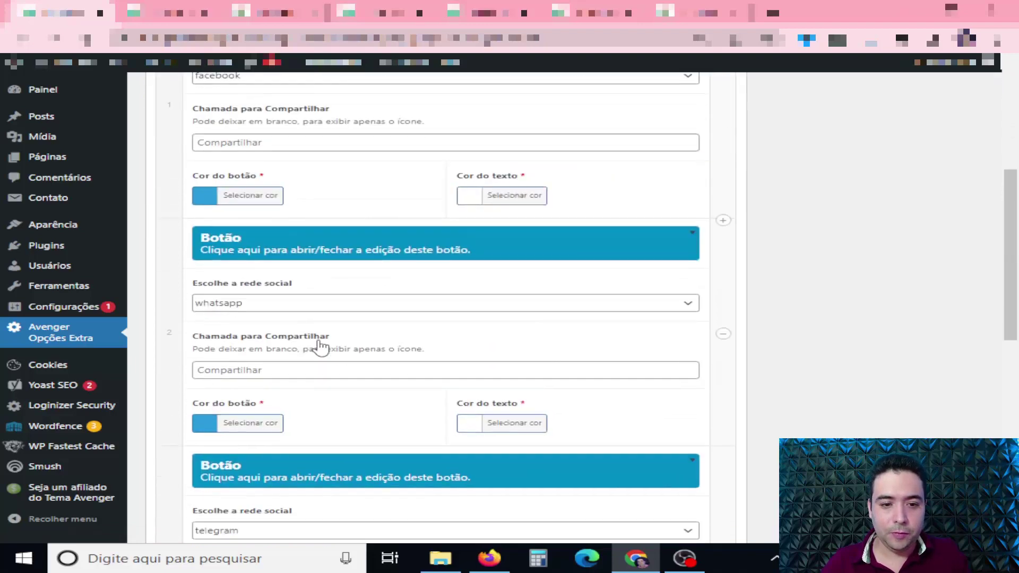
pyautogui.scroll(-1, 297, 318)
pyautogui.click(280, 272)
pyautogui.scroll(-1, 266, 279)
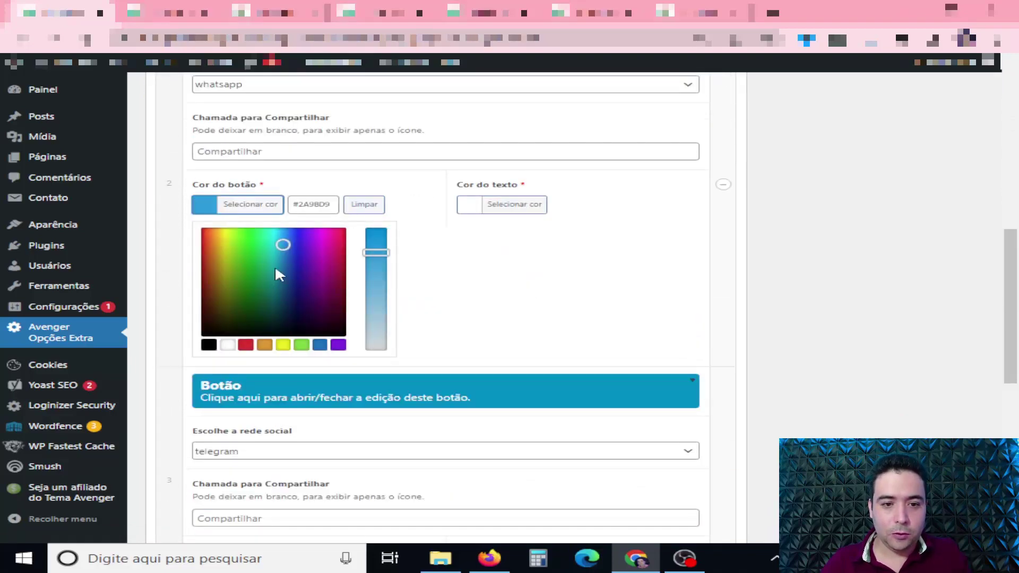
pyautogui.moveTo(276, 269); pyautogui.dragTo(249, 255)
pyautogui.click(711, 279)
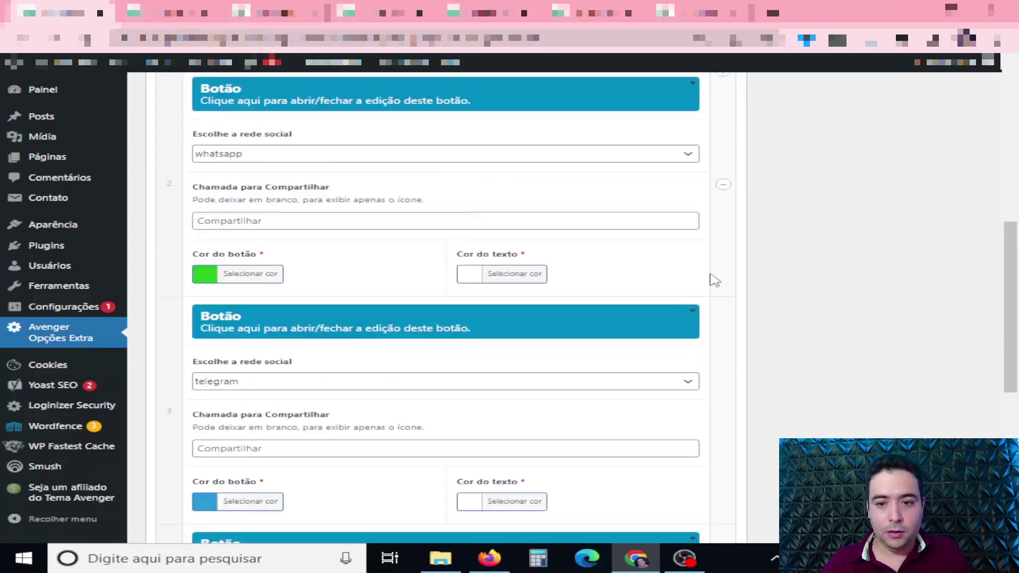
# Set the number of share buttons per line to 4 for both desktop and mobile, and save the extra options
pyautogui.scroll(-7, 823, 292)
pyautogui.scroll(-1, 861, 305)
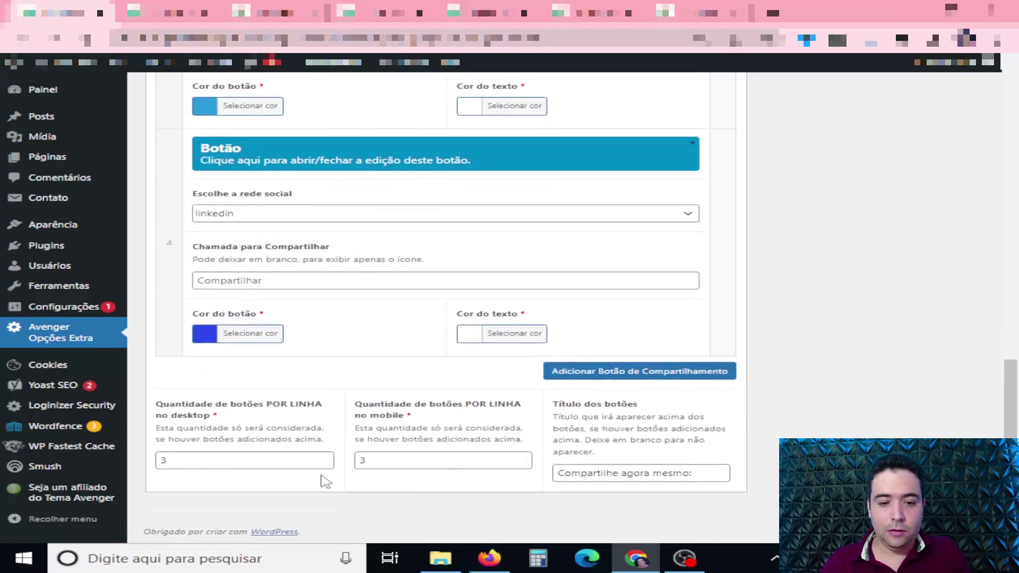
pyautogui.click(322, 458)
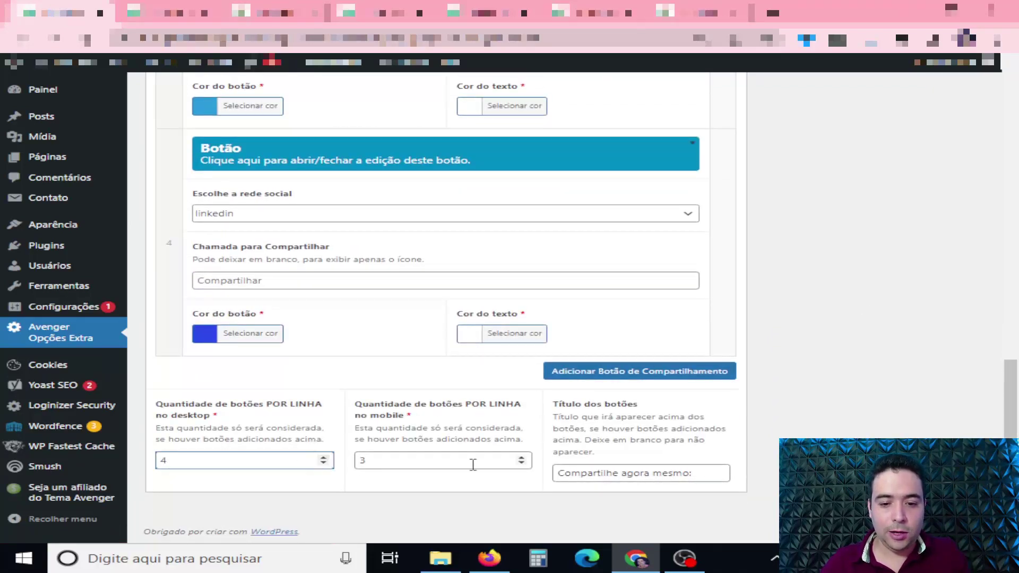
pyautogui.click(524, 457)
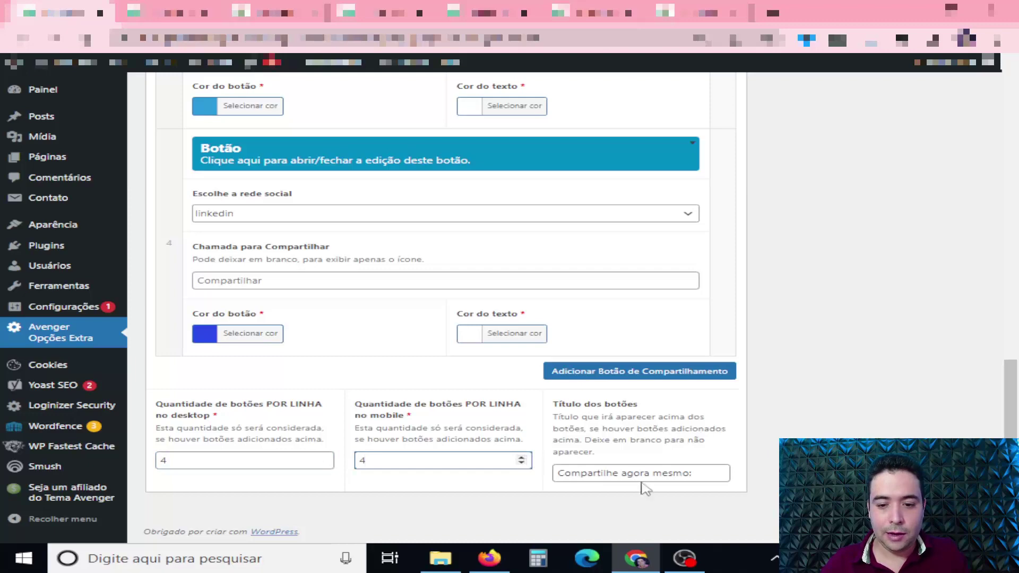
pyautogui.scroll(20, 902, 432)
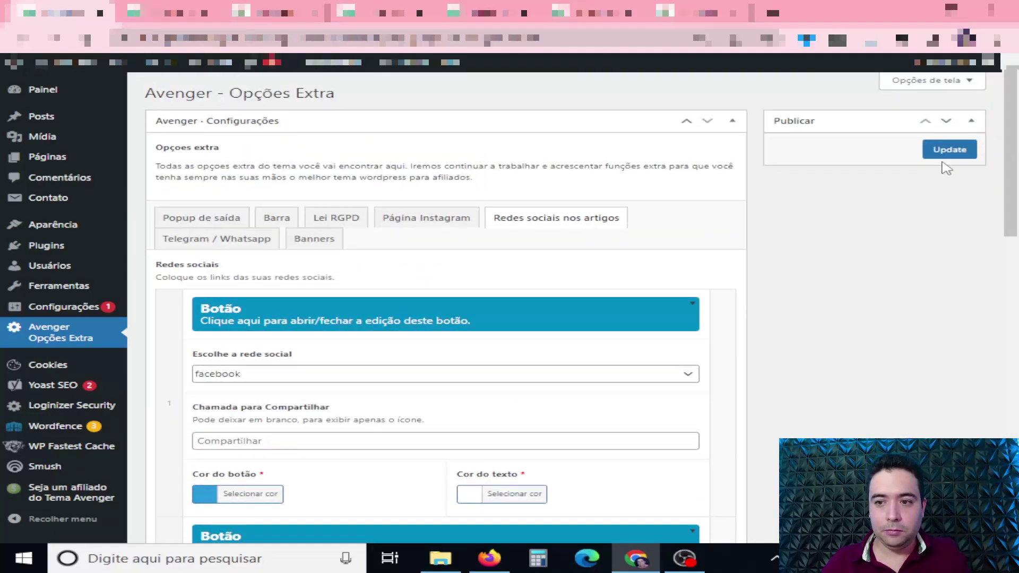
pyautogui.click(947, 152)
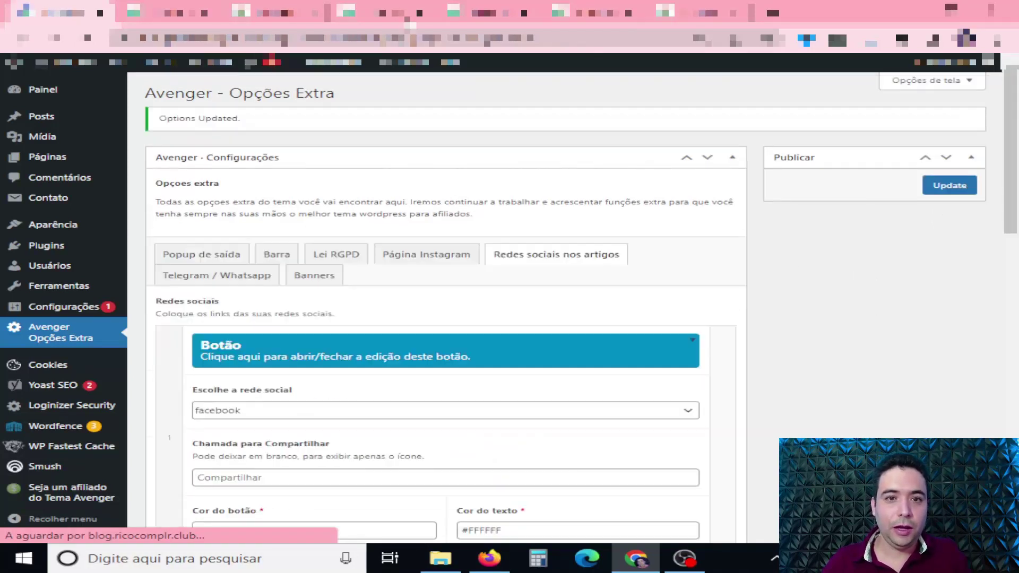
# Check the share buttons on the published article, view the blog's home page, and return to the Avenger extra options
pyautogui.hotkey('ctrl', 'Tab')
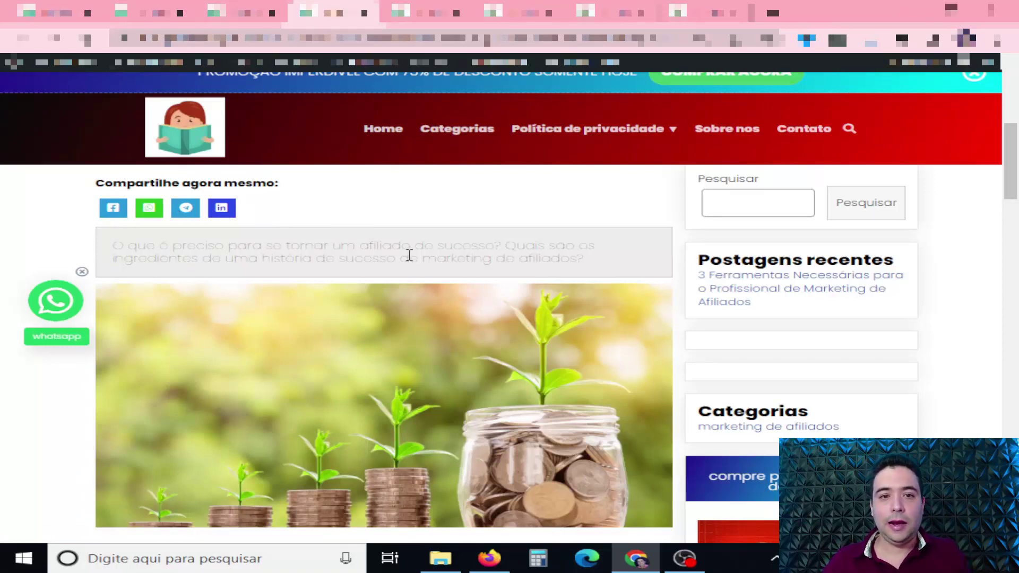
pyautogui.click(151, 12)
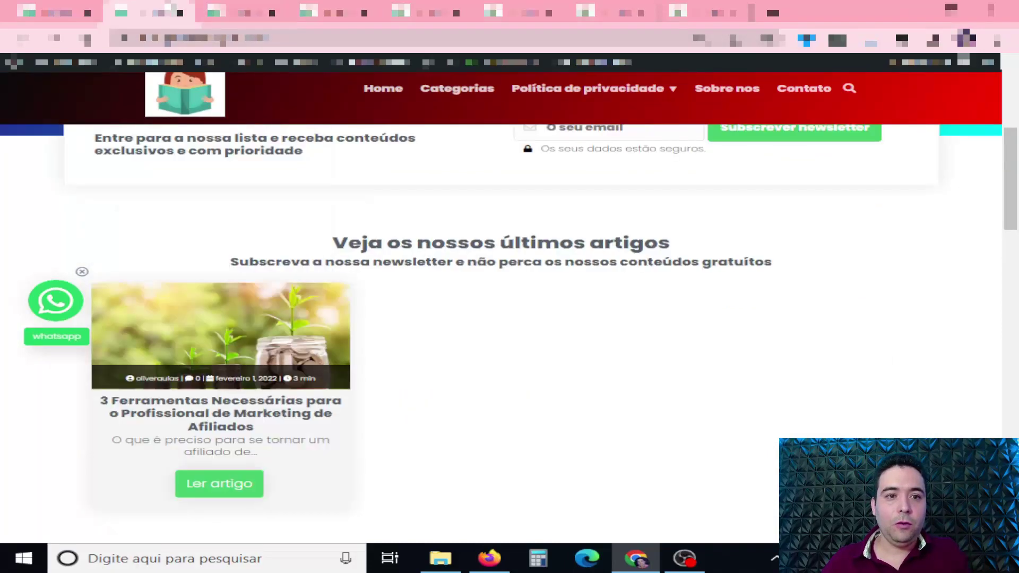
pyautogui.scroll(6, 602, 374)
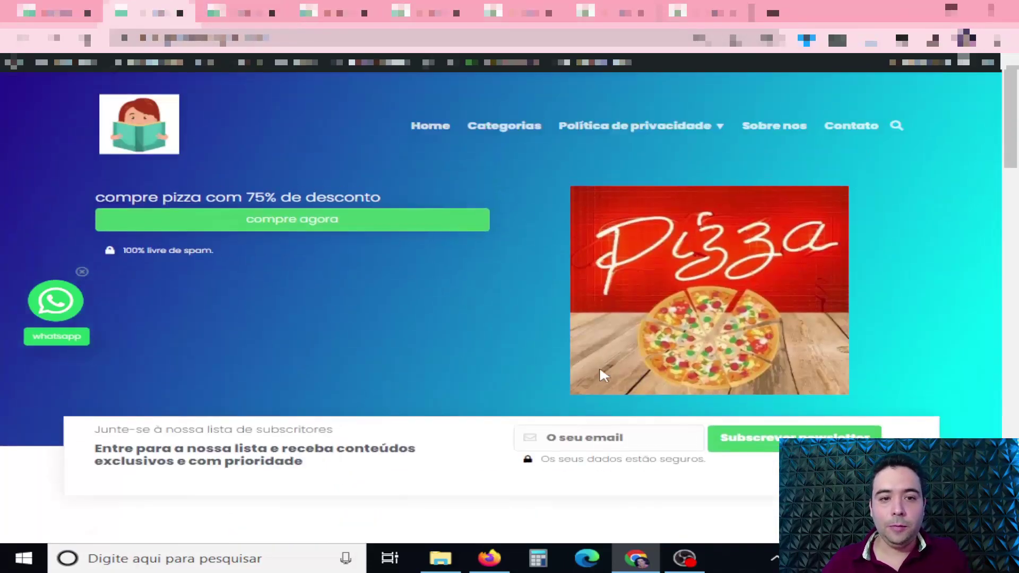
pyautogui.hotkey('ctrl', 'shift', 'Tab')
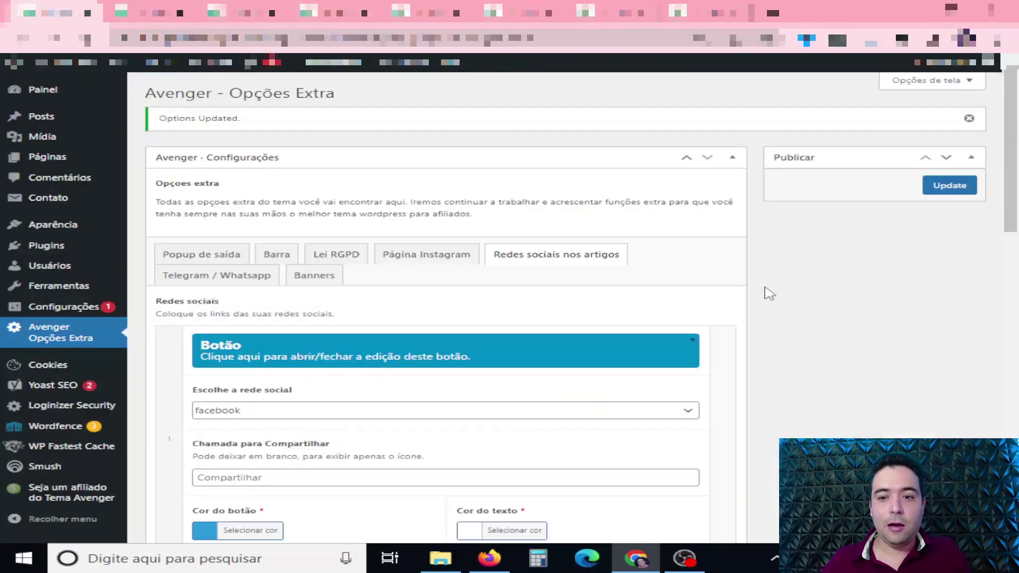